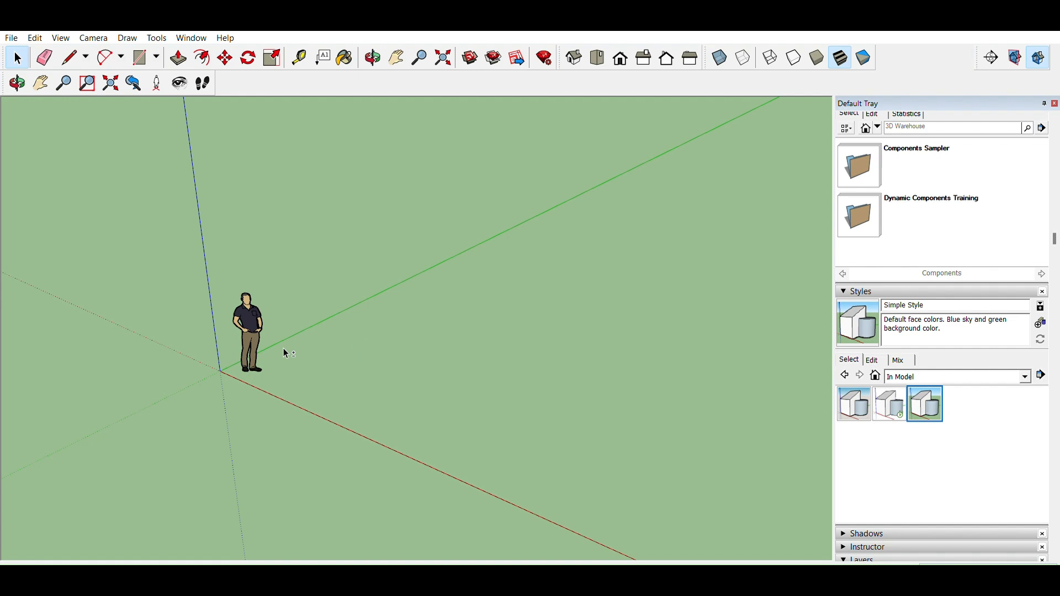
Delete the default human figure standing near the origin
middle_click_drag(320, 338, 357, 334, "shift")
key("space")
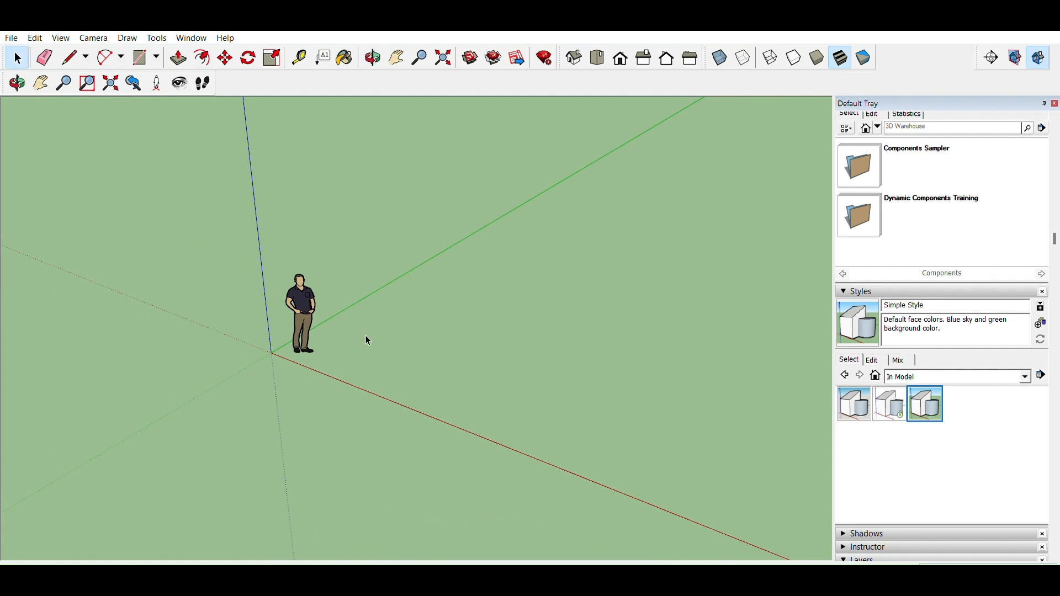
scroll(274, 328, "up", 6)
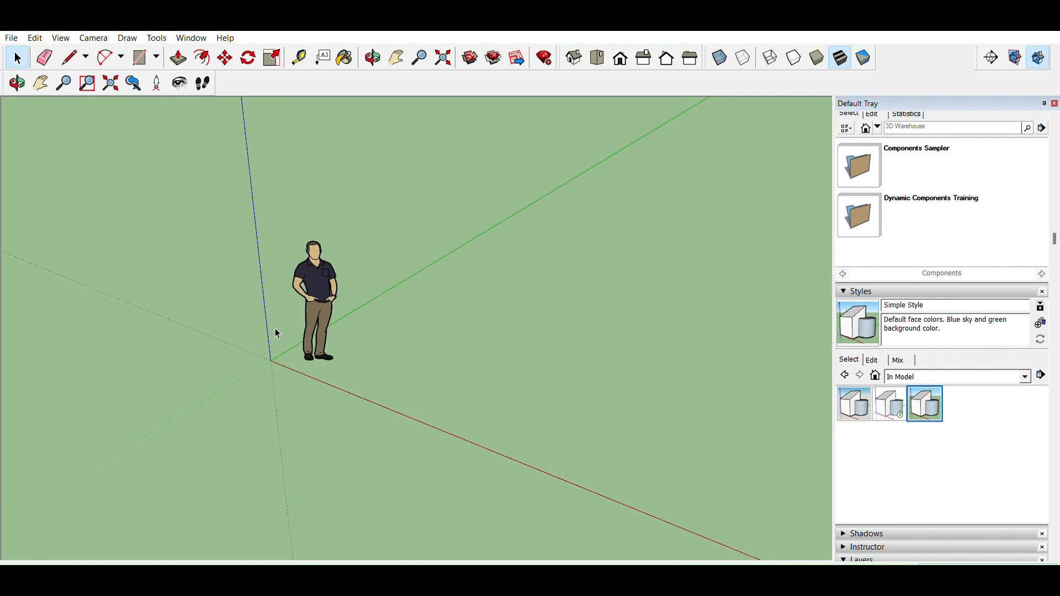
middle_click_drag(317, 339, 311, 317, "shift")
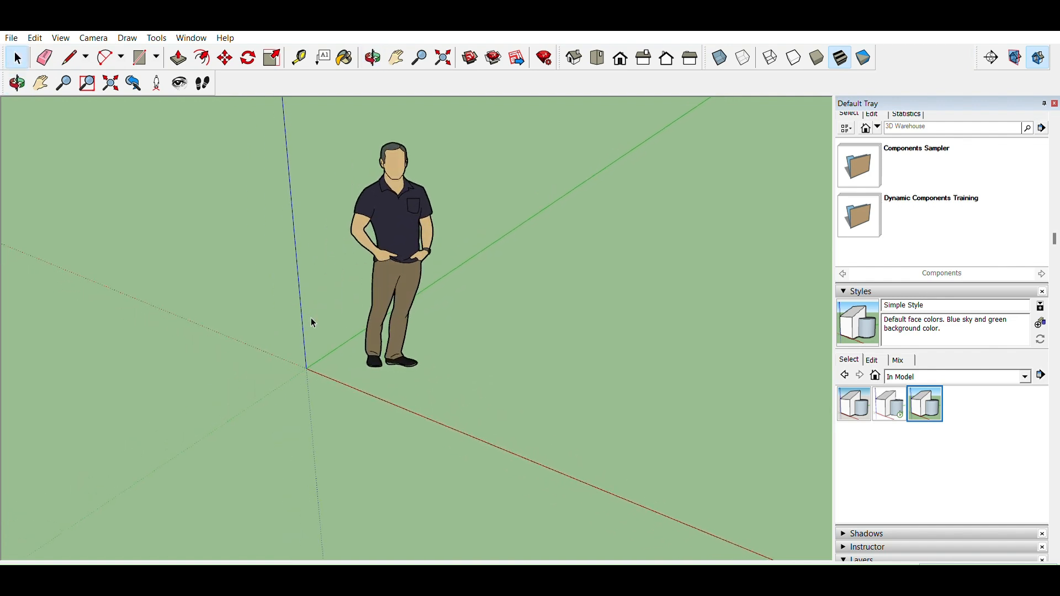
key("l")
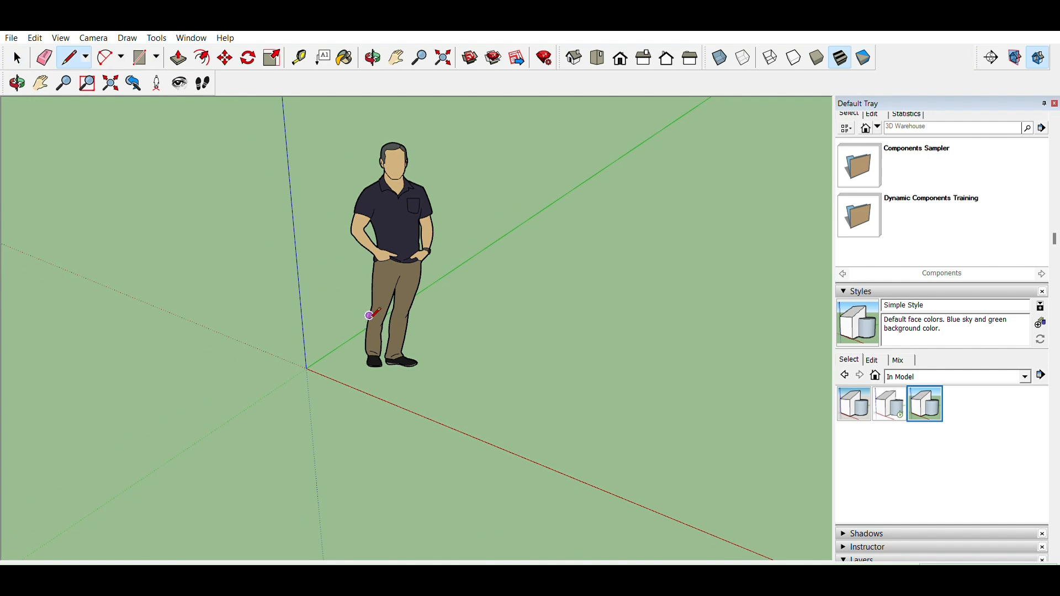
key("space")
left_click(394, 273)
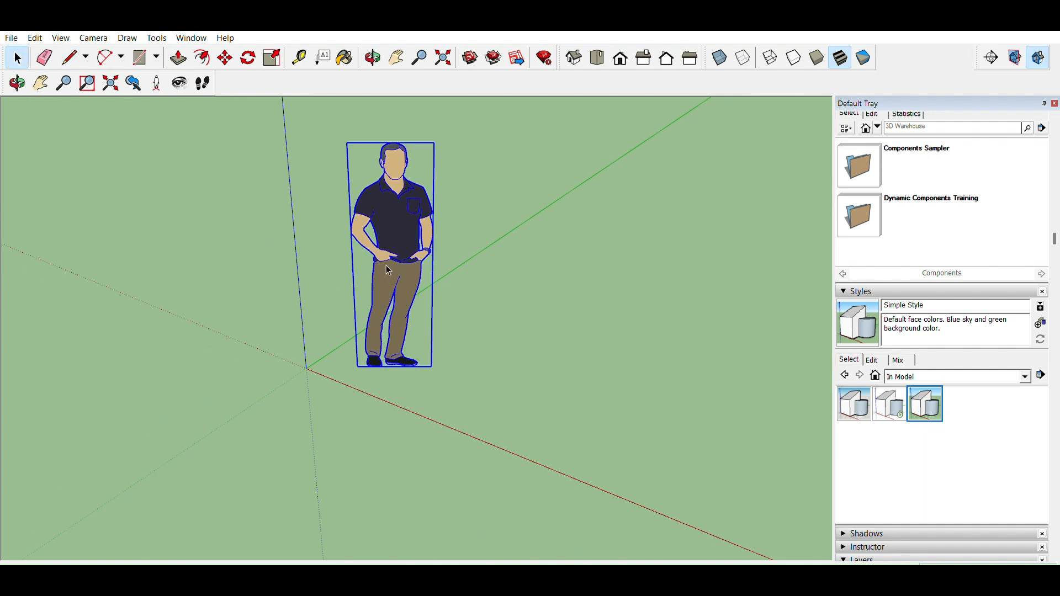
key("Delete")
Draw a line from the origin along the red axis
key("l")
left_click(308, 368)
scroll(470, 372, "down", 3)
scroll(569, 415, "up", 3)
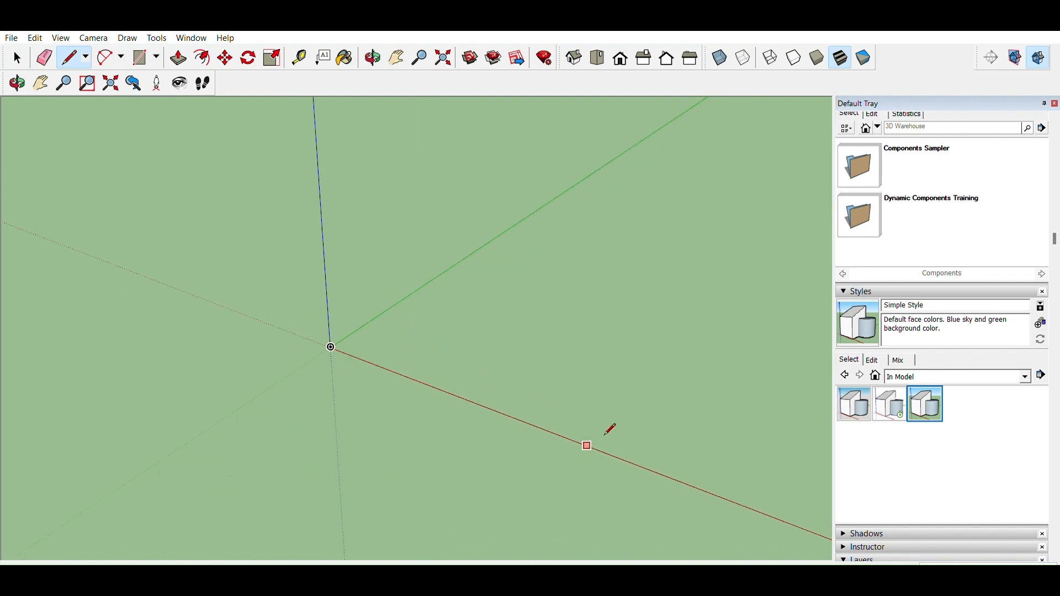
left_click(666, 476)
key("space")
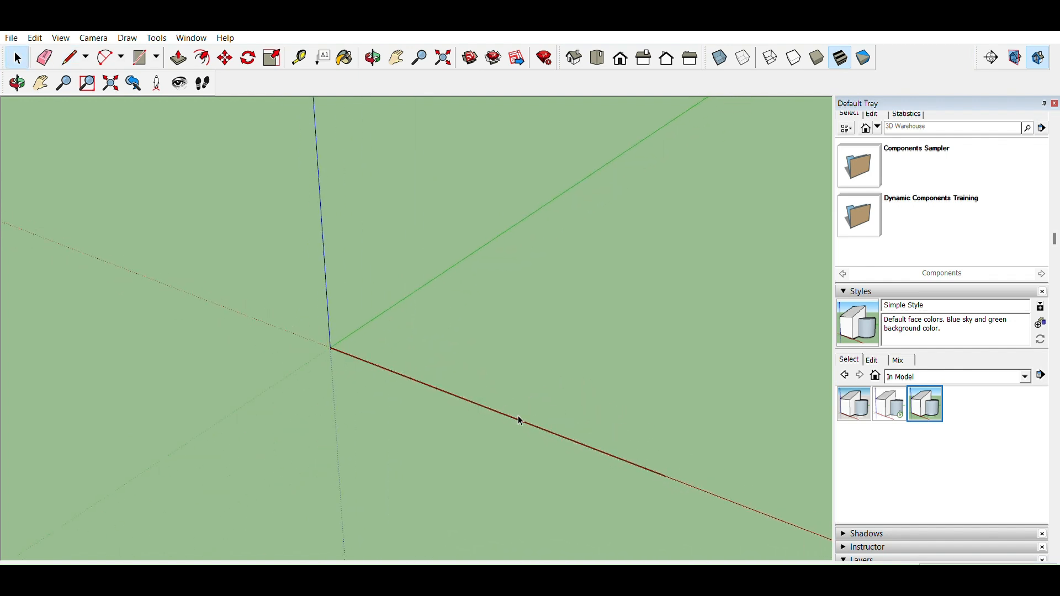
Copy the red-axis line a wall thickness inward along the green axis
key("m")
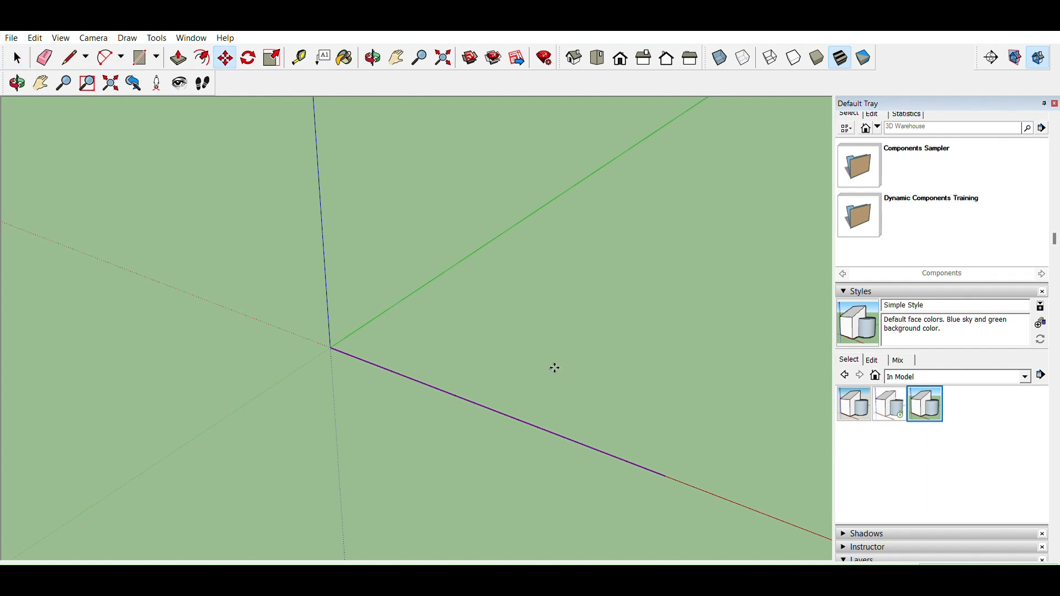
left_click(553, 403)
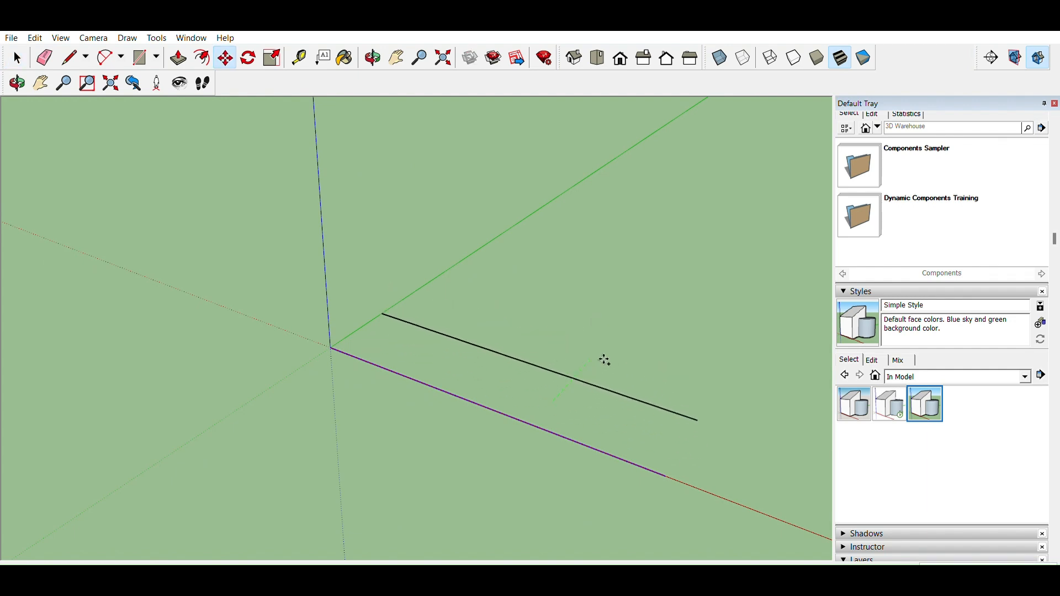
key("Escape")
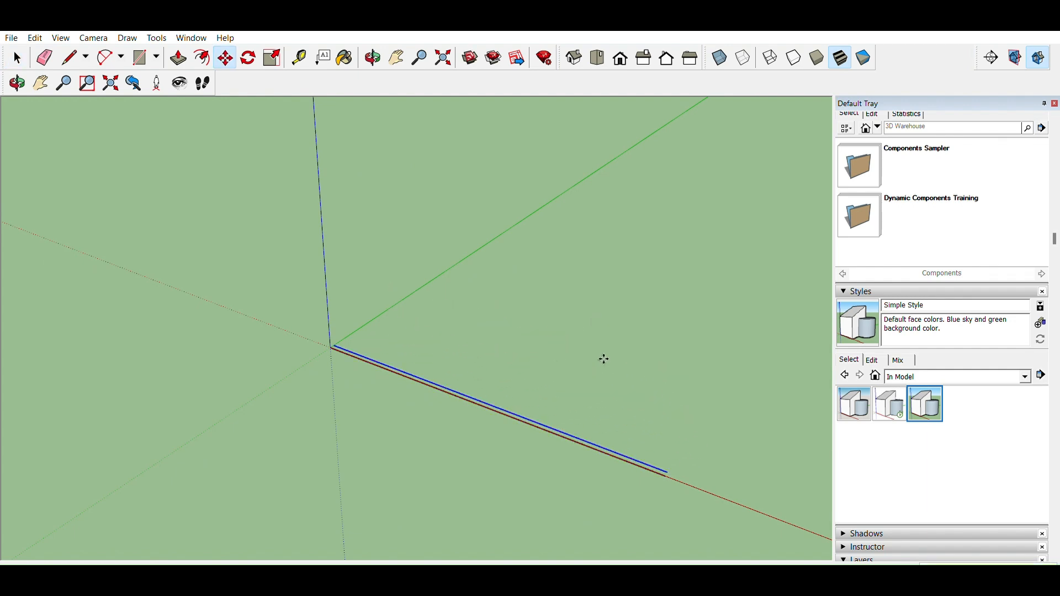
key("space")
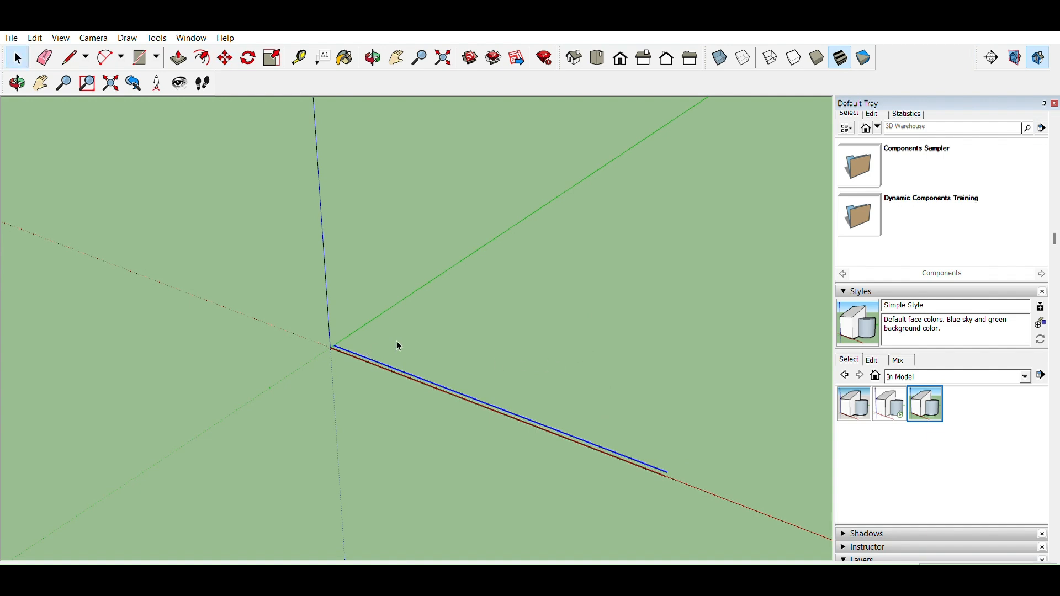
Draw a line from the origin along the green axis
key("l")
scroll(381, 348, "up", 4)
left_click(280, 359)
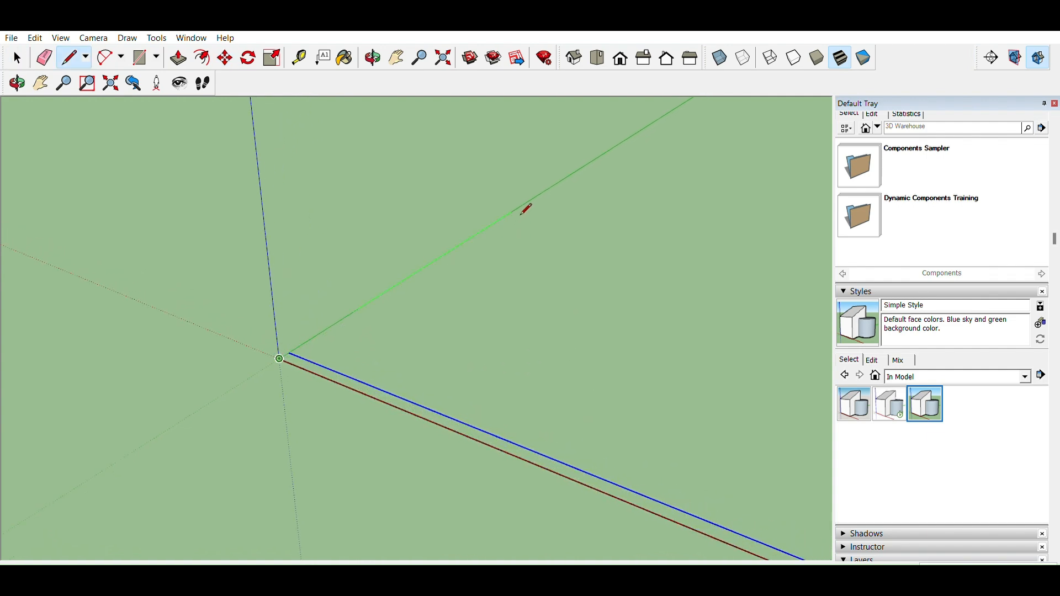
left_click(630, 138)
key("space")
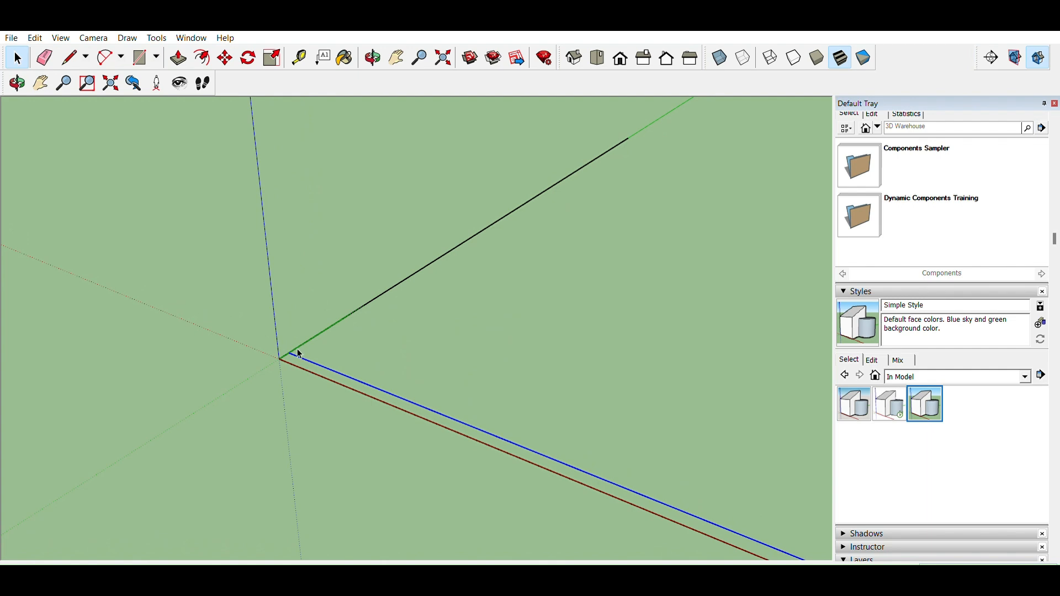
Copy the green-axis line a wall thickness inward along the red axis
left_click(320, 326)
key("m")
key("ctrl")
left_click(339, 322)
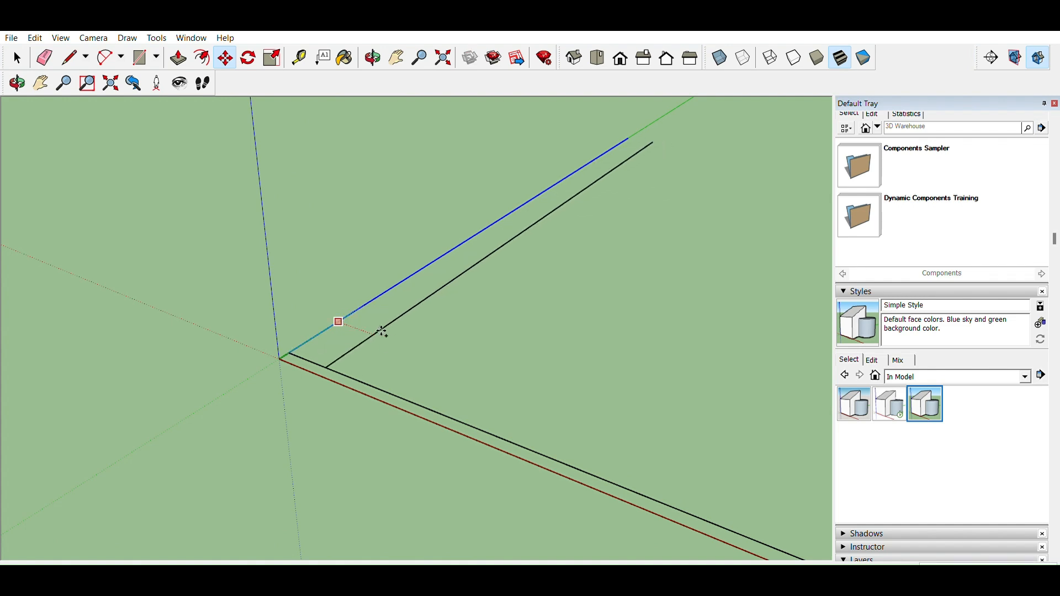
left_click(376, 327)
key("space")
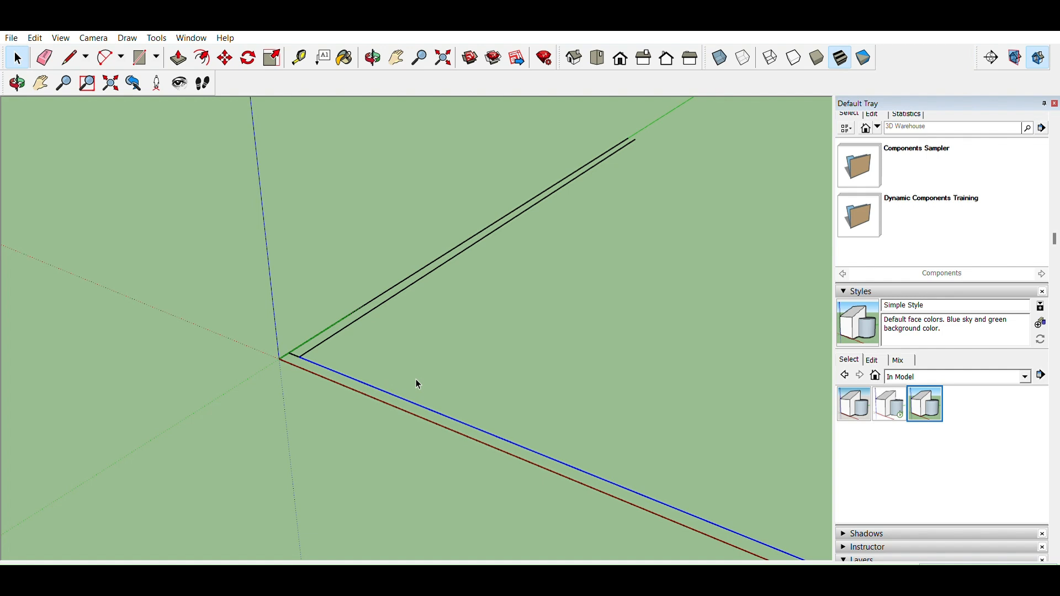
Copy the inner line parallel to the red axis one room width along the green axis
key("m")
key("ctrl")
left_click(429, 408)
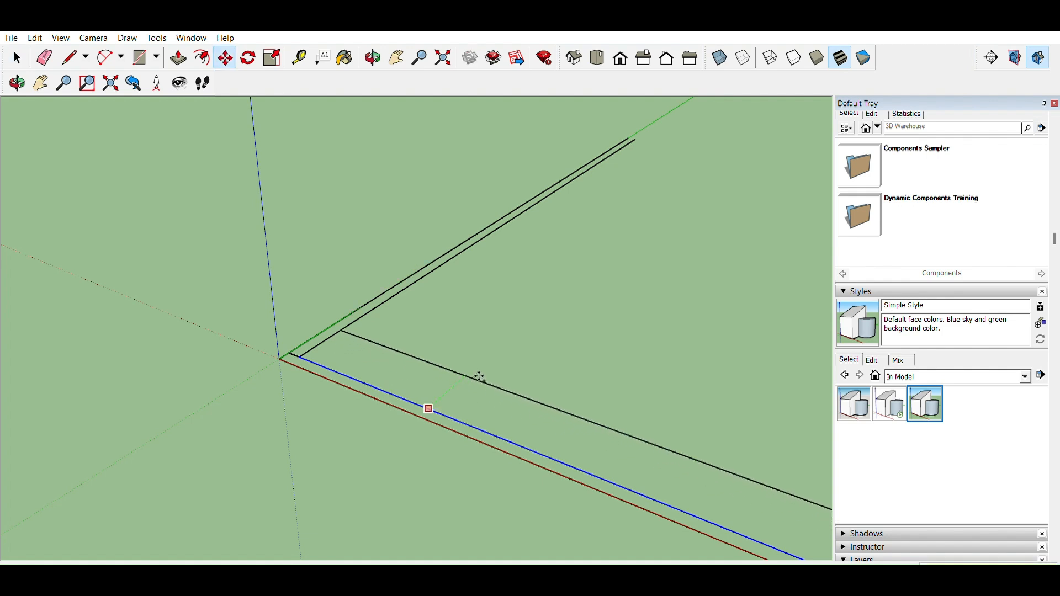
left_click(478, 375)
key("space")
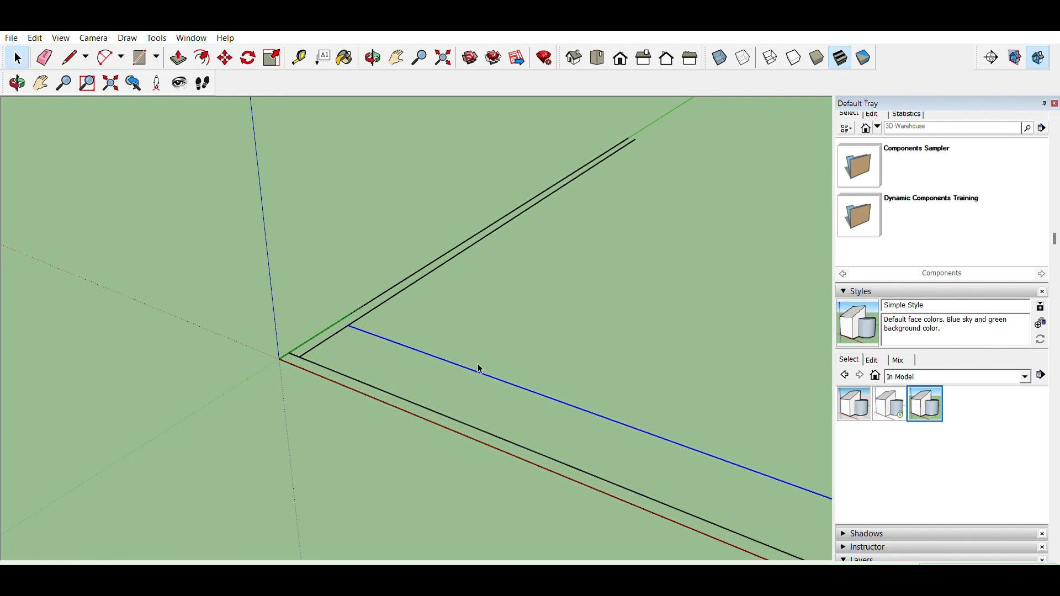
Copy the new partition line a wall thickness along the green axis to form a double-line wall
key("m")
left_click(457, 364)
key("ctrl")
key("Return")
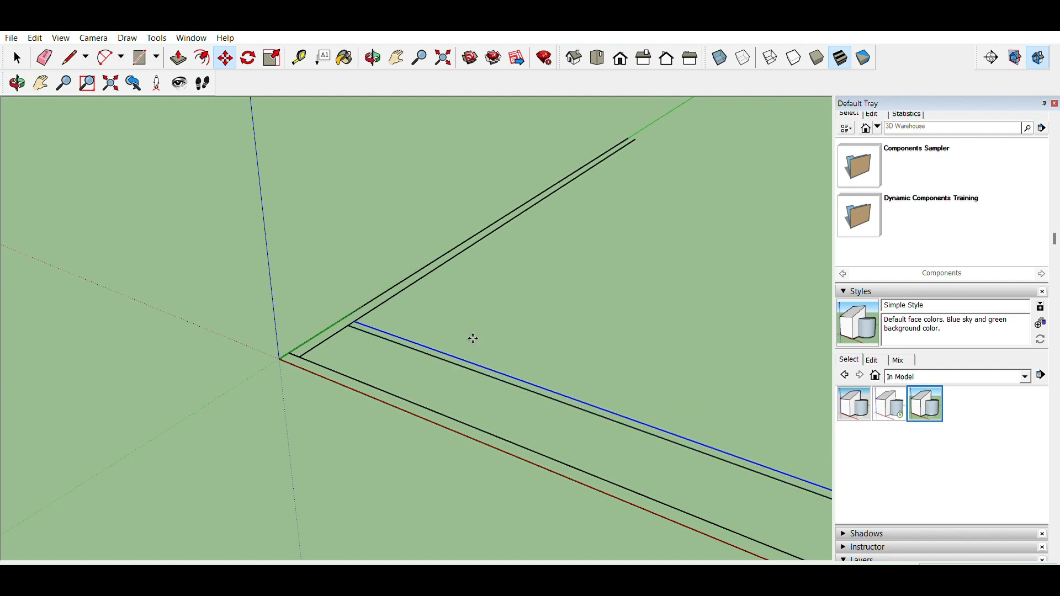
left_click(441, 351)
key("ctrl")
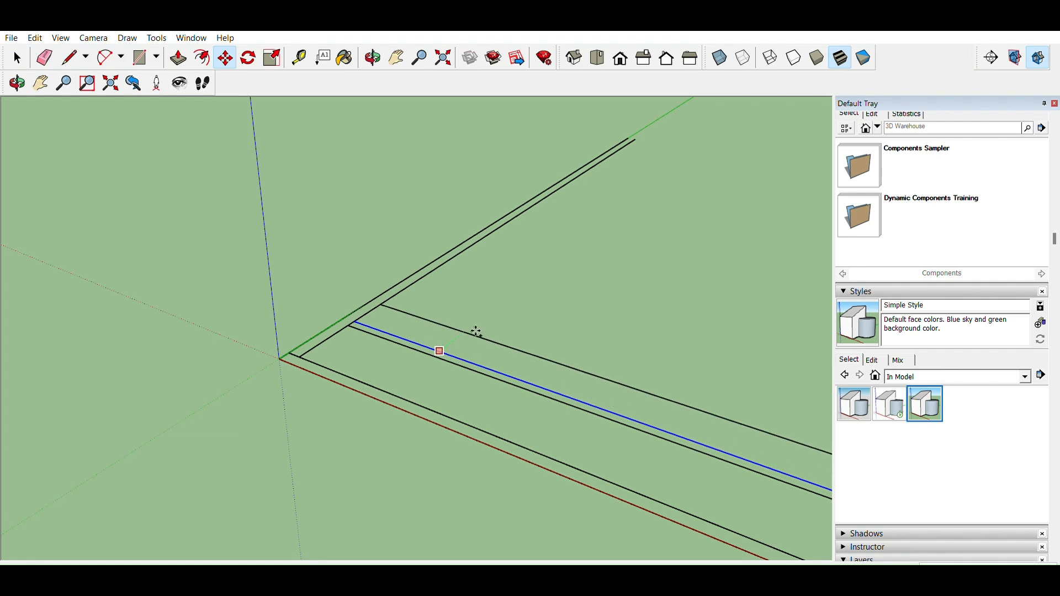
left_click(476, 332)
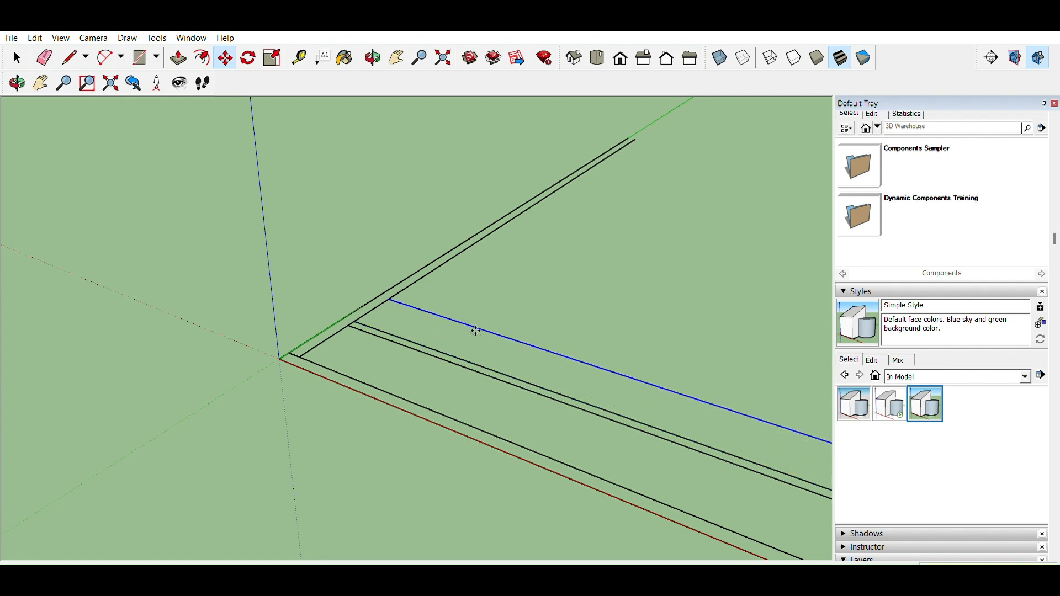
key("Delete")
key("space")
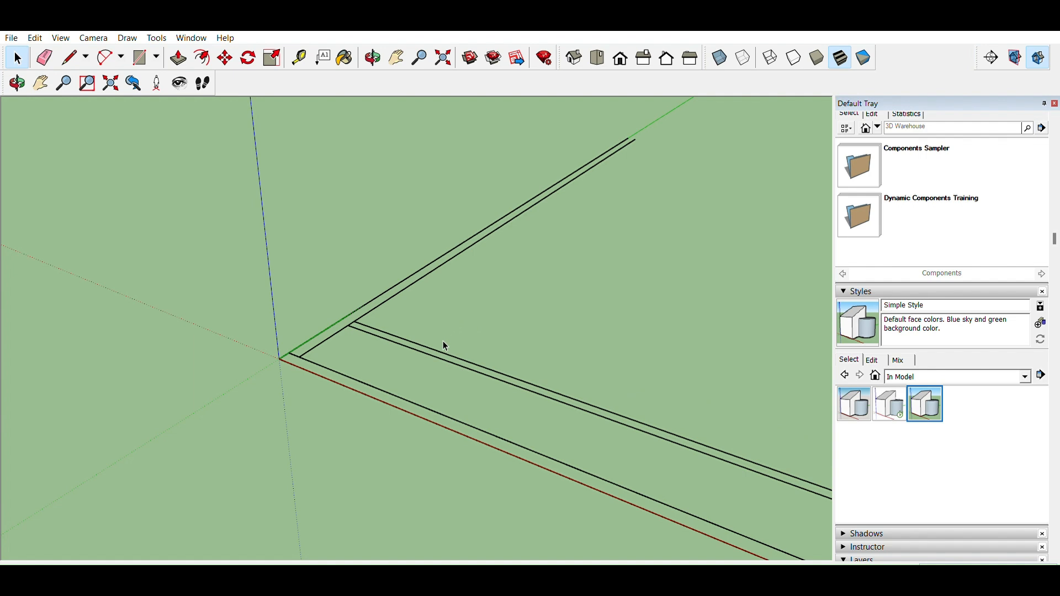
Copy the partition's far line a second room width along the green axis, and copy the result again by a wall thickness
key("m")
left_click(437, 350)
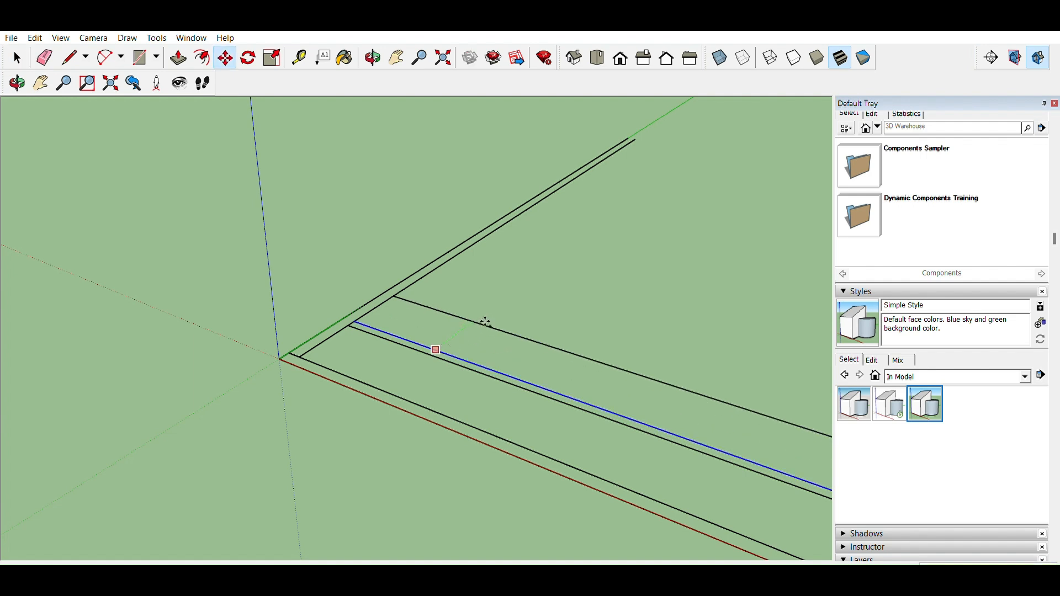
left_click(485, 322)
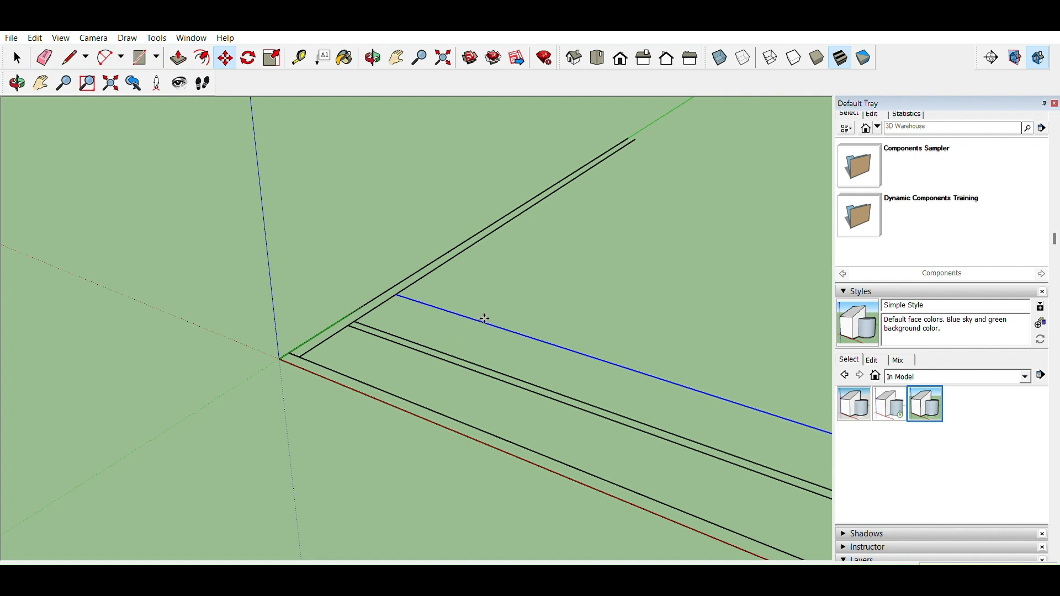
left_click(470, 316)
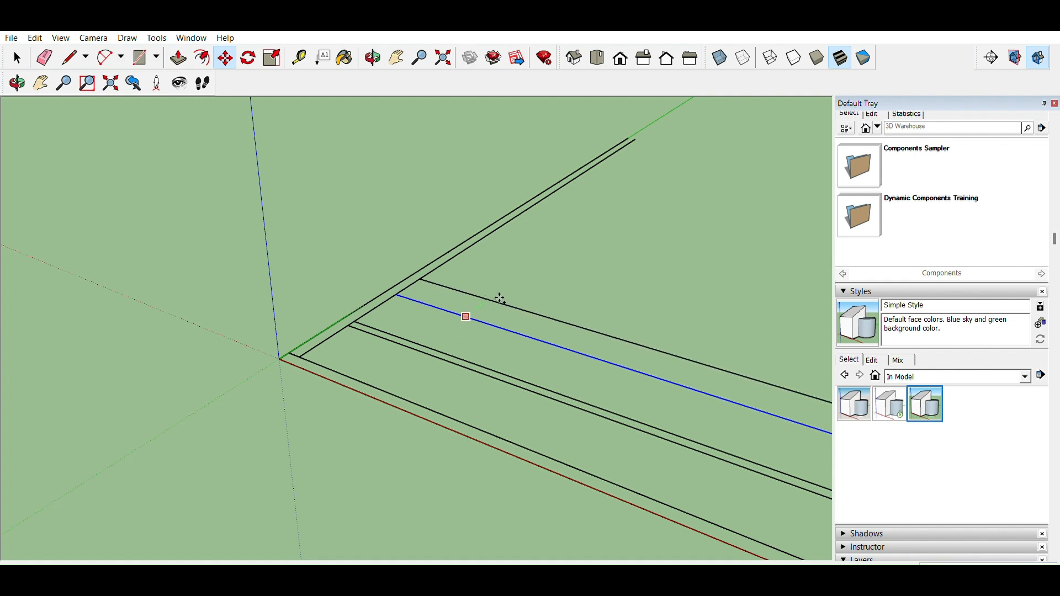
left_click(498, 297)
key("space")
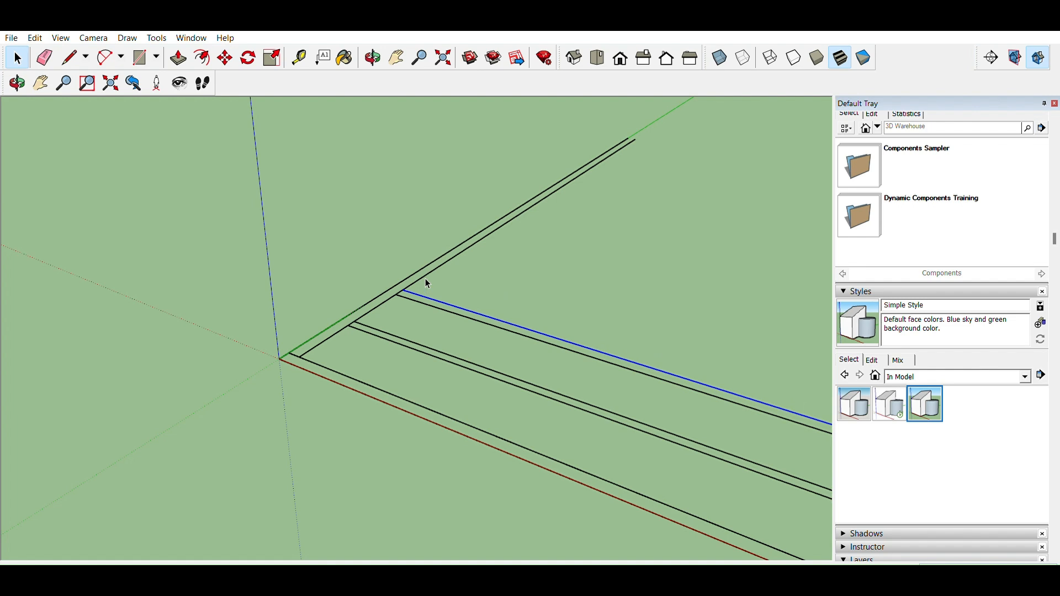
Delete the short segment crossing the partition wall and the stub between the two wall lines at the origin corner
scroll(424, 279, "up", 3)
middle_click_drag(424, 288, 438, 308)
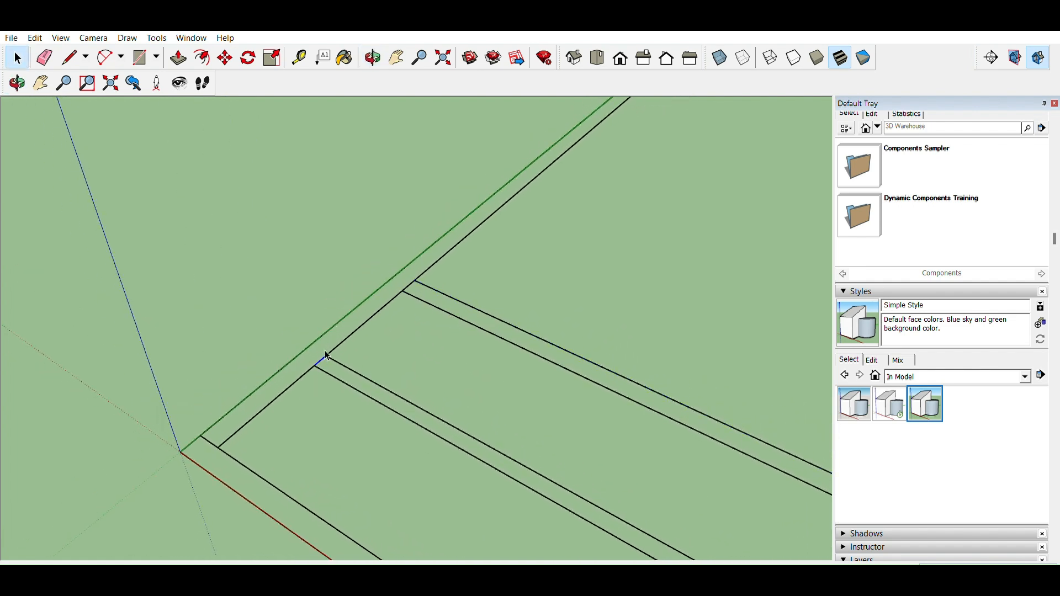
key("Delete")
left_click(211, 443)
key("Delete")
Extend the far wall's outer line to the green-axis line and remove the short segment crossing that wall
key("l")
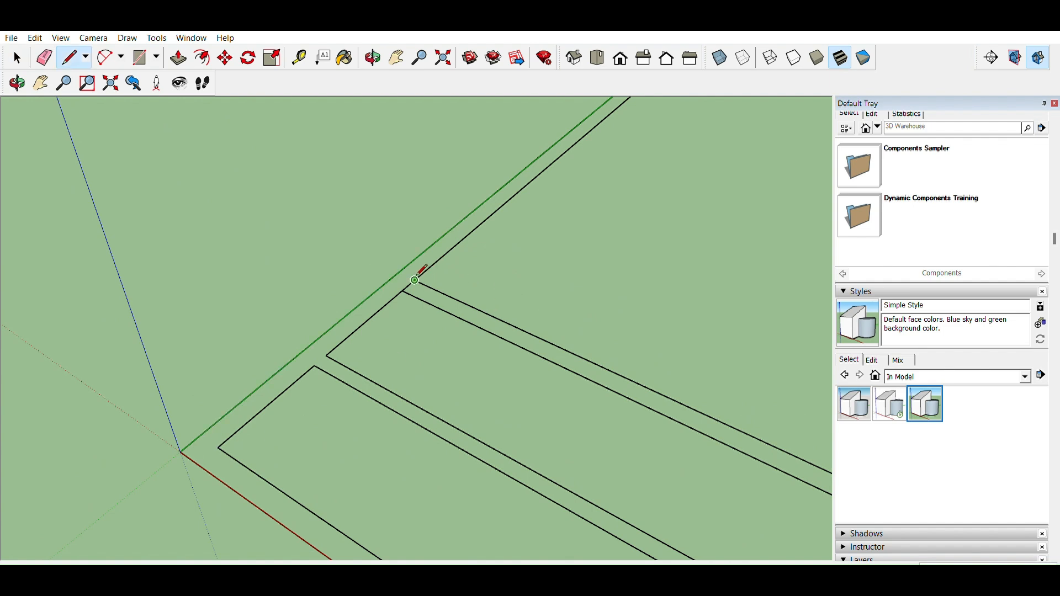
key("space")
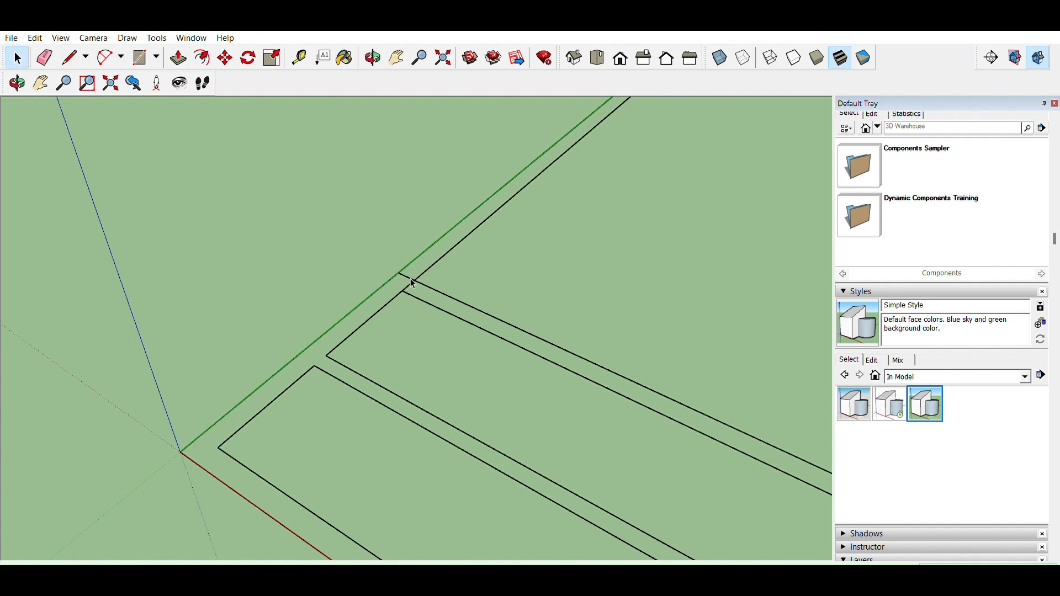
middle_click_drag(410, 278, 358, 361)
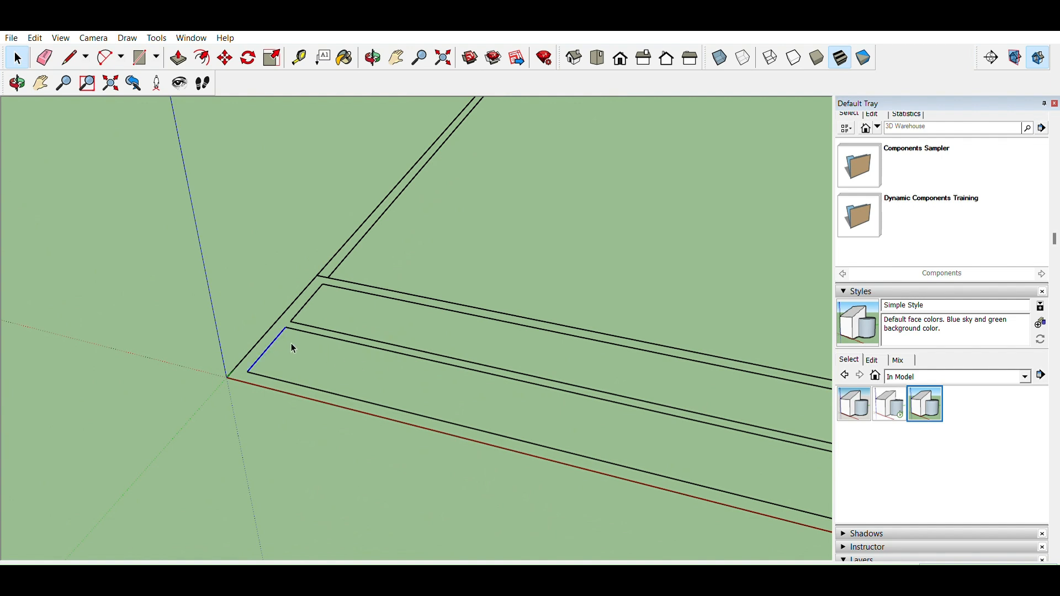
Copy the short inner wall line of the room nearest the red axis along the red axis as a cross partition line
key("m")
left_click(286, 327, "ctrl")
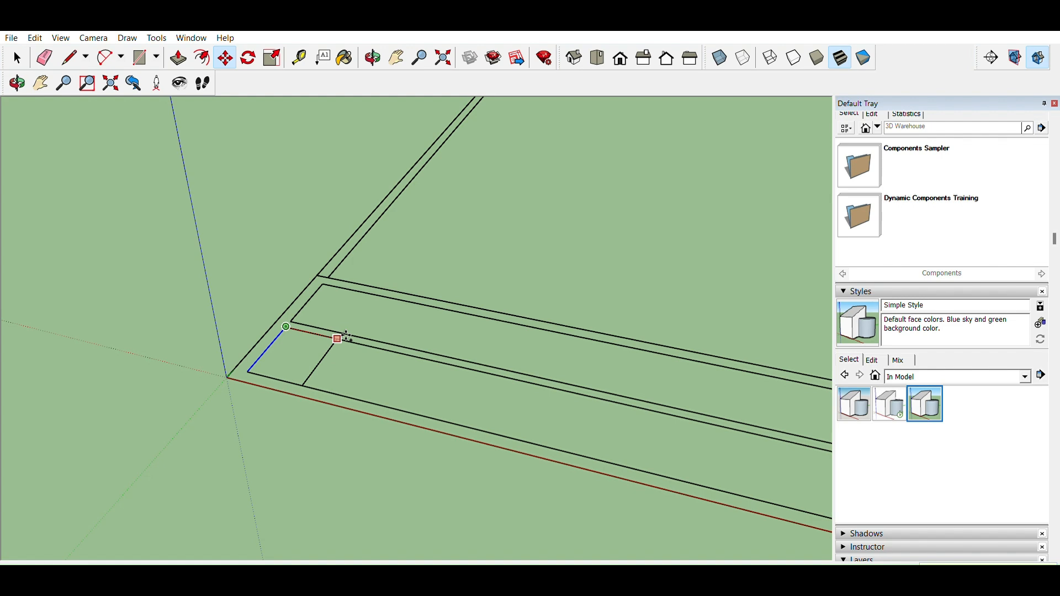
left_click(354, 344)
key("space")
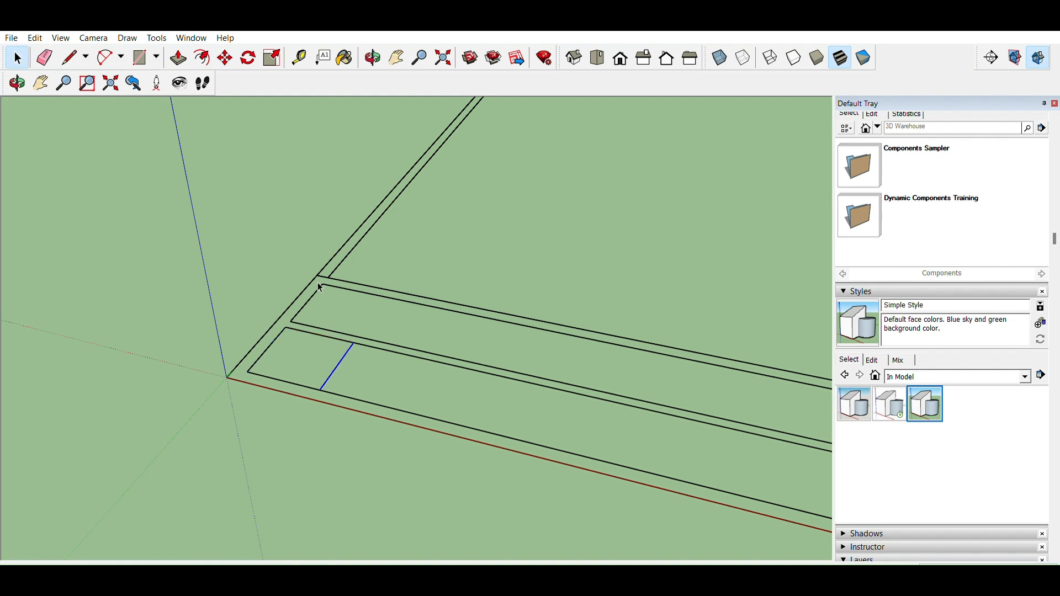
Delete the leftover pair of wall lines running along the green axis beyond the far wall
middle_click_drag(385, 363, 377, 326)
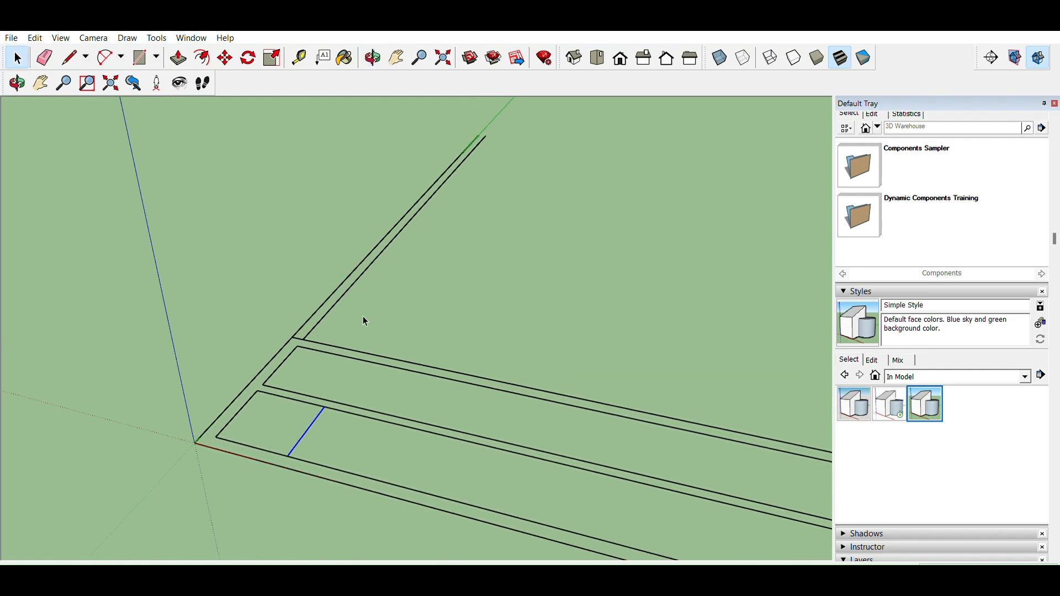
key("Delete")
middle_click_drag(344, 296, 441, 331)
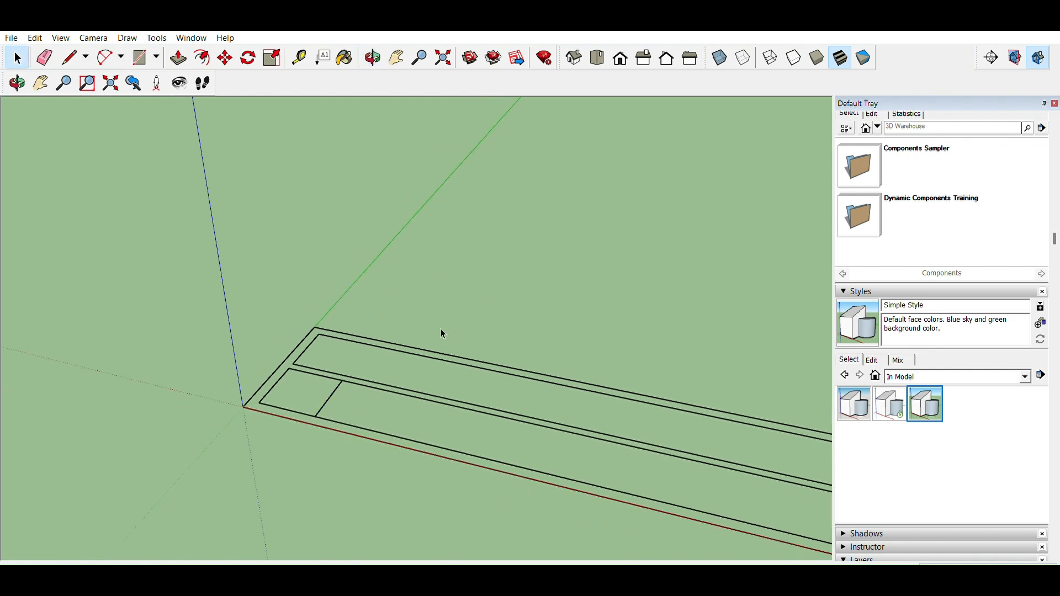
Copy the cross partition line a wall thickness along the red axis to make it a double-line wall
middle_click_drag(497, 353, 369, 318)
middle_click_drag(452, 352, 365, 360)
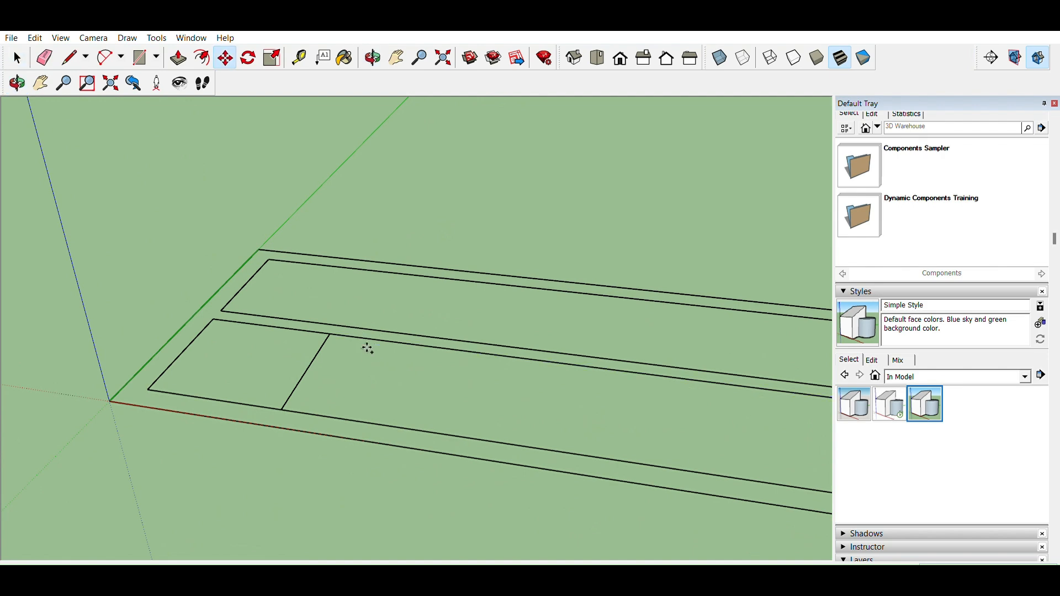
left_click(325, 349)
key("m")
key("ctrl")
left_click(318, 353)
left_click(375, 351)
key("space")
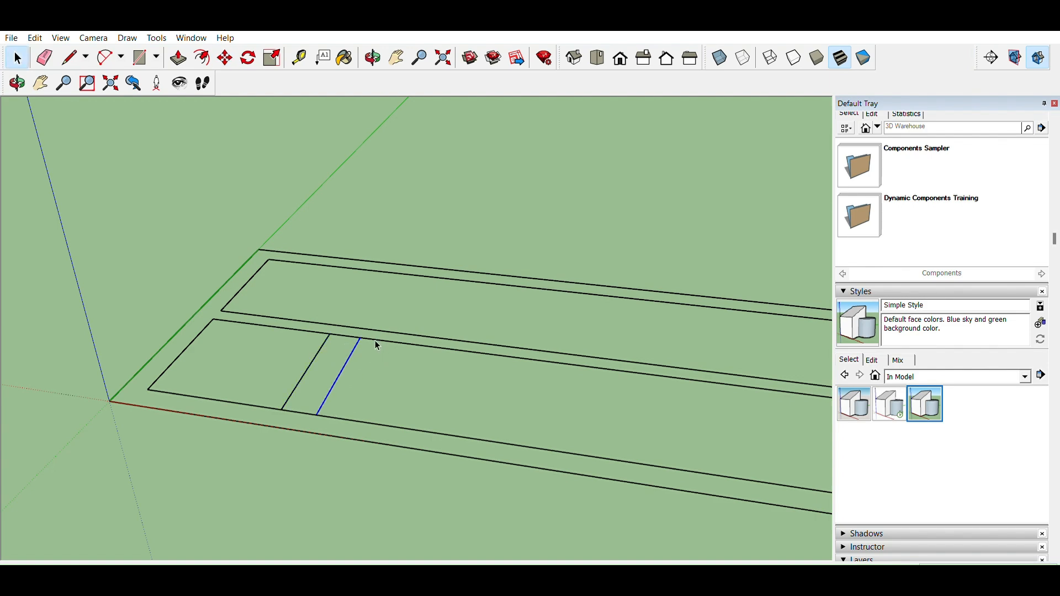
key("l")
left_click(331, 334)
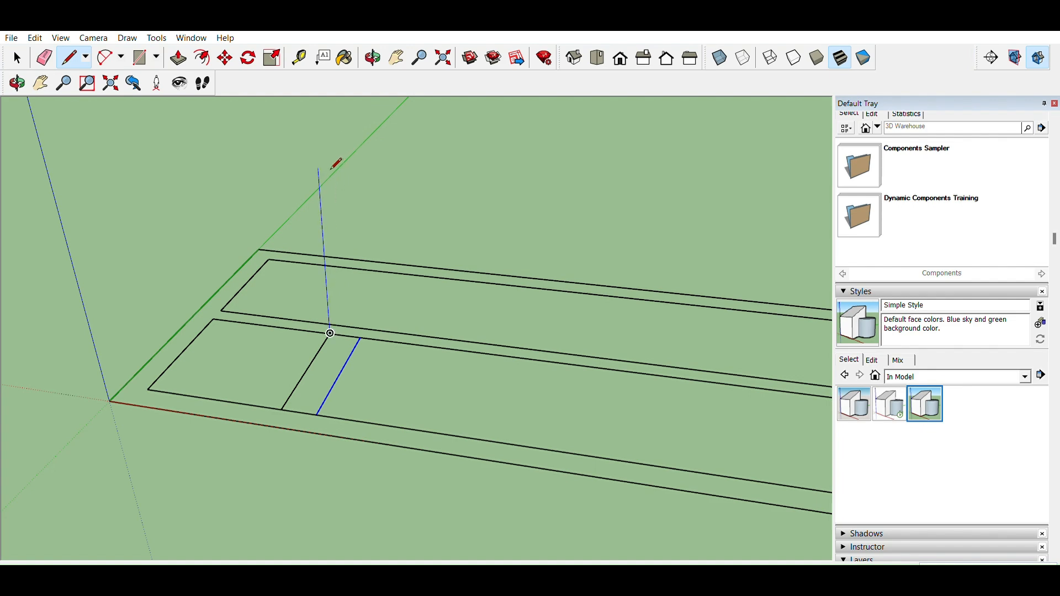
key("space")
middle_click_drag(343, 167, 441, 276)
middle_click_drag(509, 280, 458, 286)
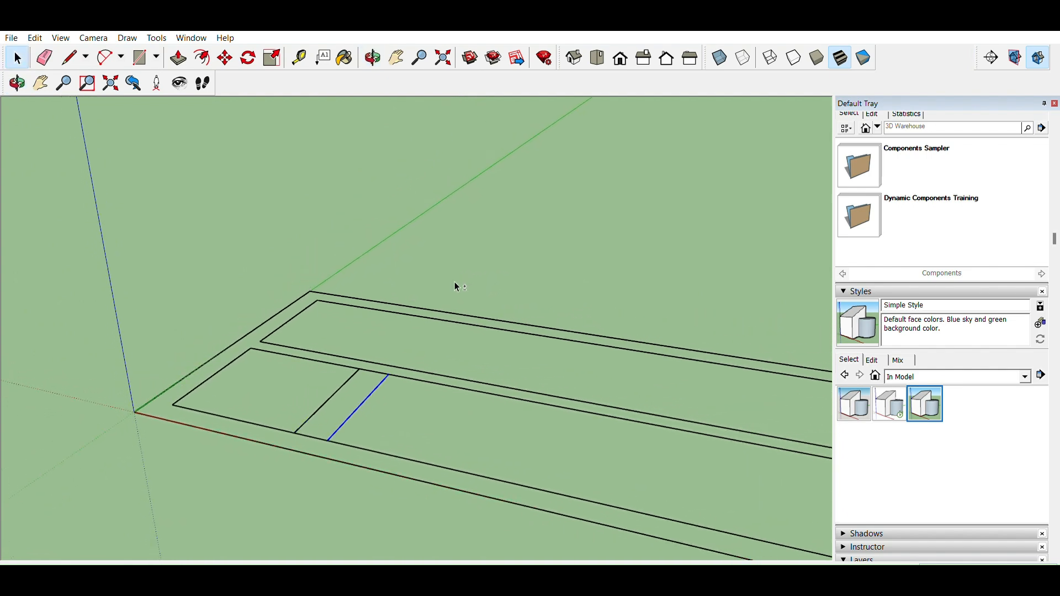
Draw a vertical line up from the outer wall corner on the green axis and a line from its top along the red axis
key("l")
left_click(311, 291)
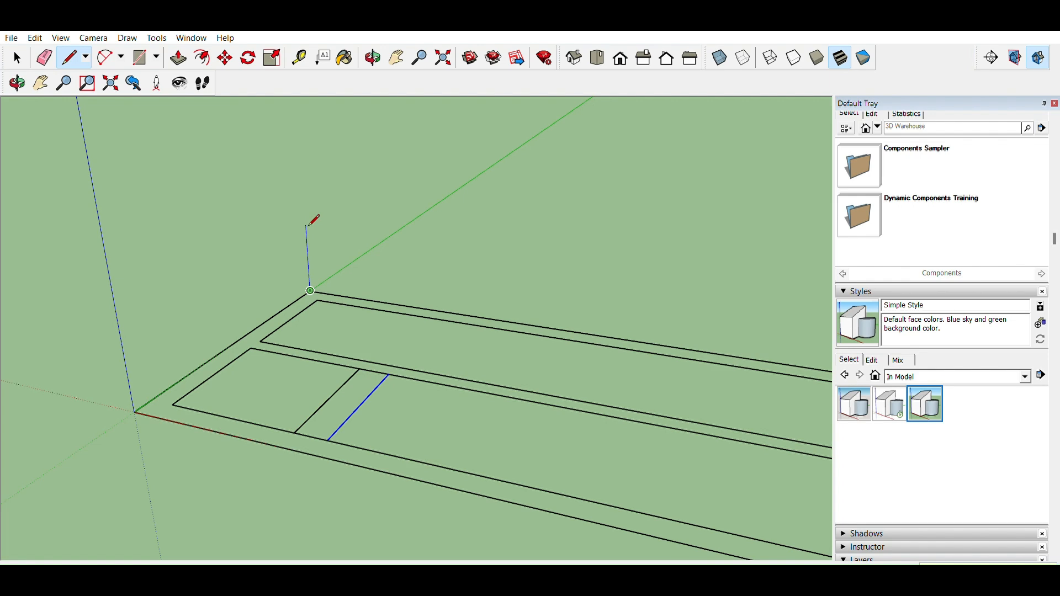
key("Return")
scroll(341, 189, "down", 3)
middle_click_drag(343, 189, 326, 359)
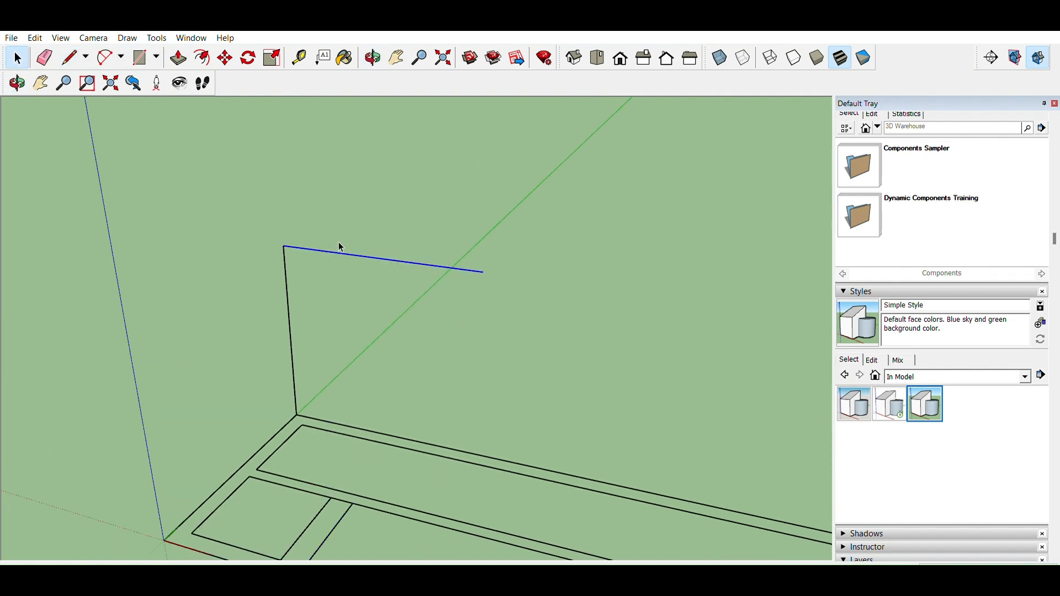
Copy the upper horizontal line straight up along the blue axis
key("m")
left_click(284, 245)
key("ctrl")
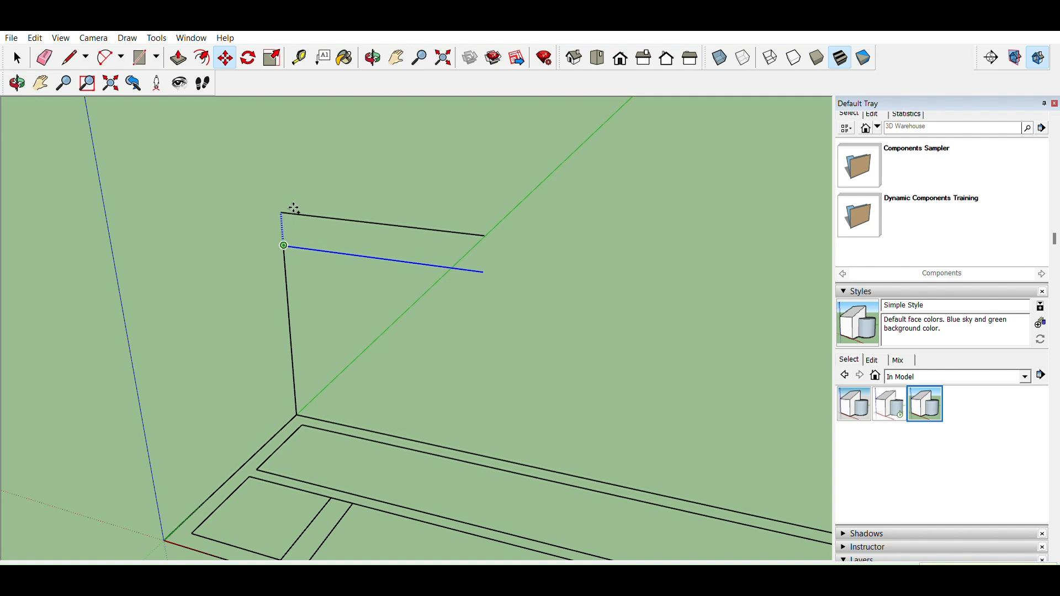
left_click(291, 210)
key("space")
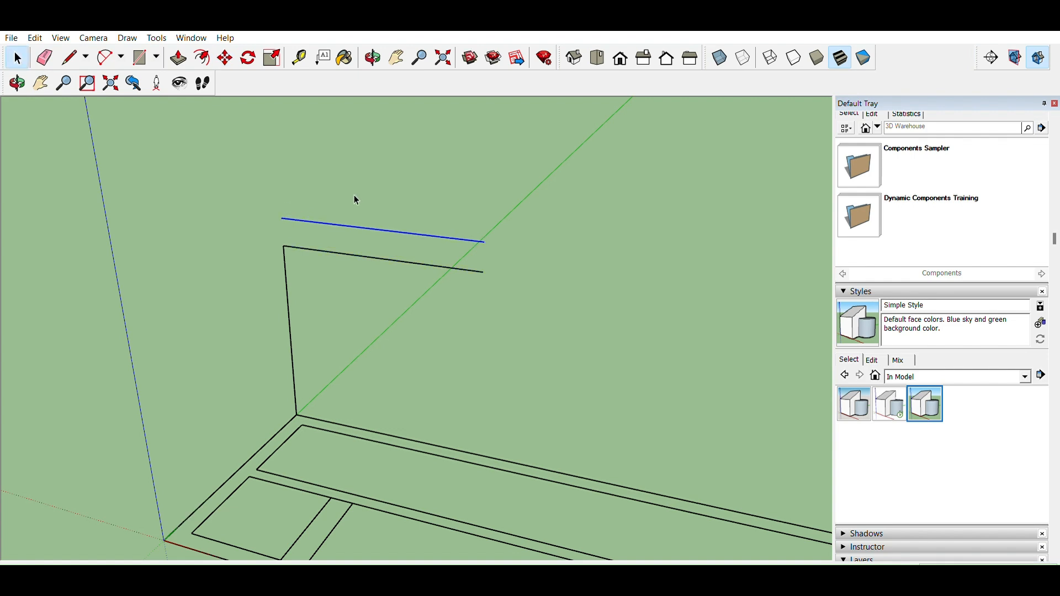
Copy the raised line a very short distance further up to form a closely spaced pair
middle_click_drag(308, 207, 338, 221)
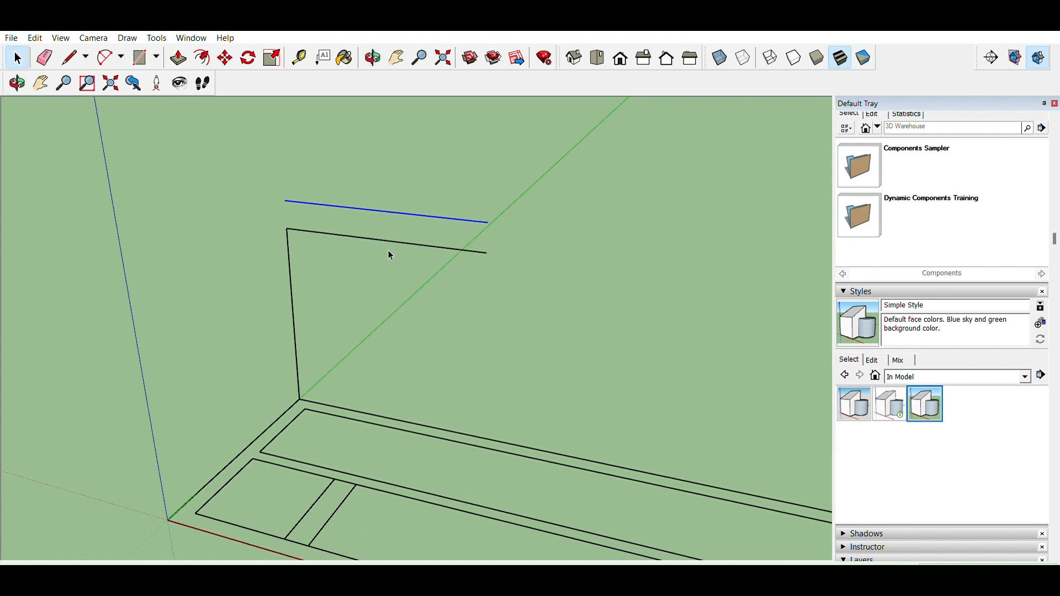
middle_click_drag(390, 254, 343, 243)
key("m")
key("ctrl")
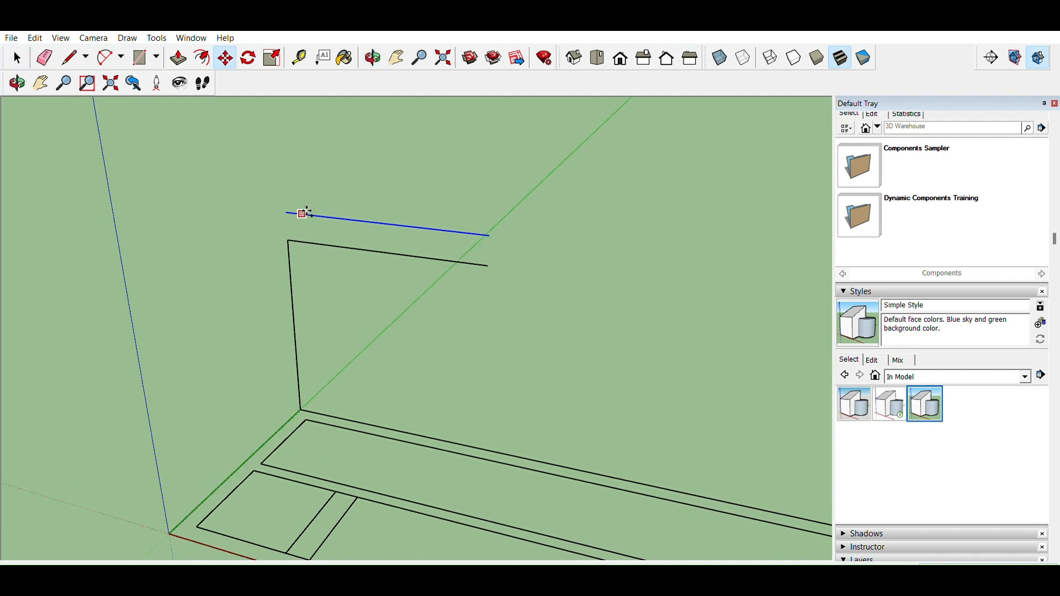
left_click(286, 212)
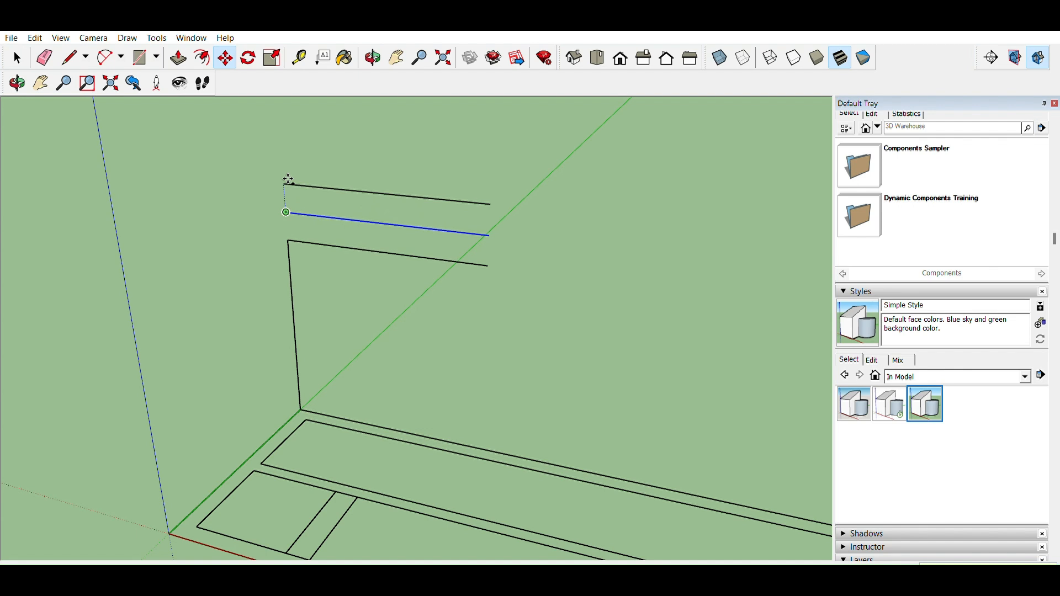
scroll(306, 192, "up", 2)
scroll(298, 198, "up", 3)
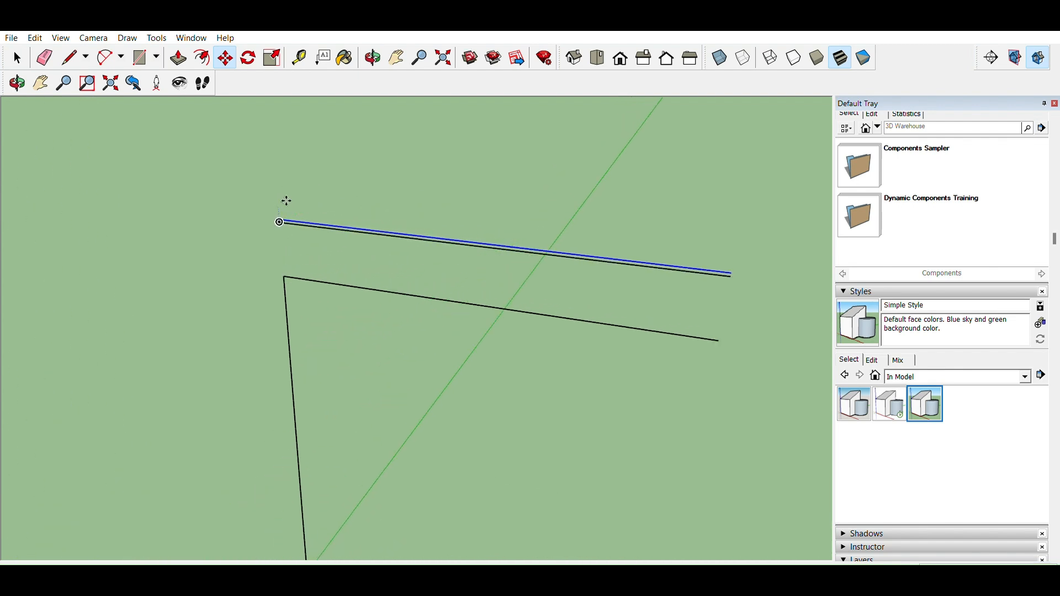
Copy the upper line of the closely spaced pair upward once more to add a third line above it
scroll(301, 204, "up", 1)
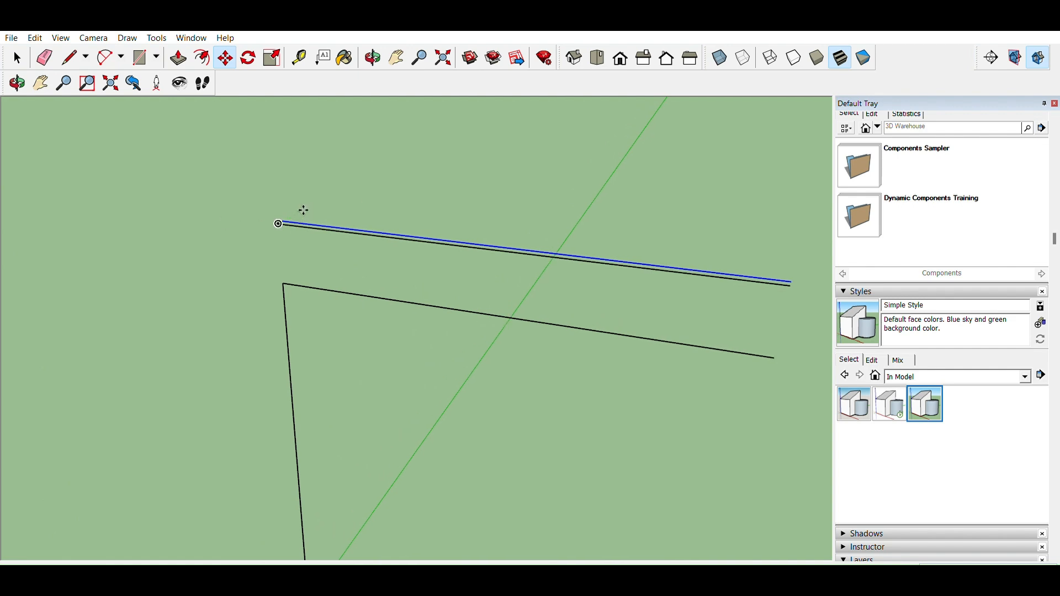
scroll(295, 217, "up", 1)
scroll(290, 221, "up", 4)
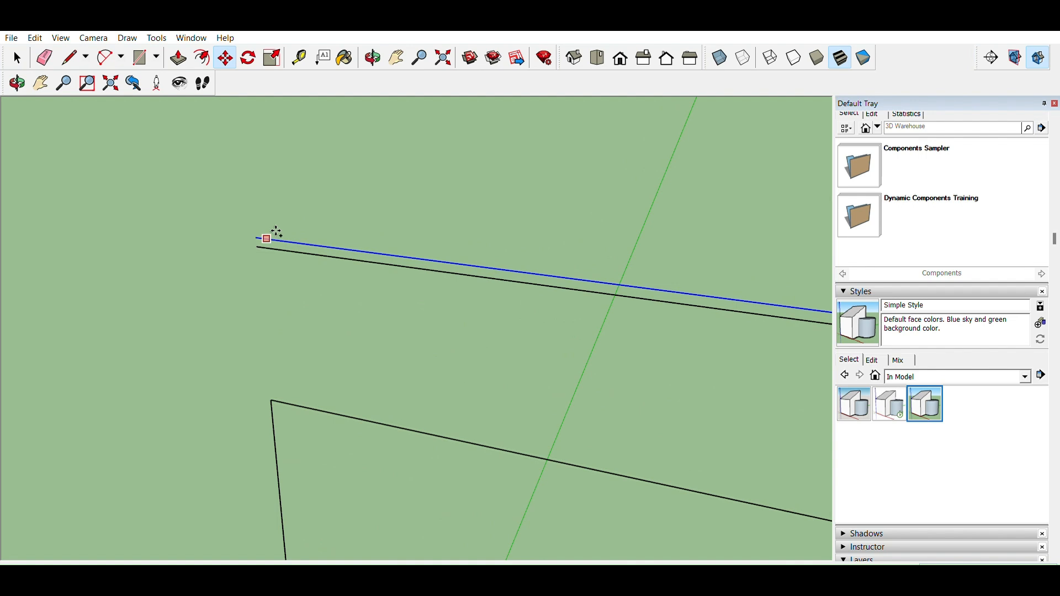
left_click(265, 233)
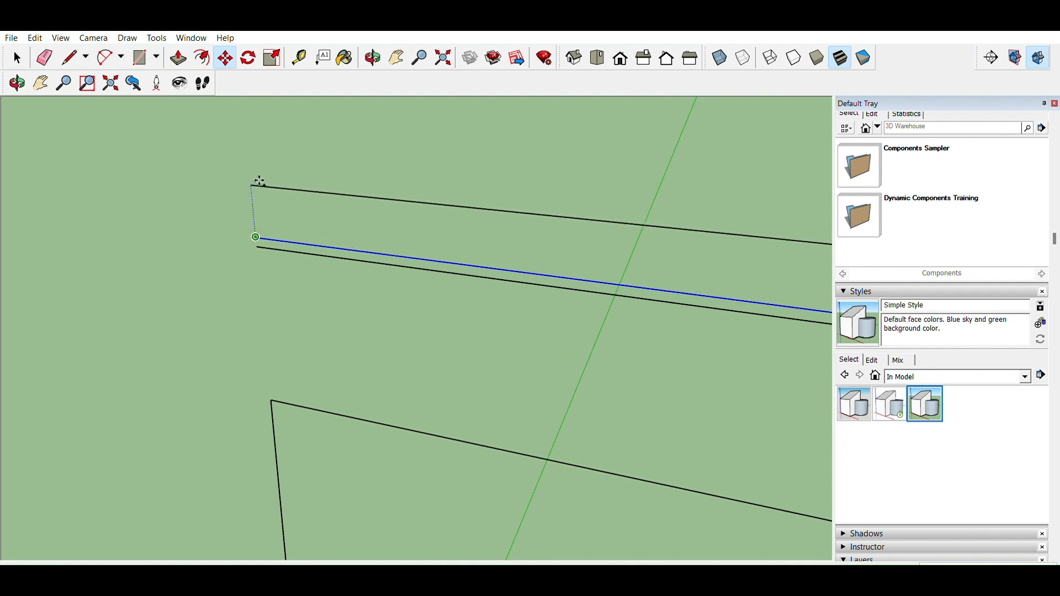
key("Return")
key("space")
Extend the topmost line along the red axis and draw a vertical line from its end down to the far wall's outer line
middle_click_drag(532, 265, 530, 232)
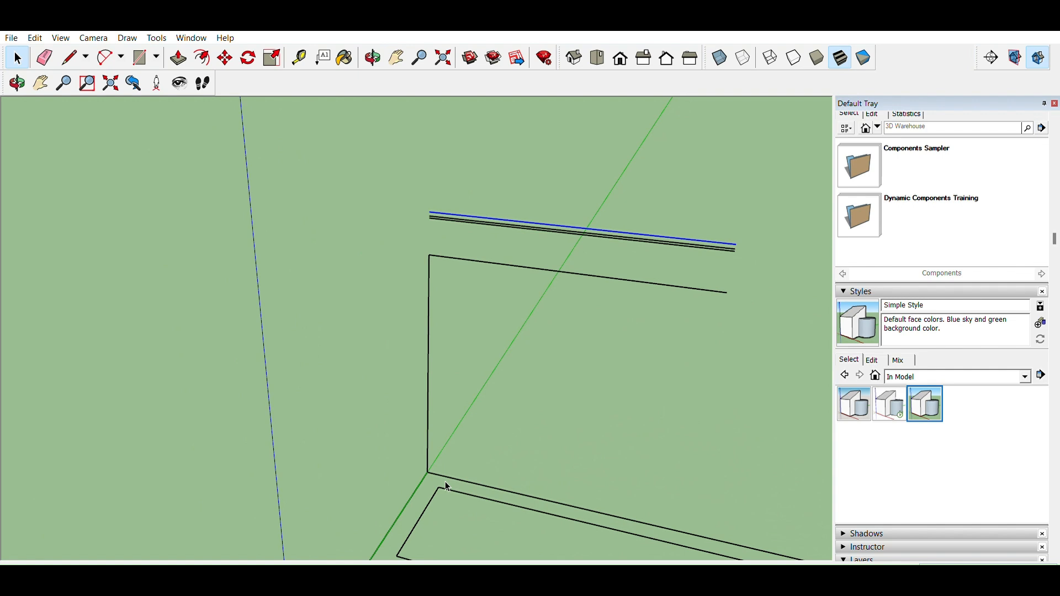
mouse_move(611, 332)
middle_mouse_down("shift")
mouse_move(445, 241)
mouse_move(471, 256)
middle_mouse_up("shift")
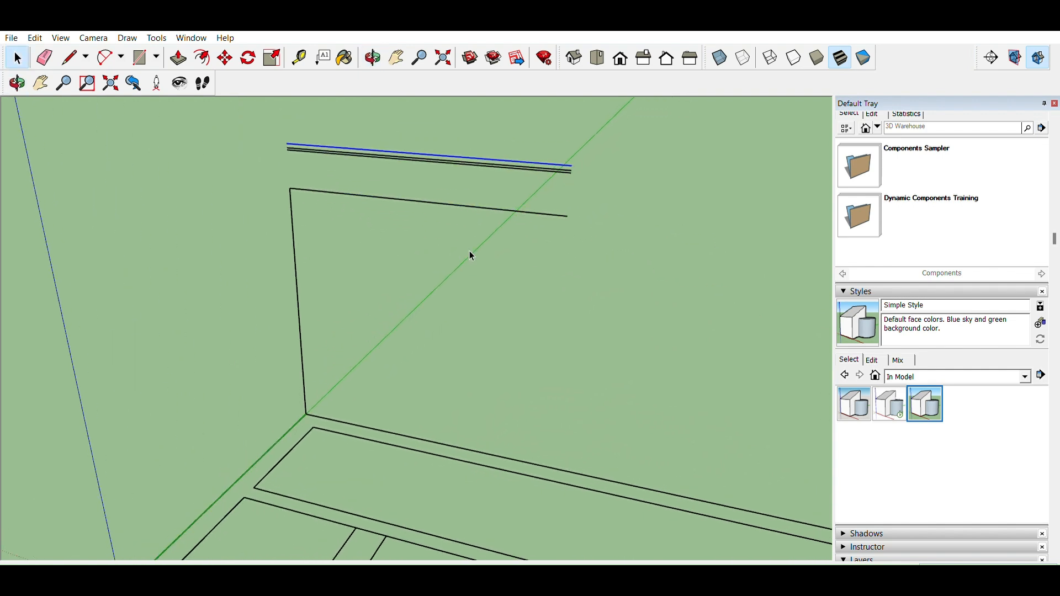
key("l")
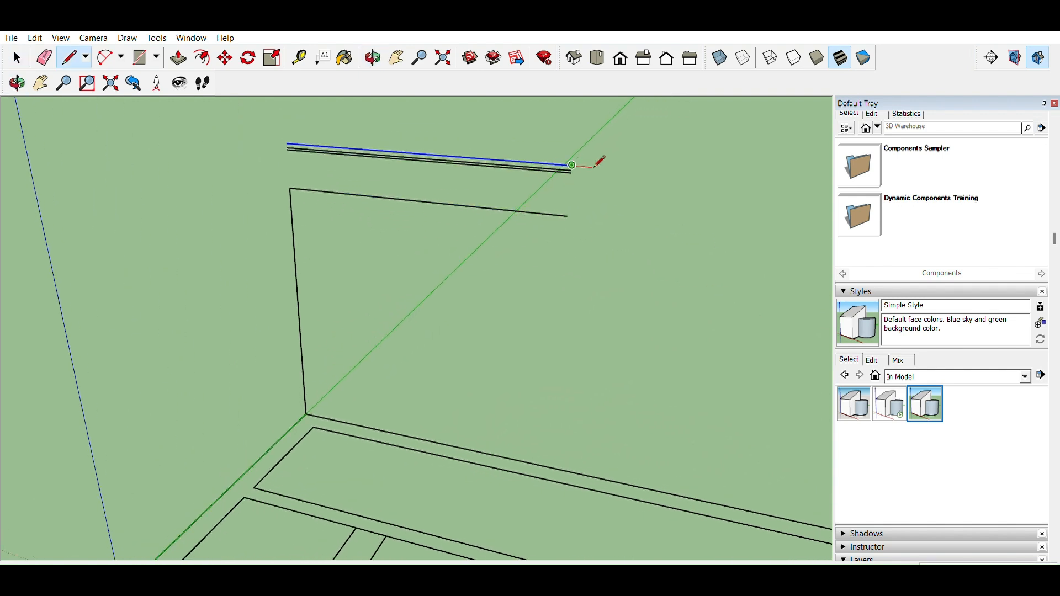
left_click(591, 167)
middle_click_drag(575, 301, 587, 322)
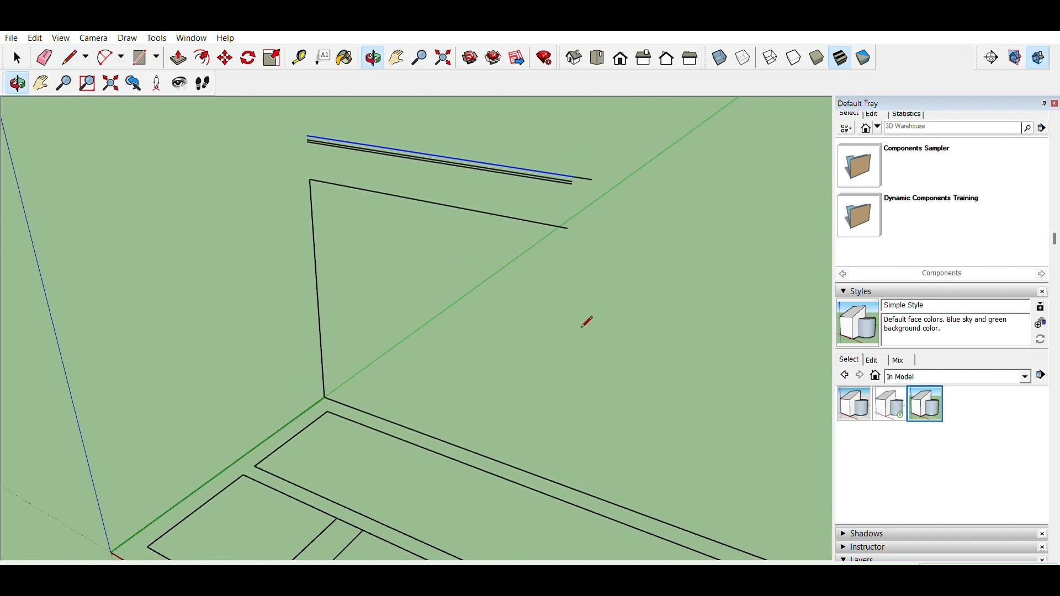
left_click(559, 484)
key("space")
Measure the height from the far wall's outer line to the topmost line's end with the Line tool
left_click(581, 320)
middle_click_drag(656, 330, 621, 246)
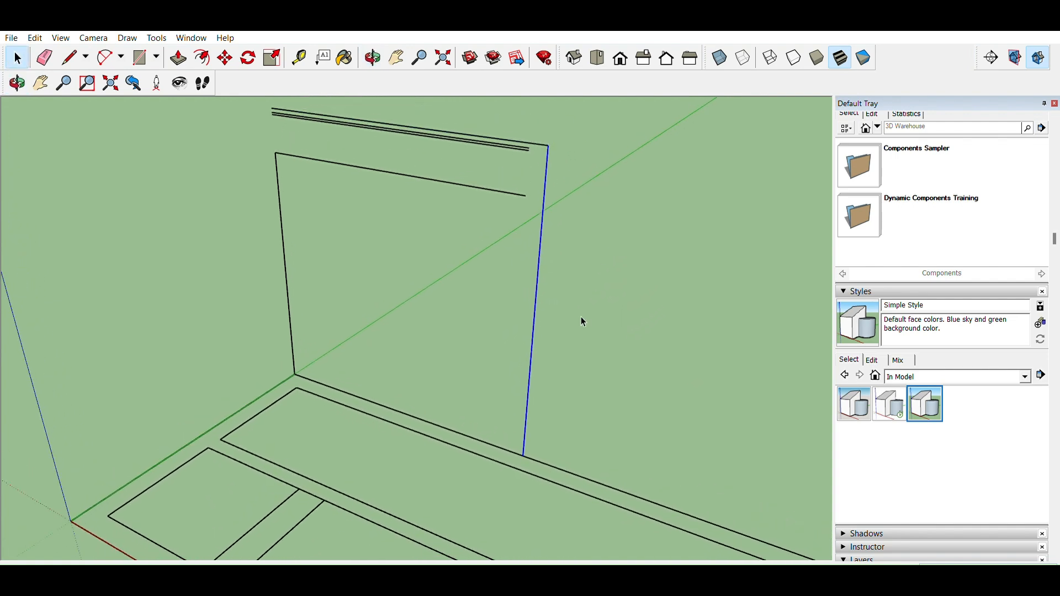
key("l")
left_click(524, 456)
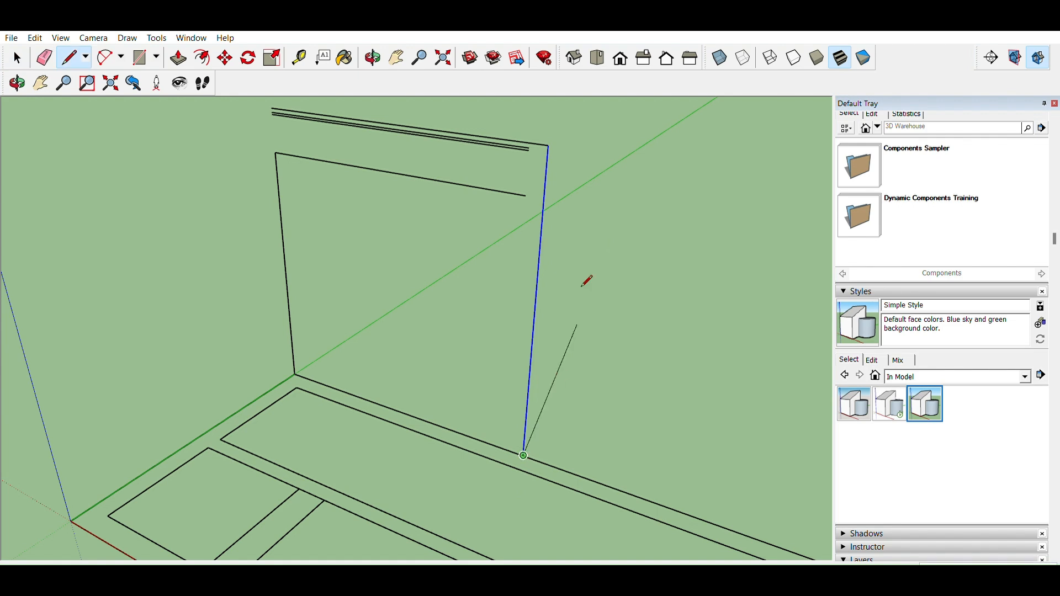
left_click(554, 144)
key("space")
scroll(583, 216, "down", 1)
middle_click_drag(584, 223, 583, 232, "shift")
scroll(586, 236, "down", 2)
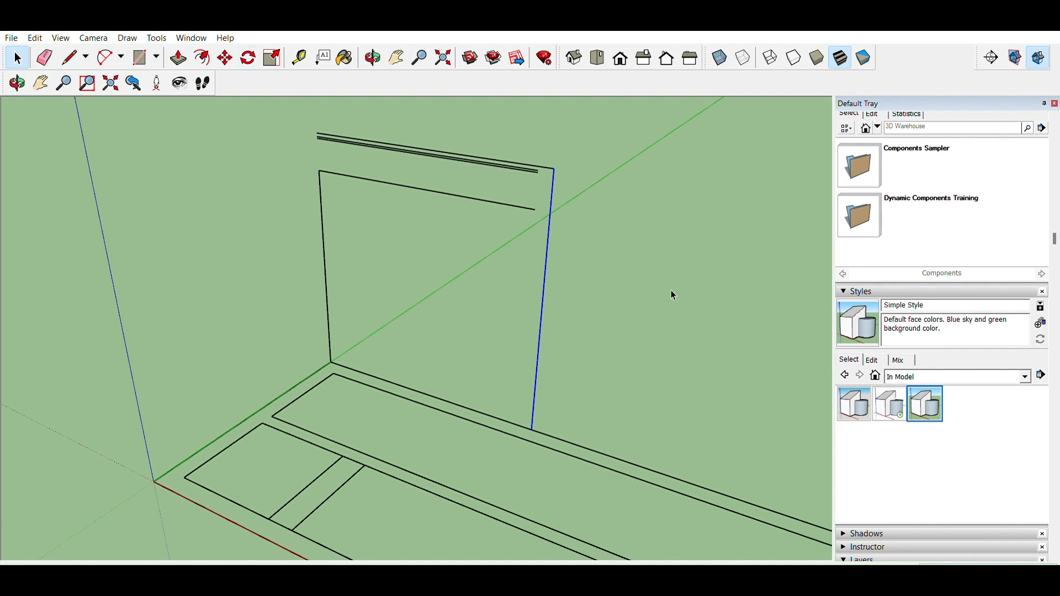
Draw a short line along the red axis from the top of the new vertical line and copy it downward along that line
key("l")
left_click(554, 168)
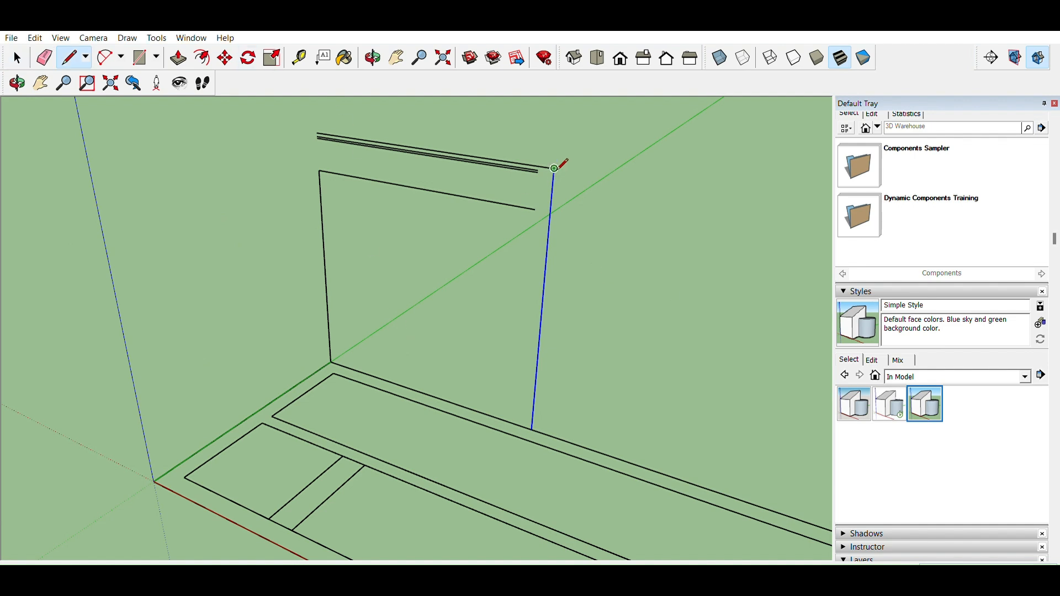
left_click(595, 175)
key("space")
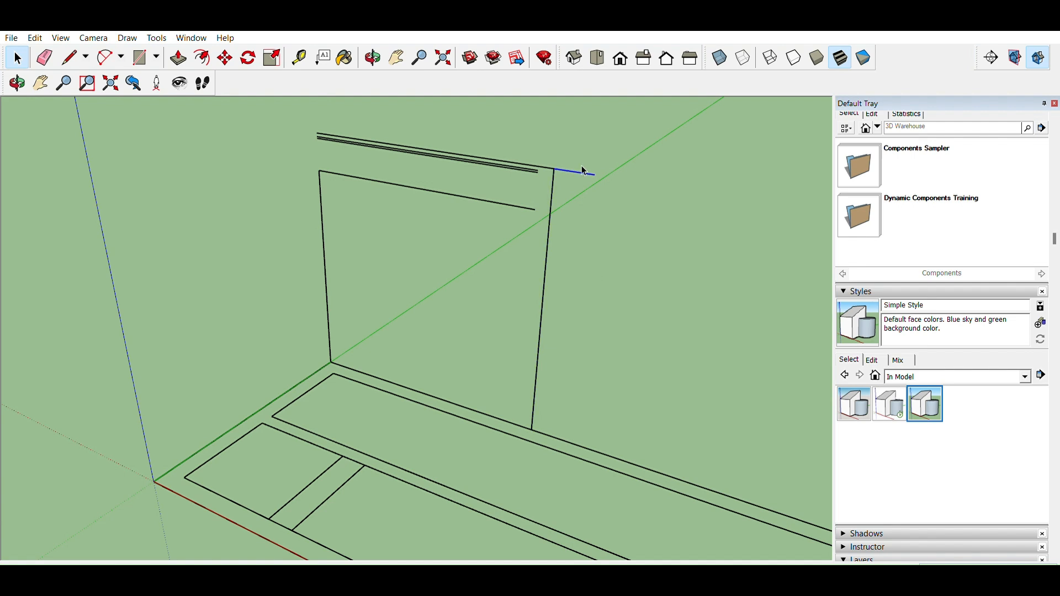
key("m")
left_click(554, 168)
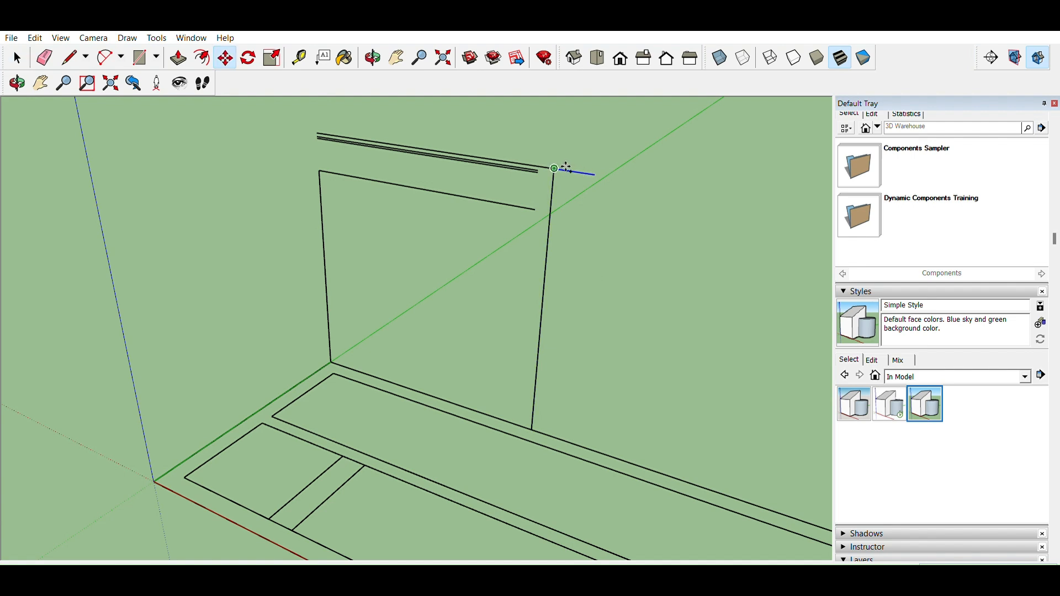
left_click(551, 219)
key("space")
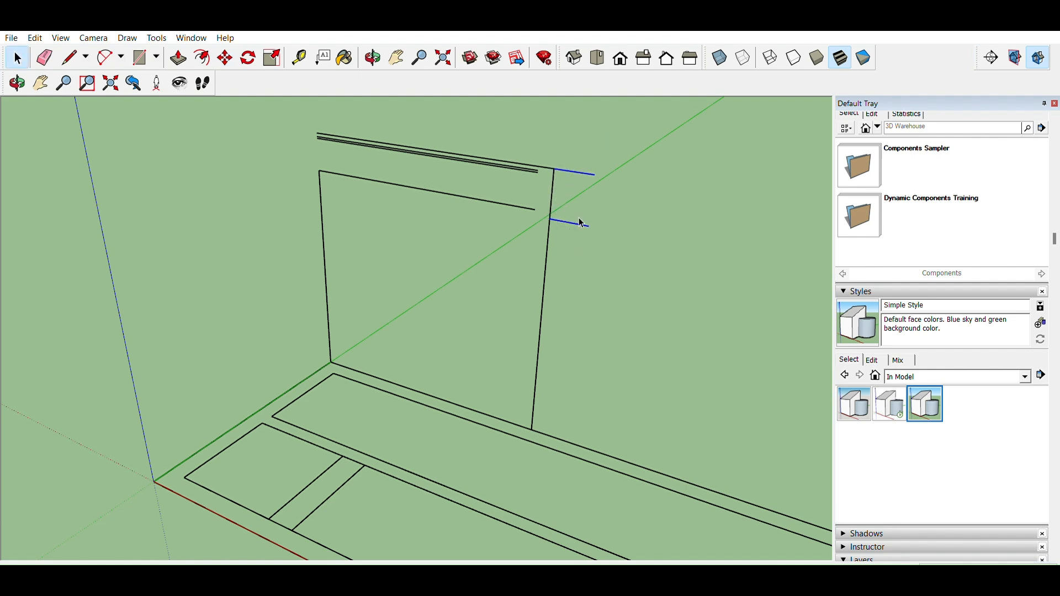
Group the two short horizontal lines at the top of the vertical line
left_click_drag(609, 160, 575, 256)
key("ctrl+g")
double_click(584, 221)
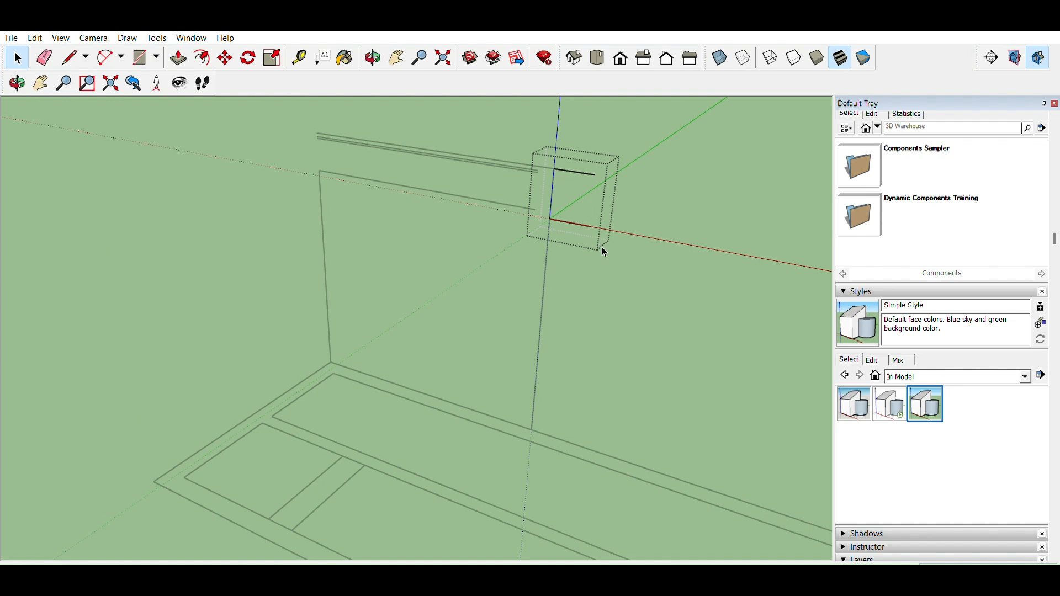
left_click_drag(542, 205, 663, 280)
left_click(663, 280)
Move the group down the vertical line so its lower line sits on the far wall's outer line
key("m")
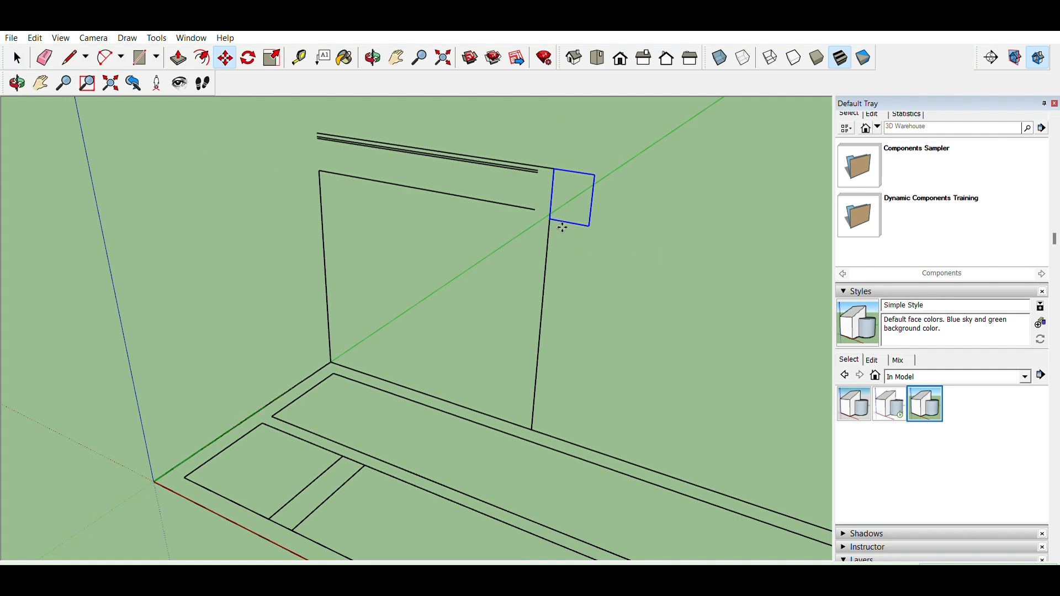
left_click(555, 221)
left_click(544, 430)
key("space")
Open the group for editing and delete its upper short line
double_click(561, 397)
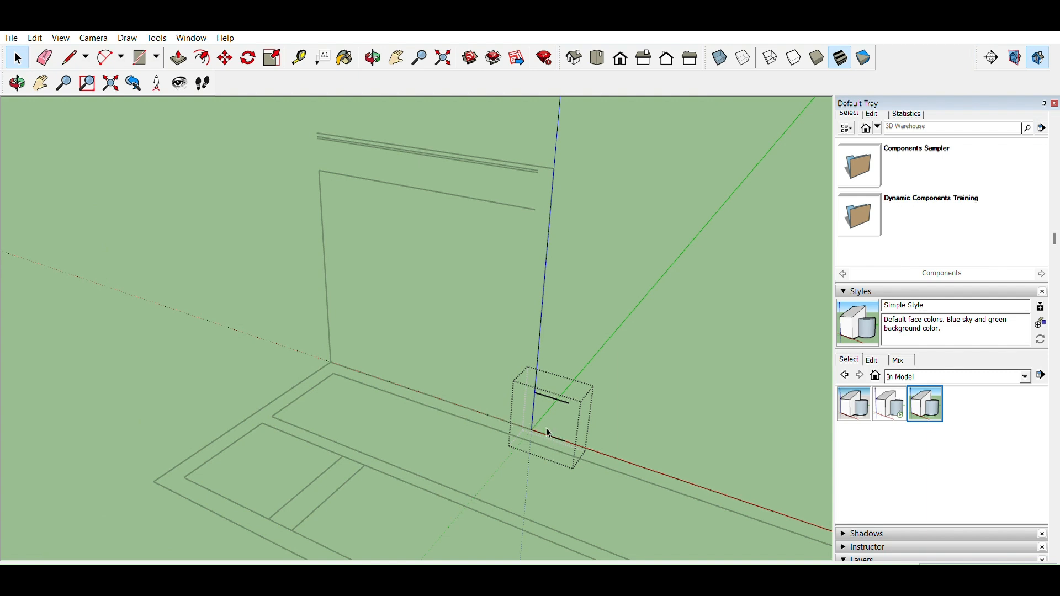
left_click_drag(524, 375, 601, 411)
key("Delete")
Copy the remaining short line up to the top of the vertical line and divide the span into equally spaced copies
left_click_drag(502, 403, 593, 449)
key("m")
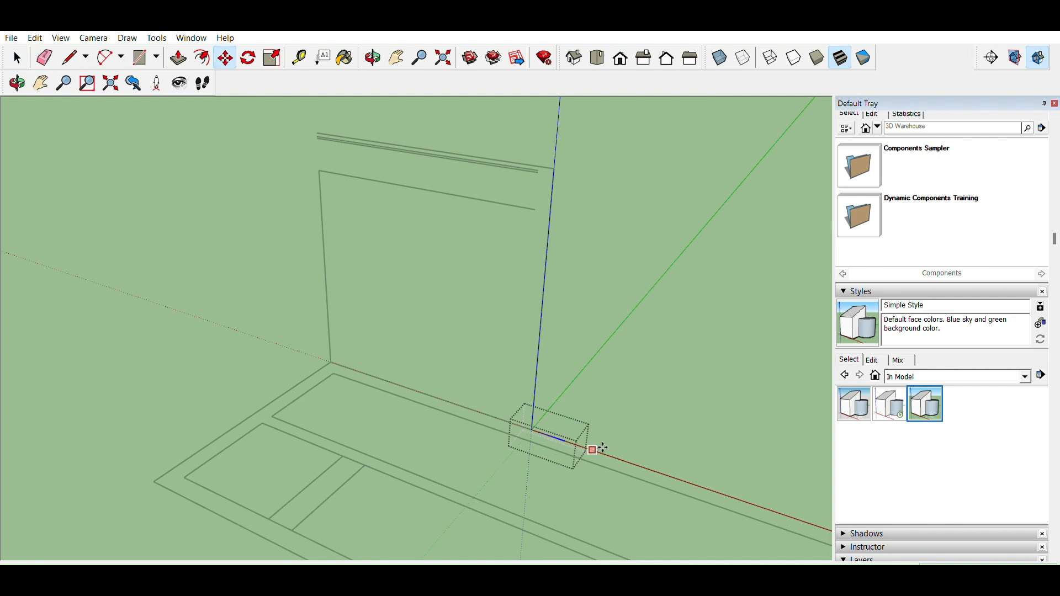
left_click(546, 427)
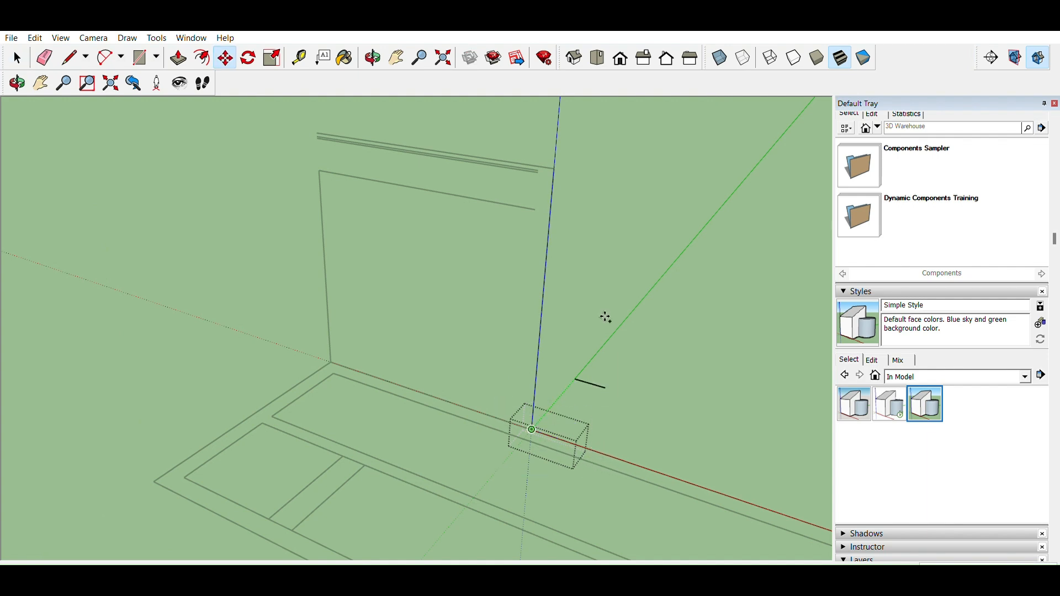
left_click(559, 165)
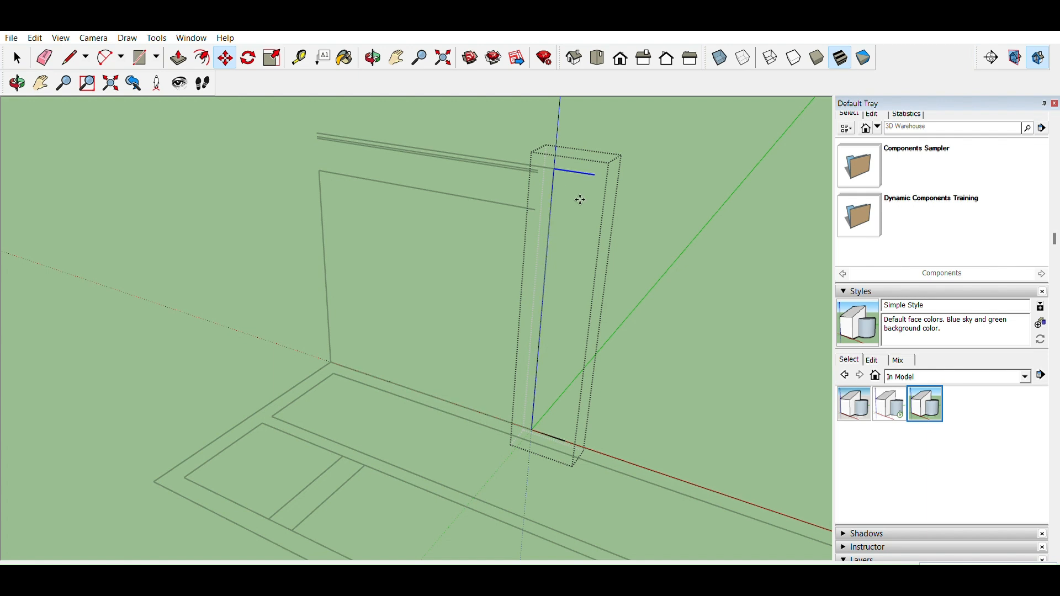
key("Return")
key("space")
key("l")
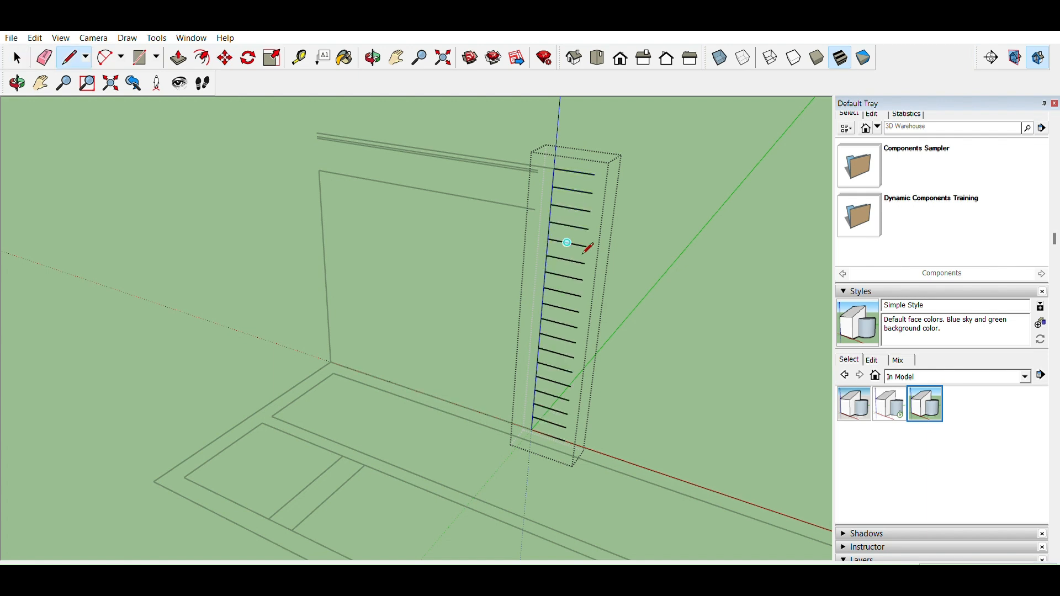
left_click(566, 428)
scroll(573, 447, "up", 3)
scroll(570, 449, "up", 1)
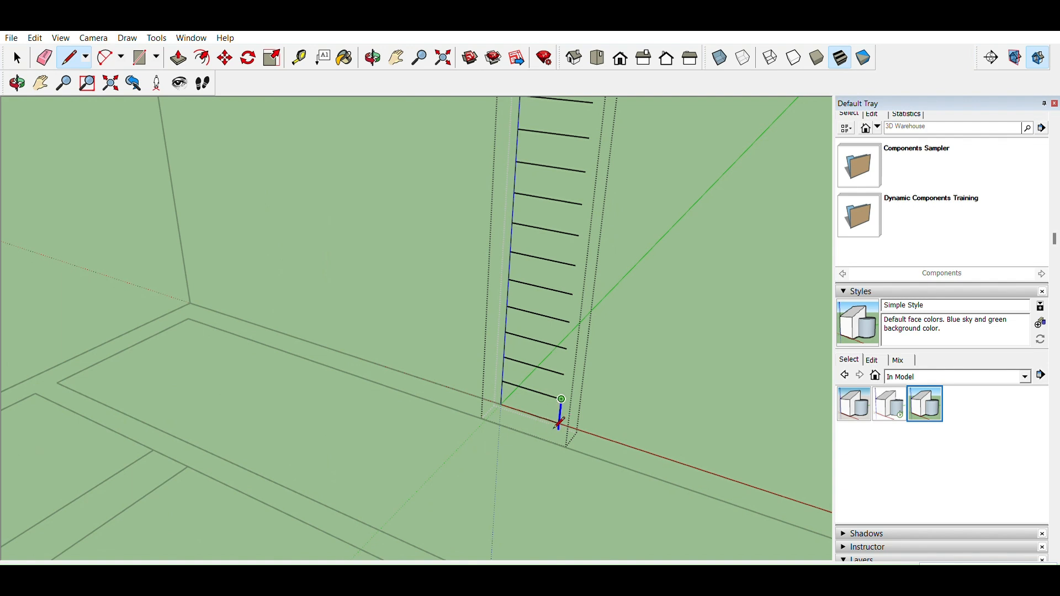
key("Escape")
key("space")
Close the step-mark group and move it so its lower corner sits where the plan's narrow strip meets the middle wall
middle_click_drag(428, 378, 508, 398, "shift")
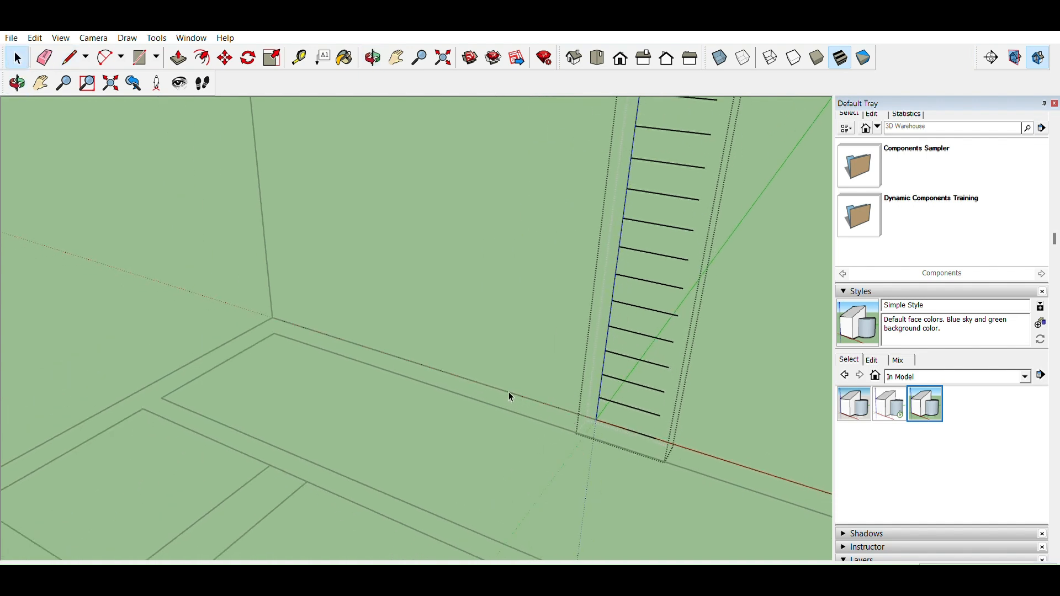
left_click(751, 393)
left_click(638, 412)
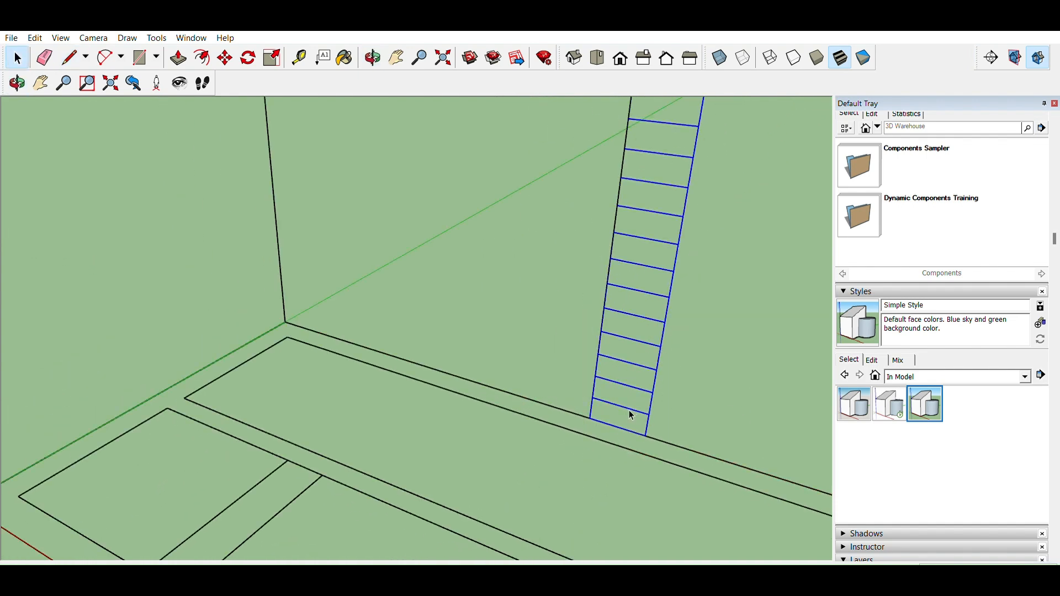
key("m")
left_click(590, 418)
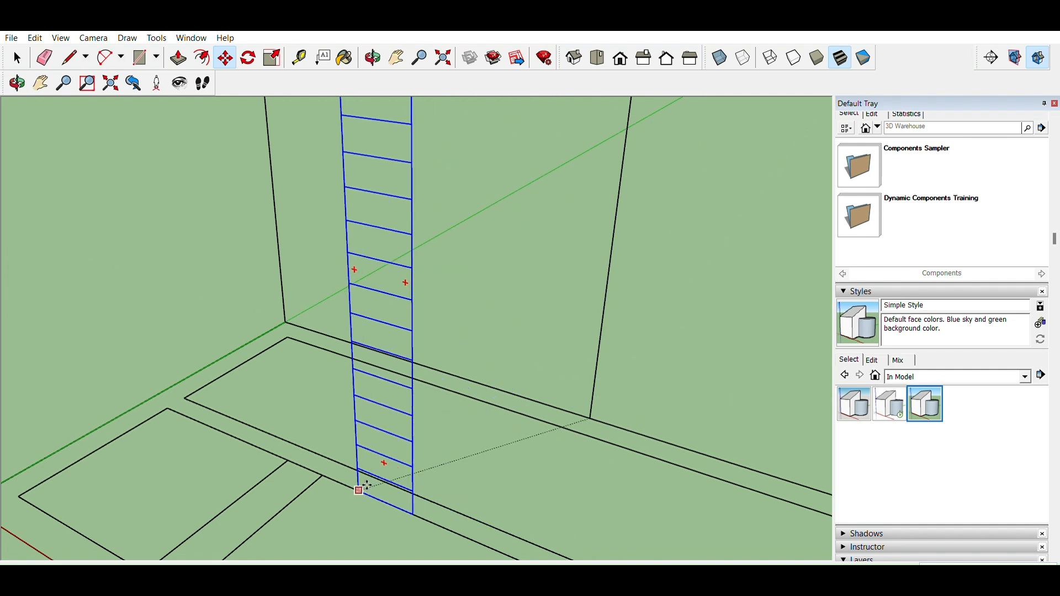
left_click(289, 459)
middle_click_drag(369, 473, 469, 420, "shift")
middle_click_drag(457, 480, 503, 426)
key("space")
scroll(397, 407, "up", 4)
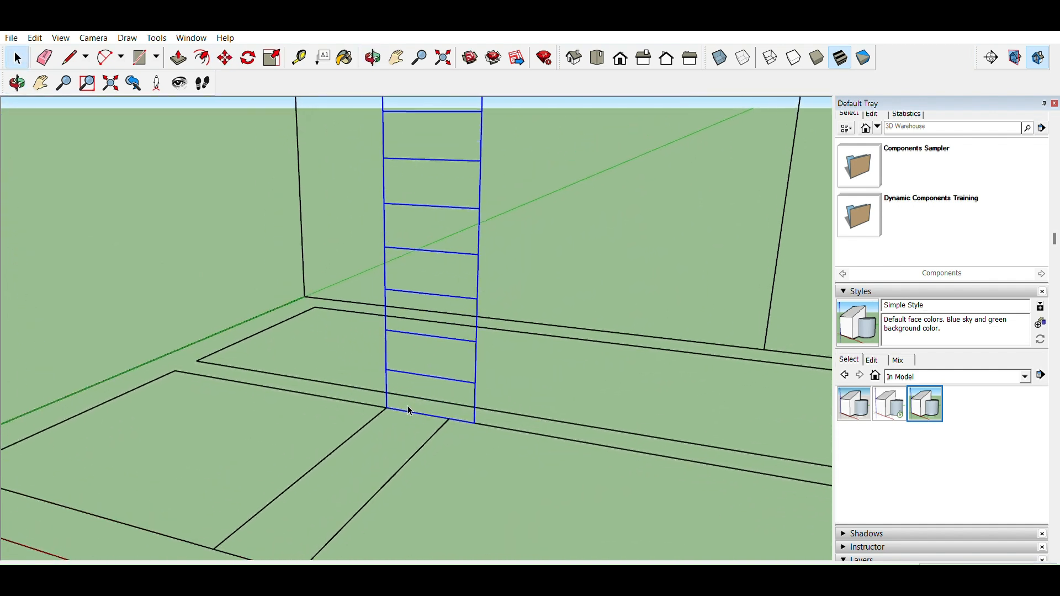
Outside the step-mark group, draw a tread line along the lowest step mark and a vertical riser down to the narrow strip's corner
double_click(458, 371)
middle_click_drag(458, 371, 544, 420)
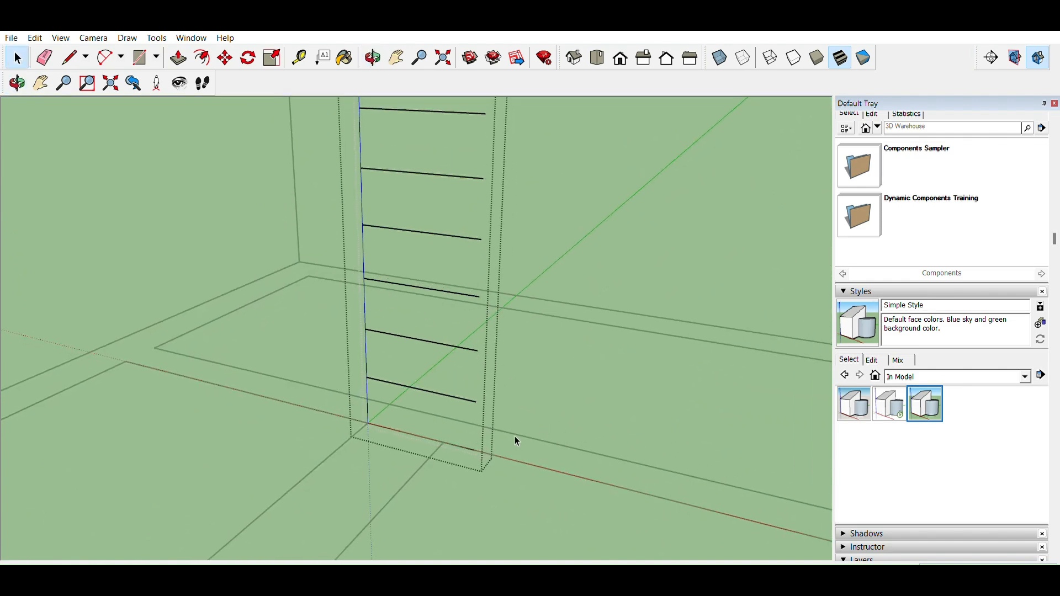
left_click(526, 466)
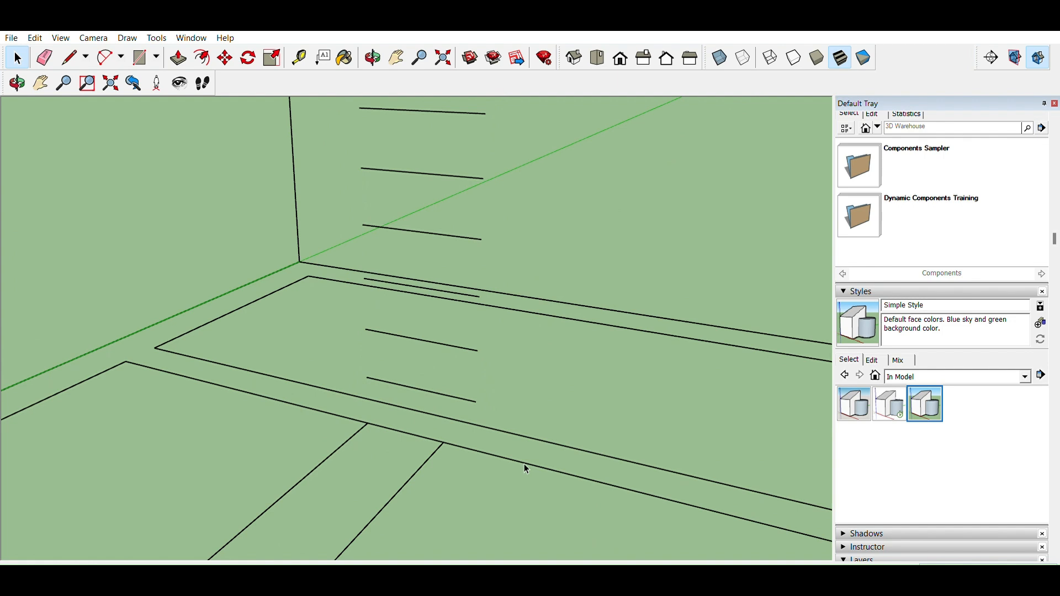
key("l")
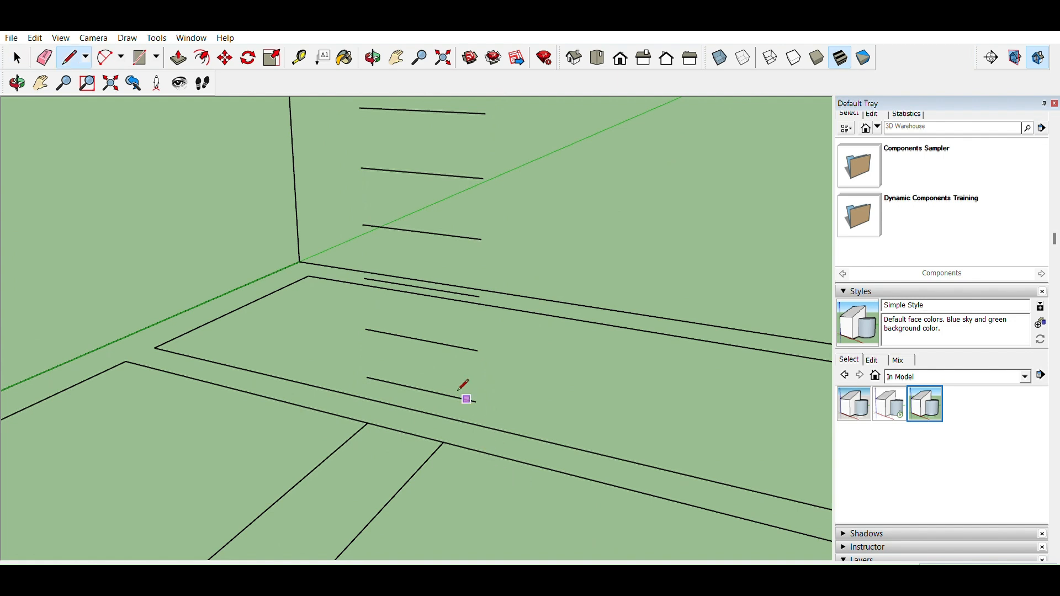
left_click(367, 377)
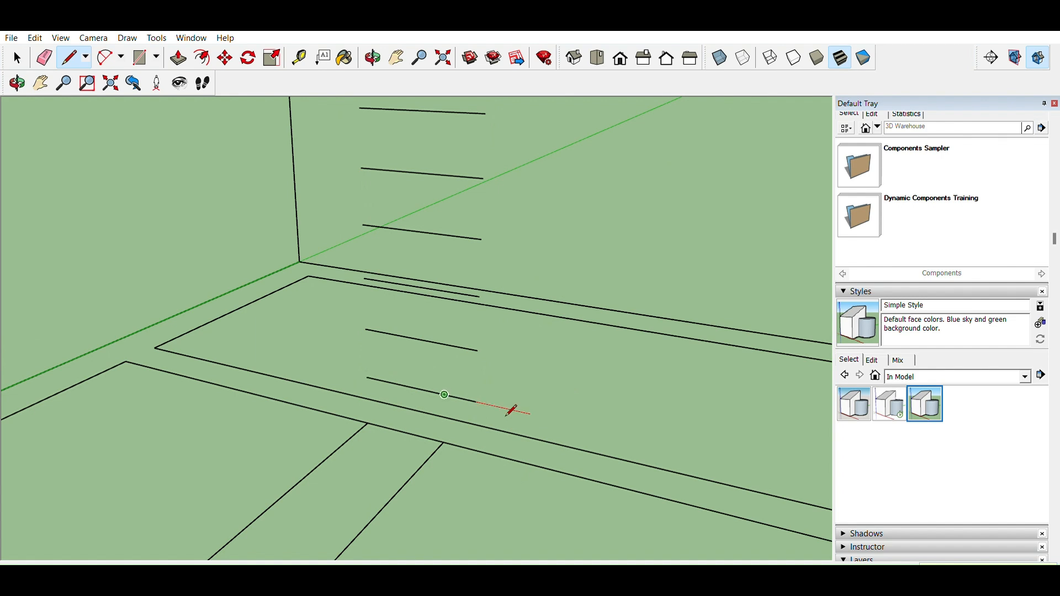
left_click(476, 402)
key("space")
key("l")
left_click(368, 377)
key("space")
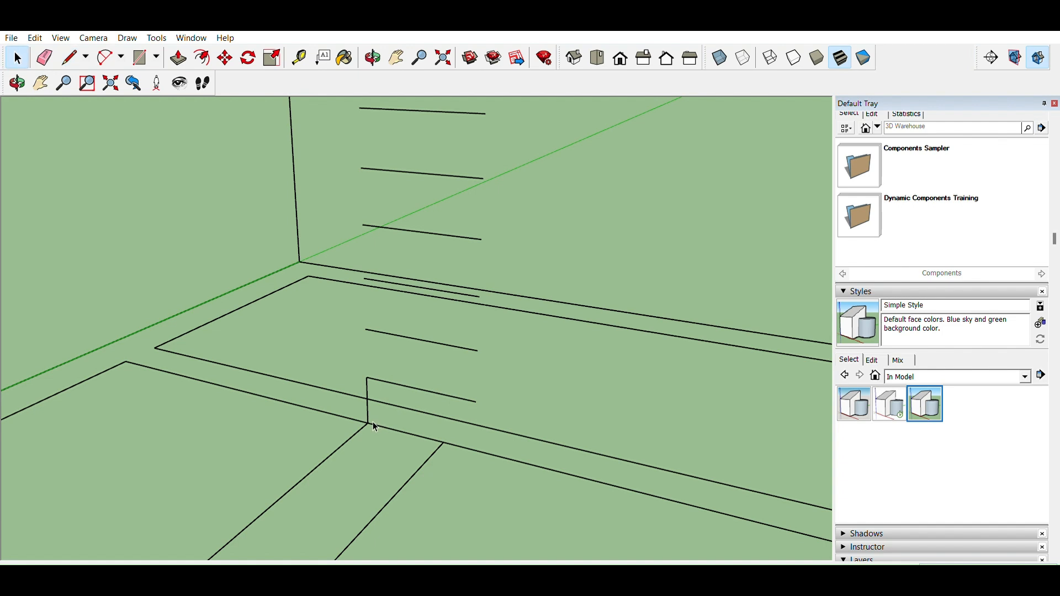
Select the new tread and riser lines and make them a separate group
key("m")
scroll(369, 422, "up", 2)
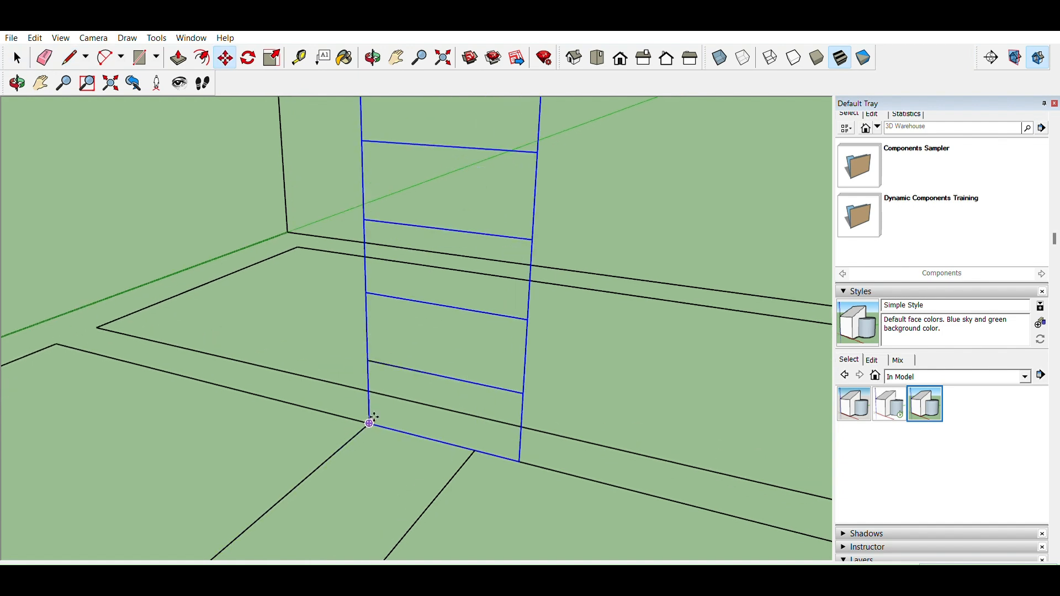
key("space")
left_click_drag(338, 313, 596, 559)
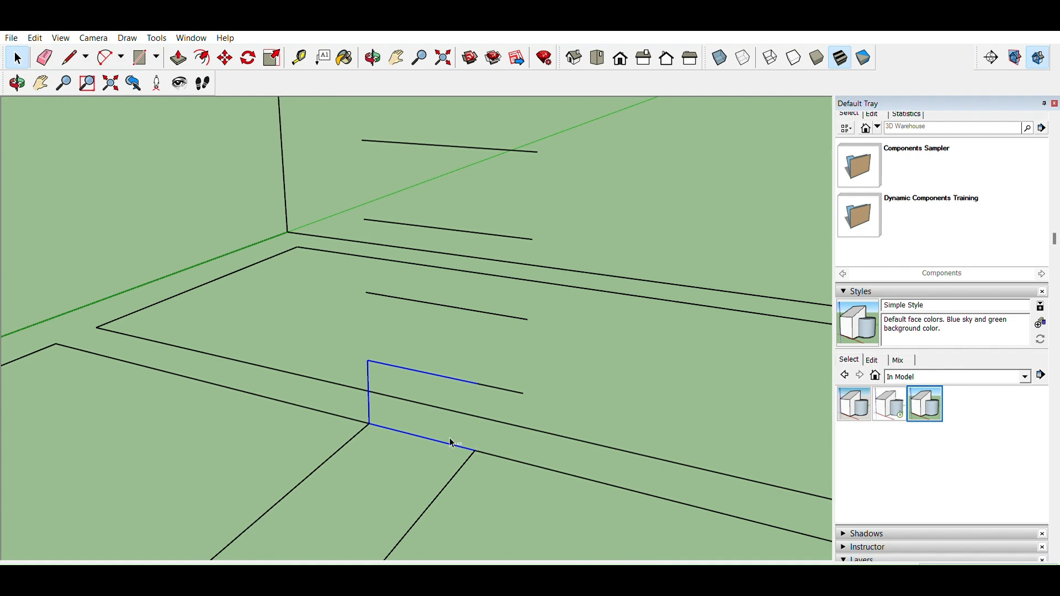
left_click(368, 390)
double_click(373, 397)
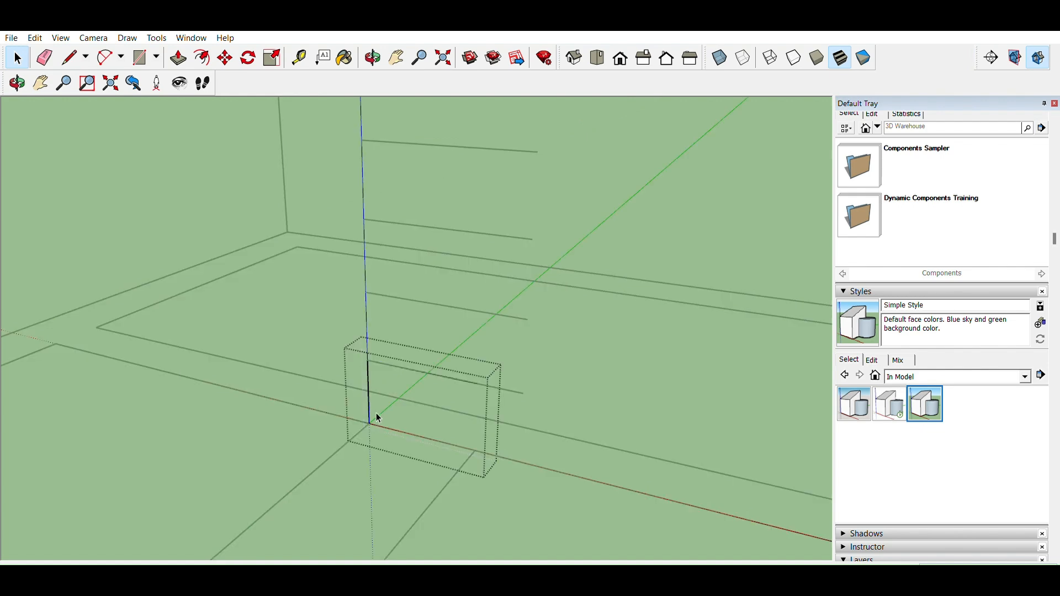
key("m")
key("space")
key("m")
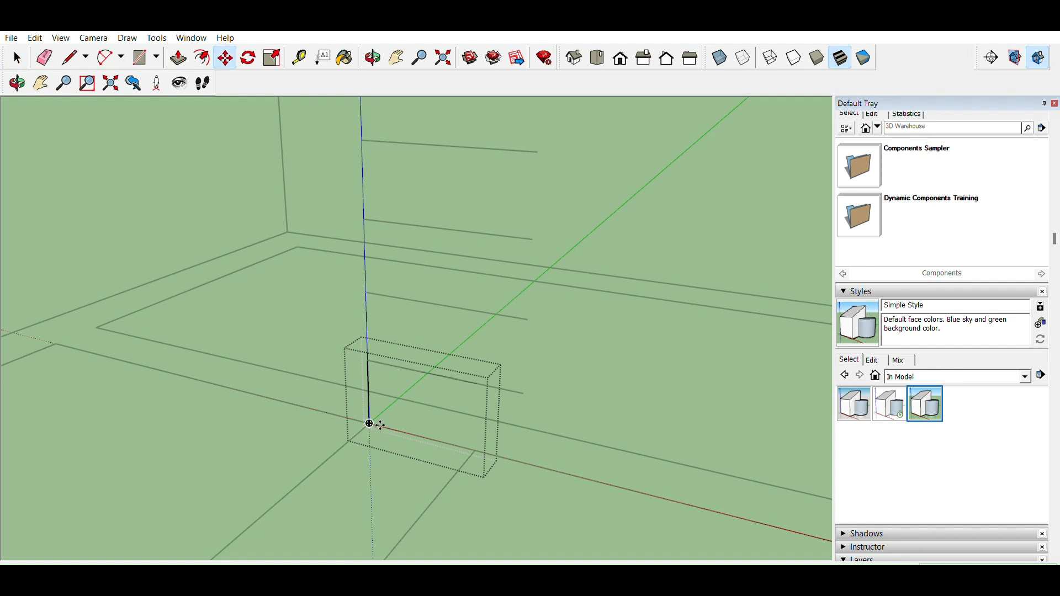
key("space")
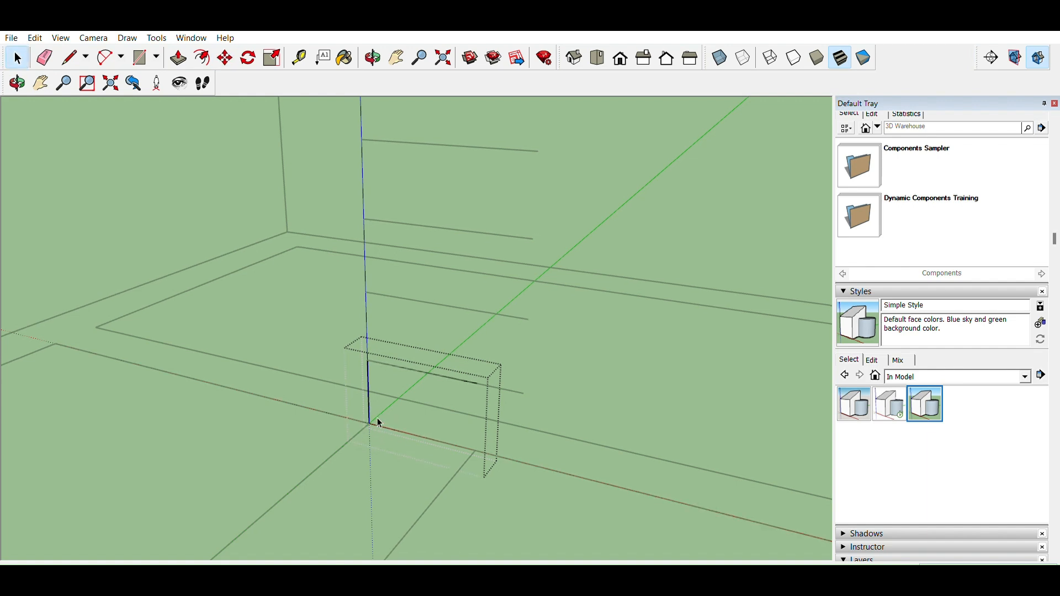
key("l")
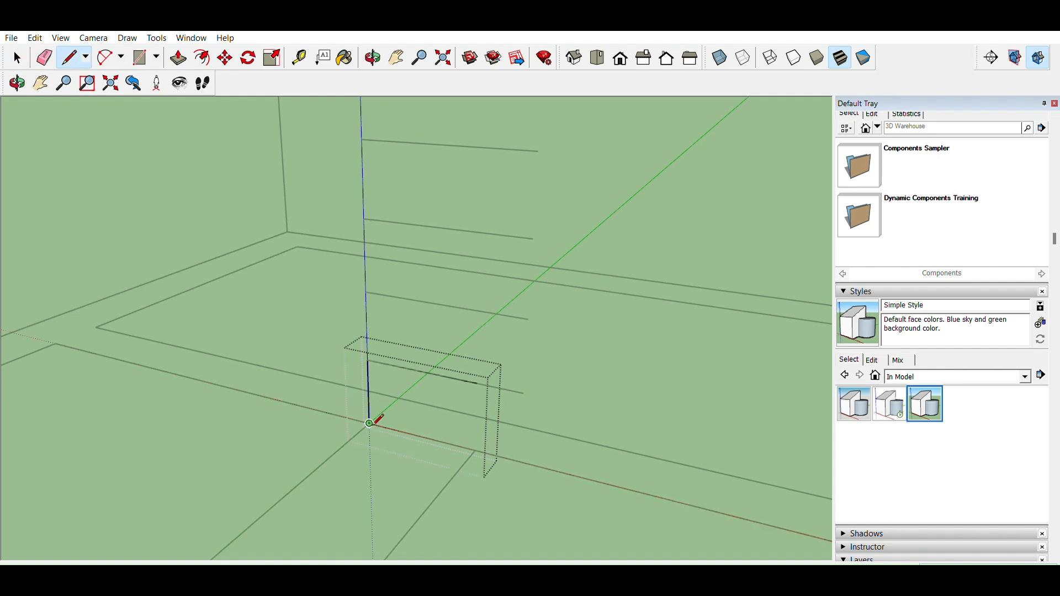
key("space")
mouse_move(379, 432)
middle_mouse_down()
mouse_move(390, 440)
mouse_move(369, 450)
middle_mouse_up()
left_click(525, 441)
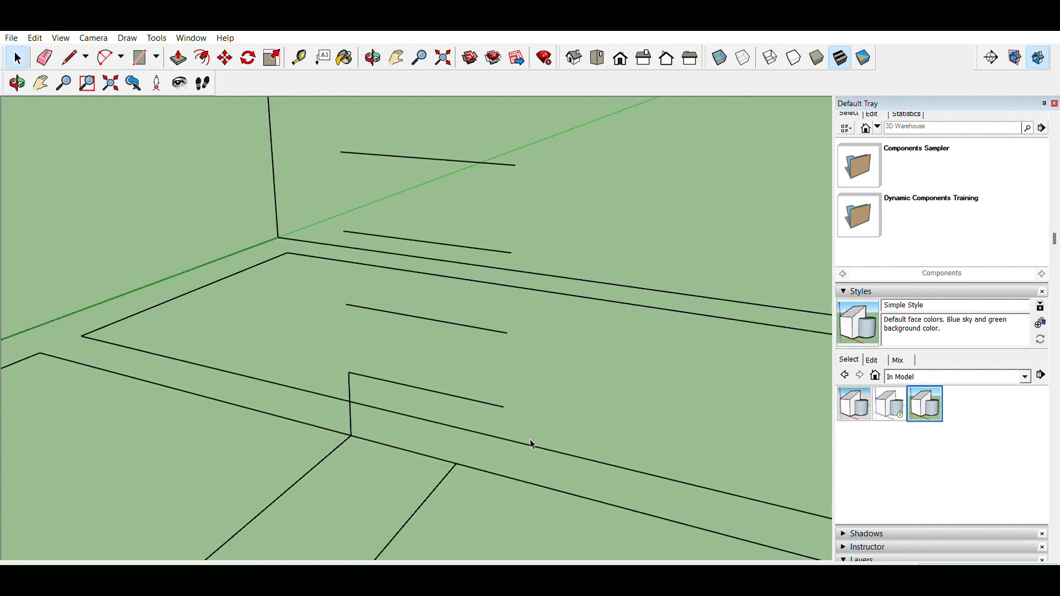
double_click(500, 401)
key("m")
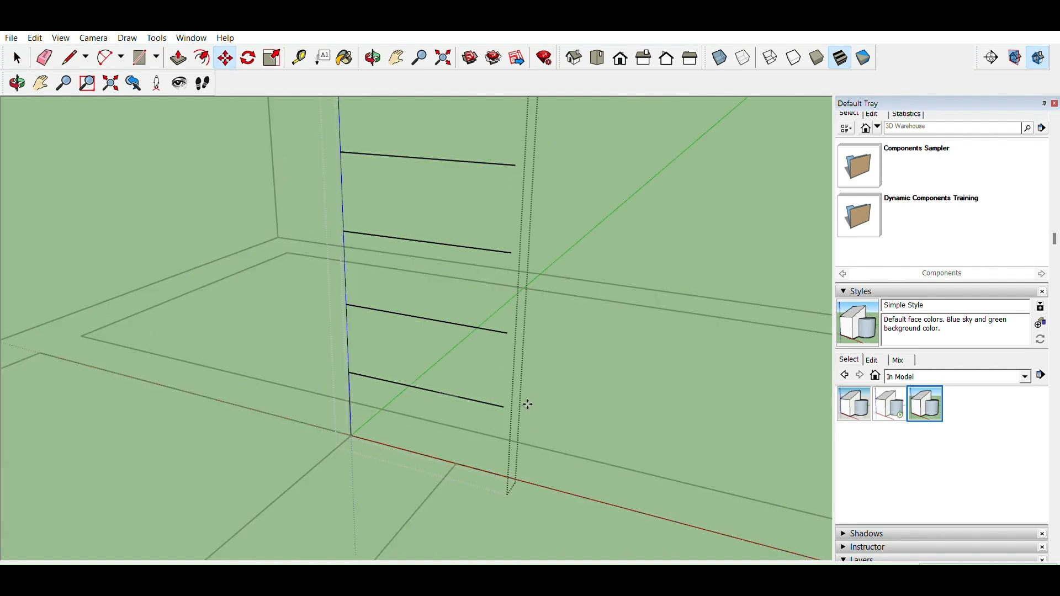
left_click(503, 407)
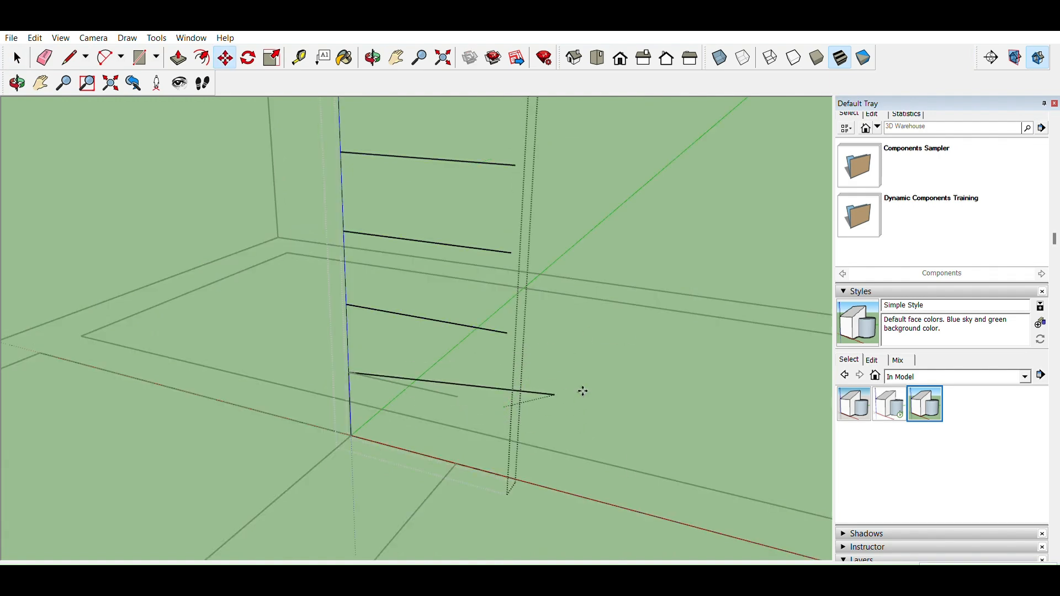
key("space")
left_click(385, 474)
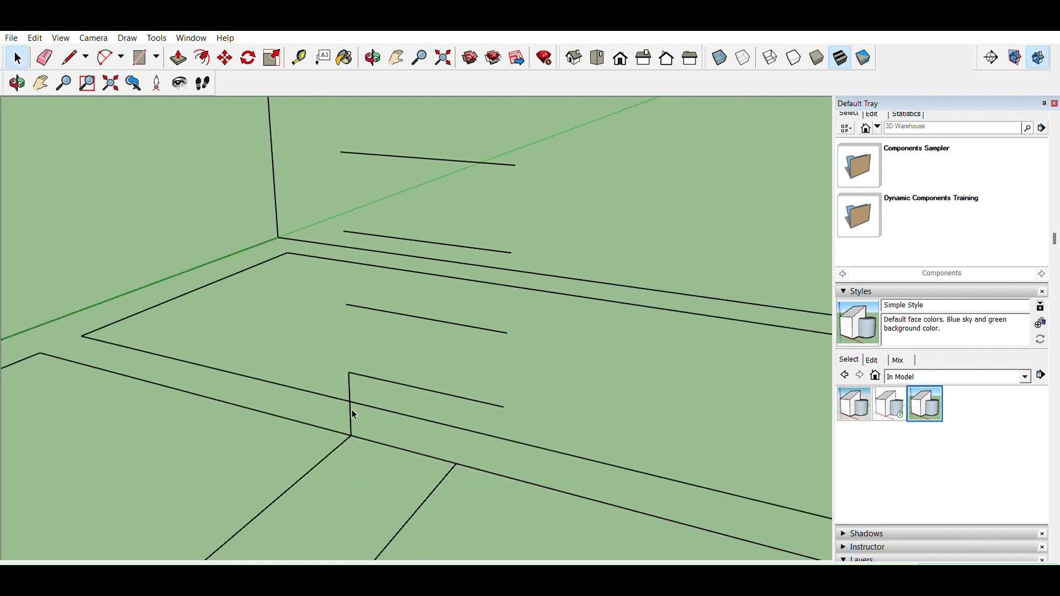
Open the tread-and-riser group for editing and draw a short vertical helper line down from the riser's base
double_click(355, 410)
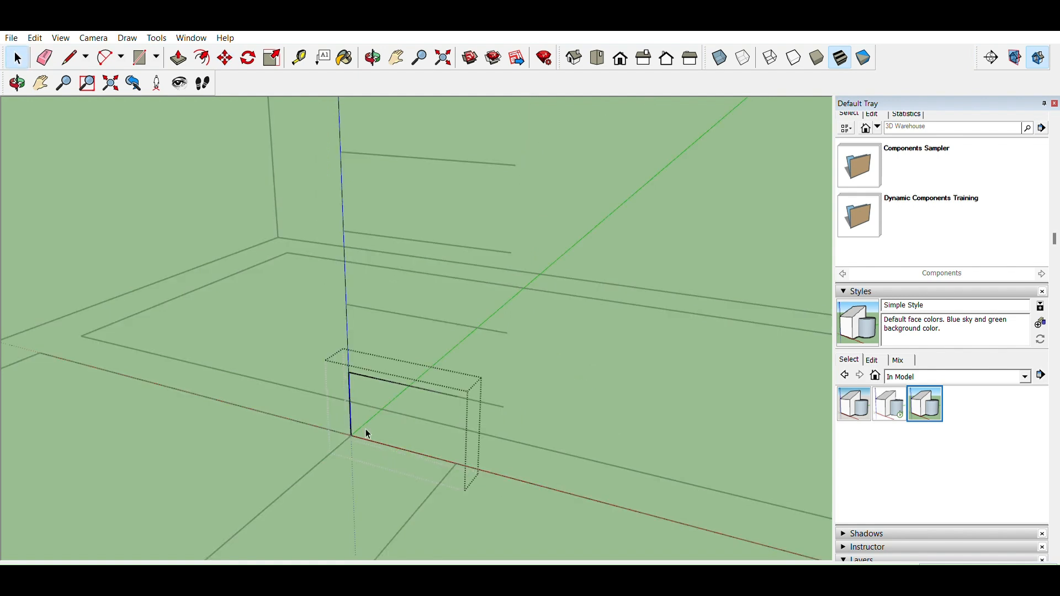
key("m")
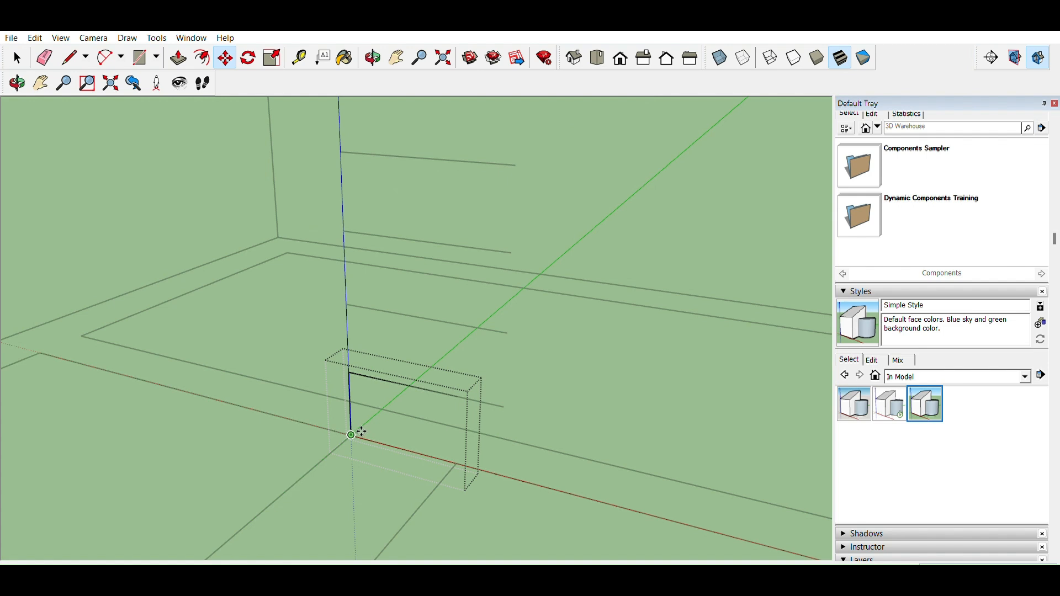
key("space")
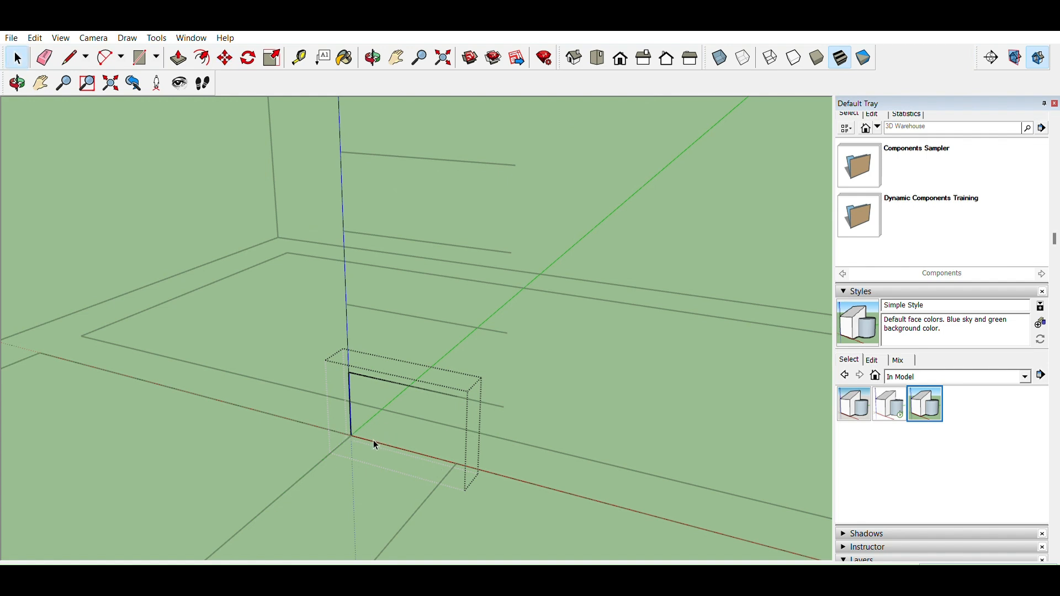
key("l")
left_click(351, 436)
left_click(353, 470)
key("space")
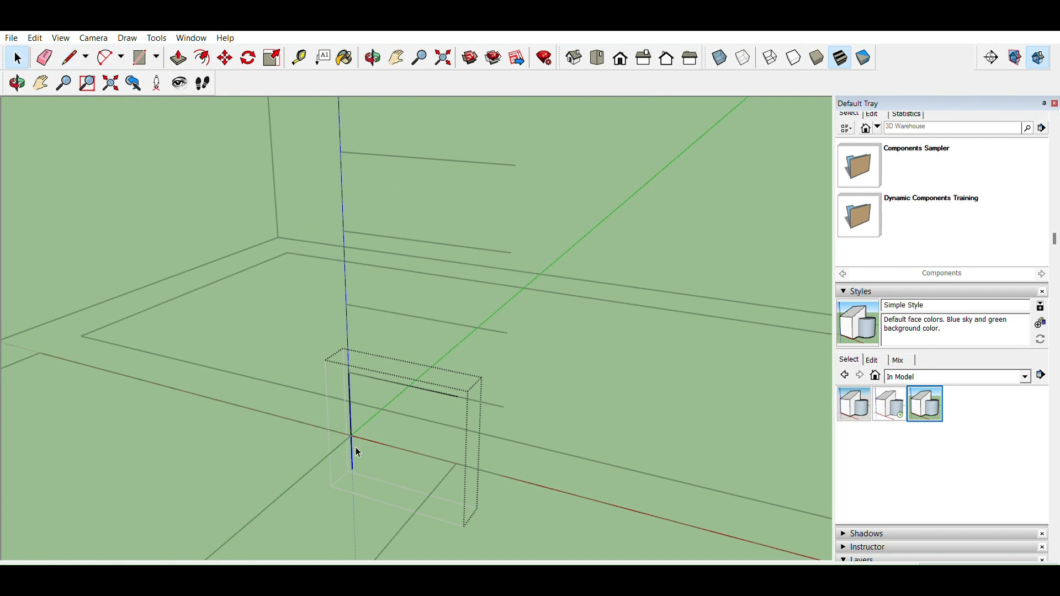
Move the riser's base a short distance along the red axis so the riser slants, and remove the helper line
key("m")
left_click(383, 458)
key("space")
key("Delete")
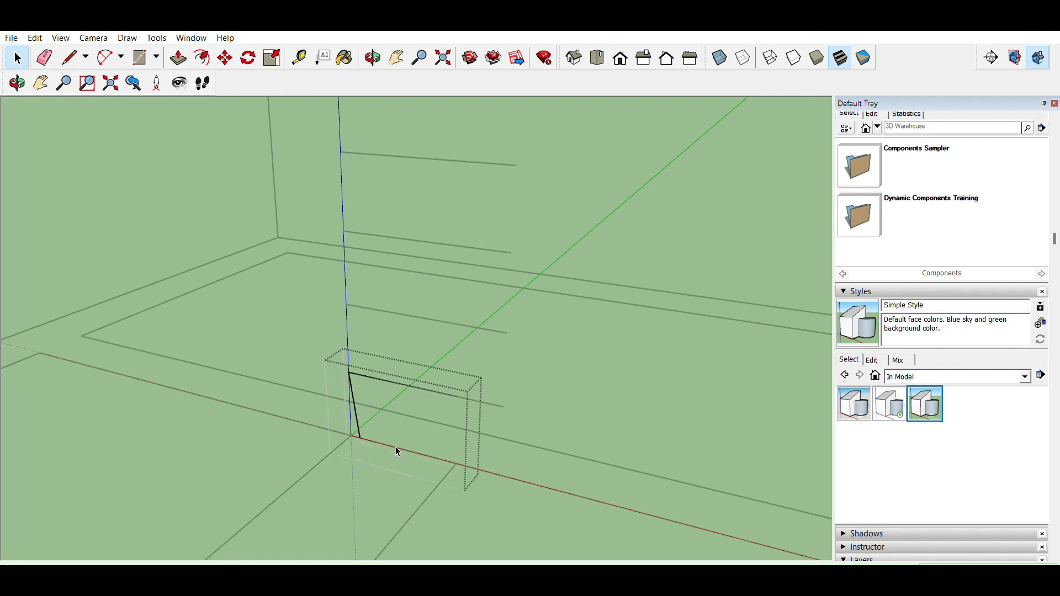
Close the tread-and-riser group and delete the group of equally spaced step marks
middle_click_drag(383, 458, 509, 407)
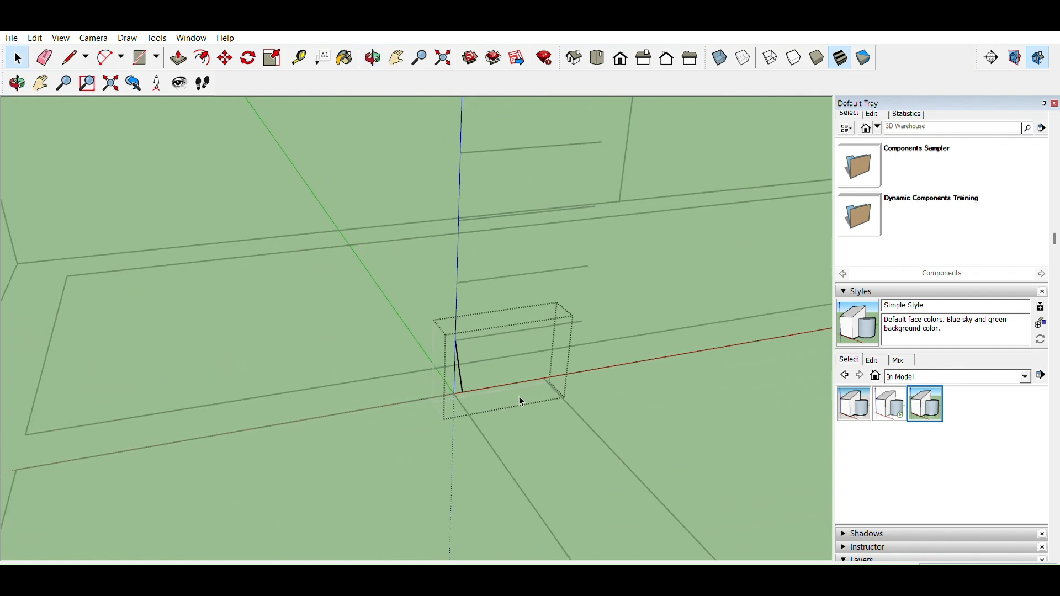
middle_click_drag(516, 400, 470, 369)
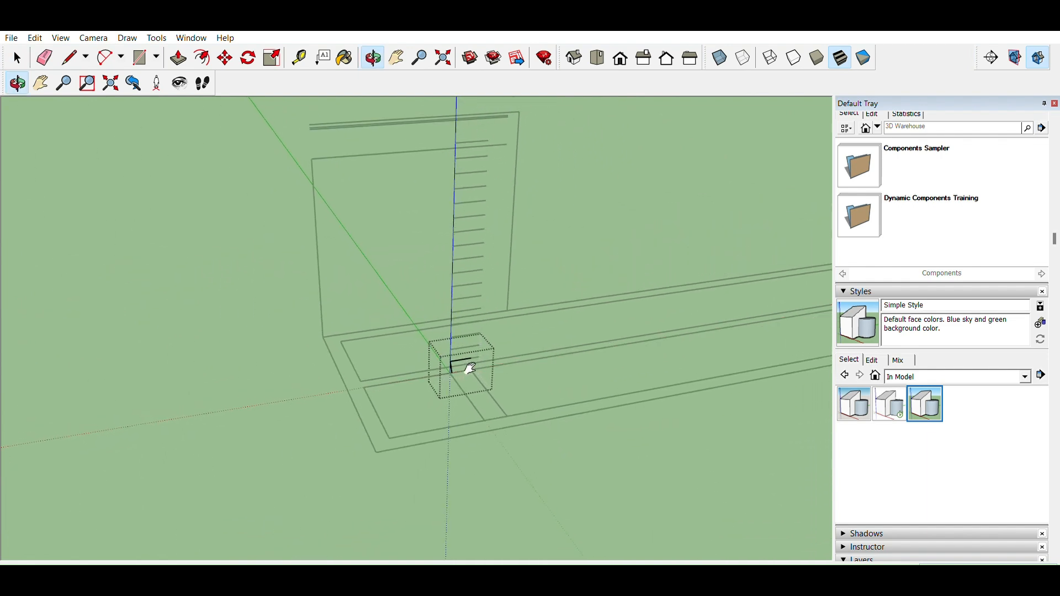
scroll(465, 364, "up", 4)
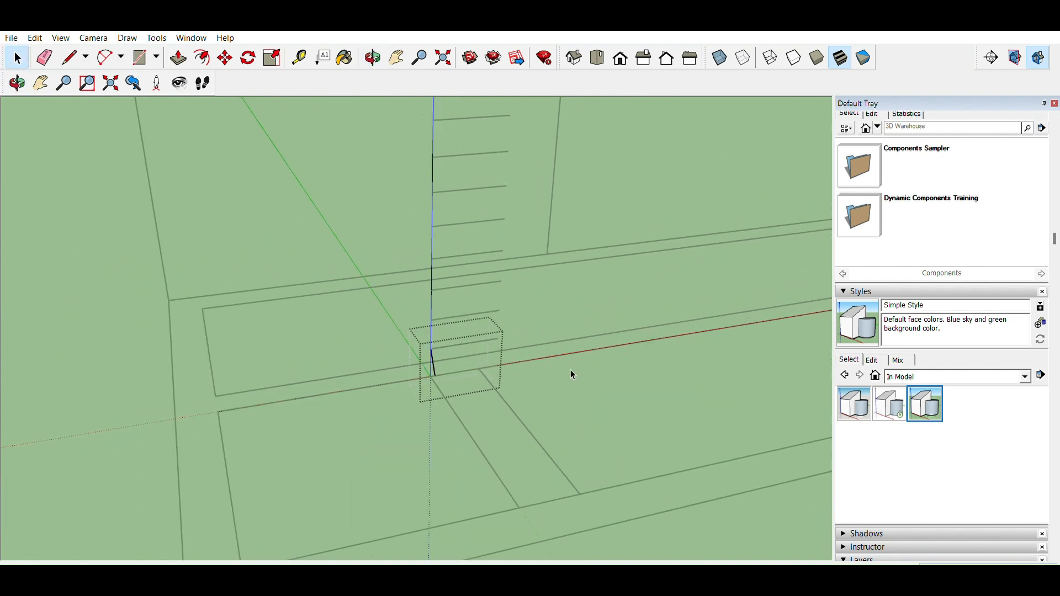
left_click(496, 338)
key("Delete")
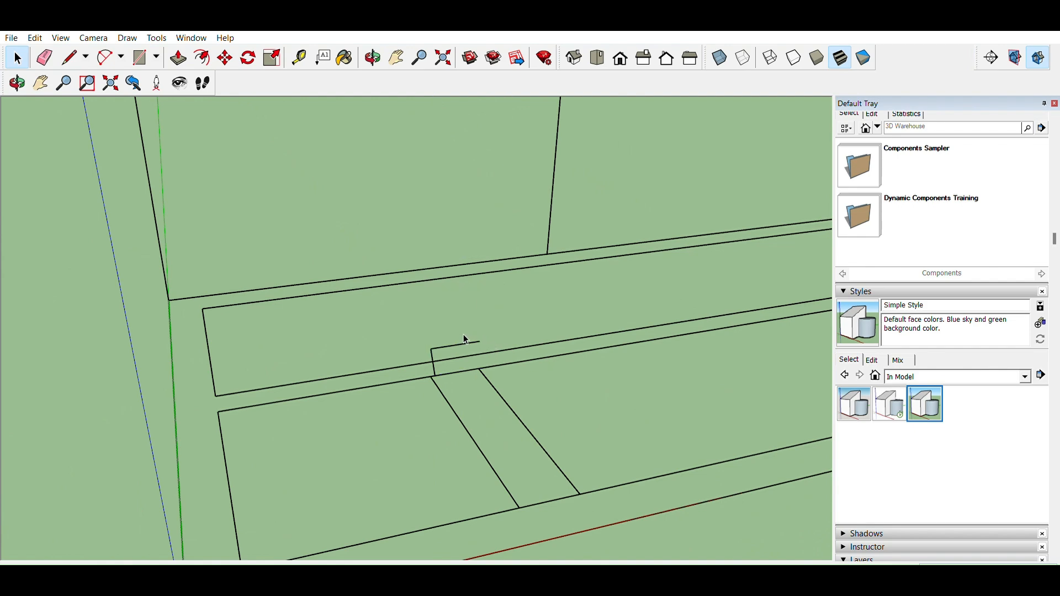
Turn the tread-and-riser group into a component named Step
left_click(466, 341)
mouse_move(556, 369)
middle_mouse_down()
mouse_move(421, 346)
mouse_move(502, 329)
mouse_move(549, 366)
middle_mouse_up()
mouse_move(463, 358)
middle_mouse_down()
mouse_move(502, 366)
mouse_move(455, 343)
middle_mouse_up()
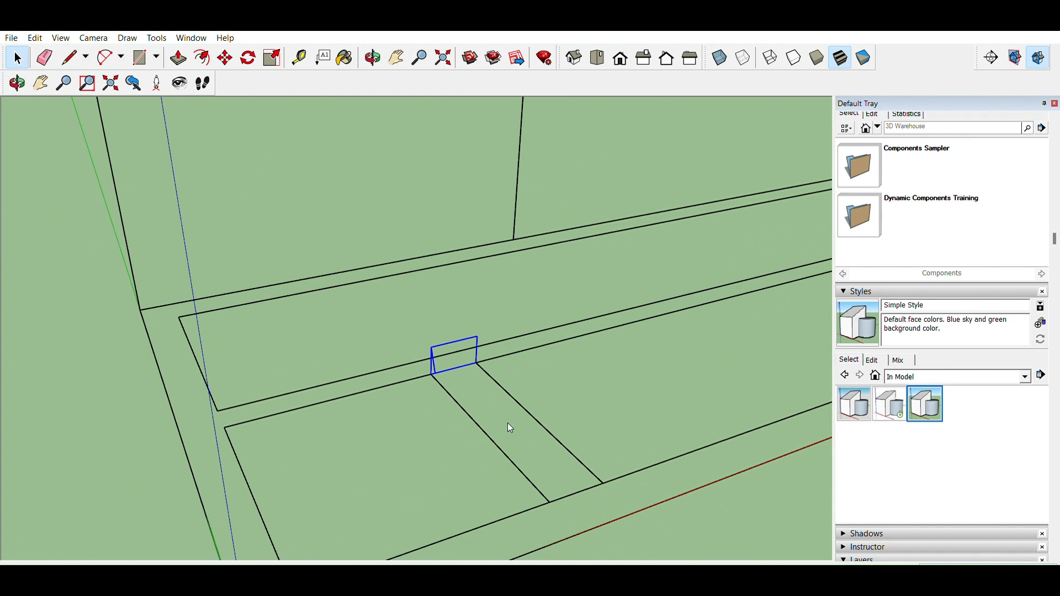
key("g")
left_click(467, 340)
Open the Step component for editing and copy its tread and riser lines along the narrow strip to the strip's opposite end
double_click(467, 339)
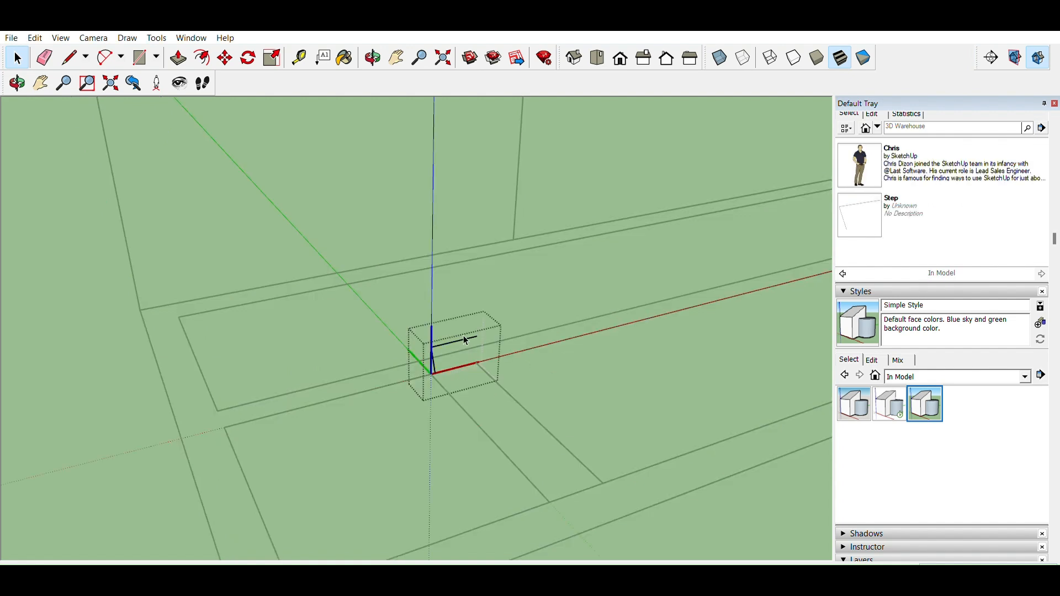
left_click(467, 339)
key("m")
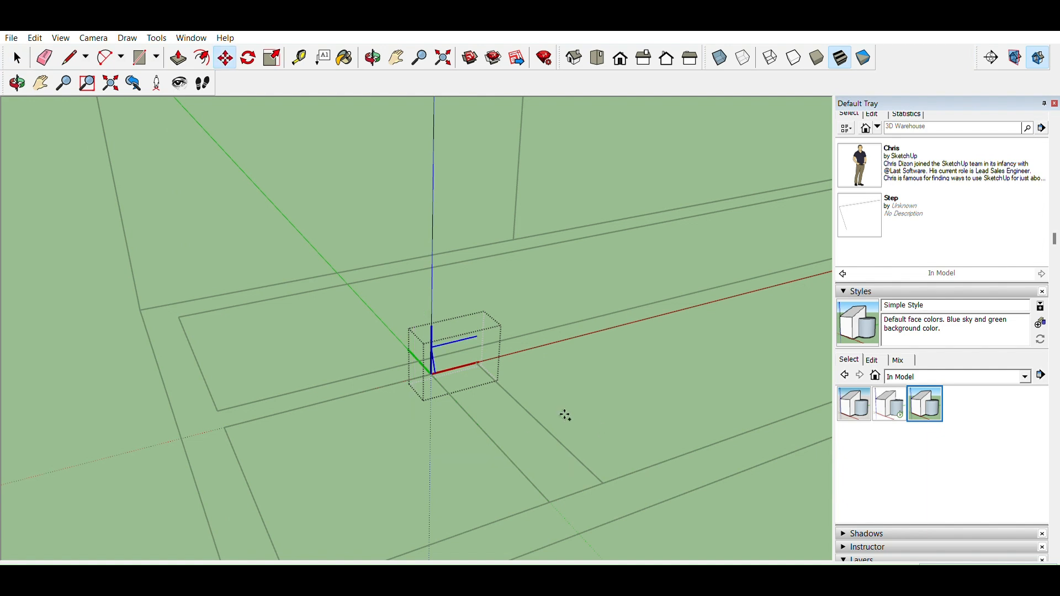
left_click(479, 337)
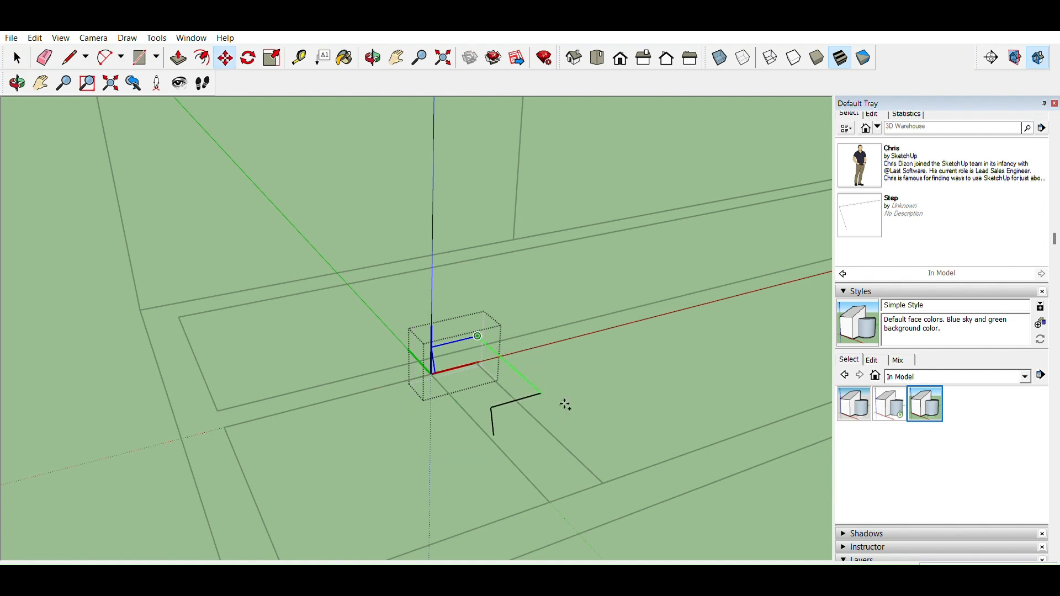
left_click(606, 482)
Draw lines joining the matching tread corners of the two profiles to create the tread face
key("l")
left_click(478, 336)
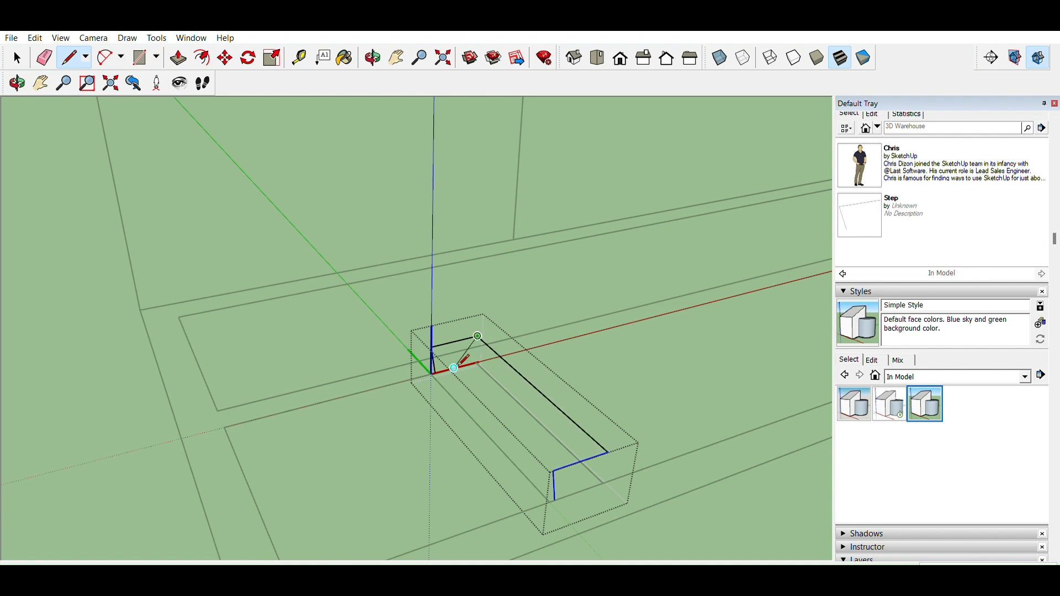
left_click(432, 348)
left_click(554, 471)
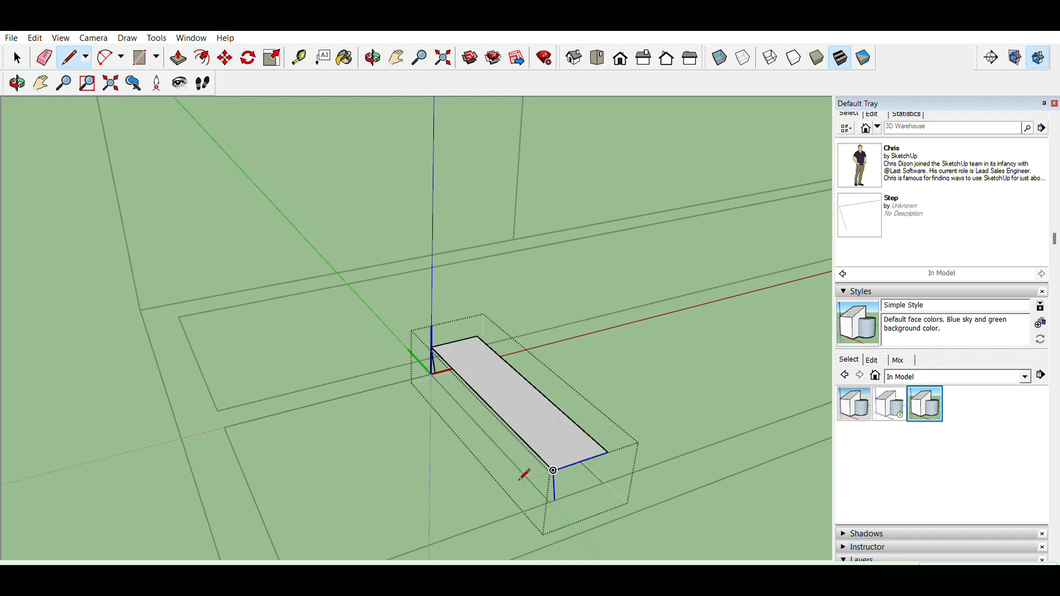
scroll(440, 364, "up", 4)
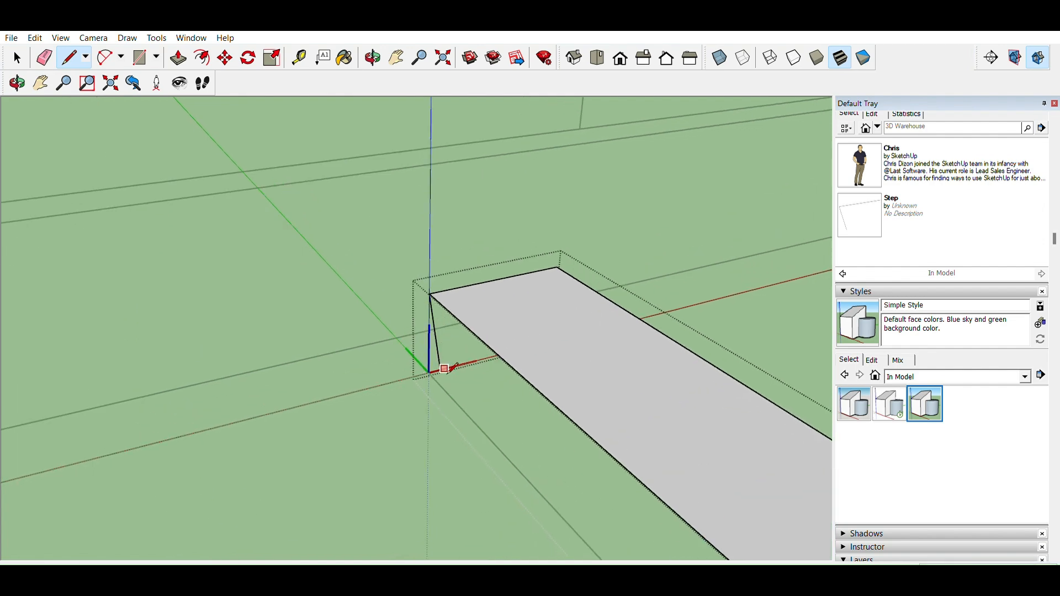
Draw the line joining the lower riser corners of the two profiles to create the riser face, and close the Step component
left_click(442, 370)
scroll(454, 355, "down", 4)
left_click(620, 535)
key("space")
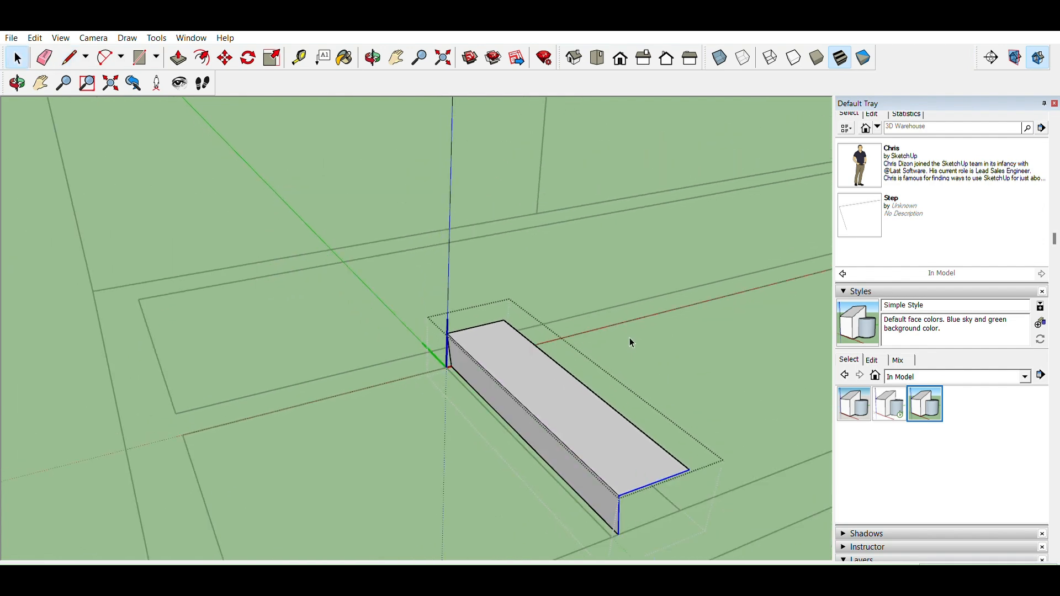
left_click(632, 343)
left_click(527, 372)
key("m")
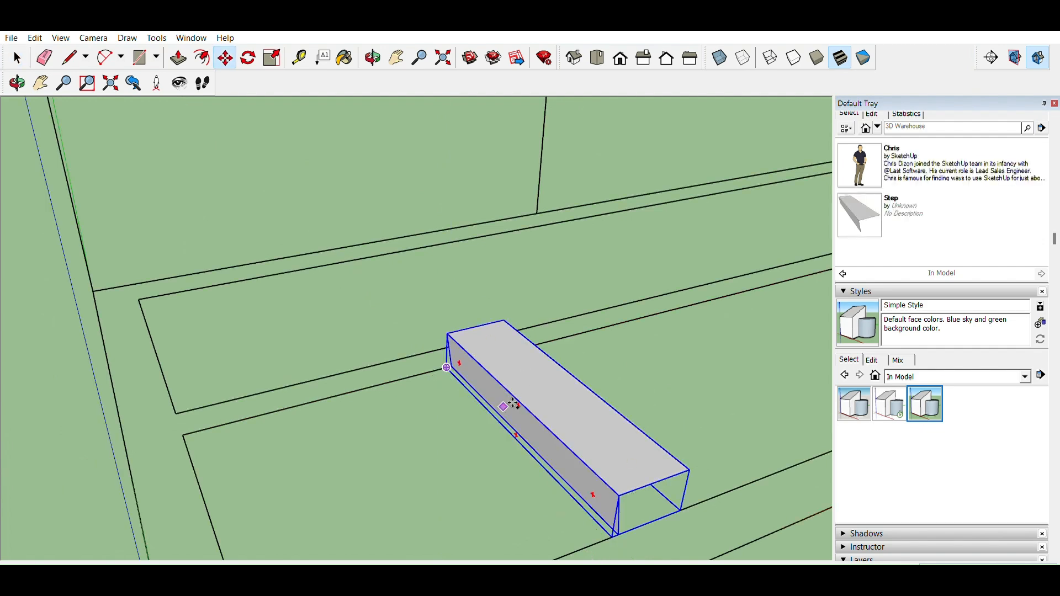
scroll(458, 366, "up", 5)
left_click(442, 367)
key("ctrl")
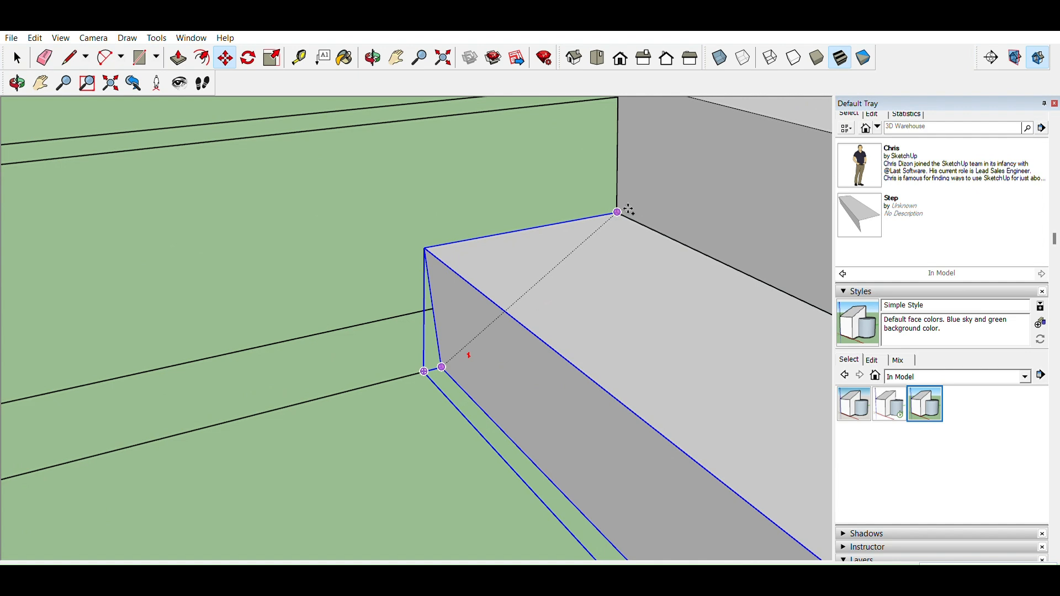
key("space")
scroll(603, 268, "down", 4)
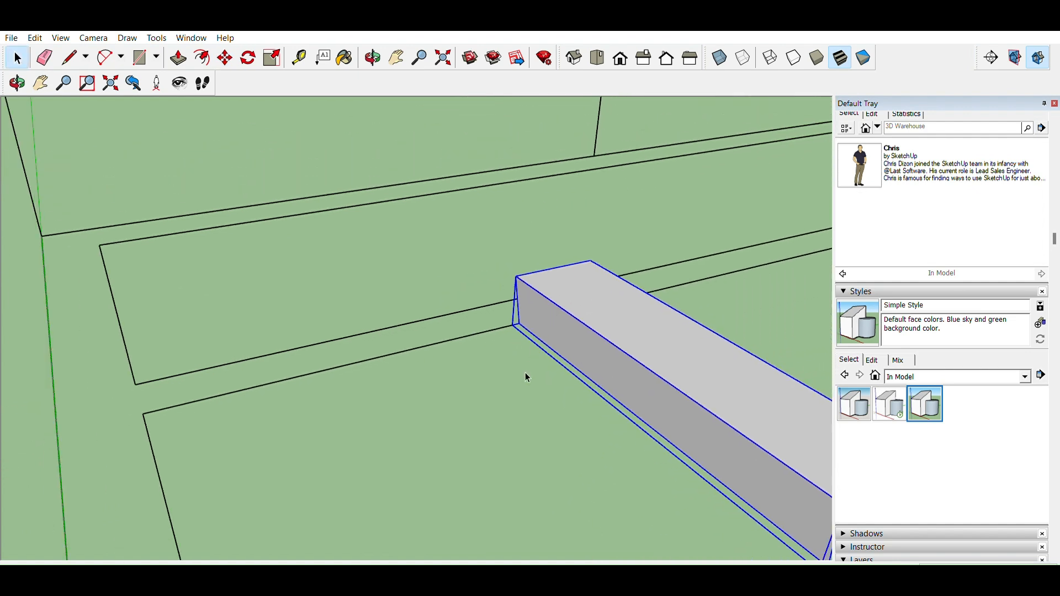
Open the Step component and move the tread's back edge slightly outward along the red axis to deepen the tread
left_click(540, 379)
double_click(630, 292)
left_click(647, 288)
key("m")
left_click(594, 261)
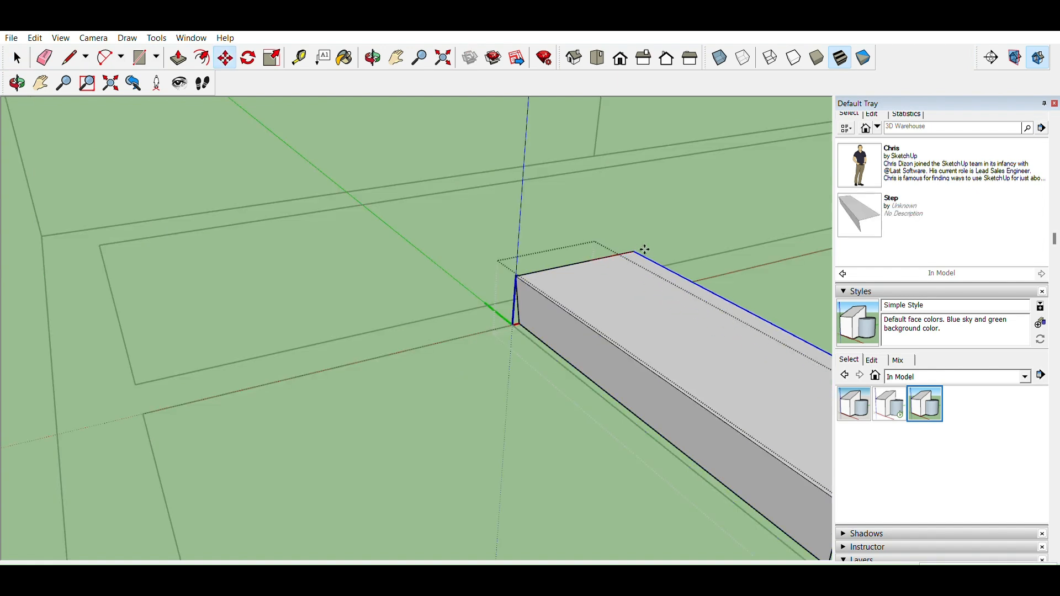
key("Escape")
key("space")
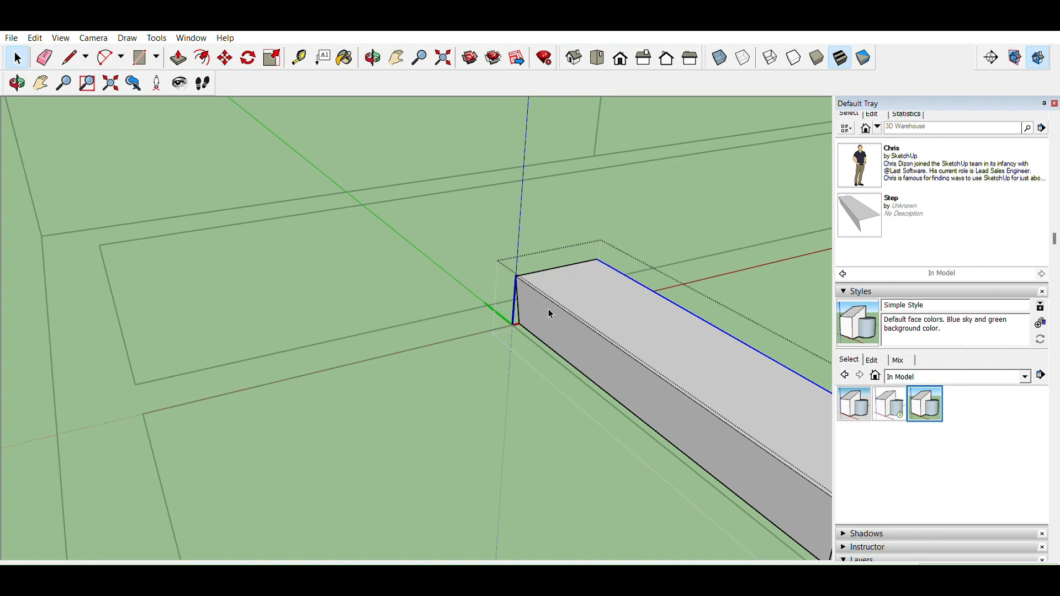
Copy the Step component from its riser foot to the tread's back corner and repeat the copy to form the full flight
left_click(440, 355)
left_click(565, 281)
key("m")
scroll(531, 331, "up", 5)
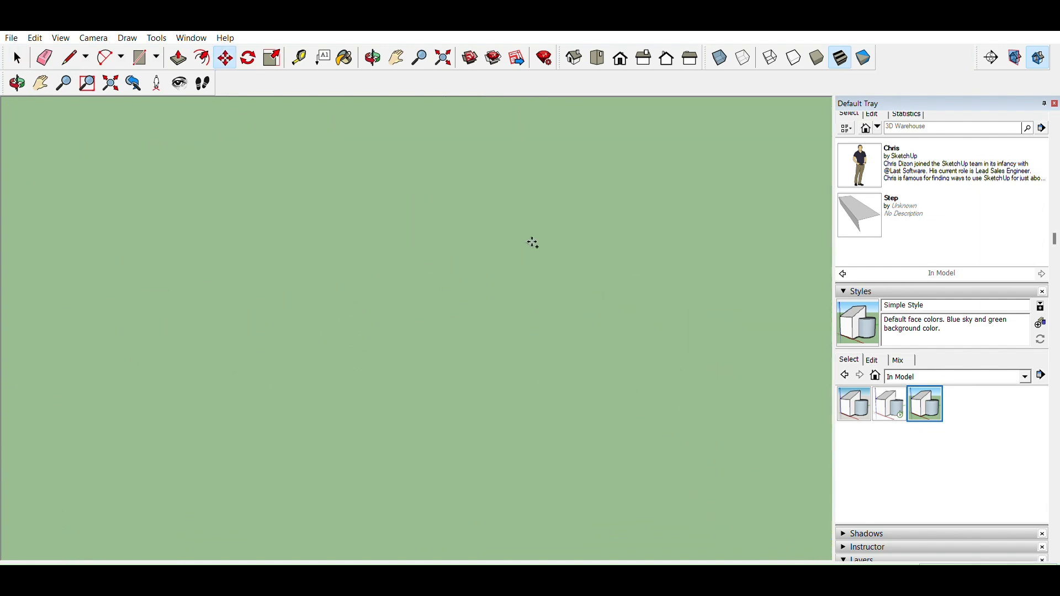
middle_click_drag(535, 253, 499, 268)
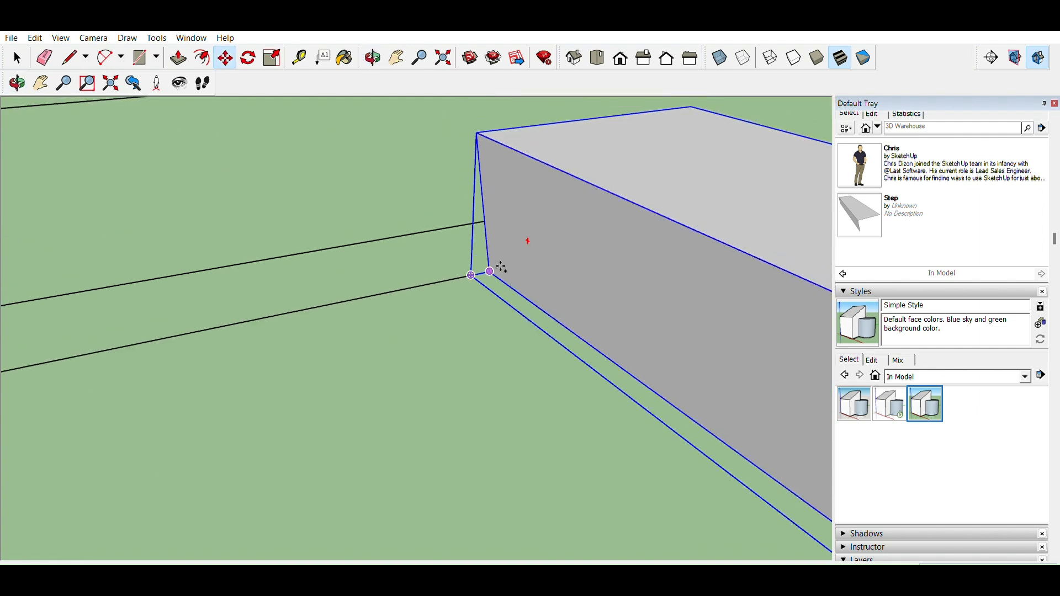
left_click(707, 101)
scroll(674, 261, "down", 8)
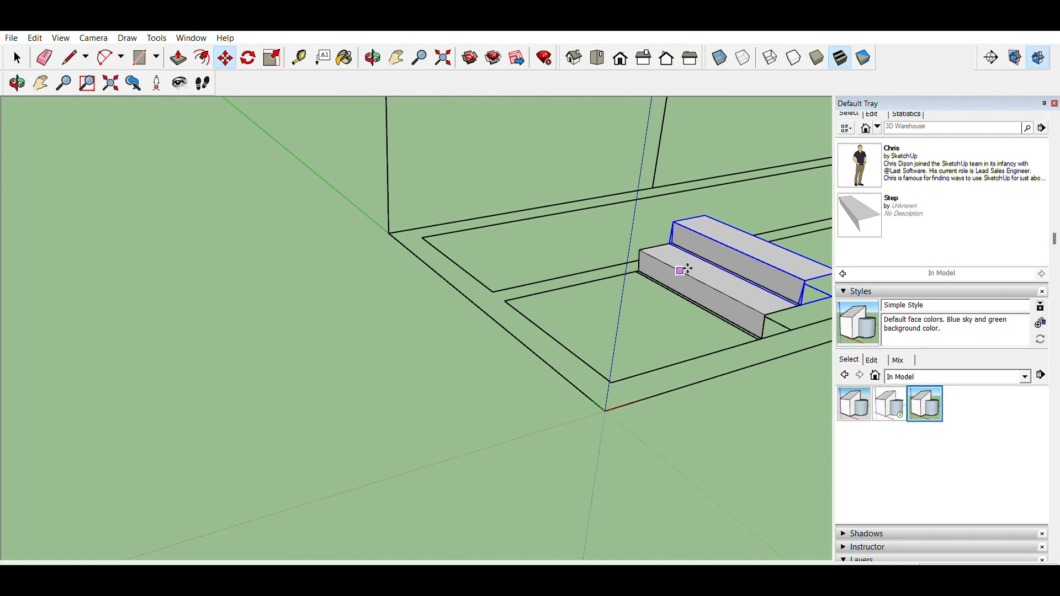
key("Return")
Draw a line along the red axis from the wall outline's upper corner to the stair's top, and a perpendicular line across the top step
scroll(688, 269, "down", 5)
middle_click_drag(639, 277, 386, 495, "shift")
middle_click_drag(503, 383, 487, 279)
key("l")
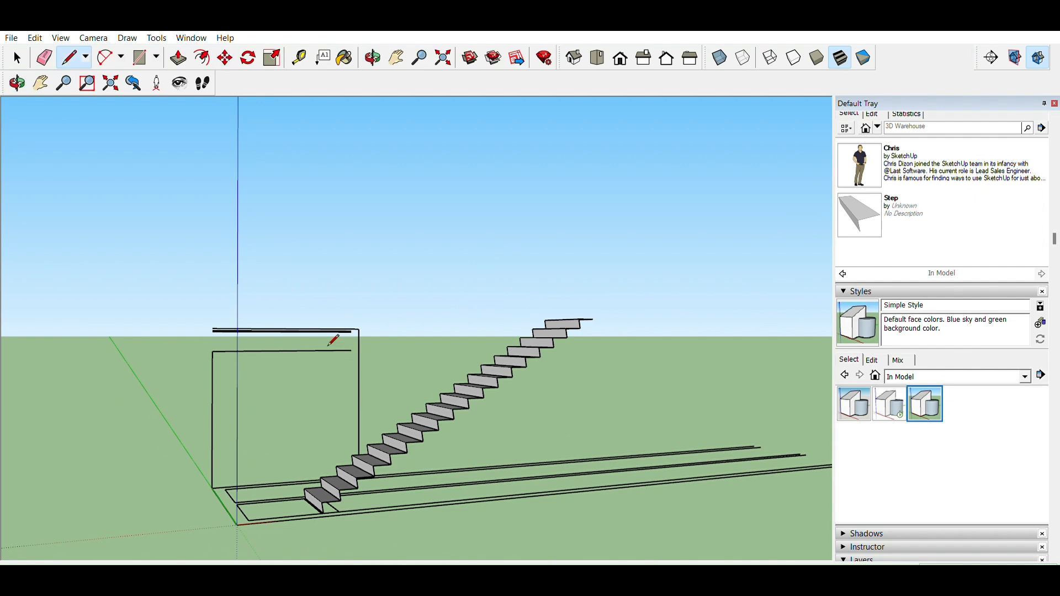
middle_click_drag(387, 340, 379, 357)
left_click(359, 321)
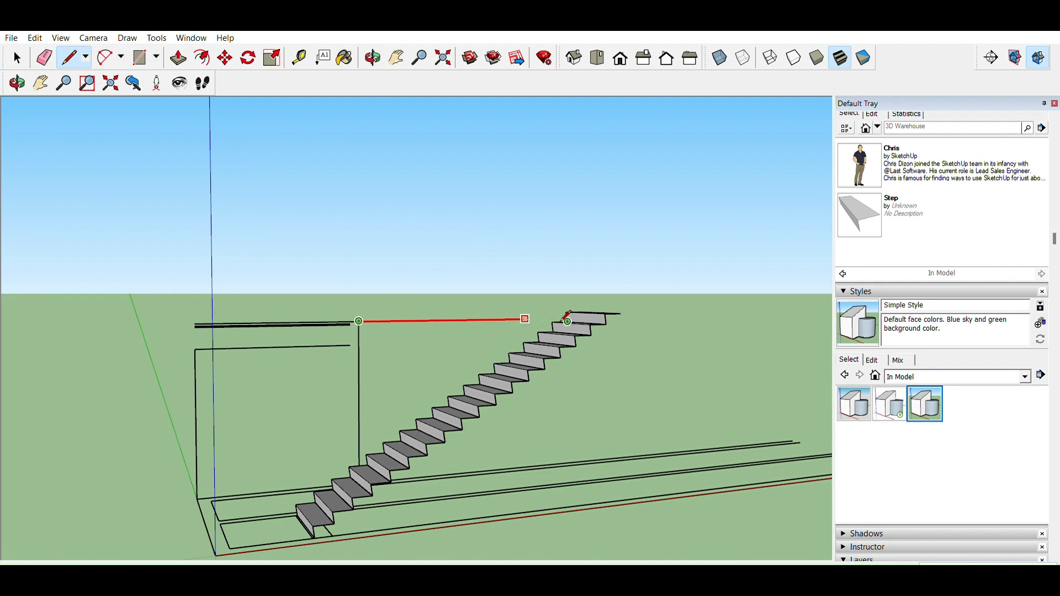
middle_click_drag(563, 328, 482, 466, "shift")
left_click(436, 443)
middle_click_drag(544, 510, 544, 386)
key("space")
middle_click_drag(529, 437, 587, 459)
key("space")
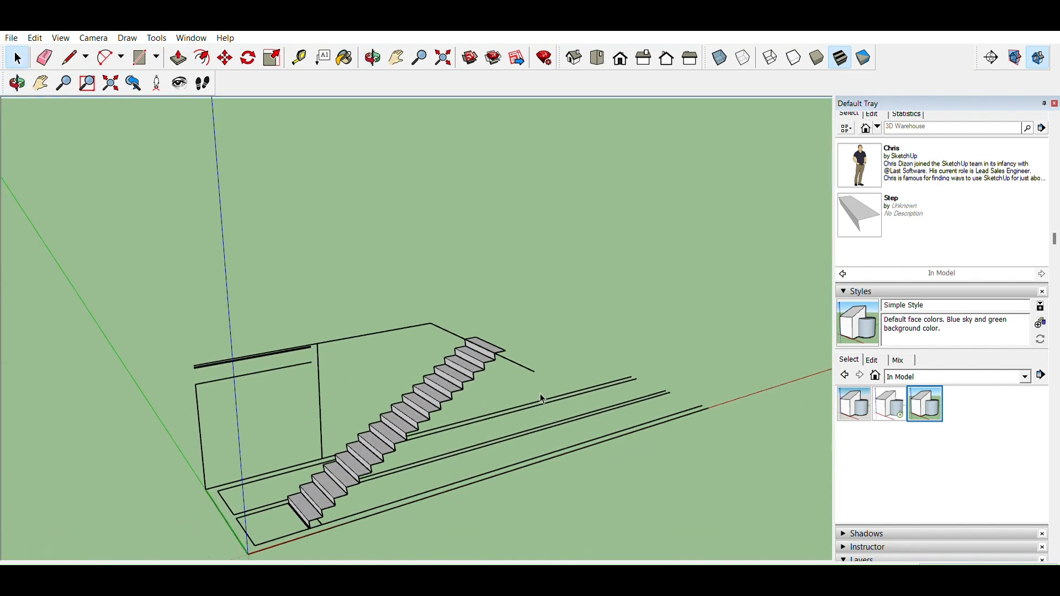
Draw a sloping line through the lower steps' inner corners and a short line perpendicular to it from its upper end
middle_click_drag(453, 426, 284, 406)
scroll(365, 400, "up", 5)
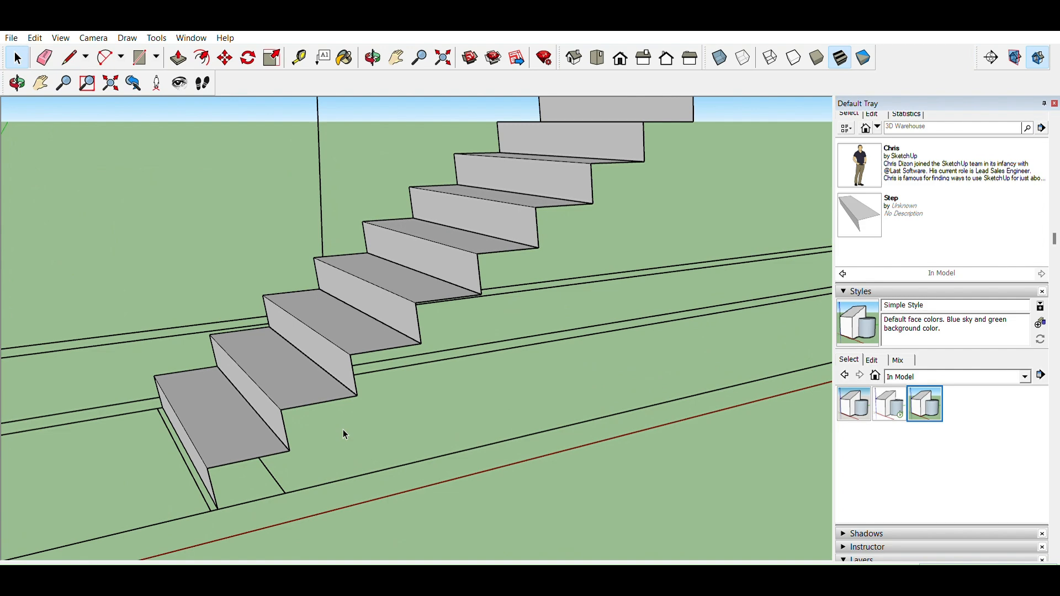
key("l")
scroll(290, 502, "down", 2)
left_click(315, 431)
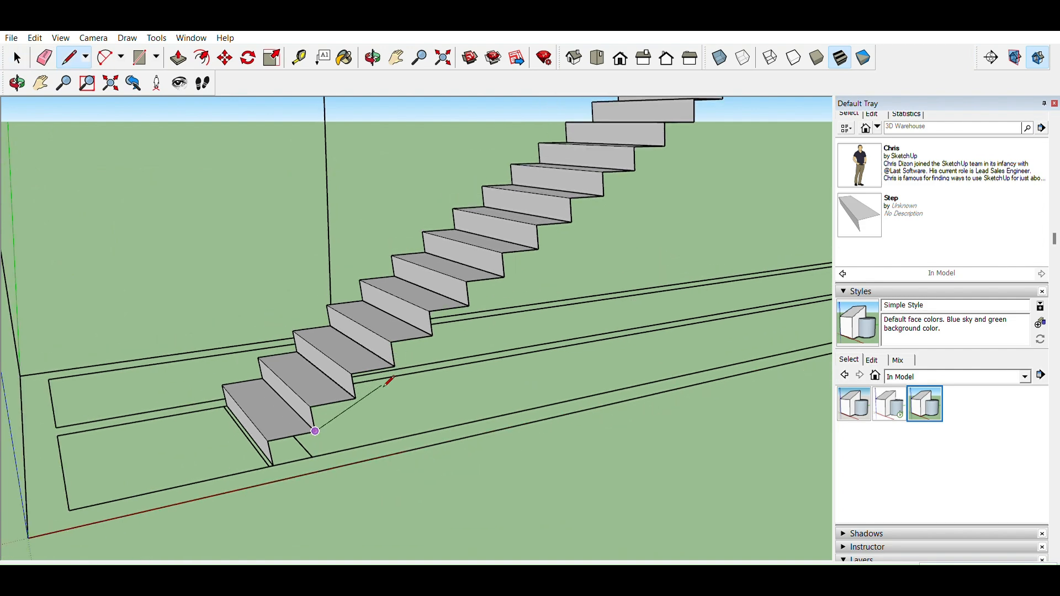
left_click(395, 366)
key("Return")
key("space")
Draw a line parallel to the slope from the short perpendicular's free end down to the floor plan line
key("l")
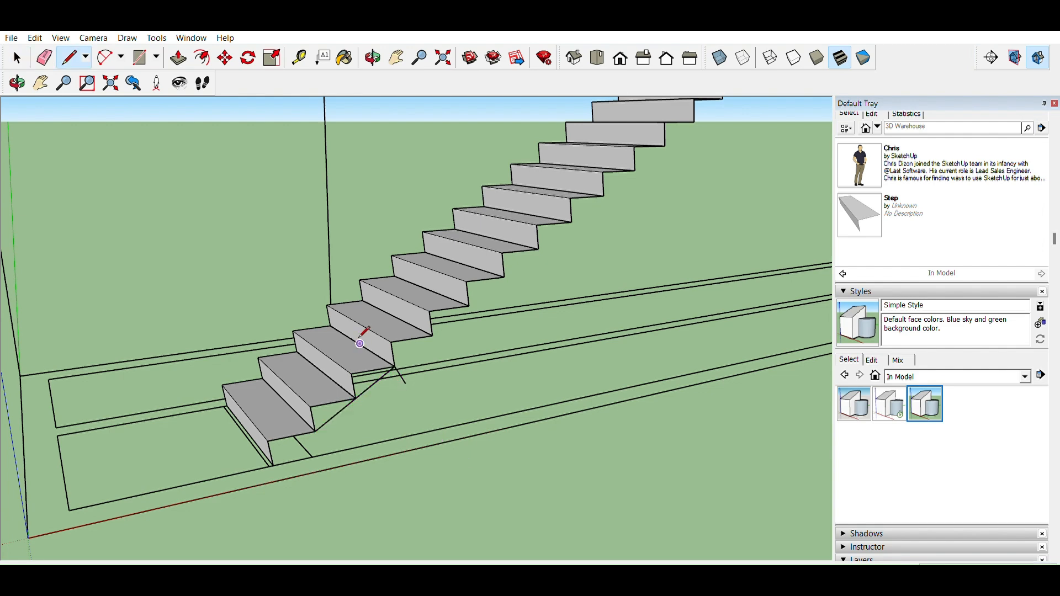
left_click(405, 382)
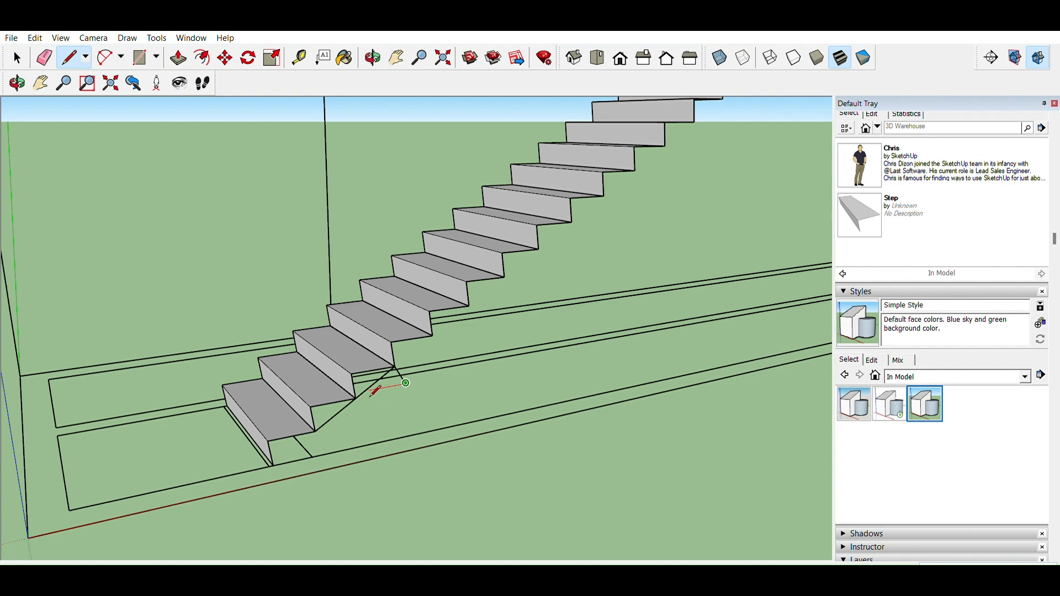
scroll(365, 391, "up", 5)
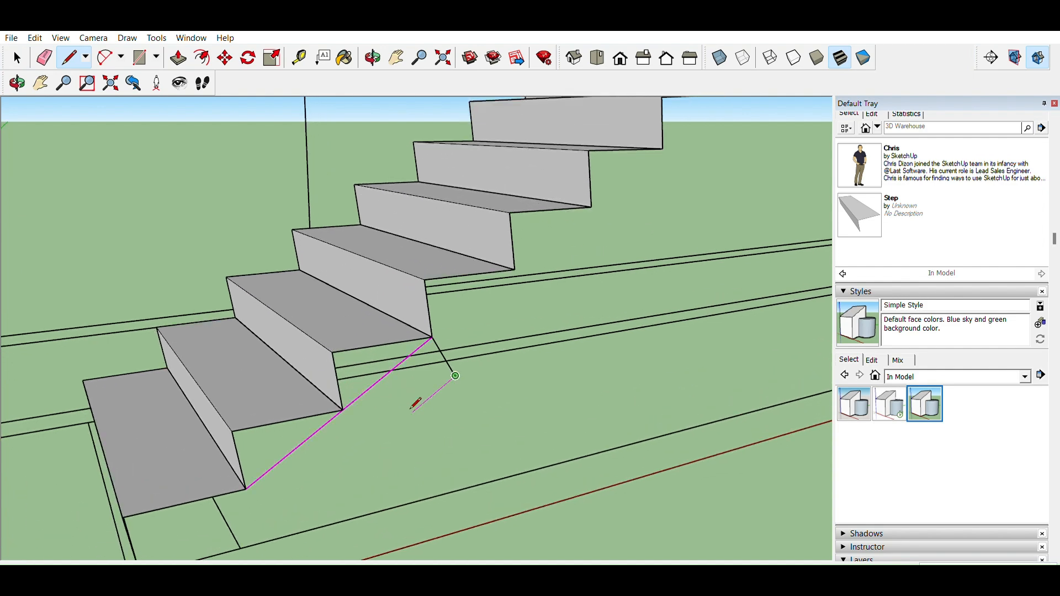
scroll(374, 395, "down", 3)
left_click(302, 486)
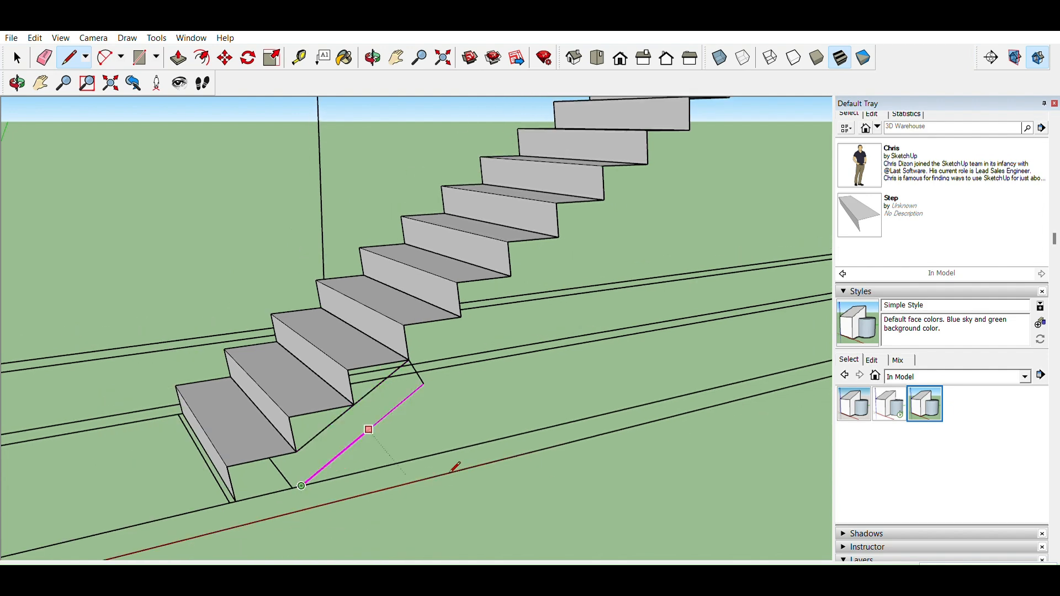
key("space")
Extend the parallel sloping line beneath the steps up to the top of the flight
middle_click_drag(436, 379, 375, 394, "shift")
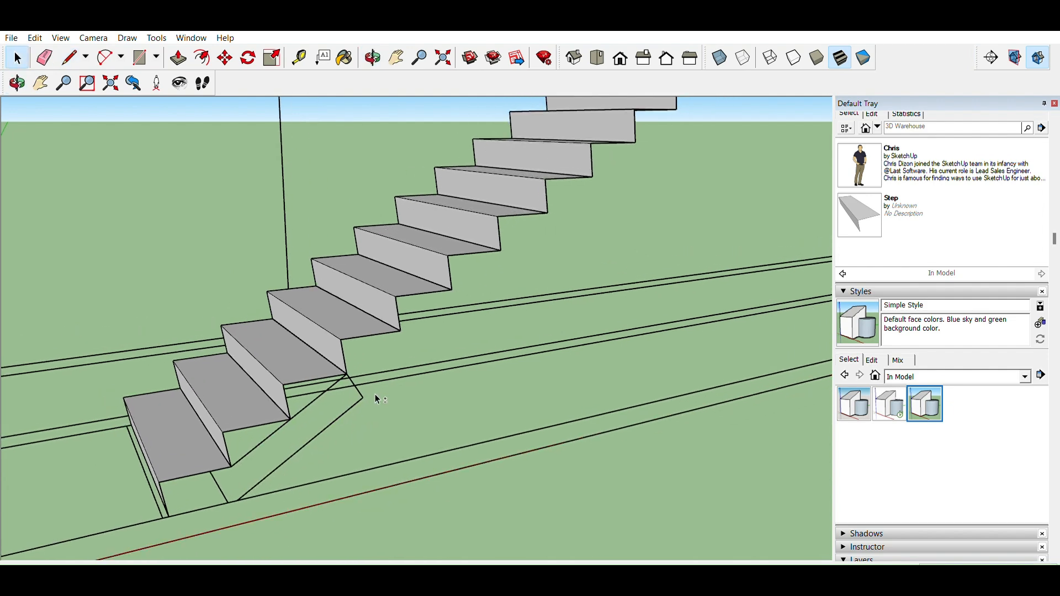
left_click(356, 387)
key("l")
key("space")
key("l")
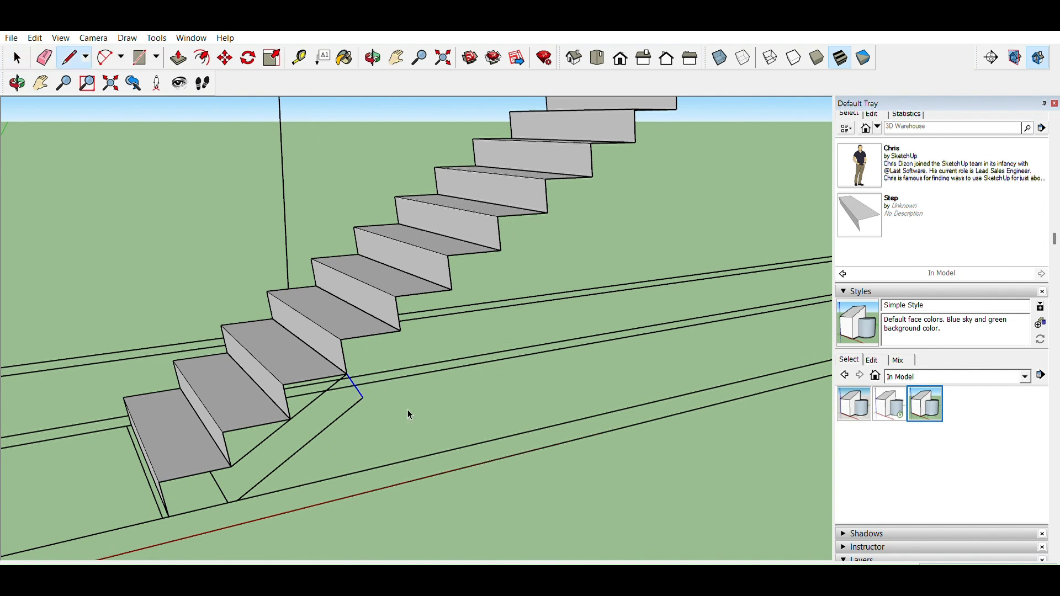
key("space")
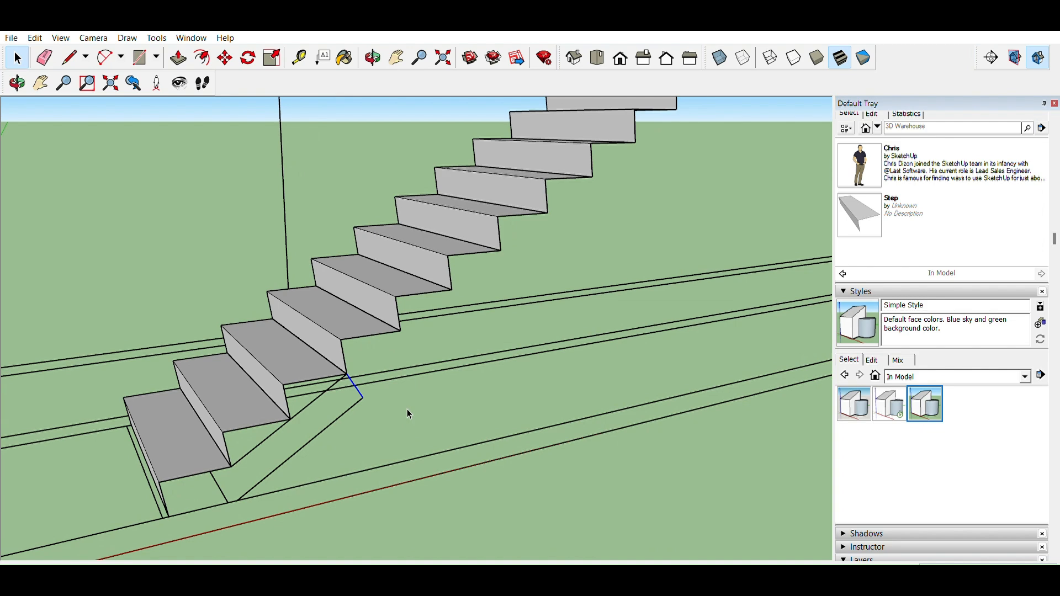
key("l")
left_click(363, 398)
mouse_move(332, 416)
middle_mouse_down()
mouse_move(415, 379)
mouse_move(379, 419)
mouse_move(464, 369)
middle_mouse_up()
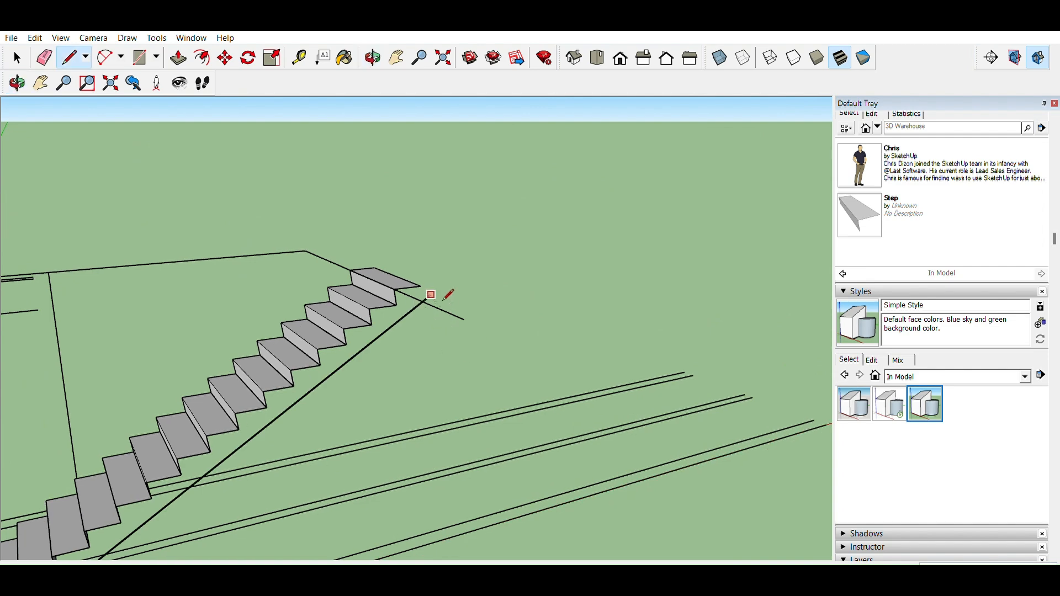
scroll(429, 295, "up", 4)
scroll(351, 267, "down", 6)
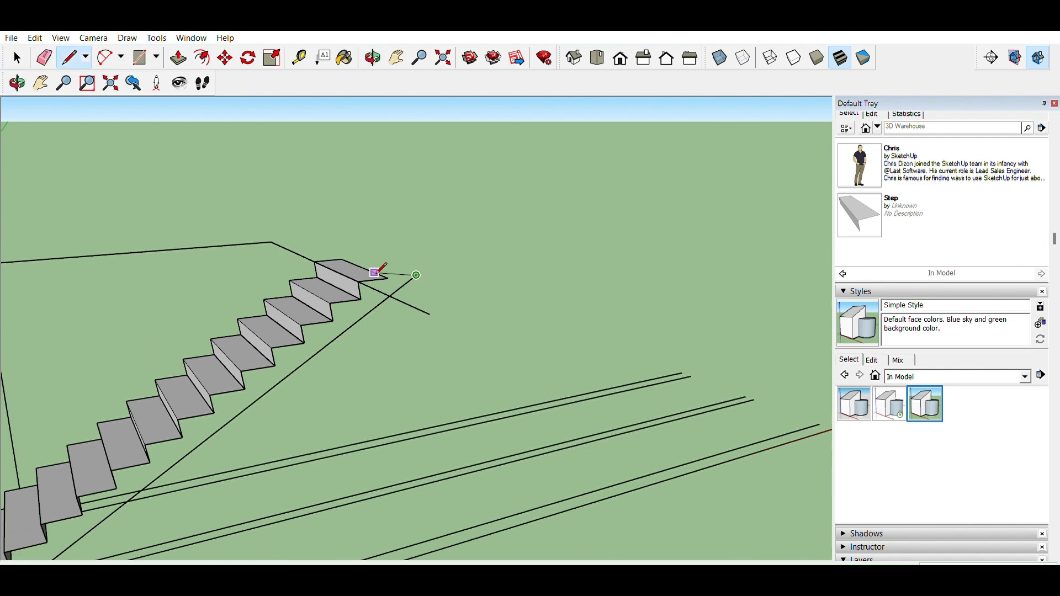
Delete the short perpendicular and the helper line through the steps' corners, keeping the long sloping line
middle_click_drag(289, 423, 512, 277, "shift")
scroll(409, 357, "up", 6)
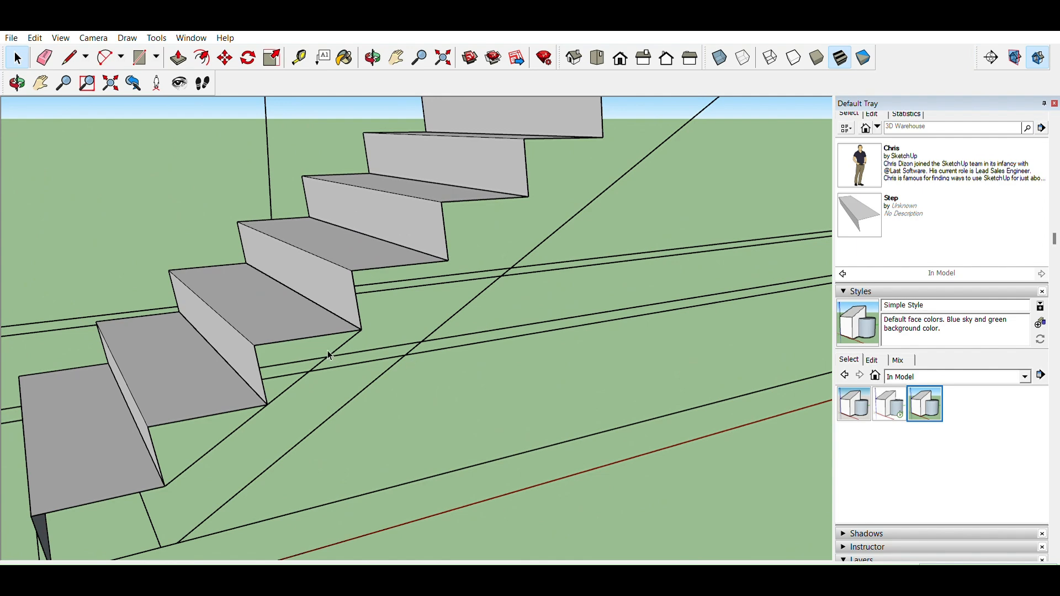
scroll(287, 342, "down", 4)
middle_click_drag(215, 399, 287, 439)
Select all the steps of the flight and copy them along the green axis to a position beside the original stair
left_click(231, 404)
middle_click_drag(231, 404, 309, 418)
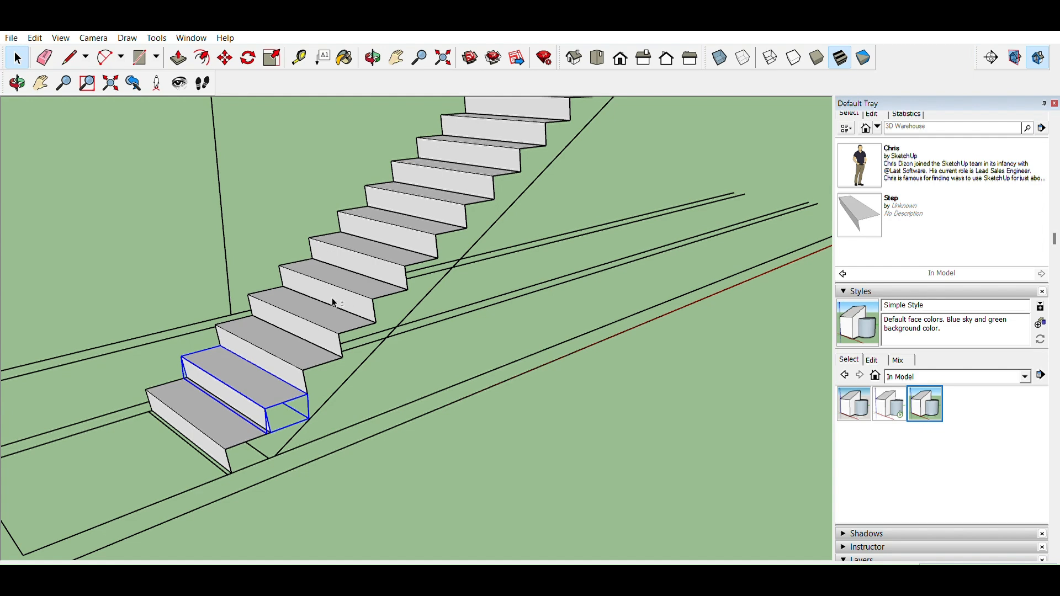
scroll(309, 348, "down", 5)
middle_click_drag(267, 414, 529, 325)
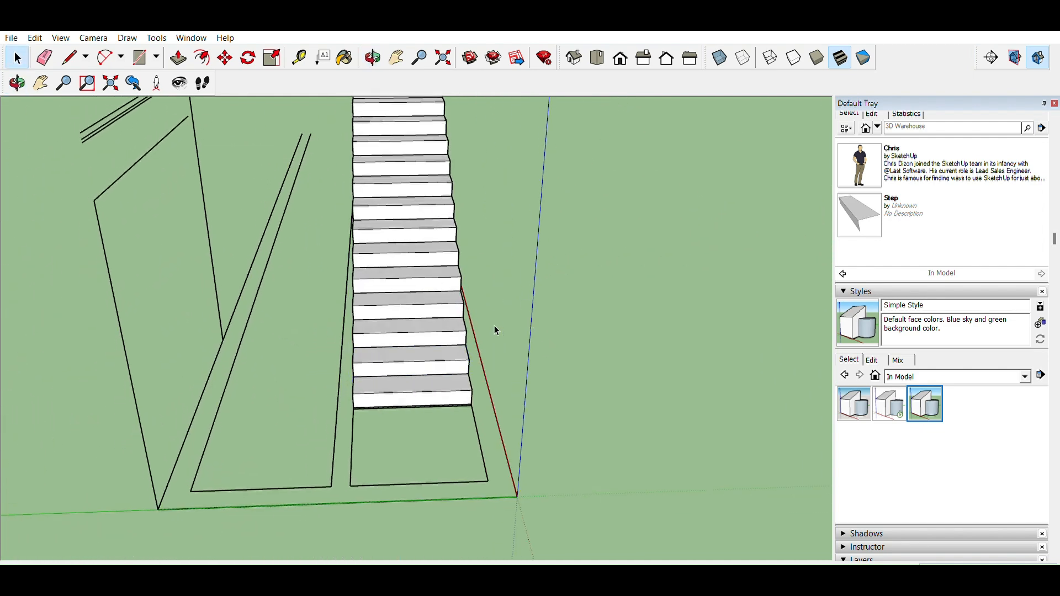
left_click(450, 381)
middle_click_drag(450, 381, 401, 173)
scroll(399, 168, "up", 1)
middle_click_drag(409, 213, 400, 306, "shift")
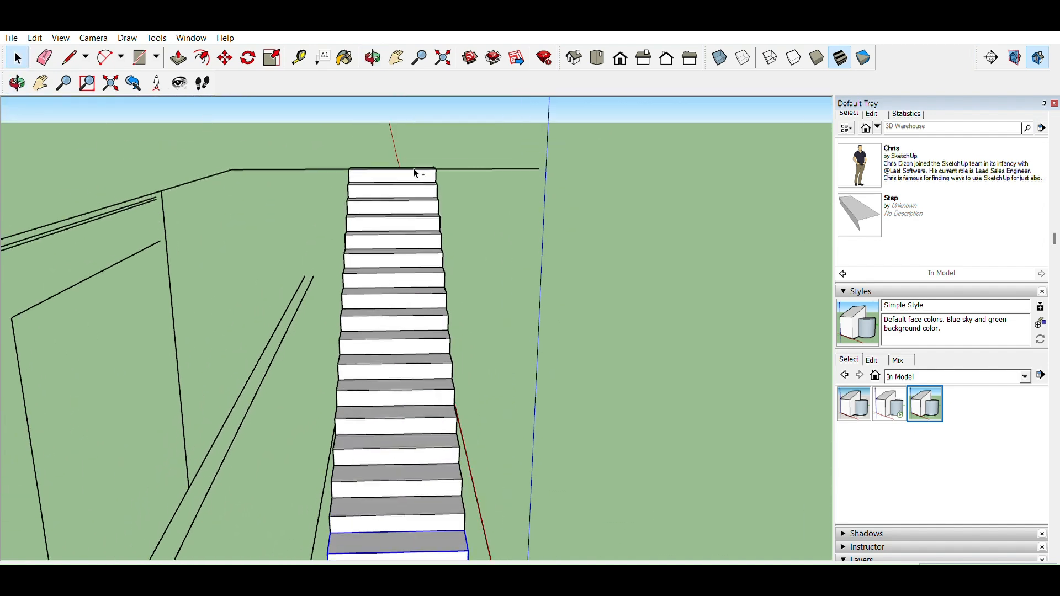
triple_click(401, 504)
middle_click_drag(489, 223, 372, 314)
key("m")
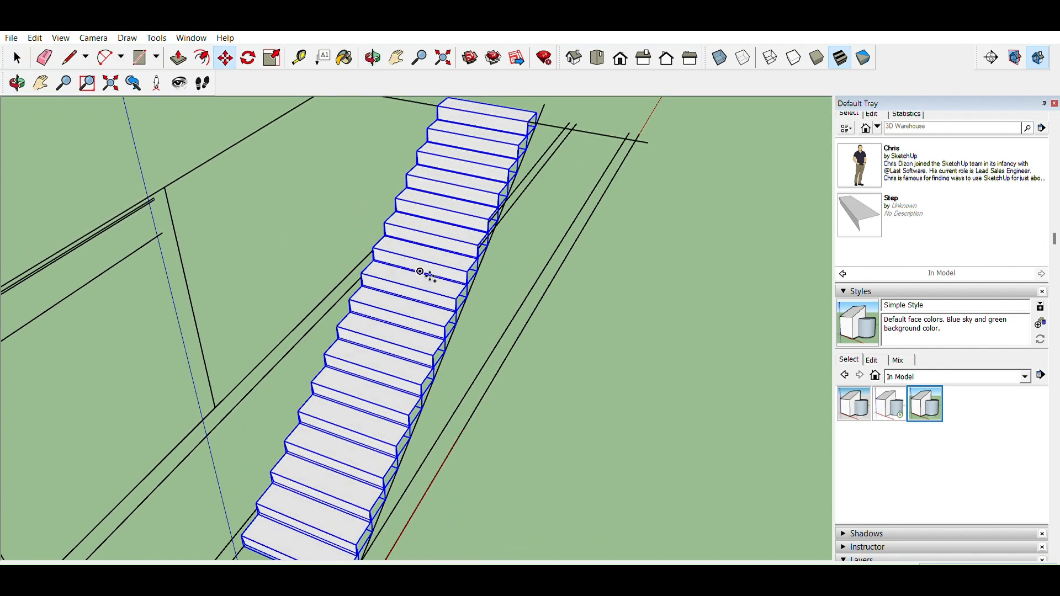
left_click(409, 268)
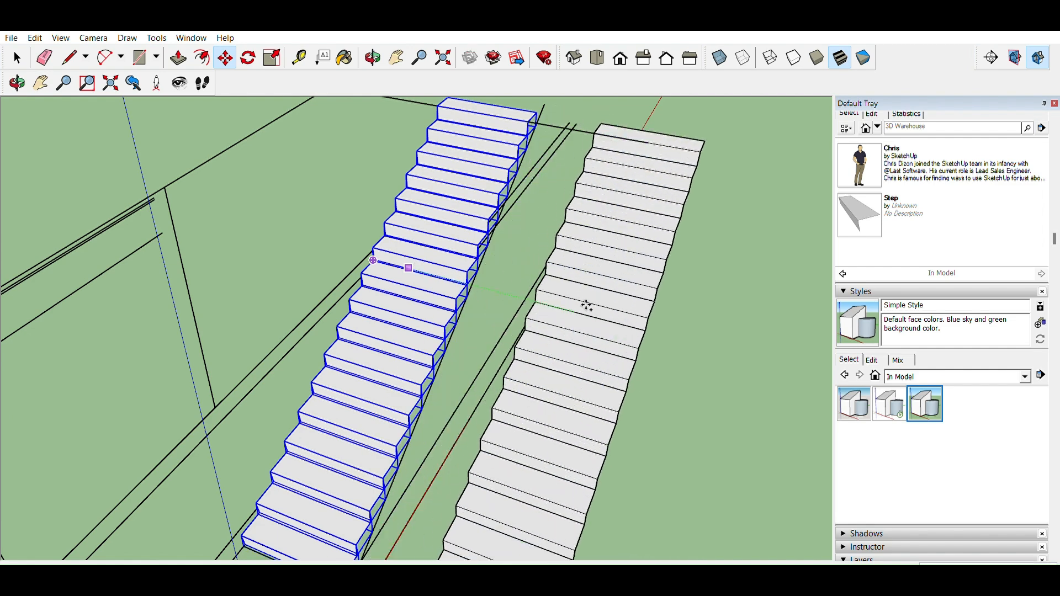
scroll(646, 323, "down", 8)
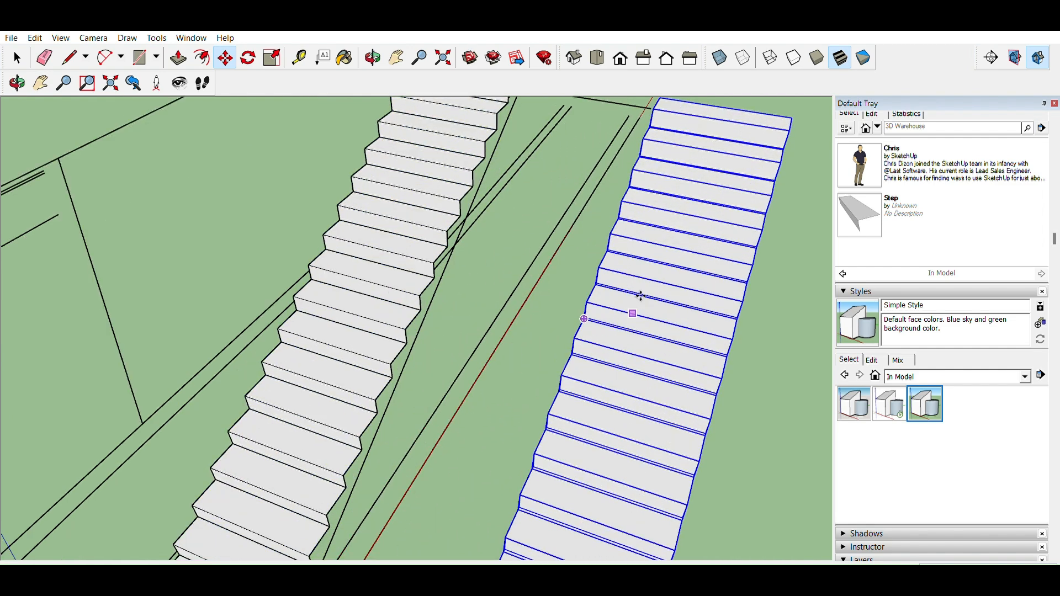
left_click(653, 311)
Rotate the copied flight half a turn about the vertical axis so it climbs in the opposite direction
key("q")
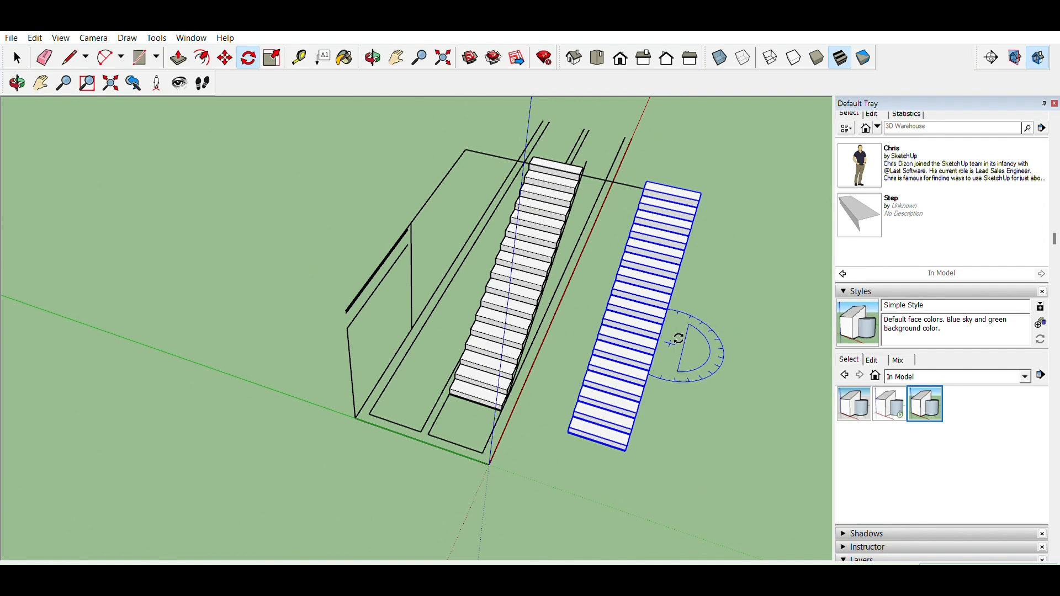
left_click(759, 357)
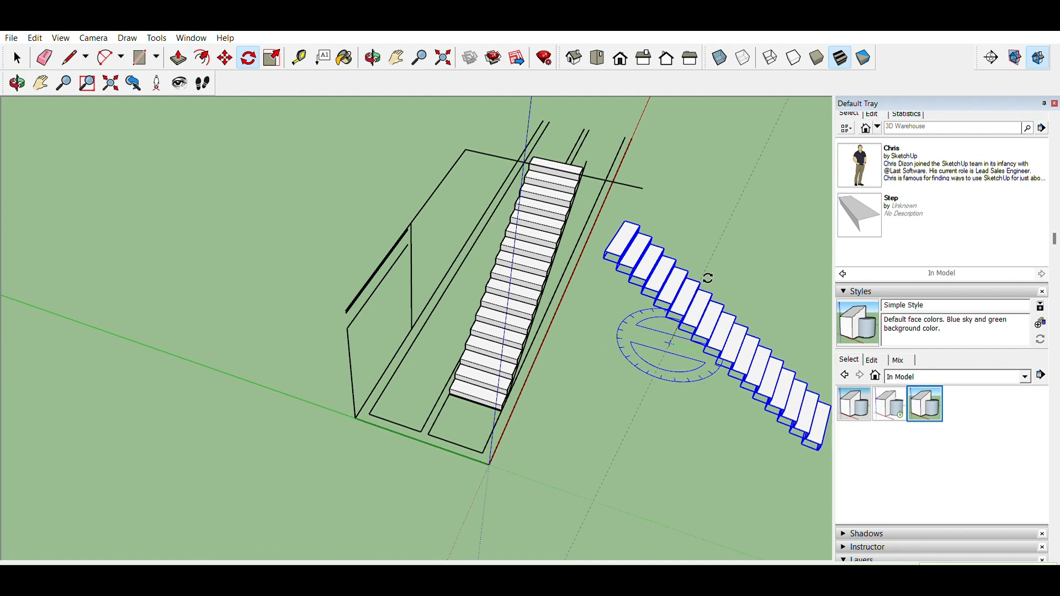
left_click(602, 325)
middle_click_drag(762, 318, 469, 348)
middle_click_drag(559, 379, 430, 234, "shift")
middle_click_drag(549, 335, 508, 317)
key("space")
Move the rotated flight by a corner of its top step to a position alongside the original flight
middle_click_drag(666, 341, 483, 355)
key("m")
scroll(268, 339, "up", 6)
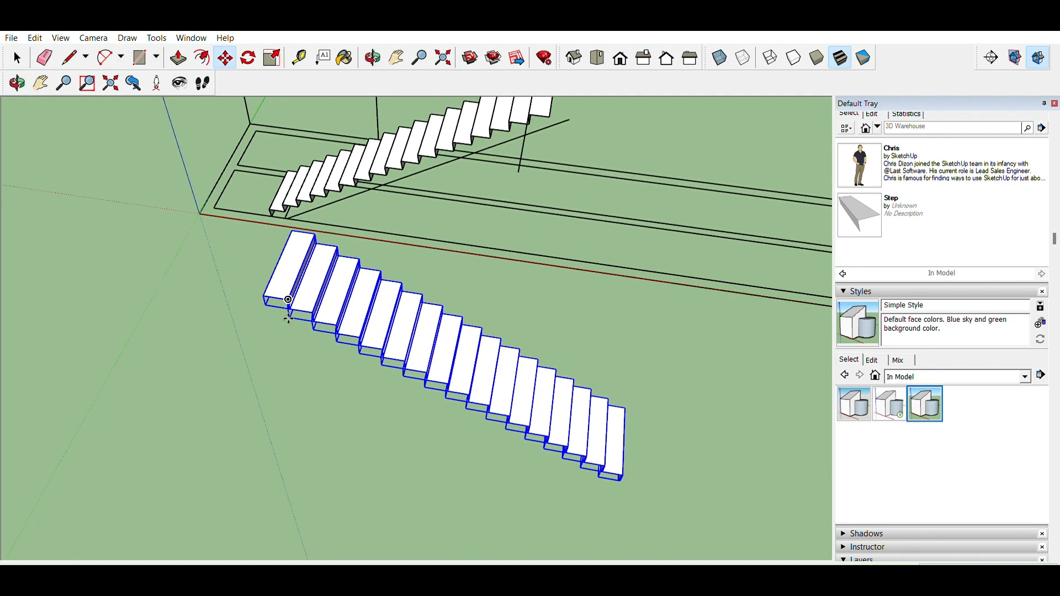
scroll(331, 302, "down", 2)
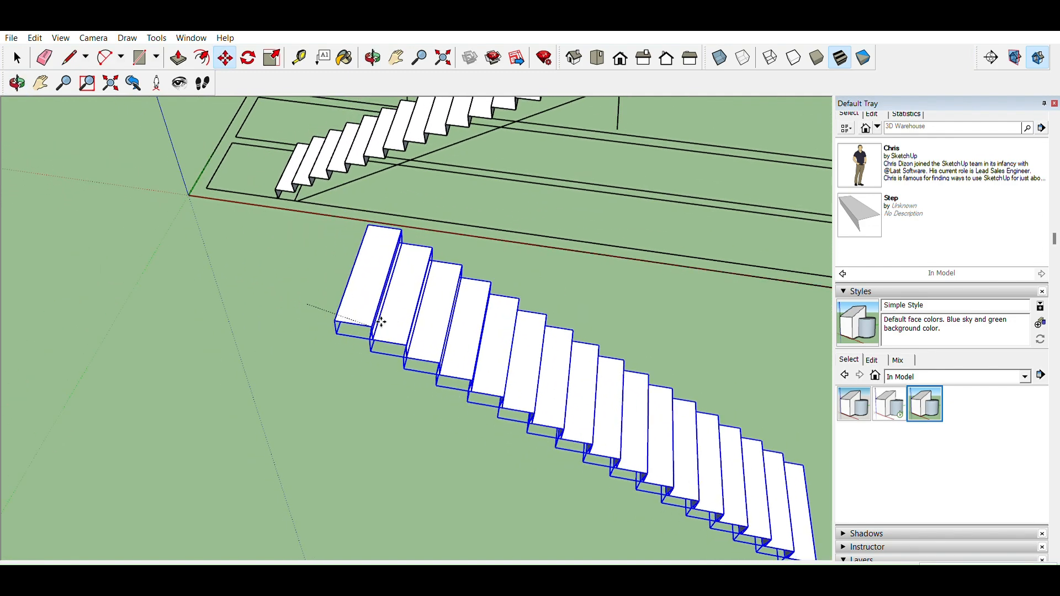
scroll(290, 135, "up", 3)
scroll(299, 139, "up", 2)
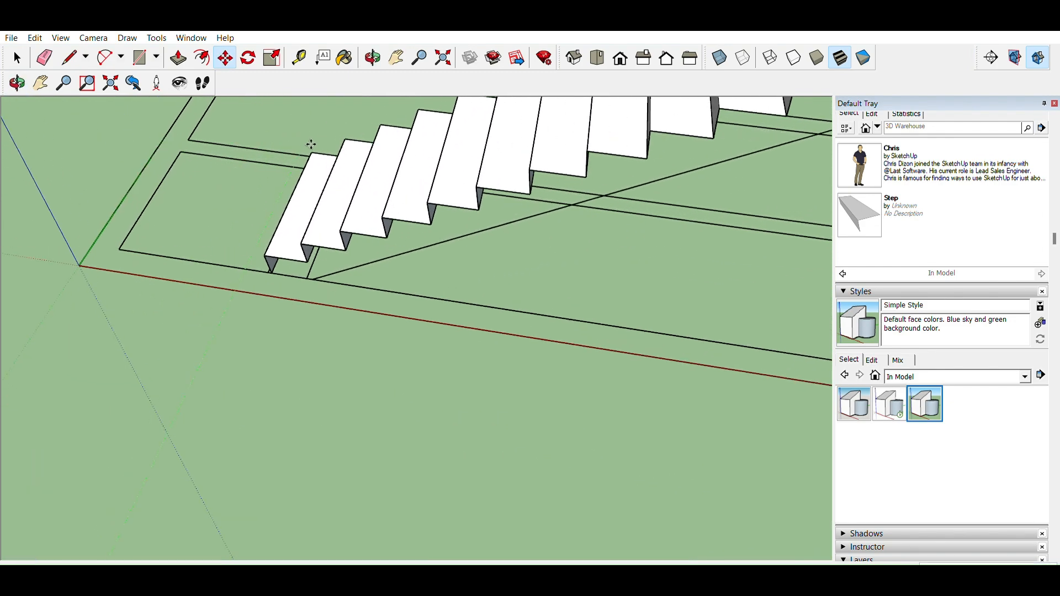
left_click(322, 145)
scroll(324, 150, "down", 6)
middle_click_drag(327, 160, 443, 77)
middle_click_drag(344, 229, 187, 354)
middle_click_drag(199, 182, 257, 277)
scroll(416, 284, "up", 10)
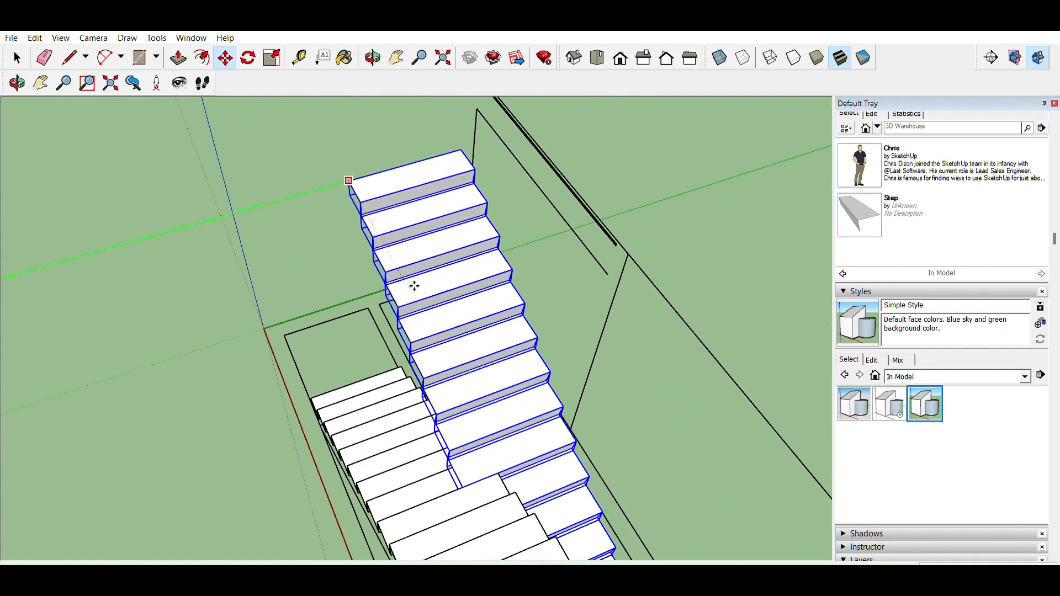
Align the rotated flight's top step with the end line of the floor plan, keeping the flight in the lane beside the original
middle_click_drag(477, 285, 160, 232)
middle_click_drag(390, 218, 636, 173, "shift")
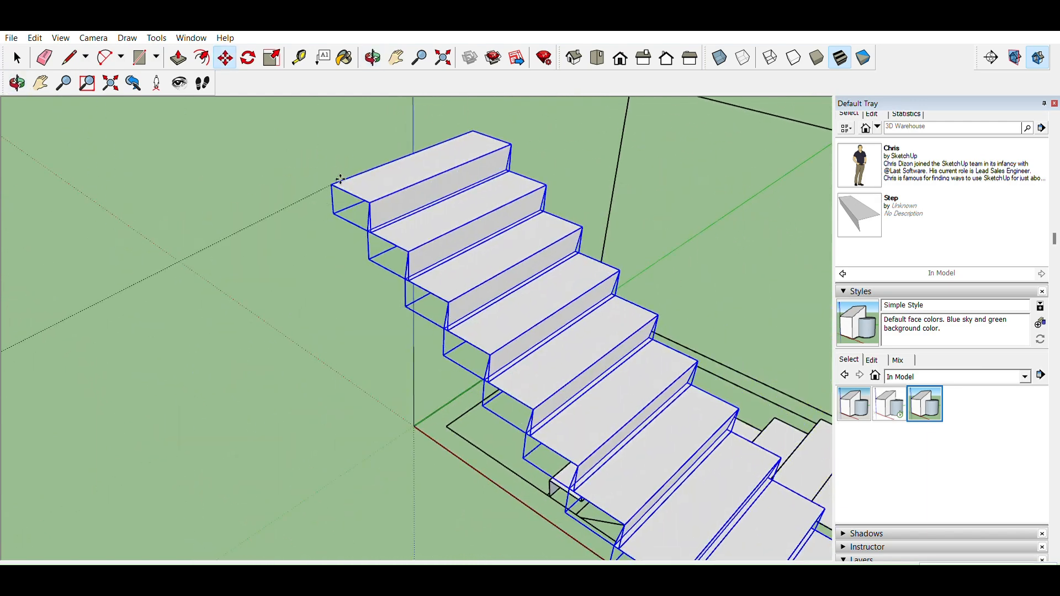
scroll(339, 180, "down", 5)
scroll(525, 260, "up", 6)
scroll(524, 260, "up", 3)
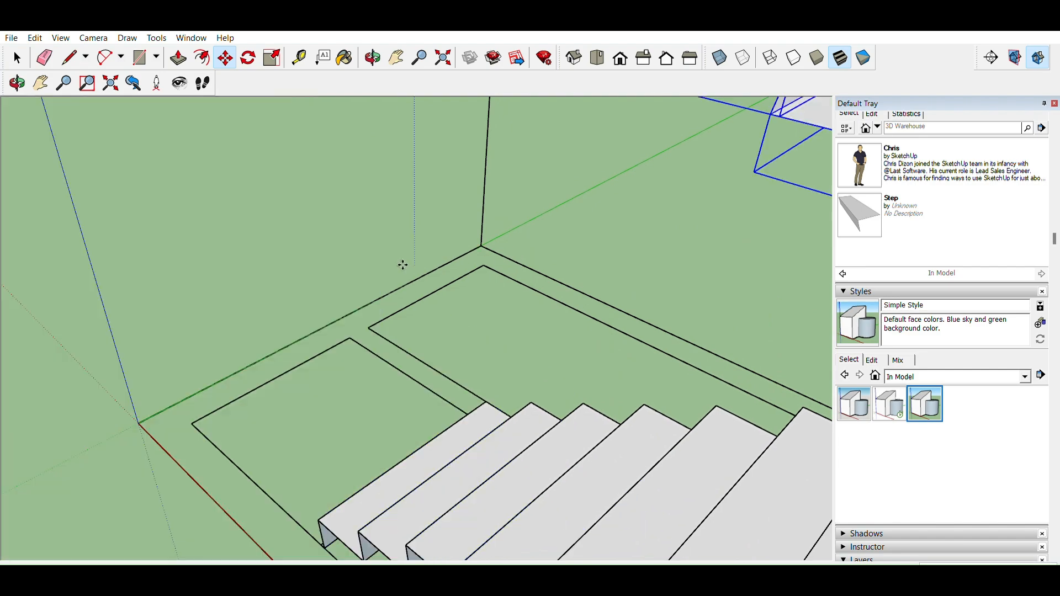
scroll(233, 246, "down", 8)
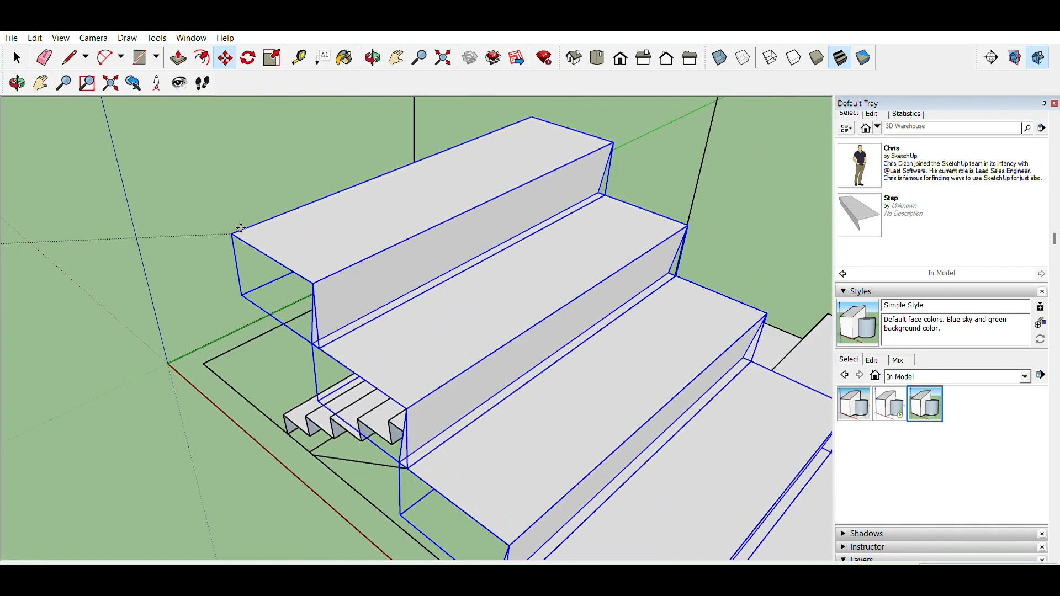
middle_click_drag(126, 191, 453, 310)
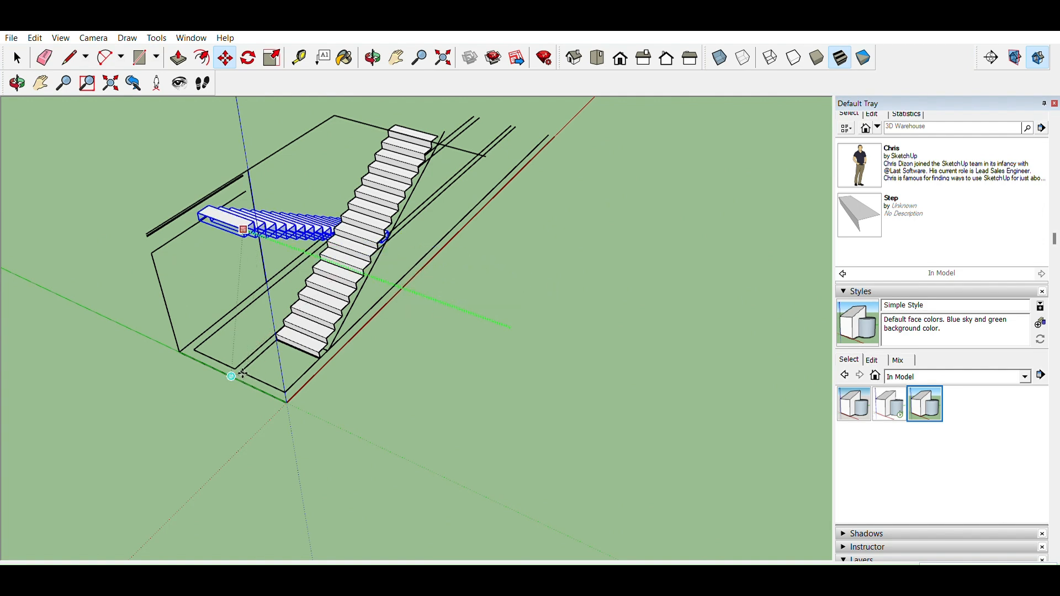
scroll(237, 368, "up", 3)
mouse_move(238, 367)
middle_mouse_down()
mouse_move(371, 359)
mouse_move(295, 365)
mouse_move(414, 334)
mouse_move(59, 360)
mouse_move(592, 304)
mouse_move(353, 307)
middle_mouse_up()
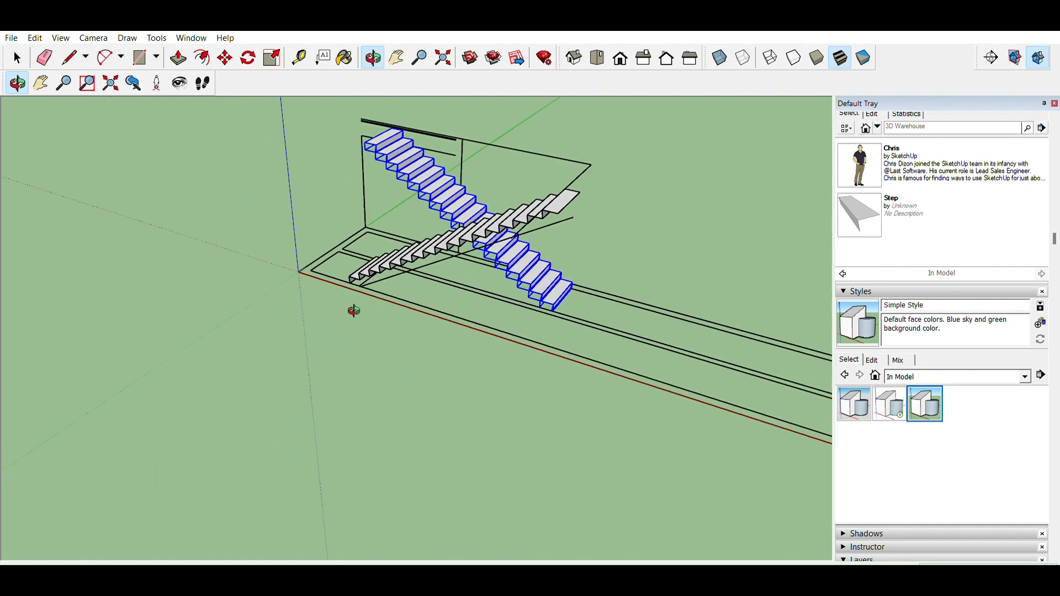
key("space")
left_click(471, 366)
middle_click_drag(416, 346, 423, 405)
left_click(551, 352)
middle_click_drag(595, 399, 500, 344)
key("m")
scroll(531, 391, "up", 5)
scroll(540, 386, "up", 6)
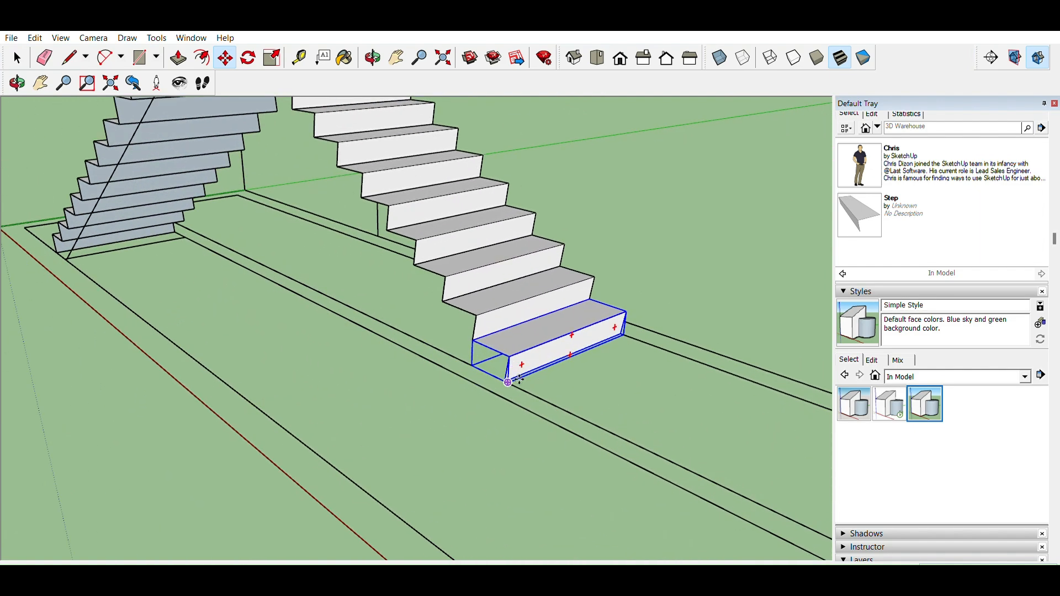
scroll(503, 380, "up", 2)
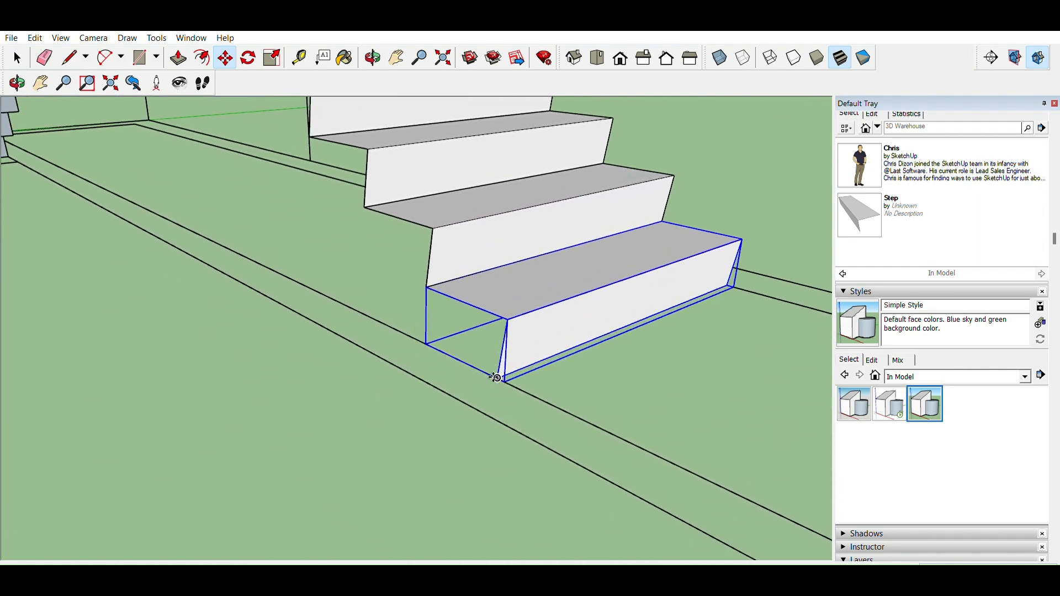
left_click_drag(510, 357, 507, 335)
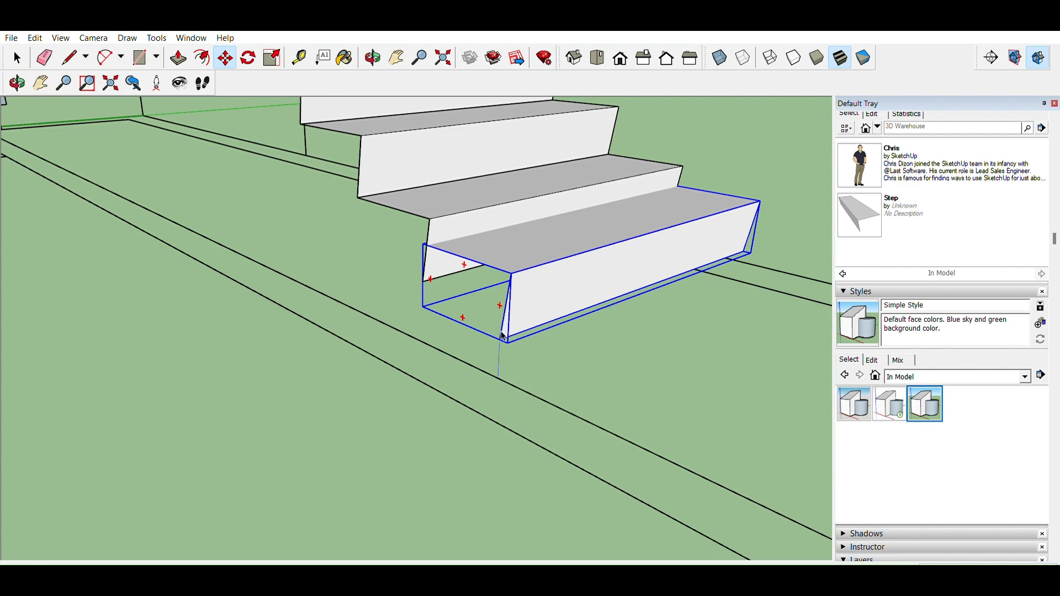
key("space")
Select all steps of the second flight and move them by the lowest step's bottom front corner up to the top of the first flight
scroll(516, 313, "down", 10)
middle_click_drag(652, 337, 410, 230, "shift")
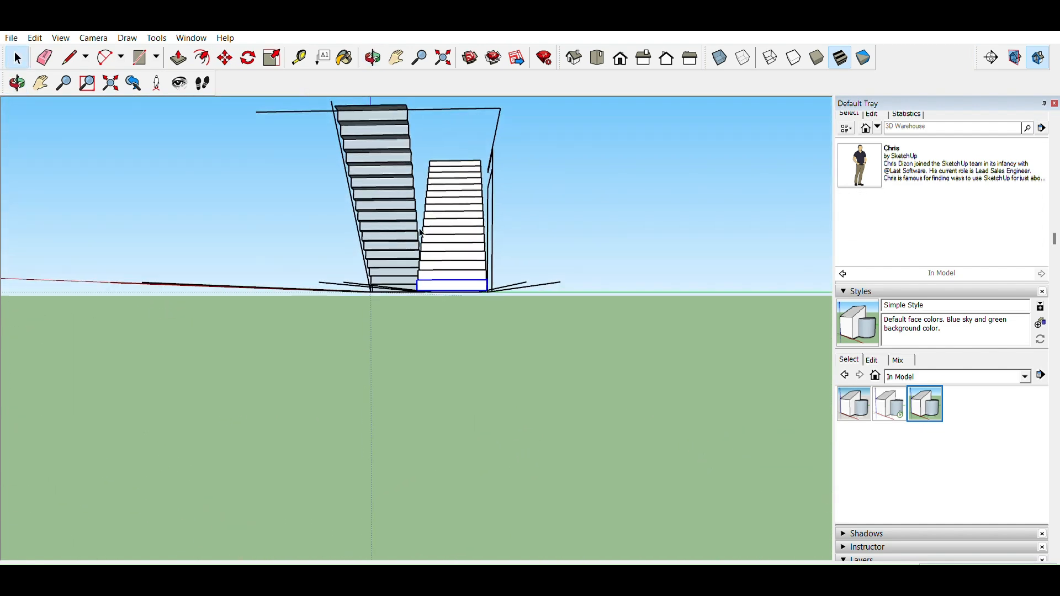
left_click_drag(460, 146, 450, 278)
scroll(393, 266, "down", 1)
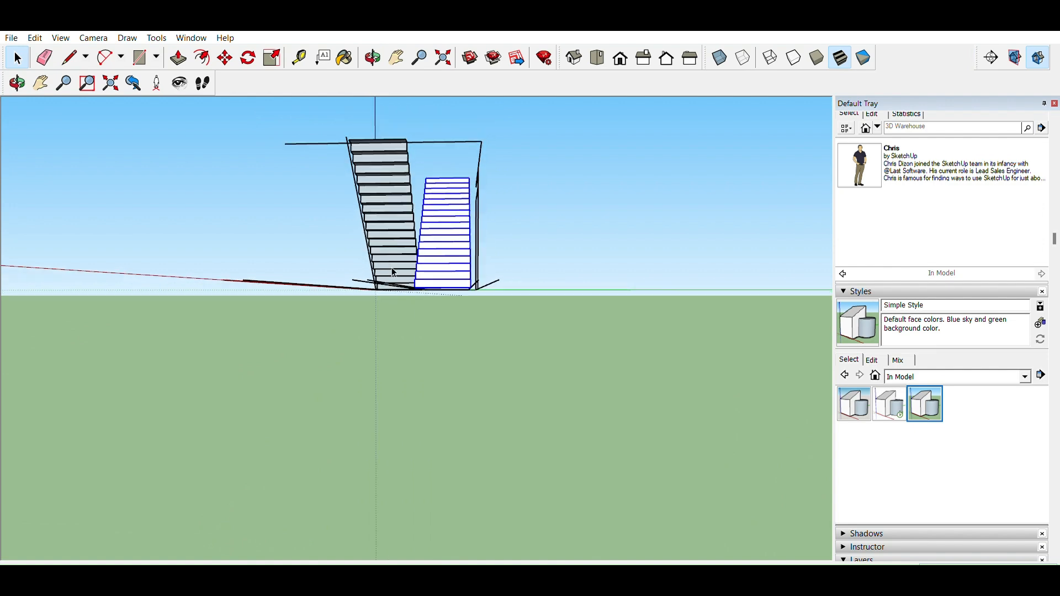
middle_click_drag(392, 266, 702, 397)
key("m")
scroll(475, 301, "up", 5)
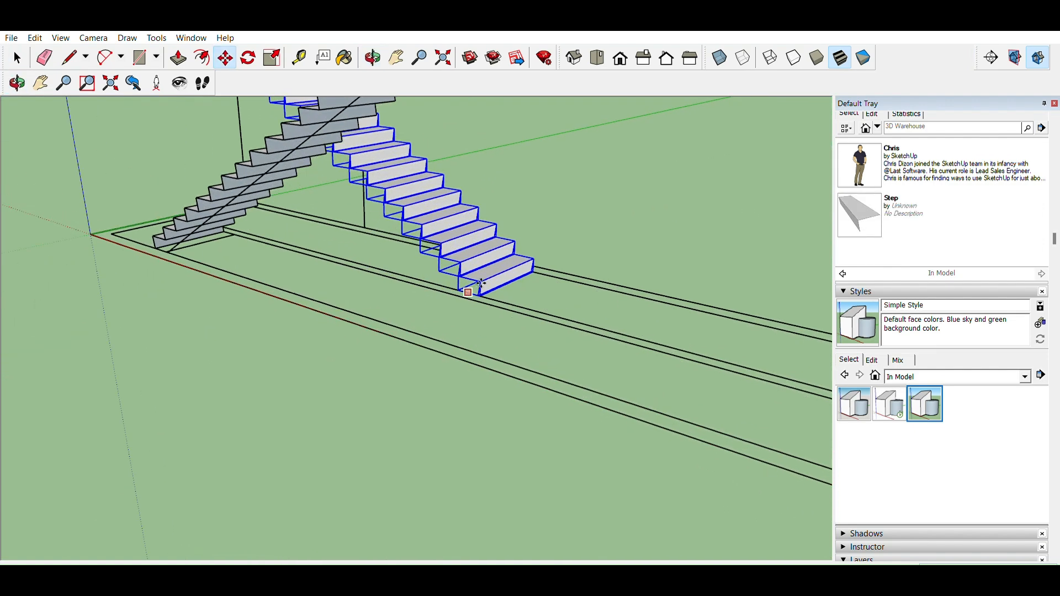
scroll(490, 298, "up", 3)
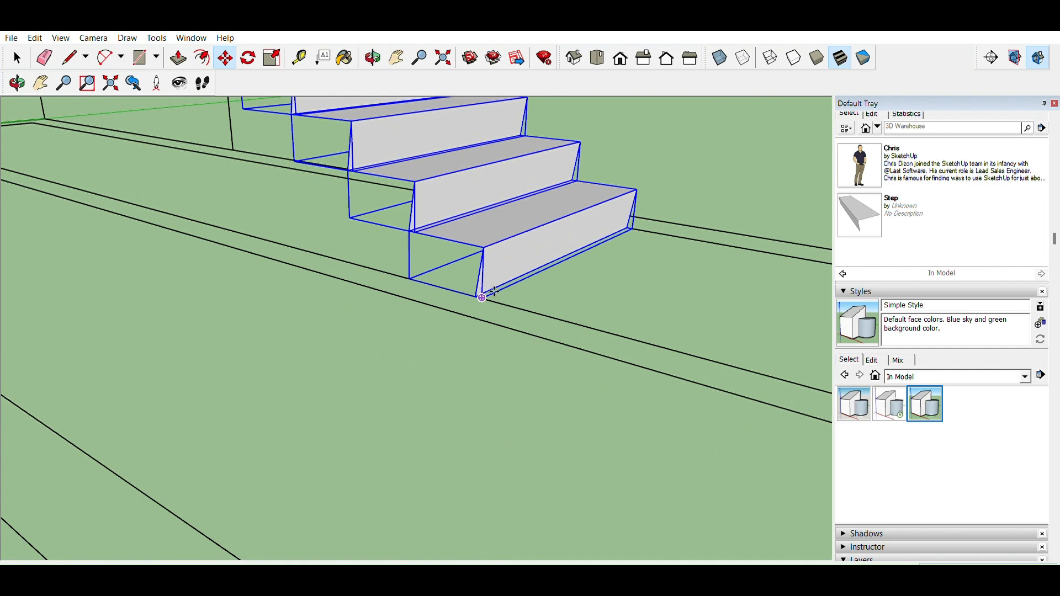
scroll(482, 296, "up", 6)
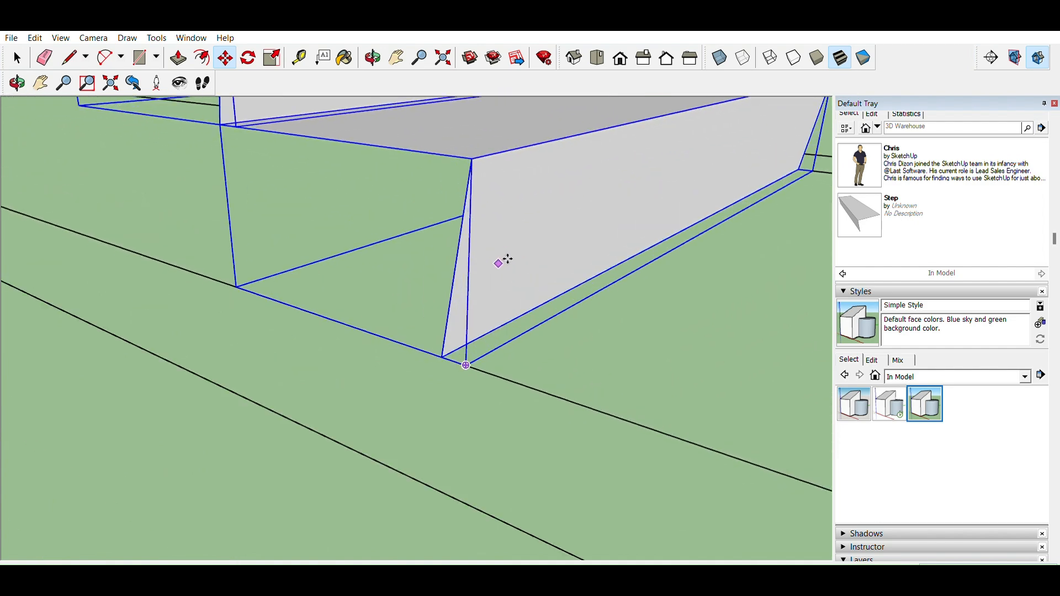
scroll(498, 273, "up", 2)
scroll(400, 330, "down", 1)
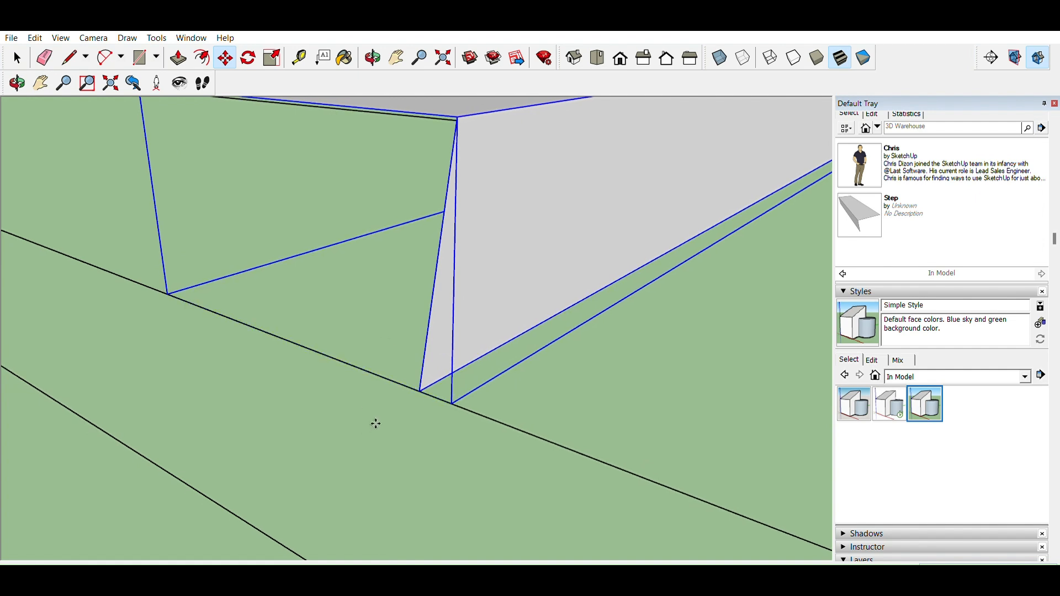
scroll(311, 405, "down", 2)
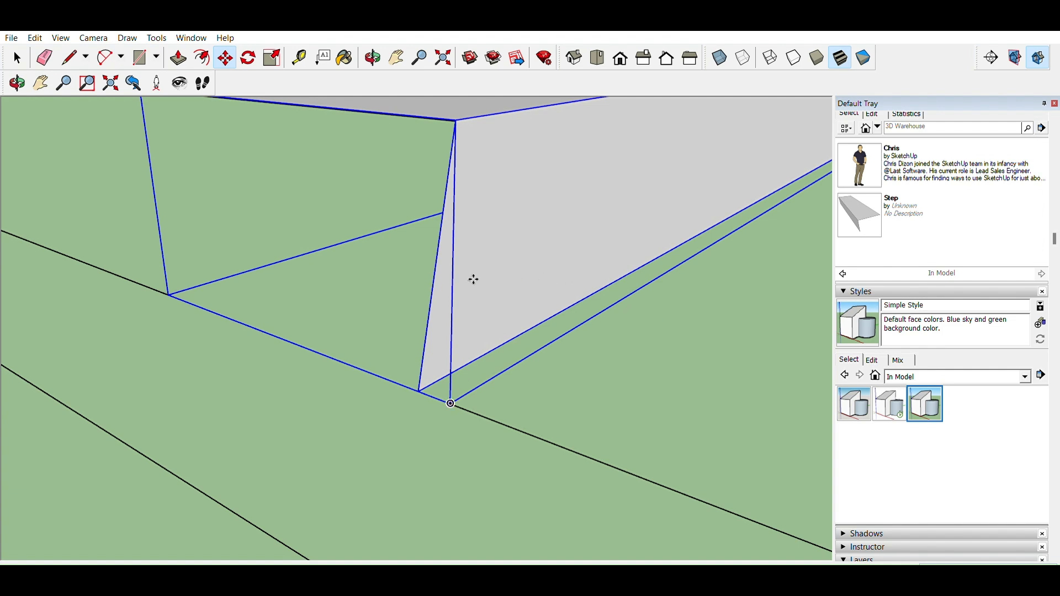
scroll(474, 280, "down", 4)
scroll(477, 277, "up", 5)
scroll(465, 316, "down", 2)
scroll(463, 315, "up", 3)
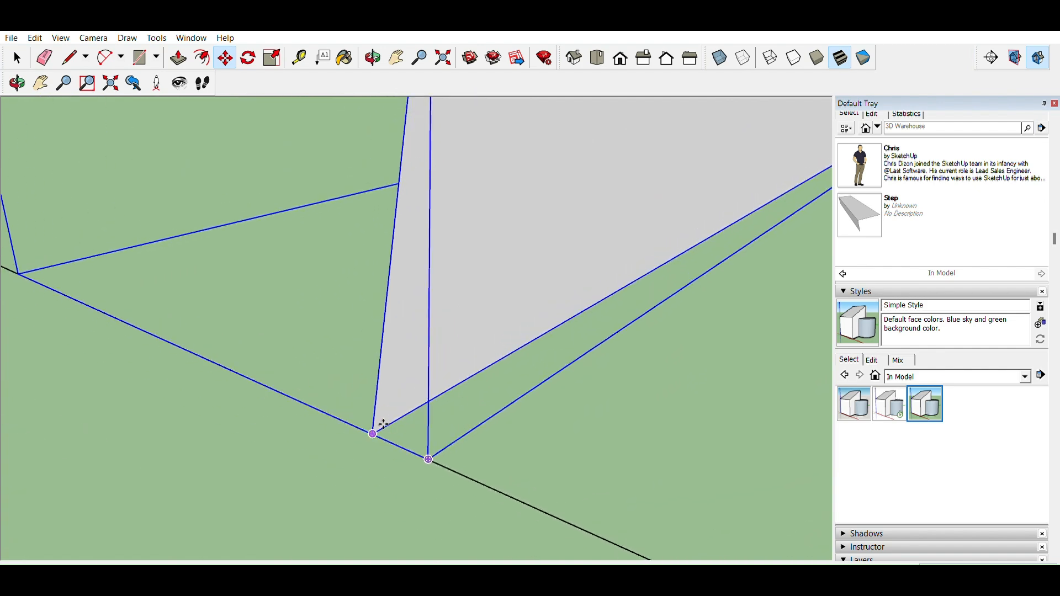
scroll(384, 424, "down", 8)
scroll(407, 261, "down", 6)
scroll(566, 296, "up", 6)
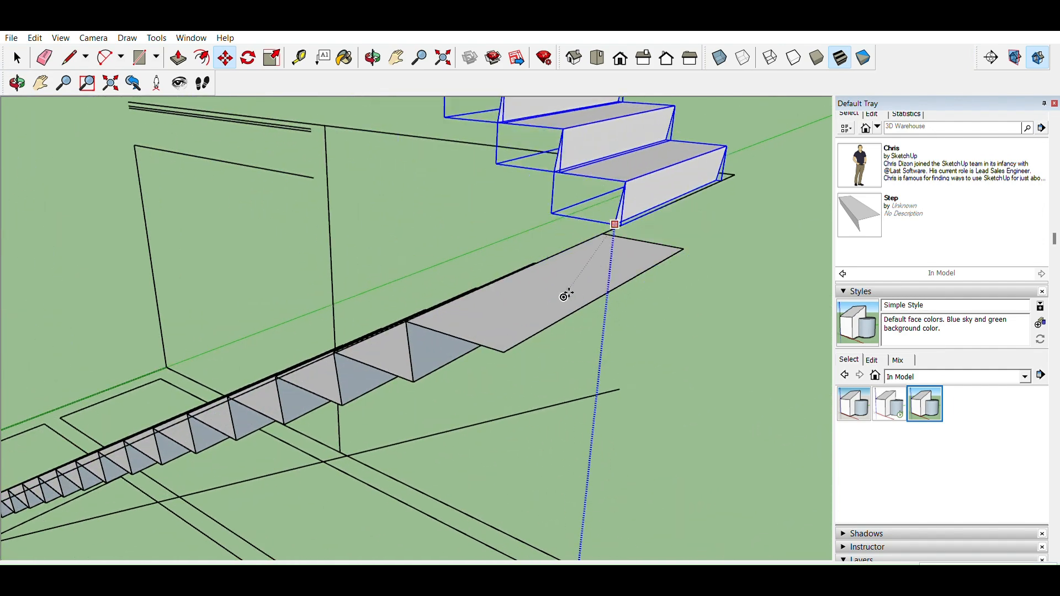
middle_click_drag(549, 300, 633, 331)
scroll(608, 290, "down", 6)
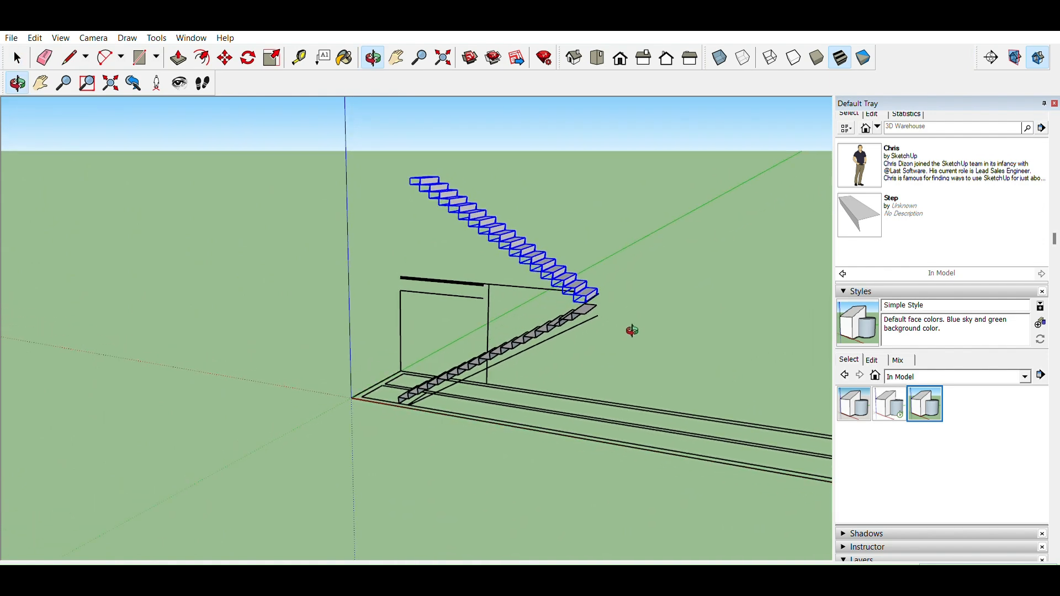
key("space")
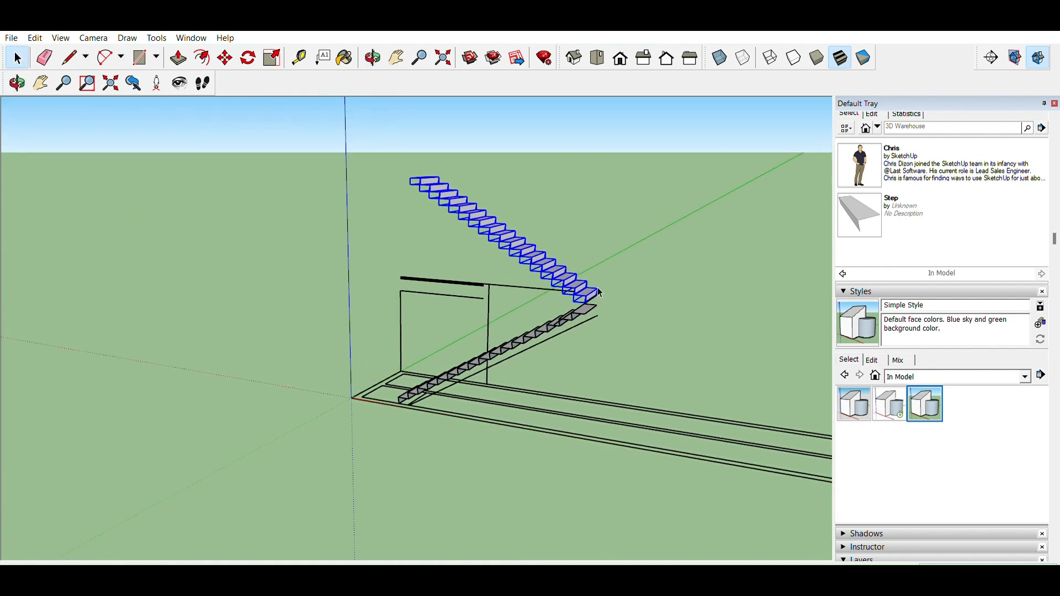
middle_click_drag(557, 339, 563, 373)
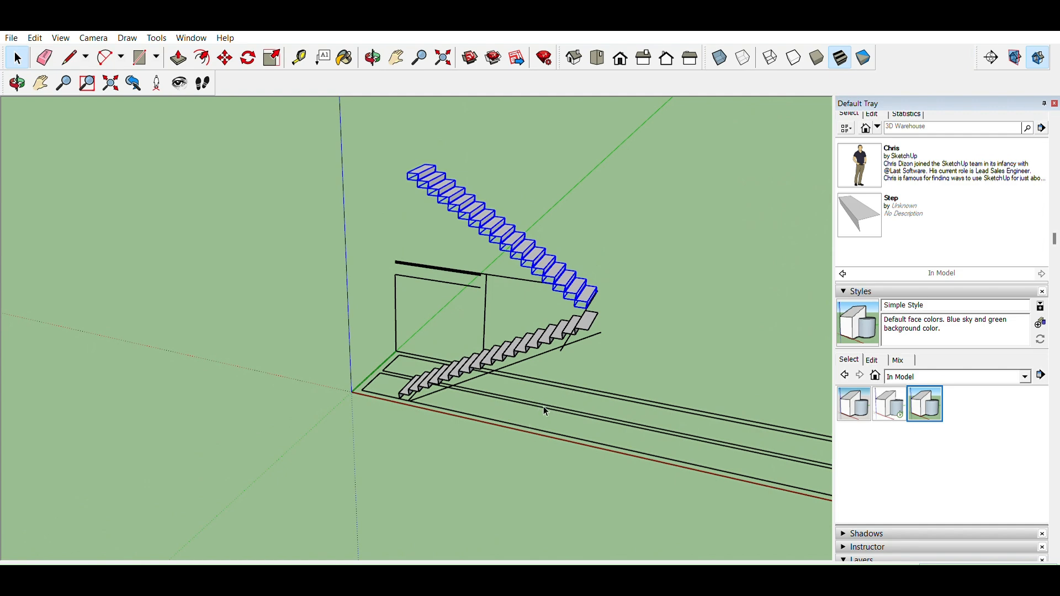
middle_click_drag(553, 410, 549, 424)
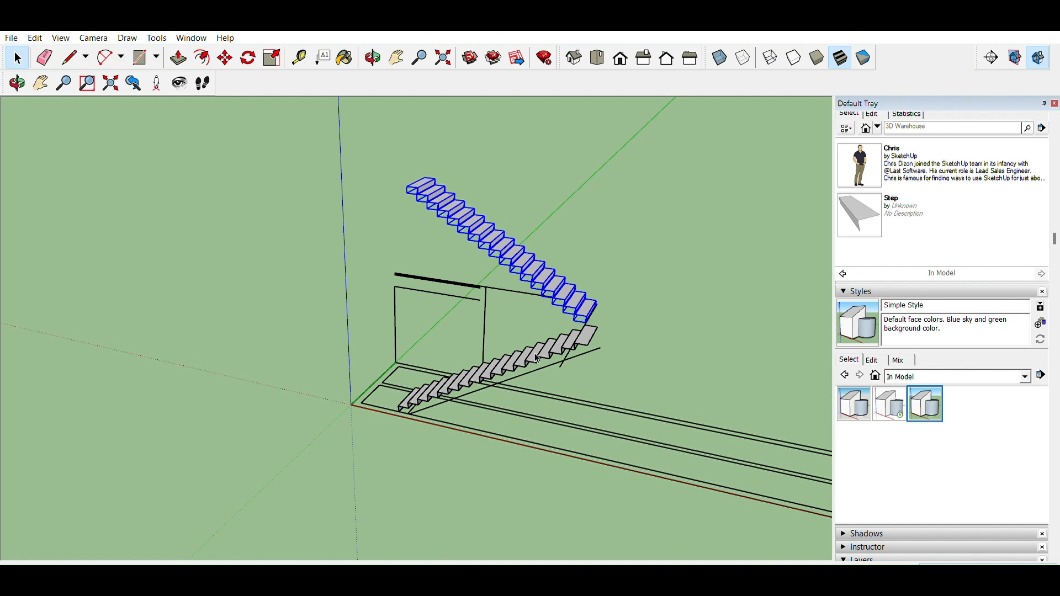
middle_click_drag(539, 352, 560, 412)
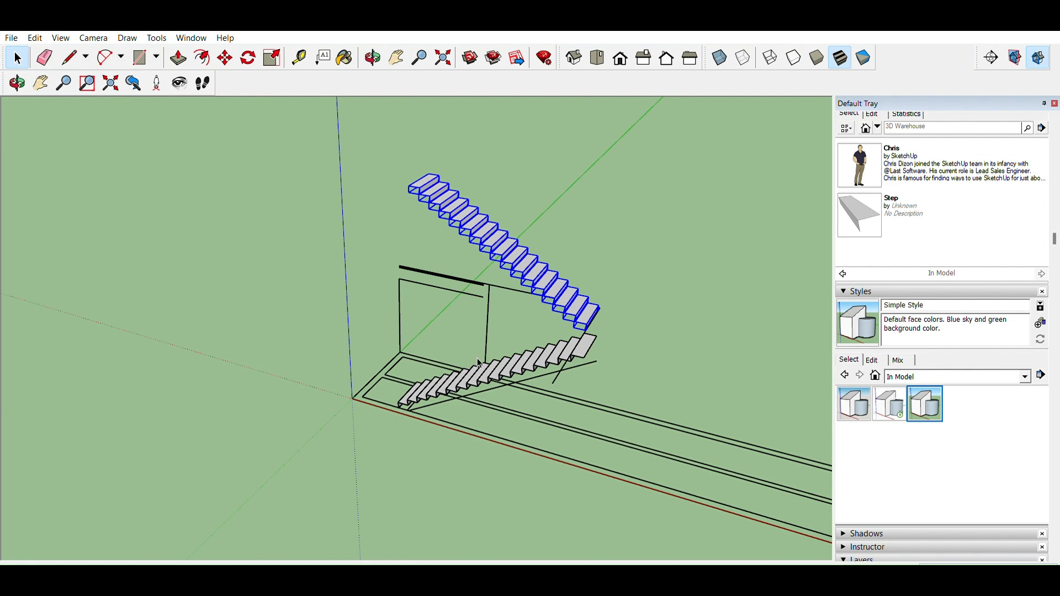
scroll(528, 370, "up", 5)
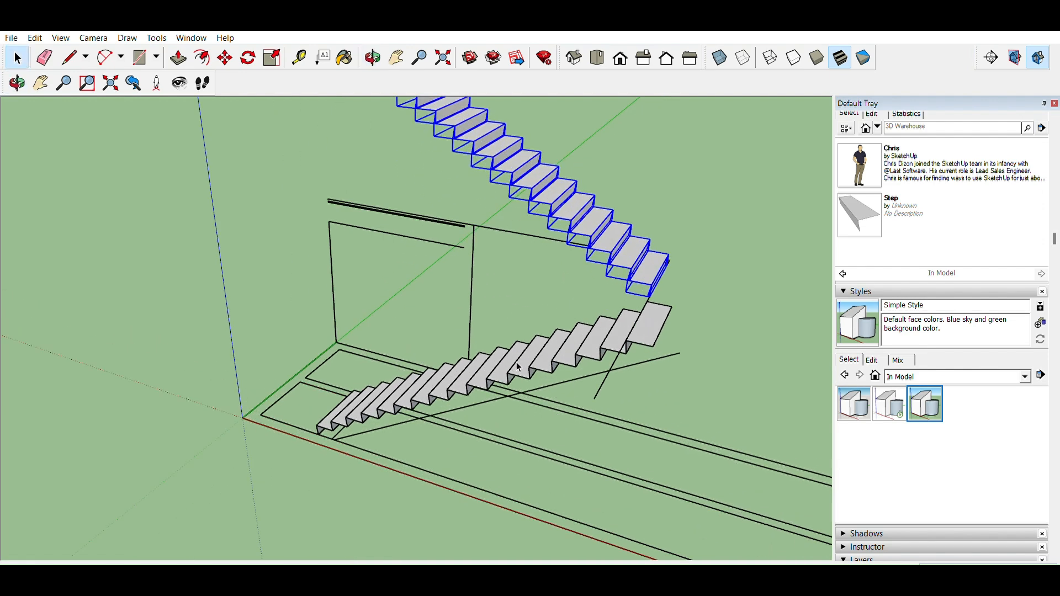
scroll(519, 367, "down", 3)
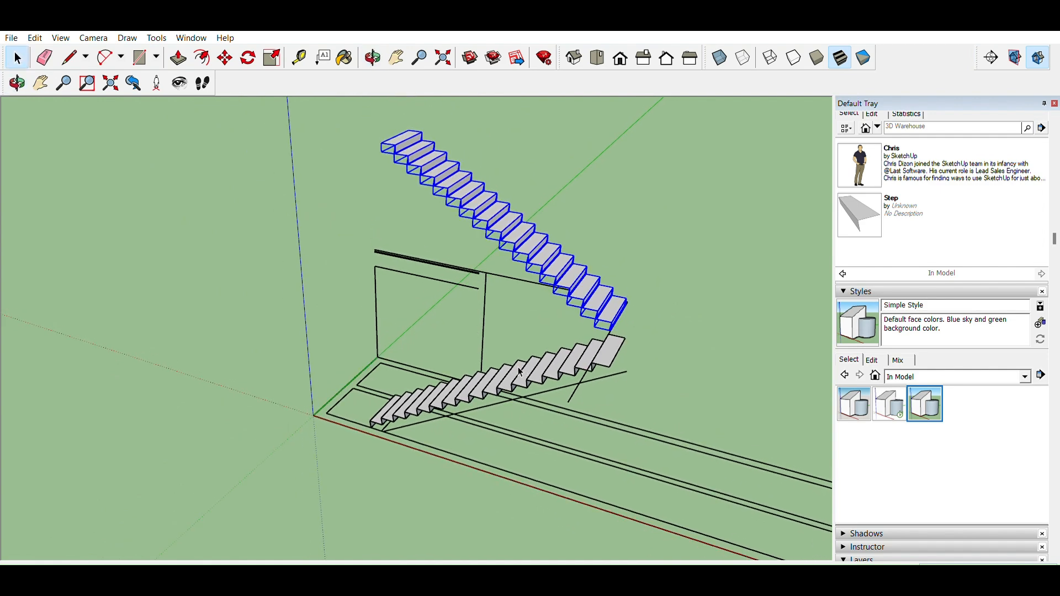
Group all the steps of the lower flight and all the steps of the upper flight as two separate groups
left_click(521, 373)
middle_click_drag(466, 380, 371, 361)
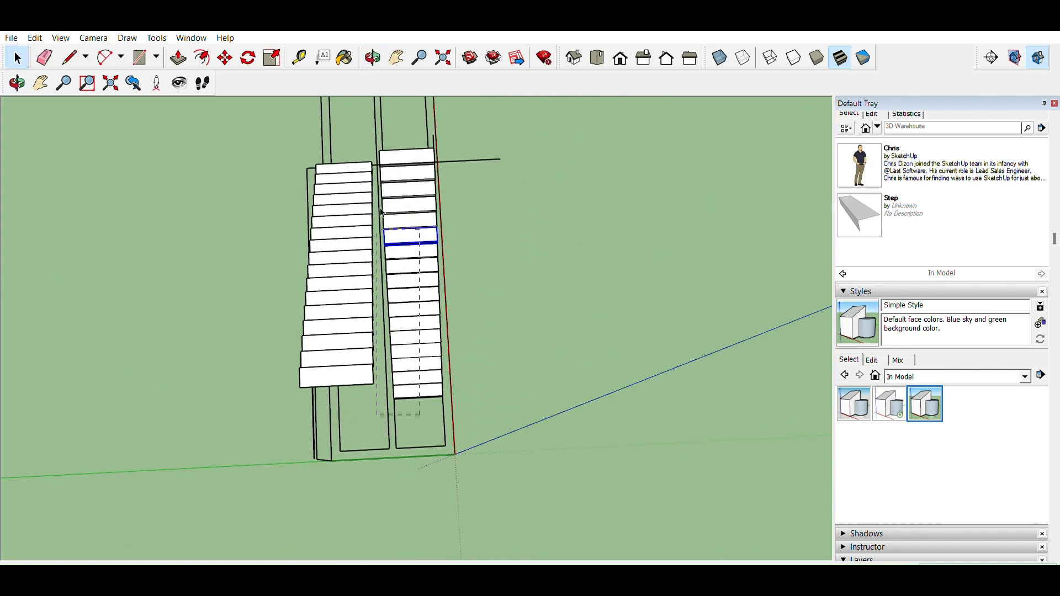
left_click_drag(410, 169, 409, 144)
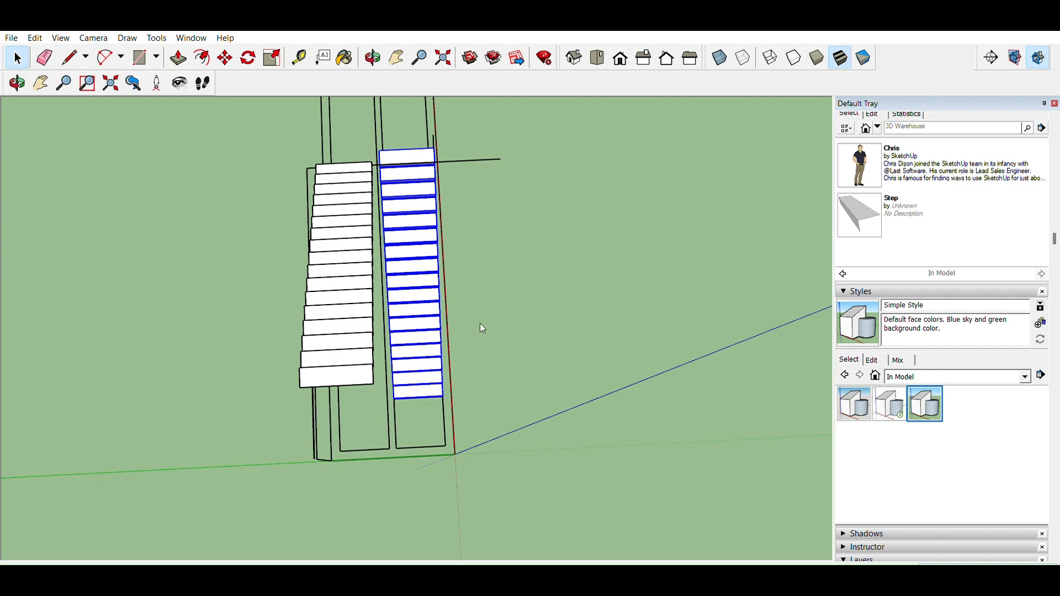
middle_click_drag(483, 329, 579, 430)
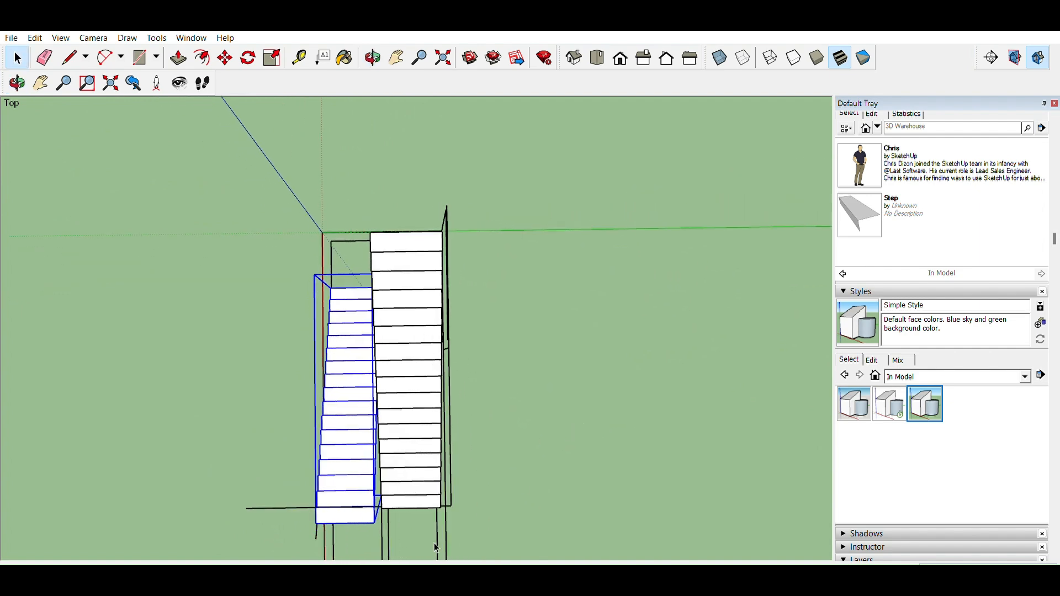
left_click(420, 251)
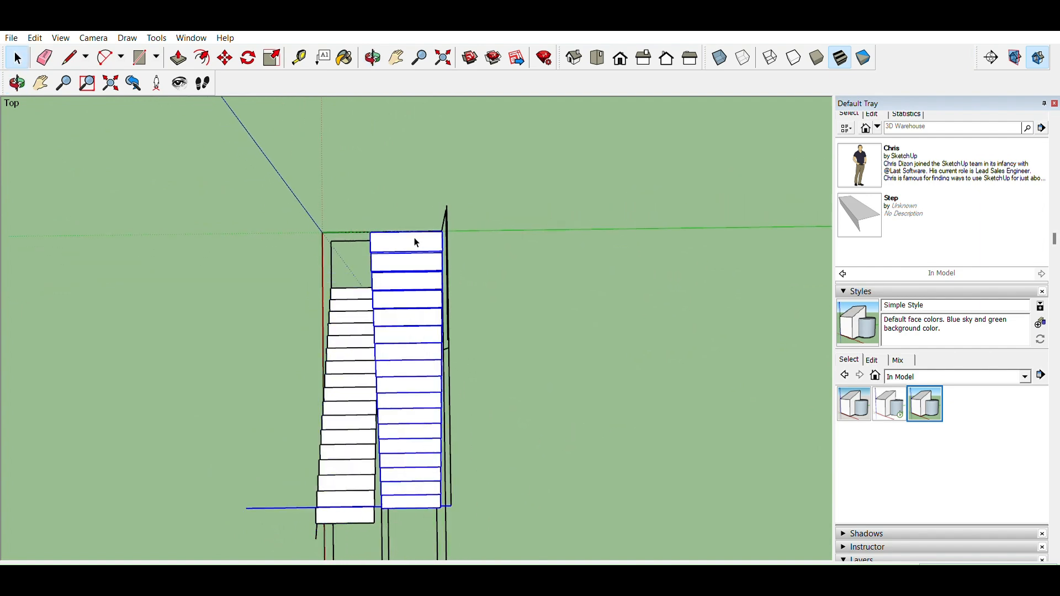
middle_click_drag(538, 437, 246, 159)
Delete the stray horizontal line from inside the upper flight's group, close the group and select the lower flight
double_click(394, 205)
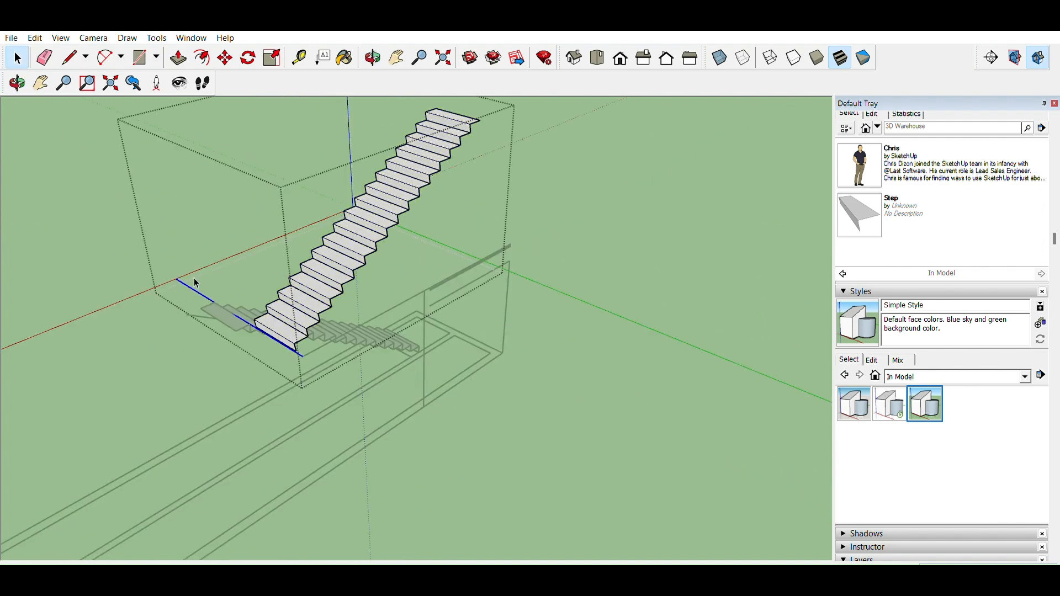
key("Delete")
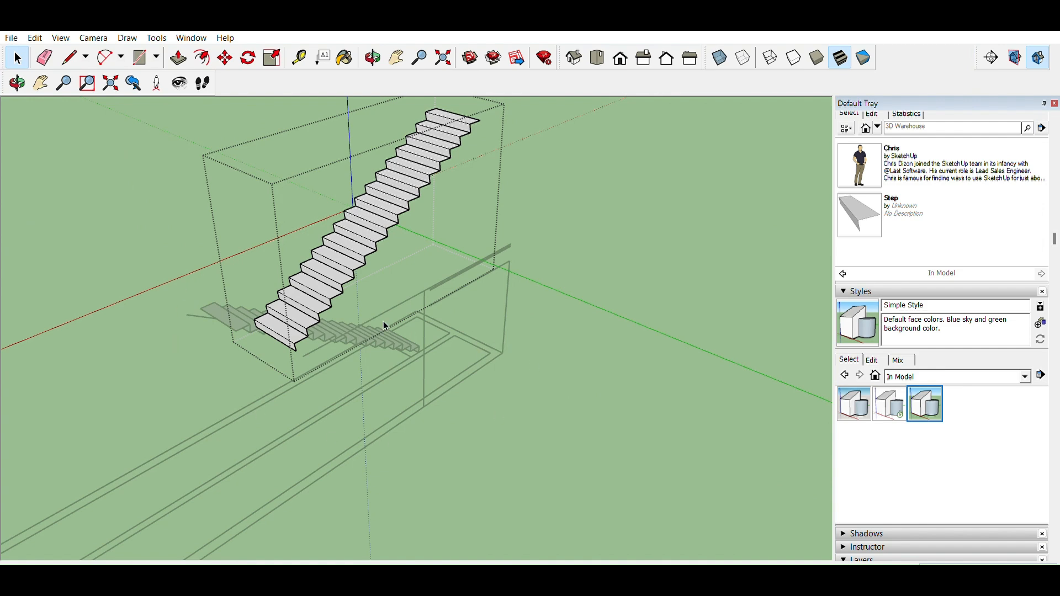
left_click(159, 269)
left_click(241, 311)
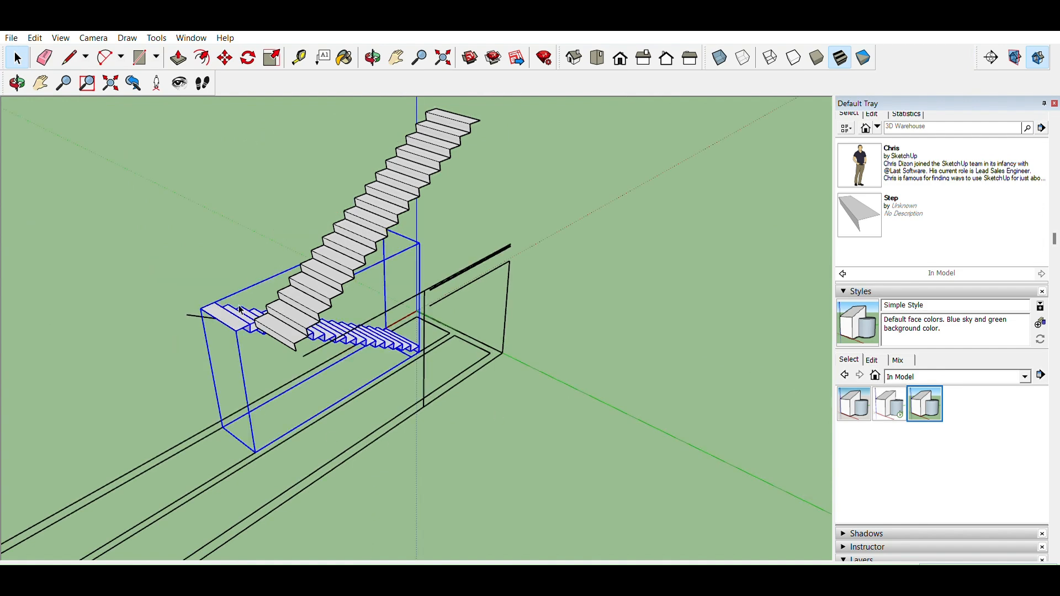
Close the lower flight's group and select the whole flight again
middle_click_drag(499, 409, 657, 392)
scroll(423, 365, "up", 5)
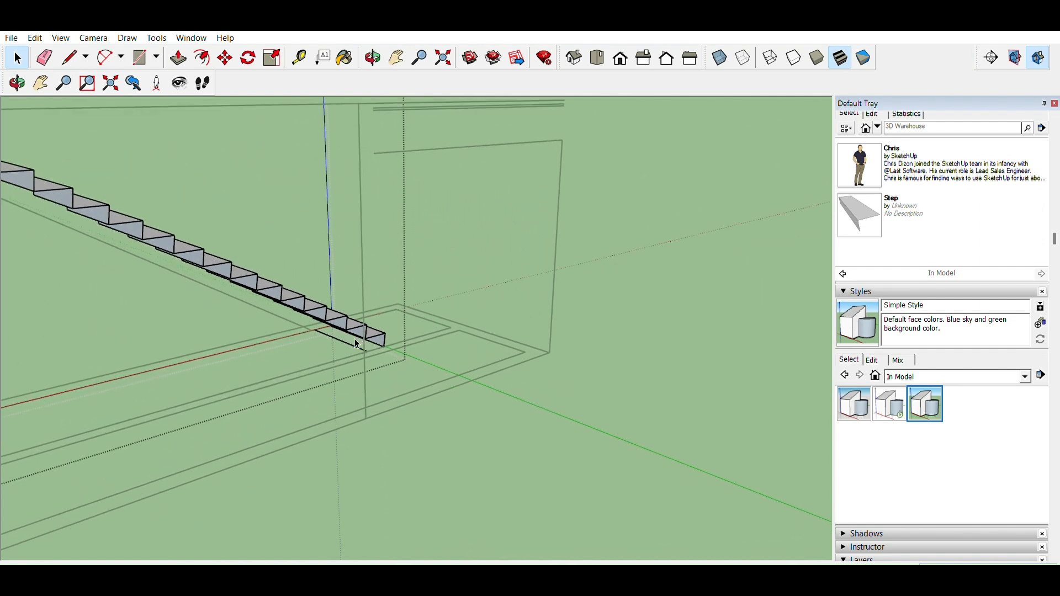
left_click(600, 383)
scroll(380, 343, "down", 3)
middle_click_drag(380, 343, 318, 360)
left_click(316, 326)
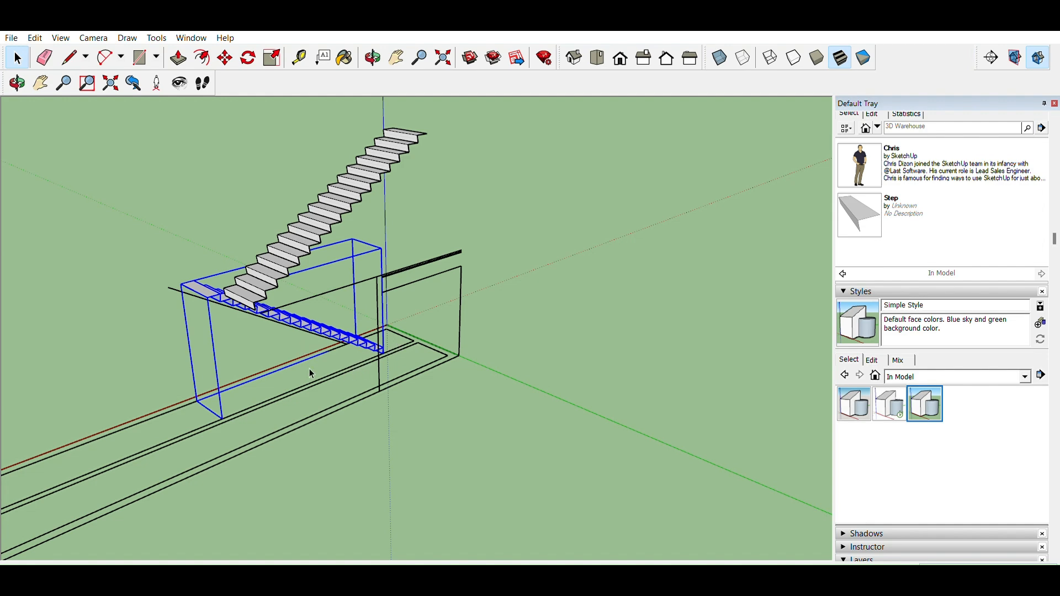
Draw a line along the green axis from the lower flight's top step across the neighbouring flight's lane
scroll(267, 368, "up", 3)
key("l")
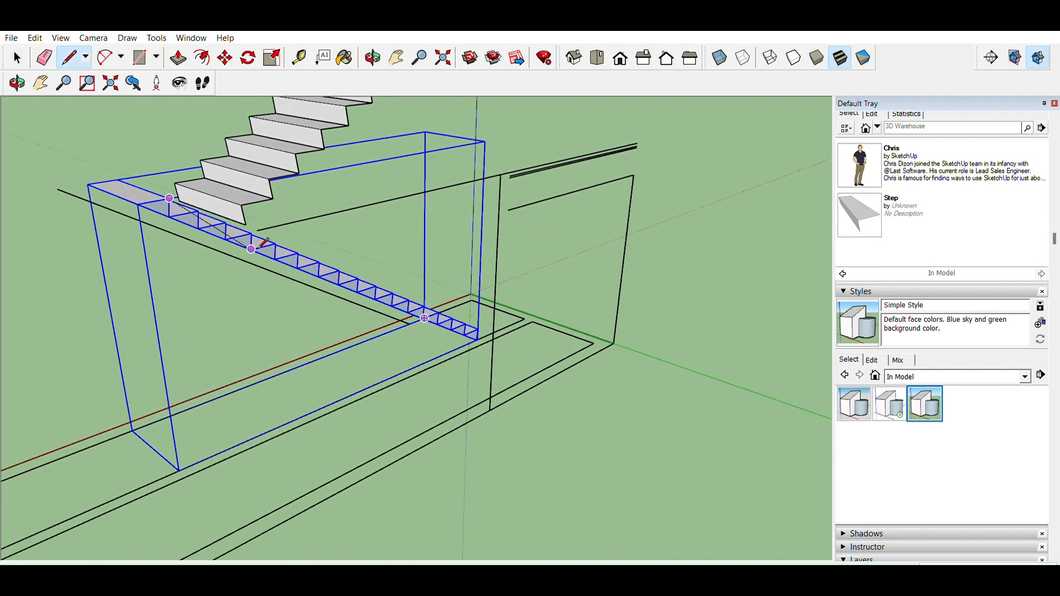
middle_click_drag(296, 227, 473, 332)
left_click(326, 341)
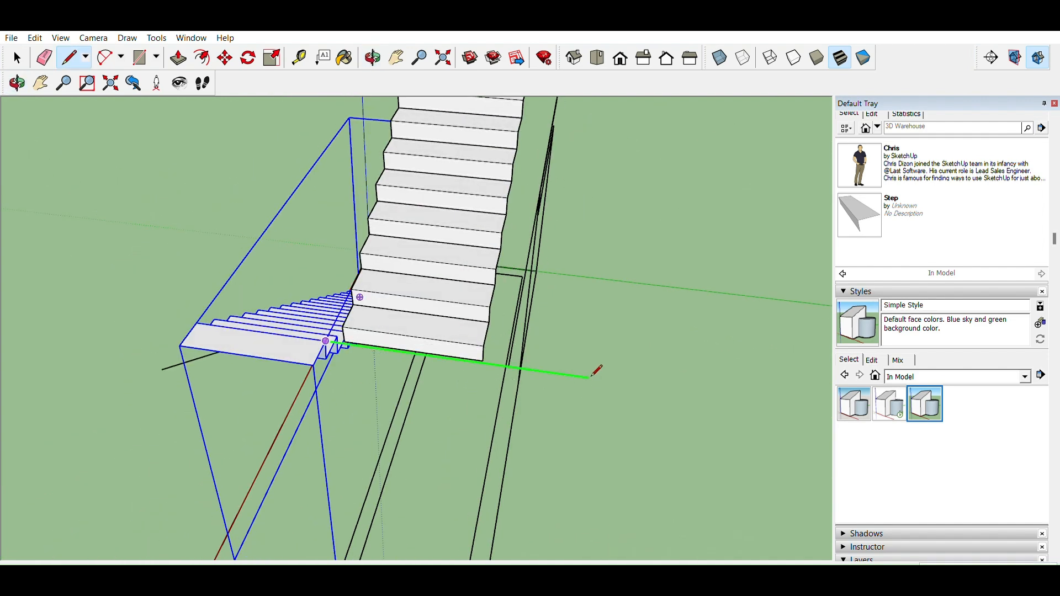
middle_click_drag(639, 378, 307, 355)
key("space")
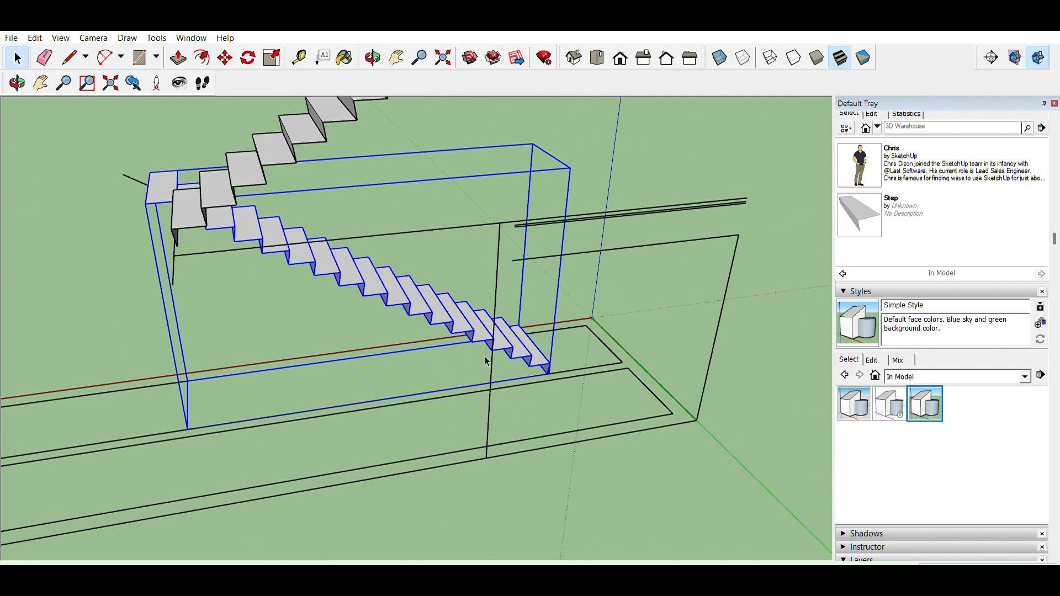
Draw lines from the lower flight's foot across the lane, vertically up and back to the landing line's end, and delete the vertical line
key("l")
middle_click_drag(613, 414, 727, 419)
left_click(620, 373)
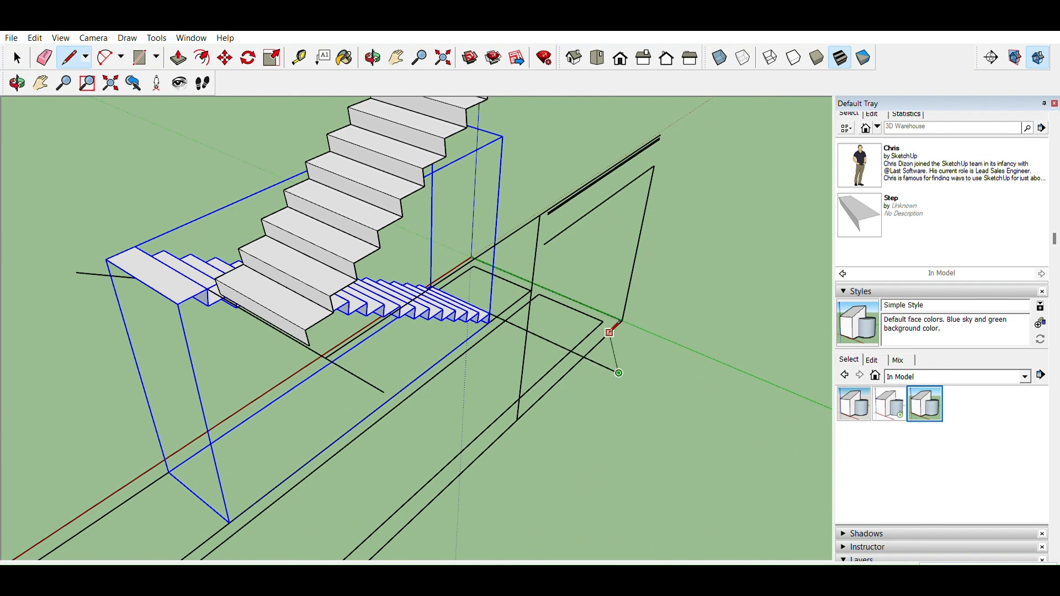
left_click(659, 184)
left_click(385, 392)
key("space")
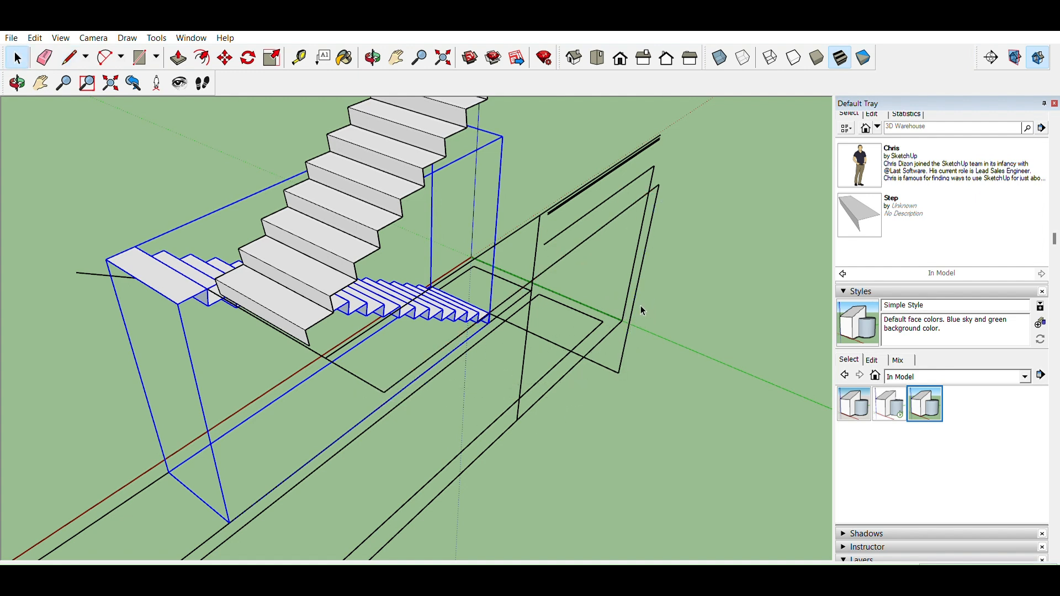
left_click(632, 310)
key("Delete")
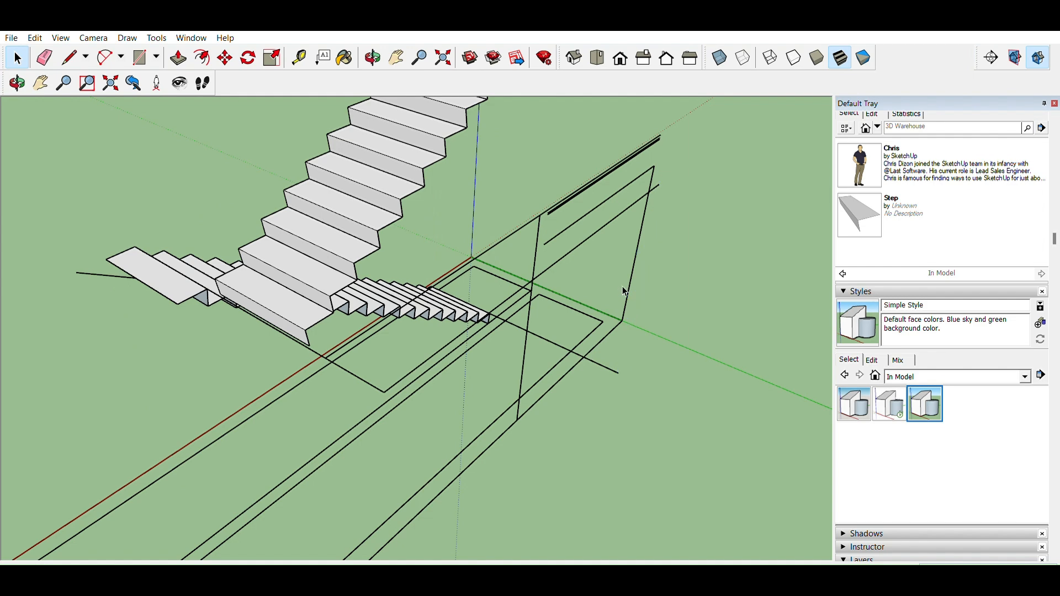
Examine the stacked stair flights and the wall between them from all sides, highlighting the lower flights
middle_click_drag(582, 258, 580, 283)
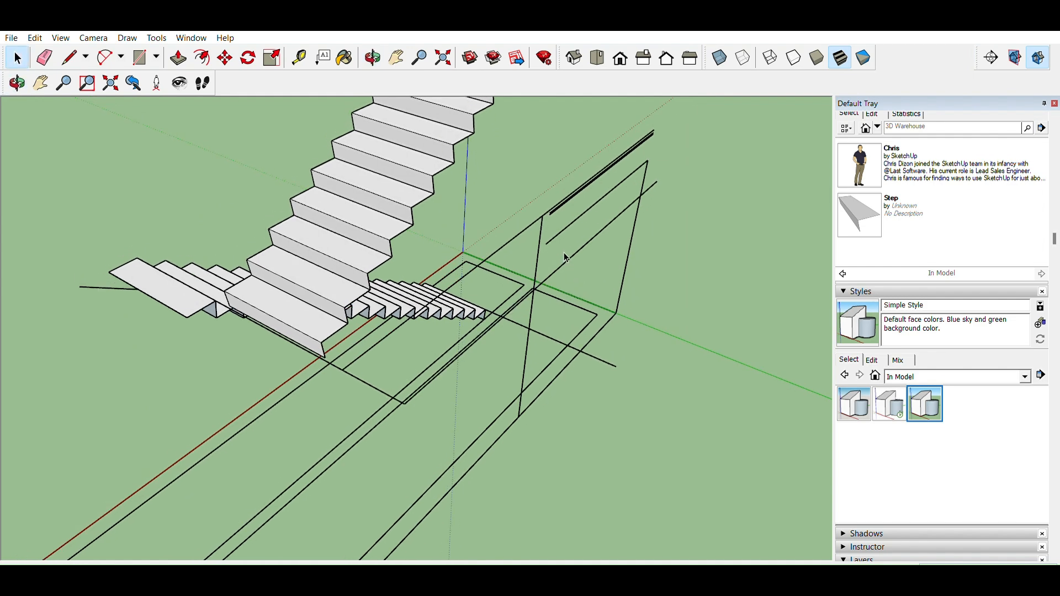
middle_click_drag(569, 264, 554, 291)
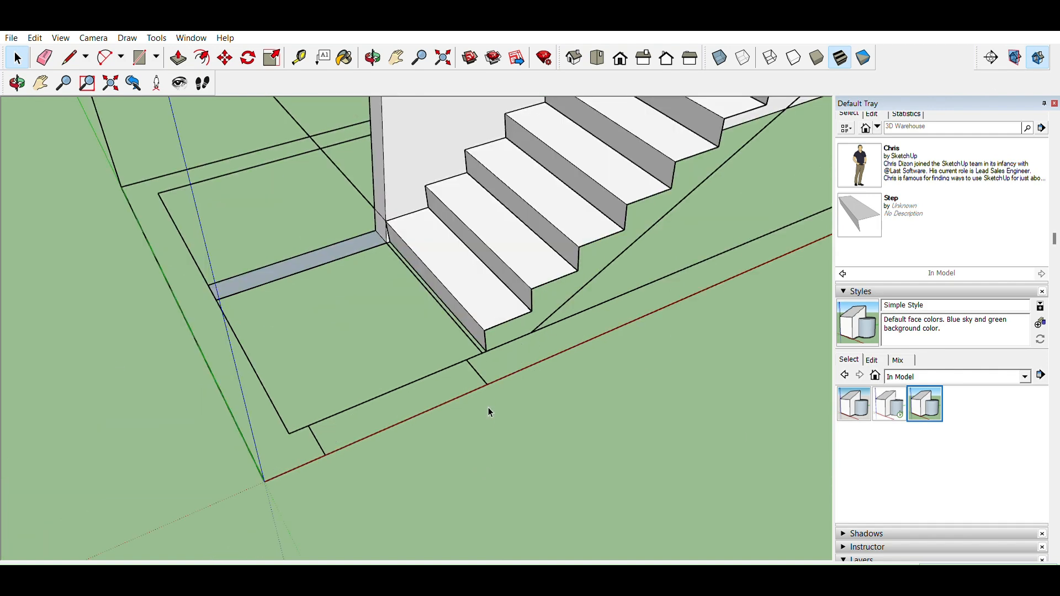
scroll(479, 367, "down", 6)
middle_click_drag(478, 368, 757, 281)
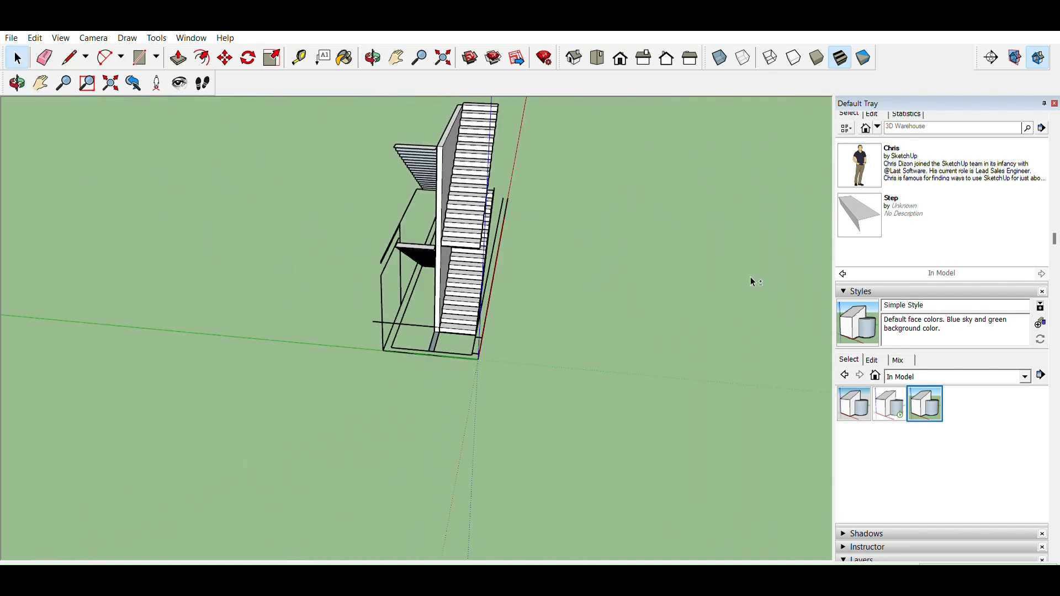
middle_click_drag(445, 302, 308, 381)
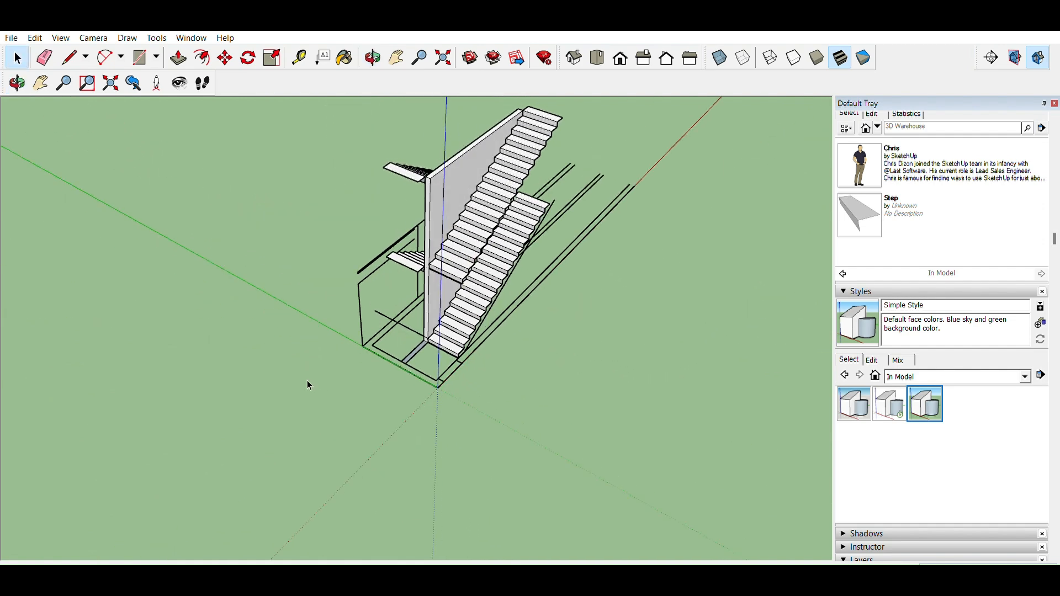
left_click(461, 311)
left_click(419, 264, "ctrl")
middle_click_drag(423, 273, 776, 288)
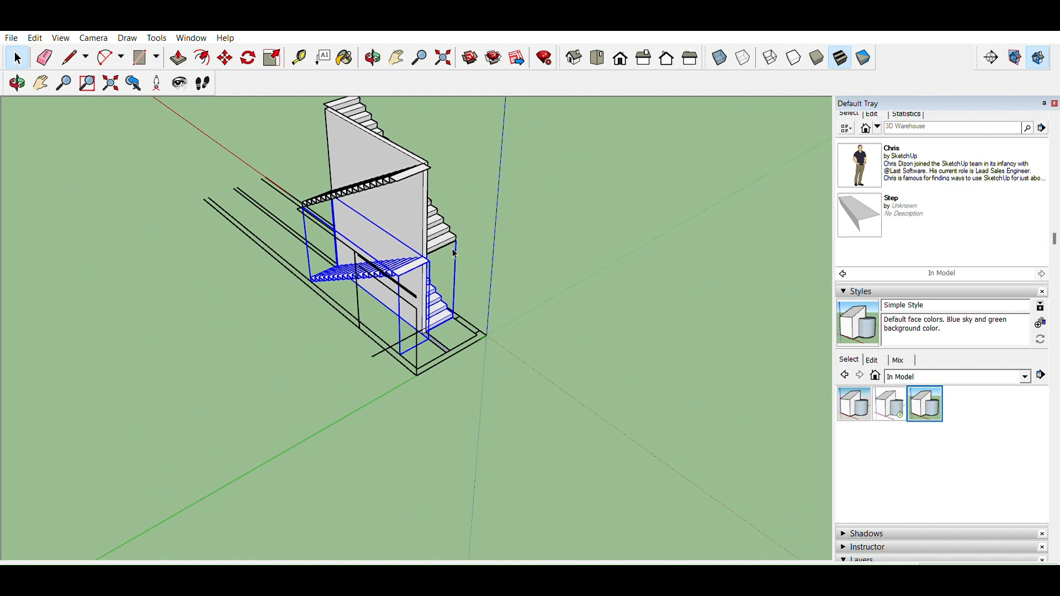
middle_click_drag(431, 264, 7, 299)
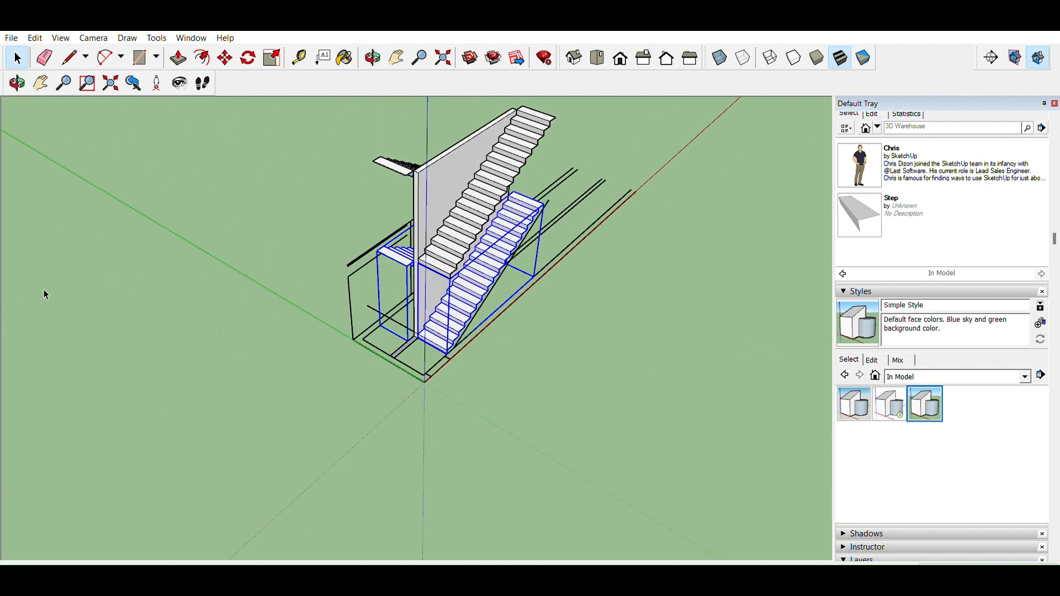
middle_click_drag(538, 283, 441, 355)
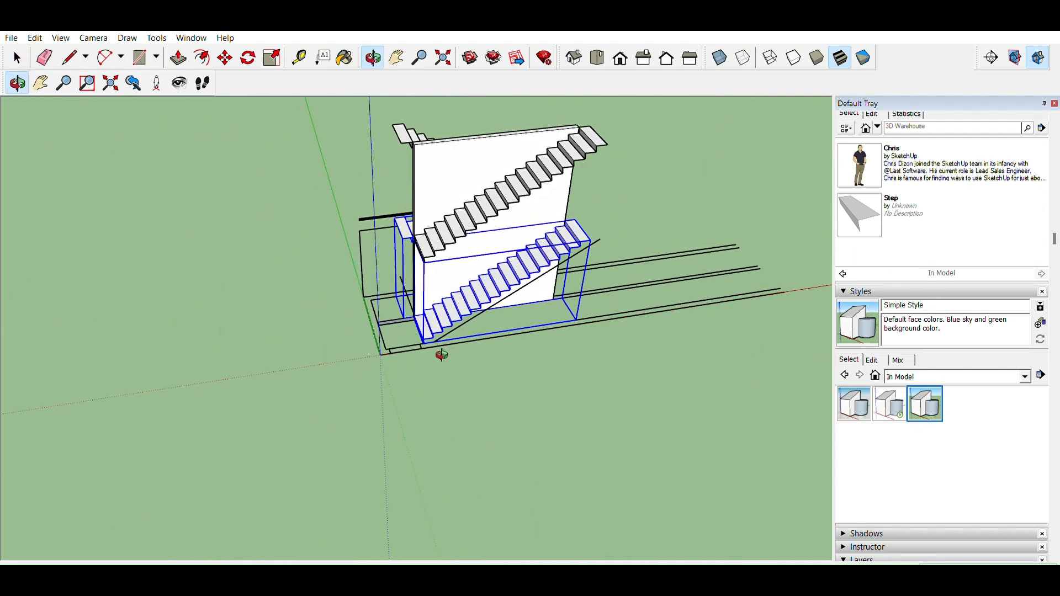
left_click(446, 398)
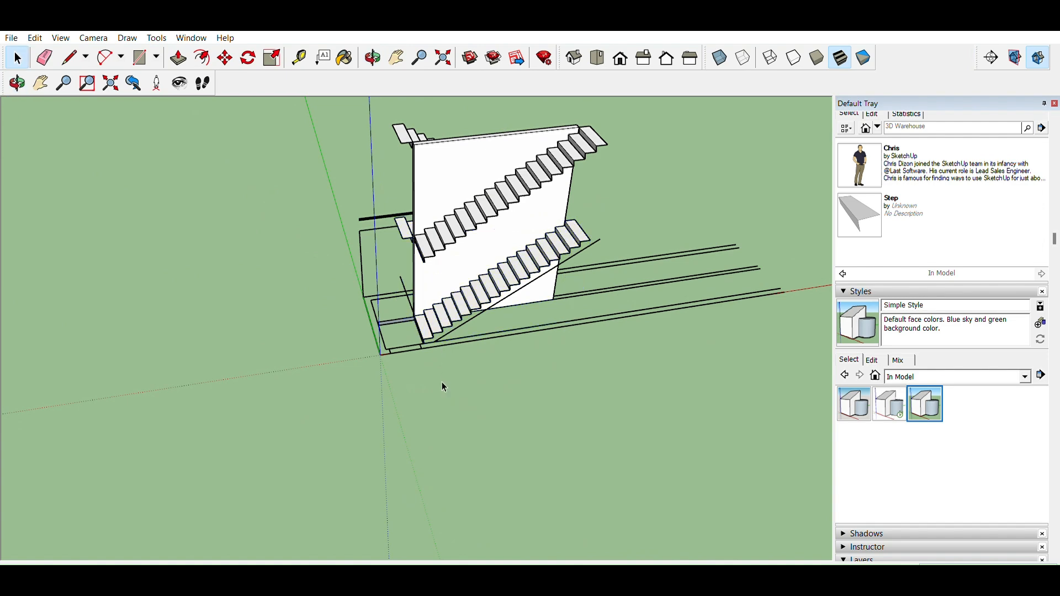
Draw the door leaf's line along the green axis, outward from the jamb of the doorway nearest the origin
scroll(419, 317, "up", 3)
scroll(419, 317, "up", 5)
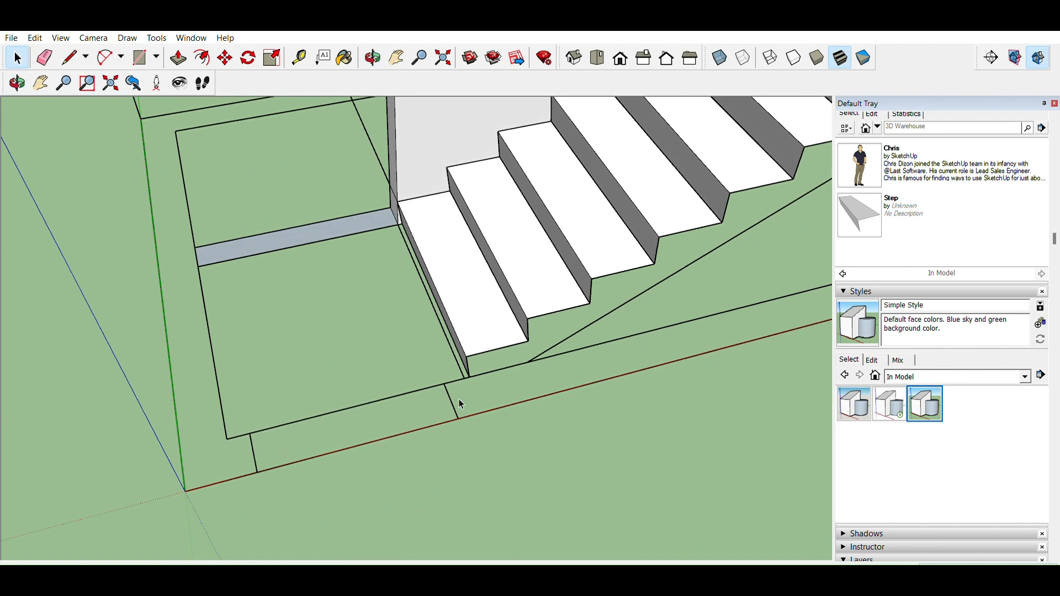
middle_click_drag(398, 440, 383, 314)
key("l")
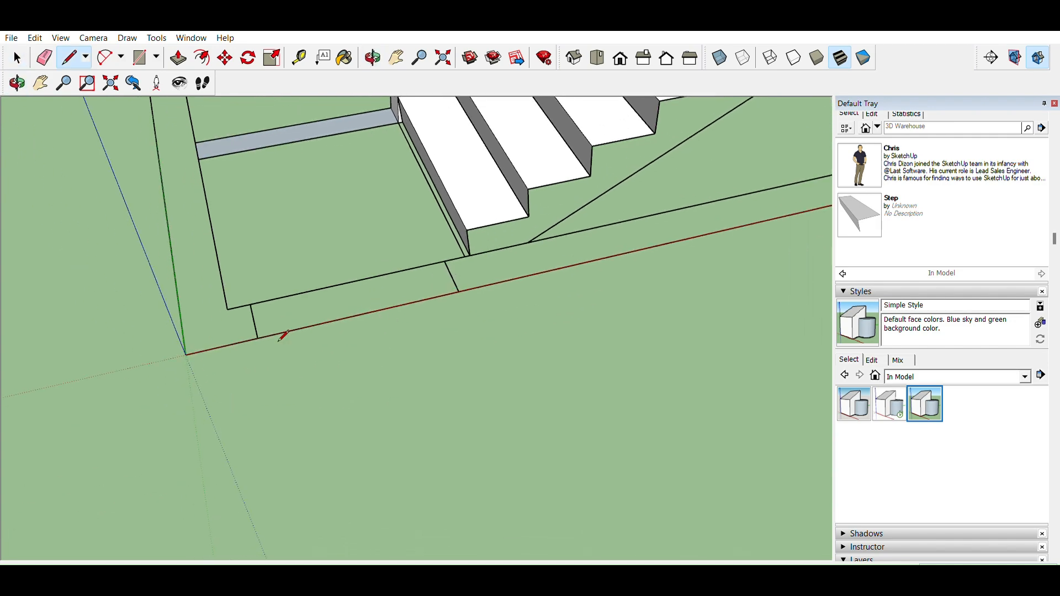
mouse_move(415, 487)
middle_mouse_down()
mouse_move(450, 431)
mouse_move(419, 380)
mouse_move(426, 358)
middle_mouse_up()
left_click(320, 349)
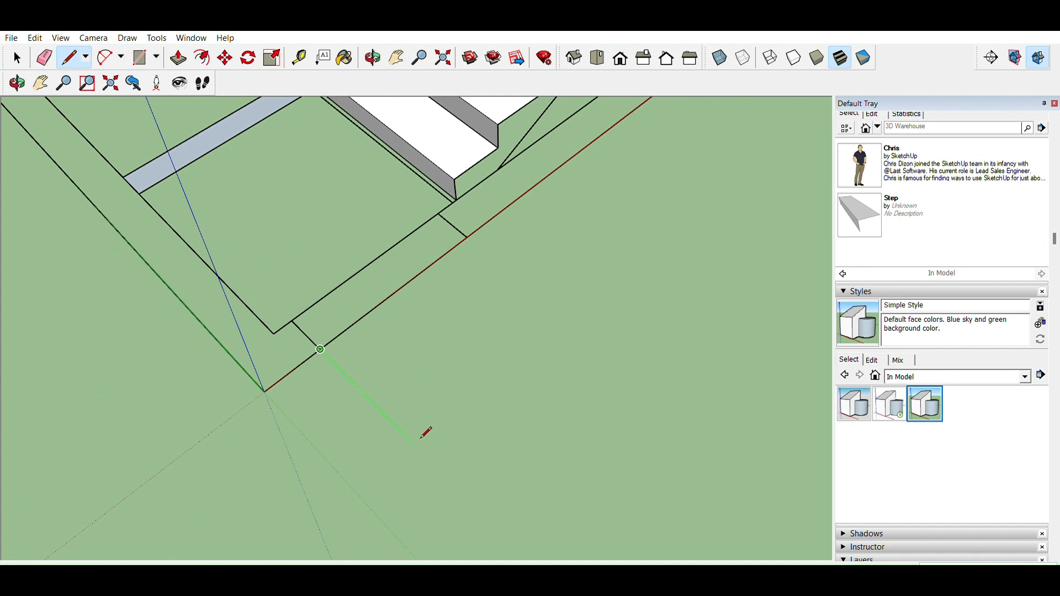
key("Return")
key("space")
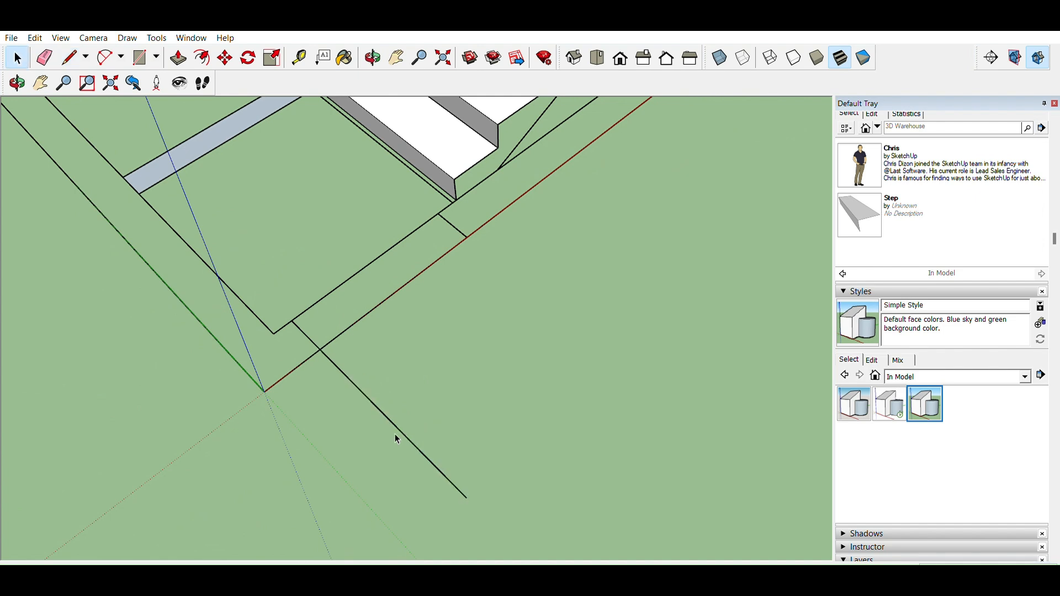
Copy the door leaf line a short distance along the red axis to give the leaf its thickness
key("m")
left_click(368, 397)
key("ctrl")
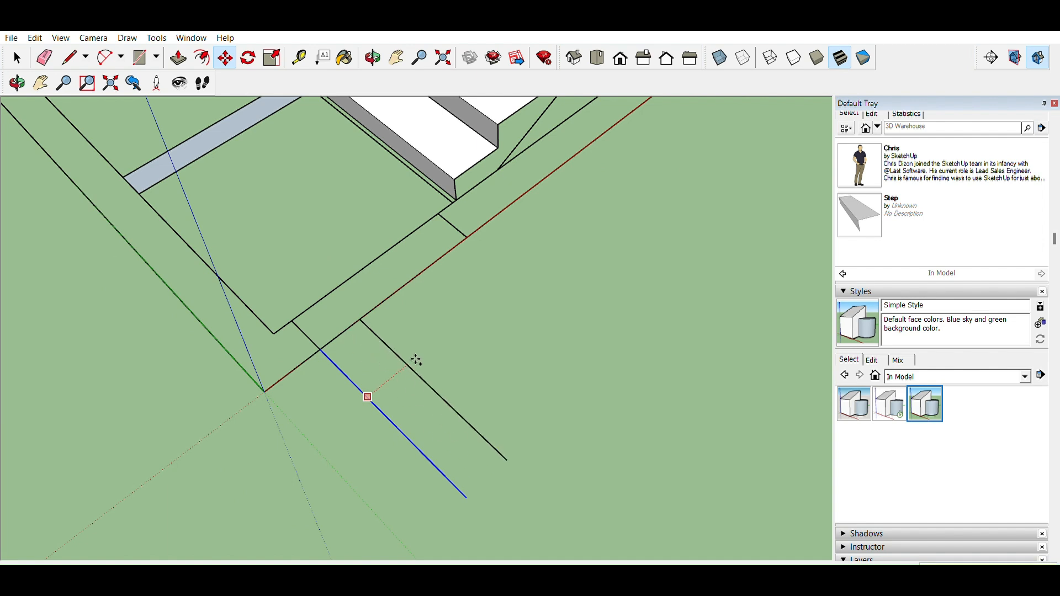
key("Return")
key("space")
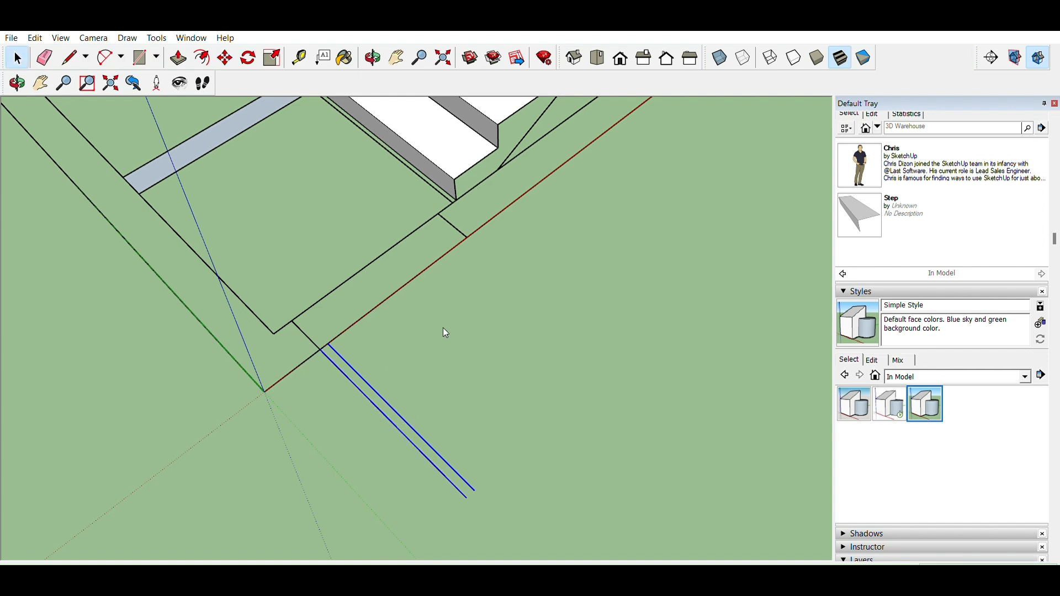
Inside the door component, draw the quarter-circle swing arc from the leaf's outer end to the opposite jamb, centred on the hinge corner, and close it
double_click(348, 368)
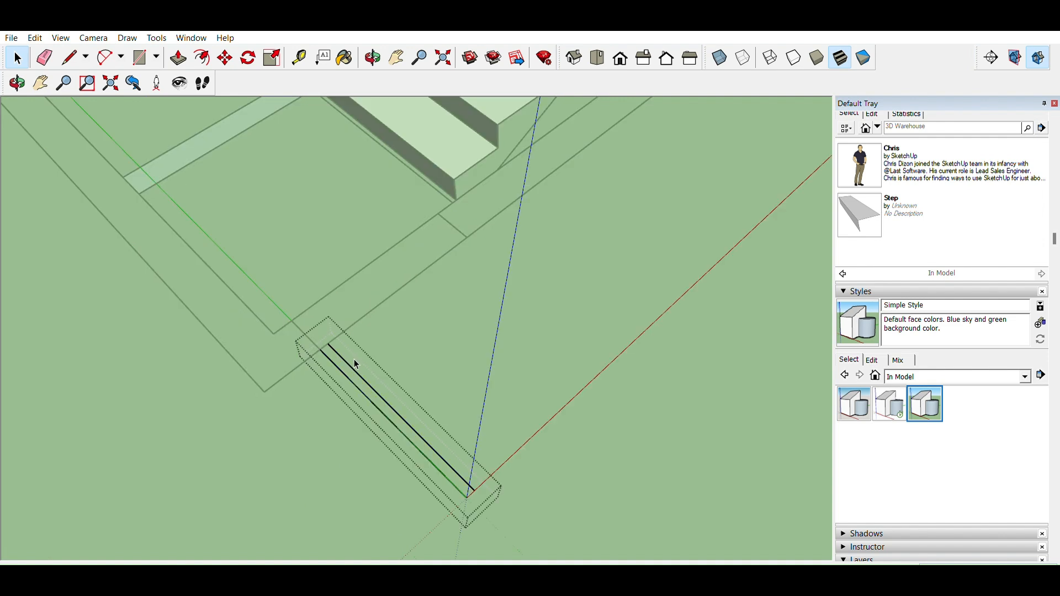
left_click(110, 57)
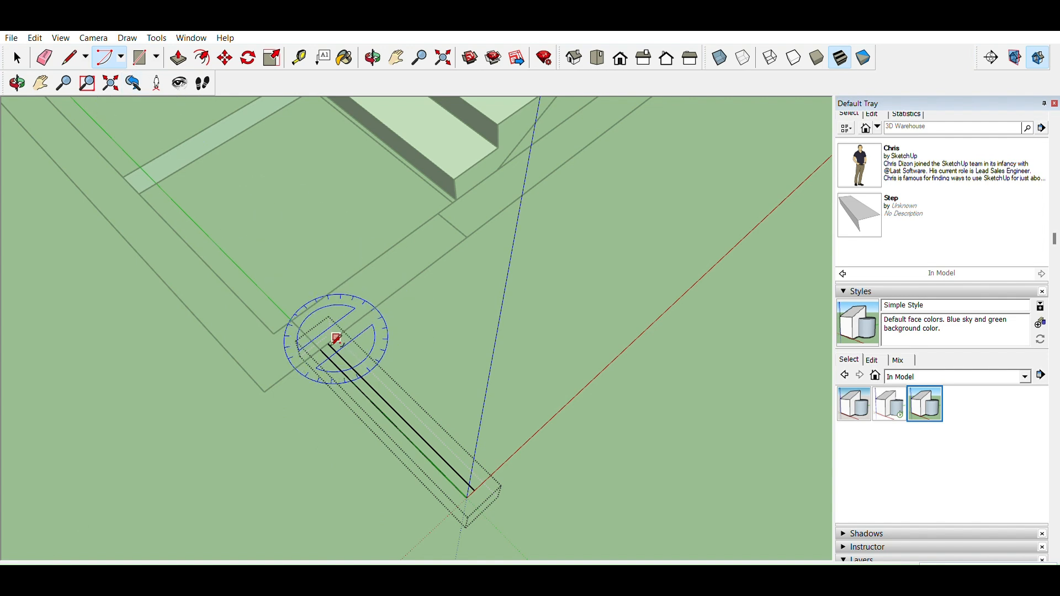
left_click(320, 349)
left_click(467, 497)
left_click(469, 237)
key("space")
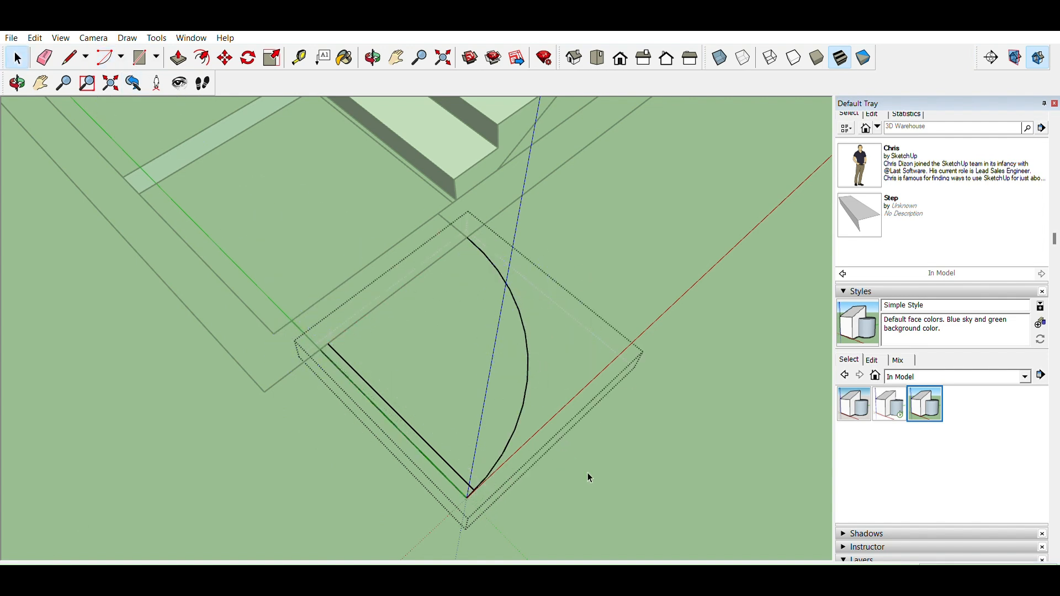
left_click(591, 470)
left_click(473, 484)
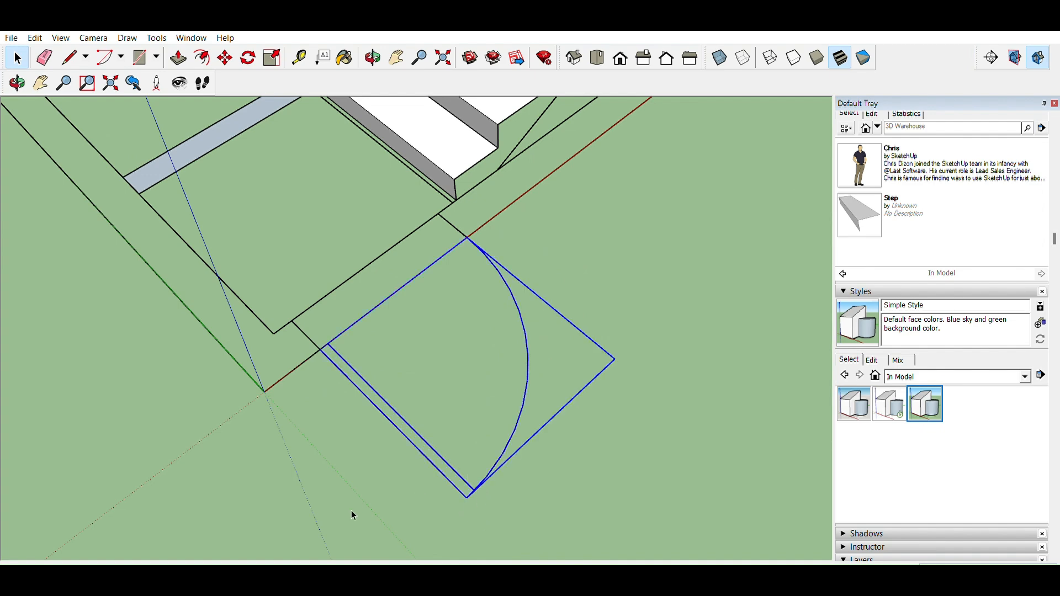
left_click(381, 453)
Select the stair flights of both levels together with the wall between them
middle_click_drag(381, 453, 346, 350)
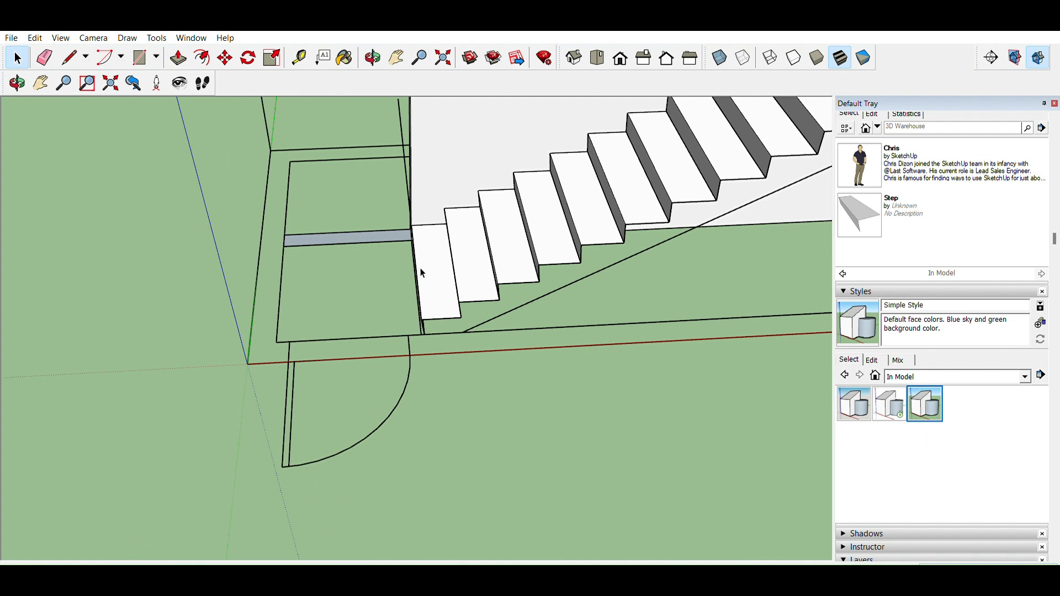
scroll(442, 243, "down", 2)
scroll(433, 303, "down", 6)
middle_click_drag(407, 304, 779, 102)
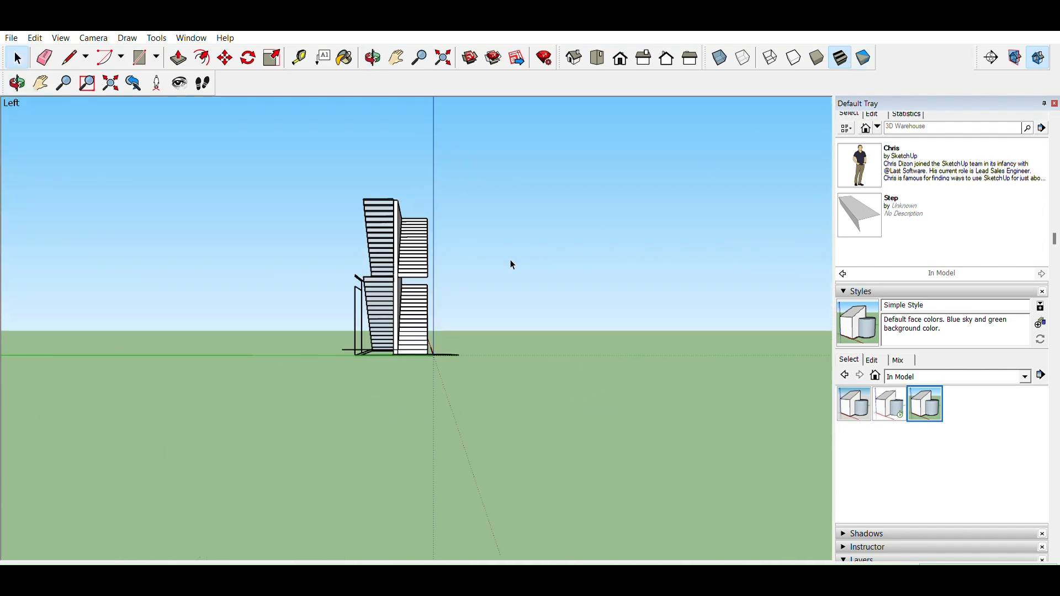
middle_click_drag(510, 260, 523, 263)
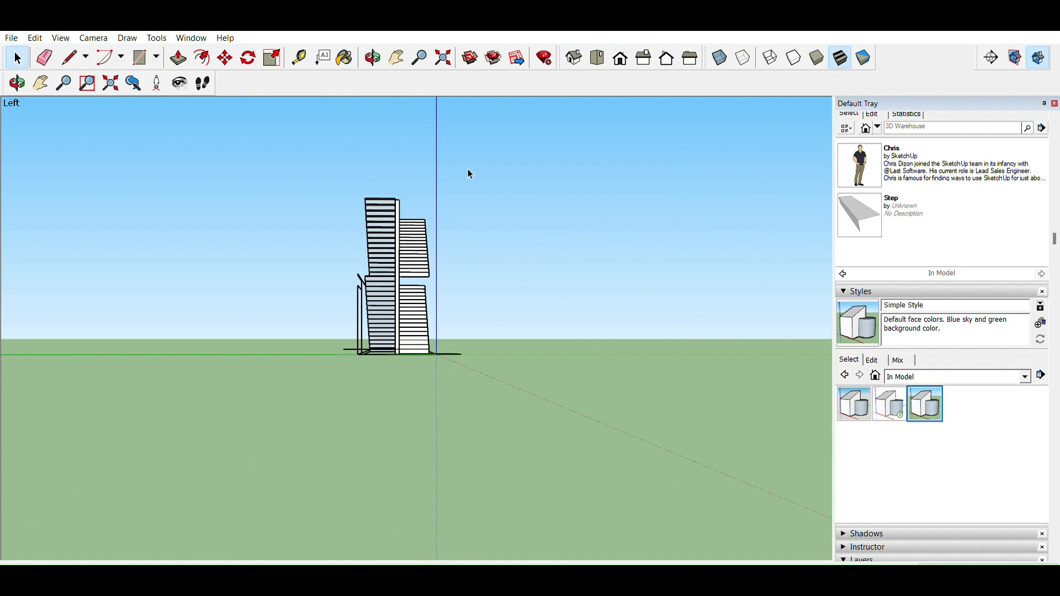
left_click_drag(301, 345, 312, 333)
middle_click_drag(434, 370, 332, 428)
scroll(430, 365, "up", 5)
middle_click_drag(526, 319, 486, 283)
scroll(246, 280, "up", 4)
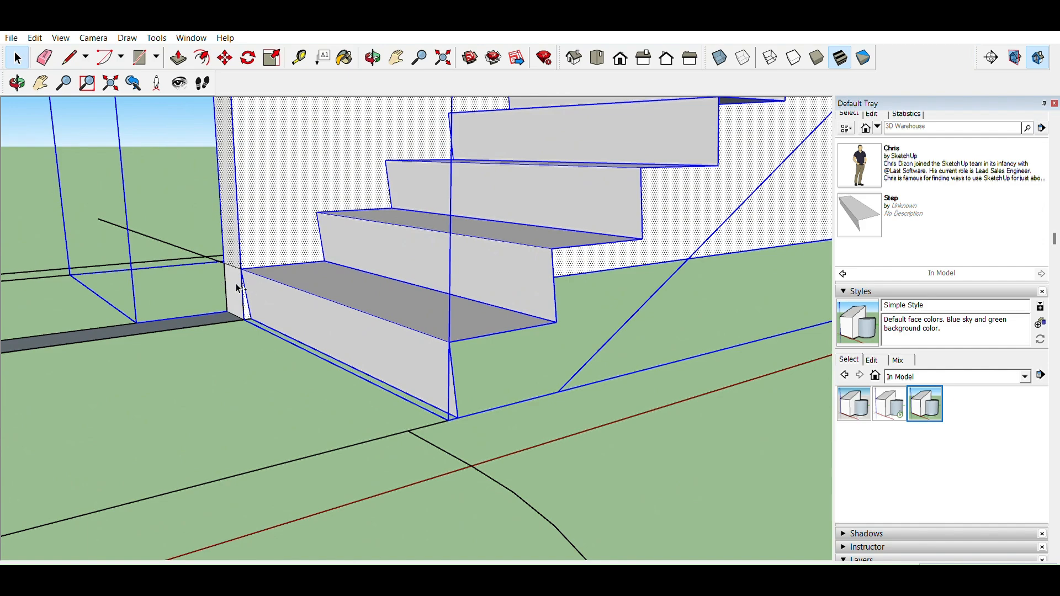
scroll(237, 284, "down", 3)
middle_click_drag(237, 285, 271, 250)
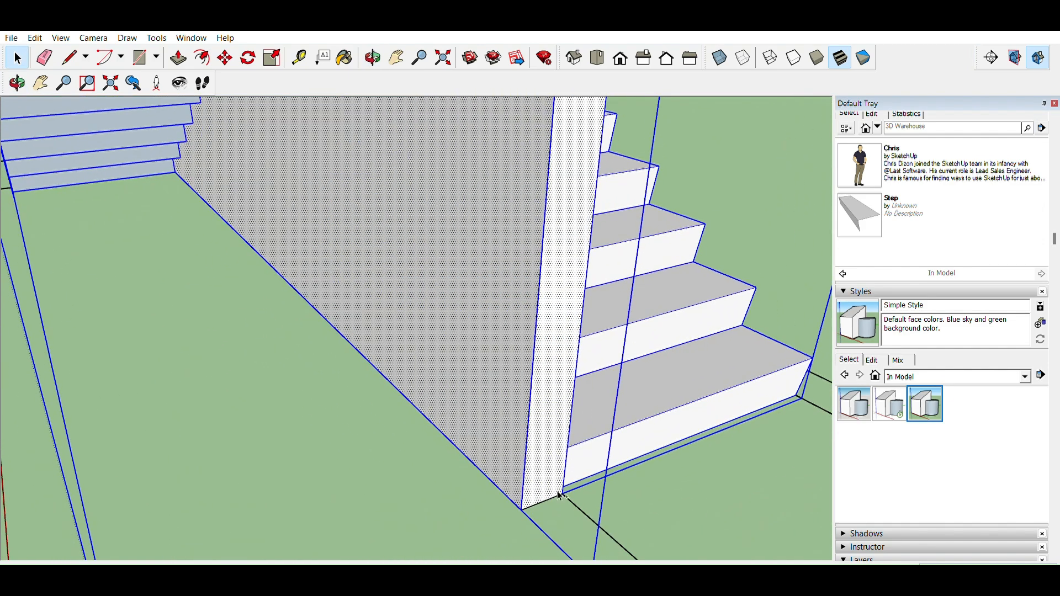
scroll(432, 378, "down", 1)
scroll(429, 374, "down", 4)
middle_click_drag(352, 336, 784, 387)
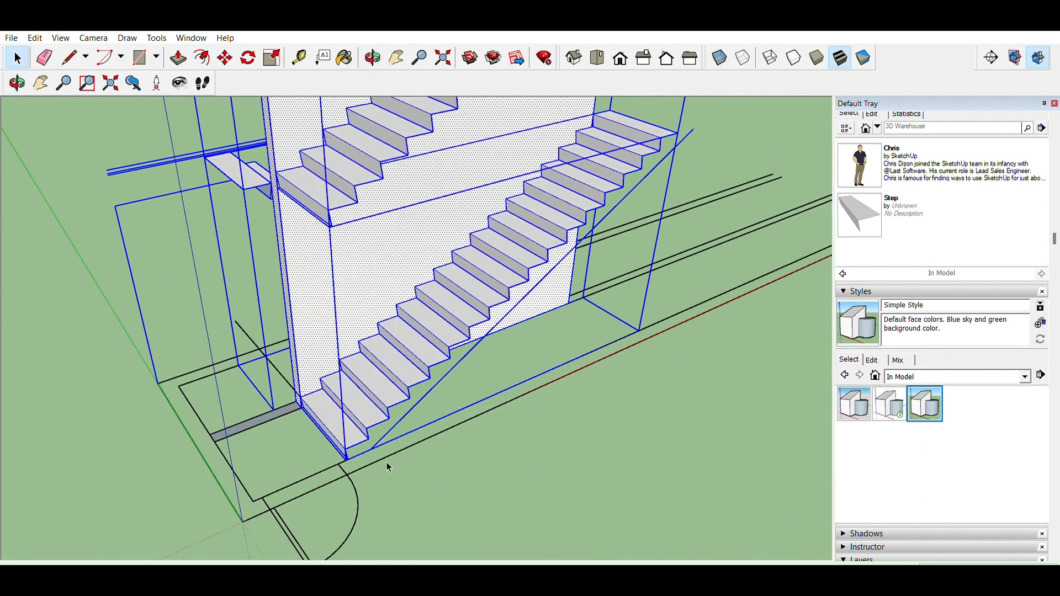
key("m")
scroll(359, 454, "up", 6)
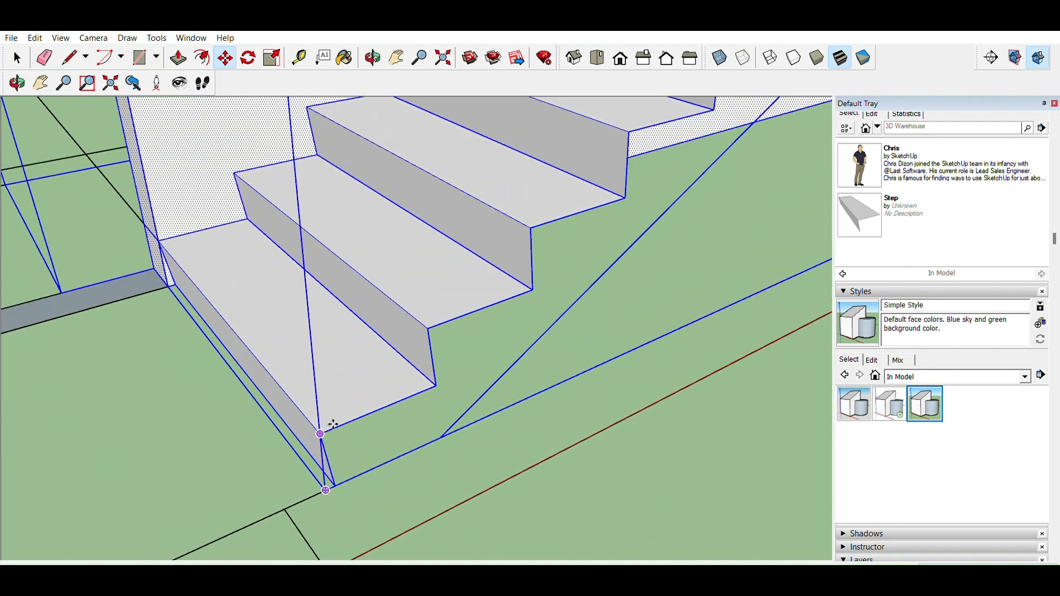
left_click(320, 435)
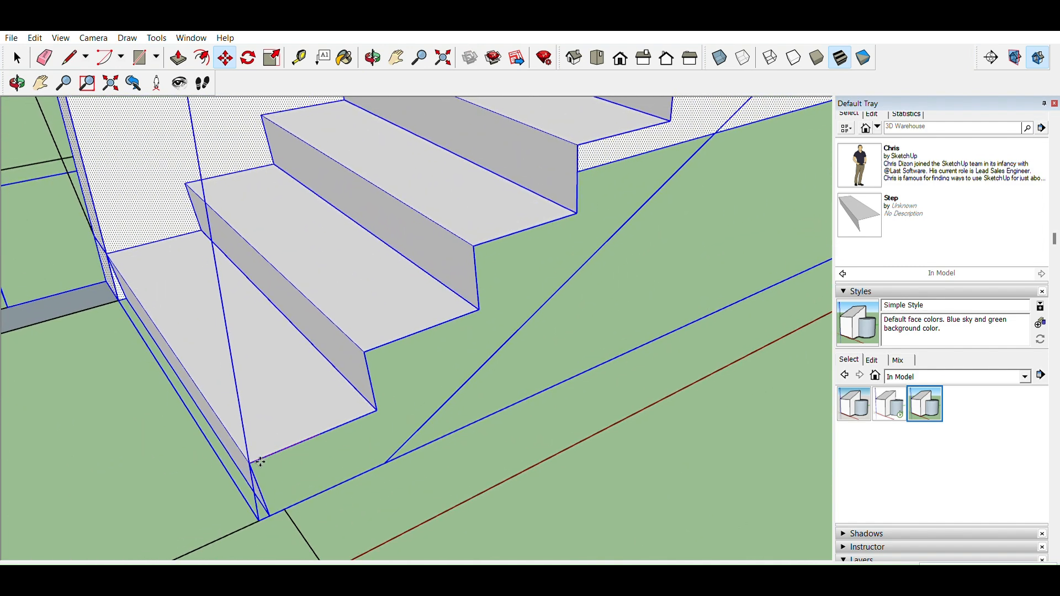
key("Escape")
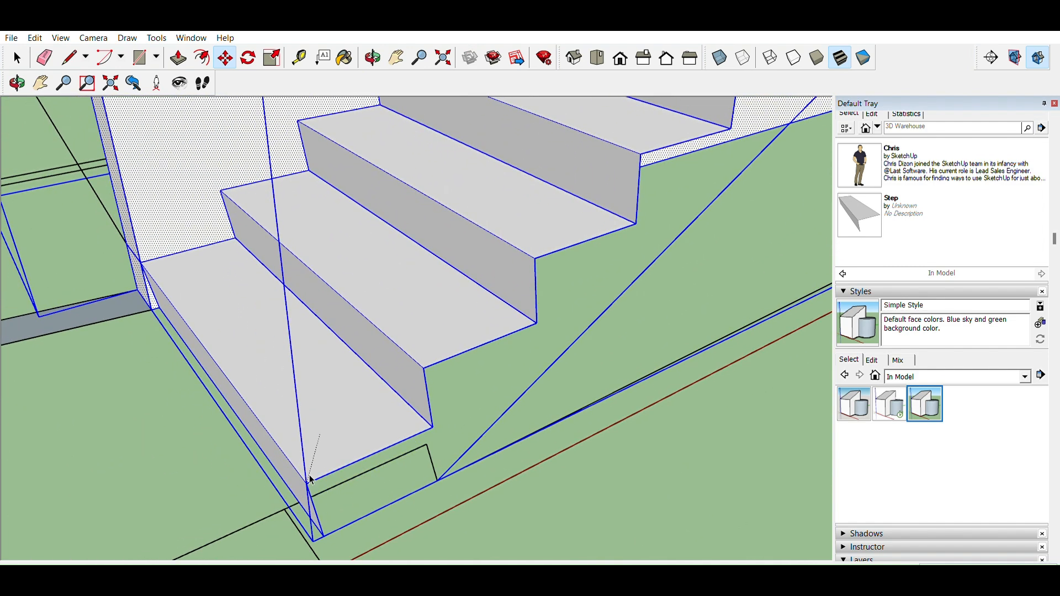
Move the selected stair flights and wall along the green axis until the first step meets the inner face of the entrance wall
key("space")
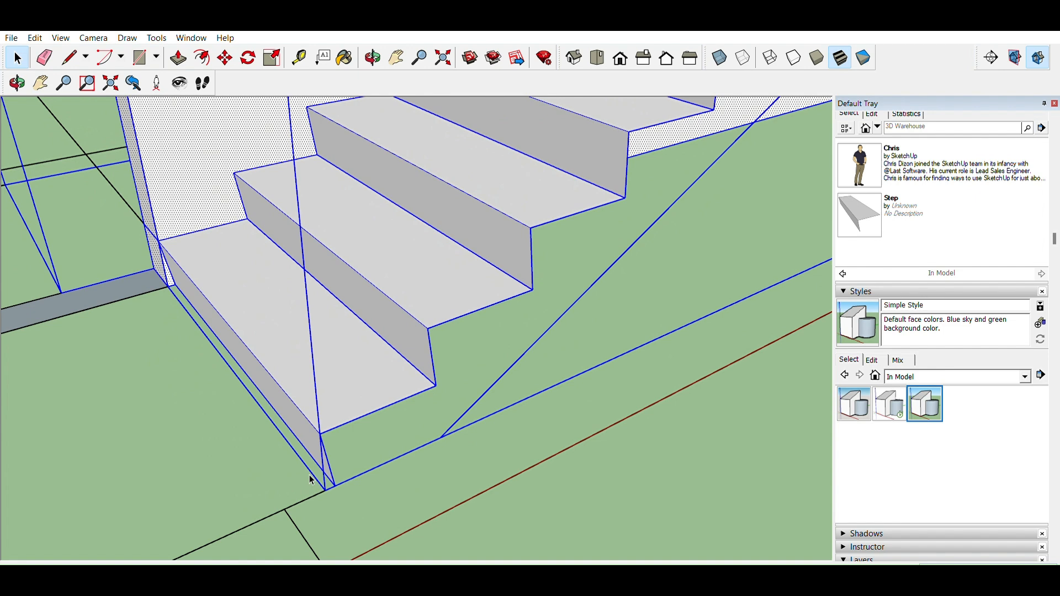
key("l")
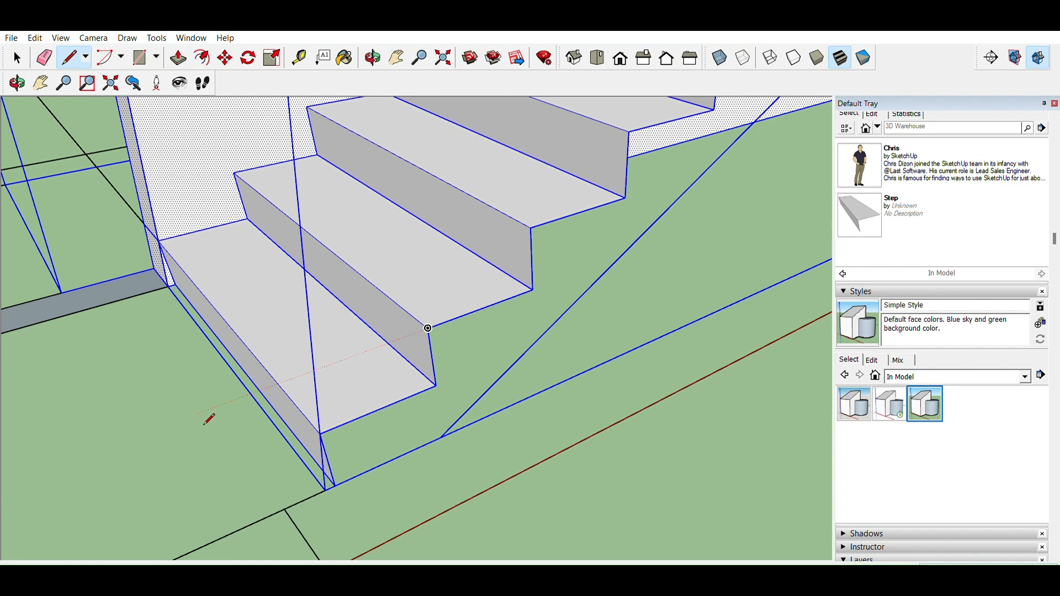
scroll(235, 344, "down", 2)
key("space")
scroll(241, 340, "down", 1)
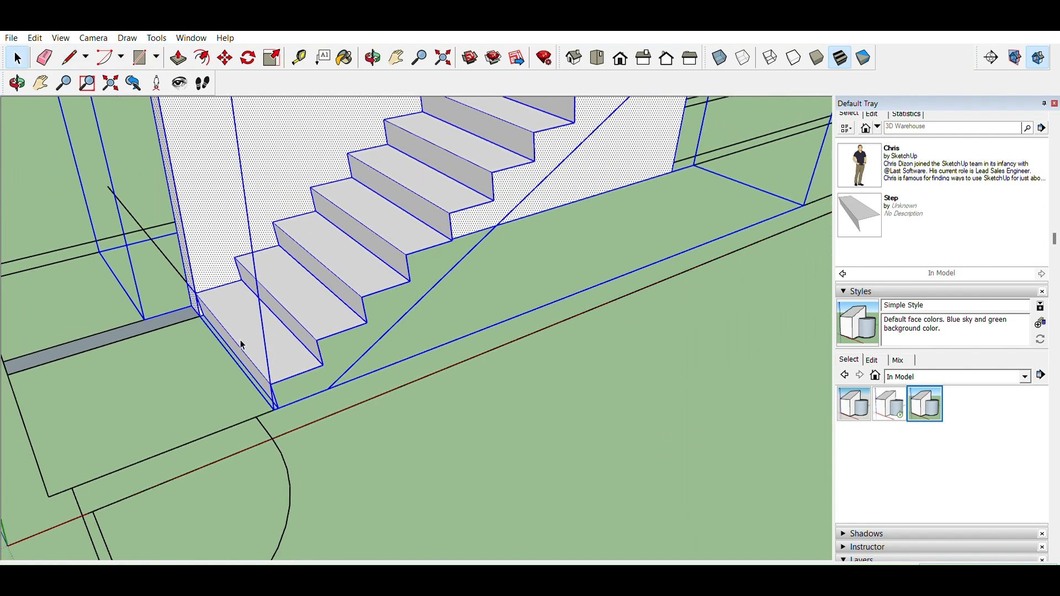
Copy the door component along the red axis on the outer side of the entrance wall
left_click(390, 425)
middle_click_drag(373, 423, 494, 366)
left_click(494, 374)
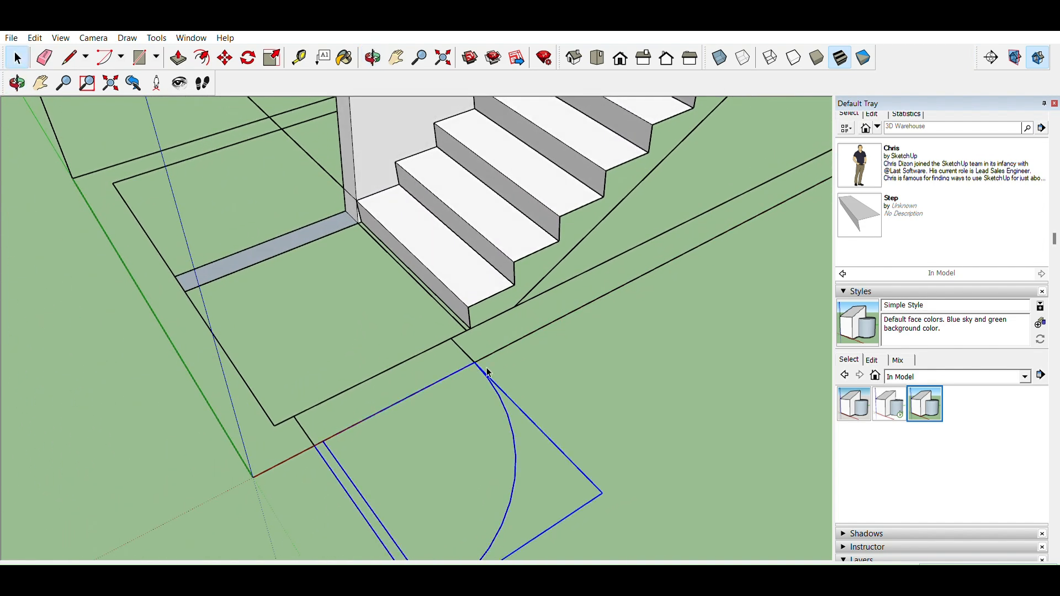
key("m")
key("ctrl")
left_click(305, 430)
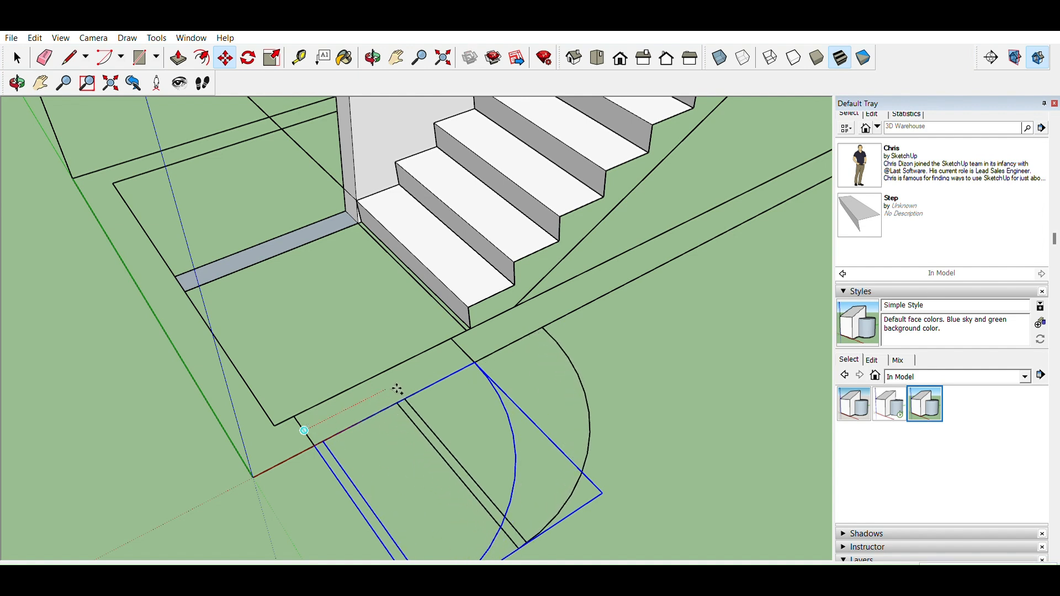
left_click(421, 431)
Mirror the copied door across the wall by scaling it by -1 along the green axis
middle_click_drag(436, 398, 442, 265)
left_click(273, 55)
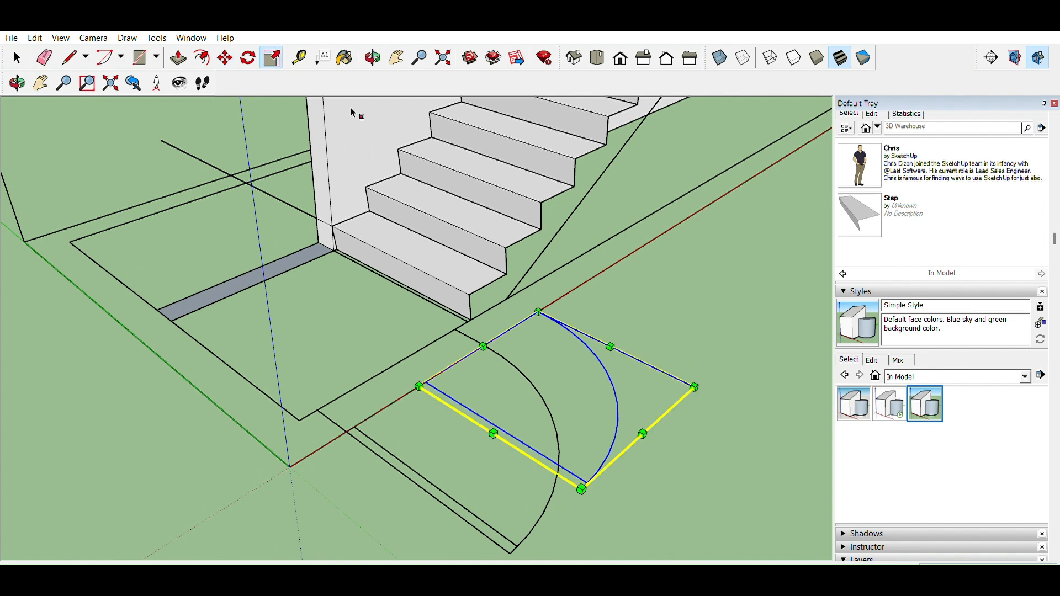
left_click_drag(643, 435, 641, 425)
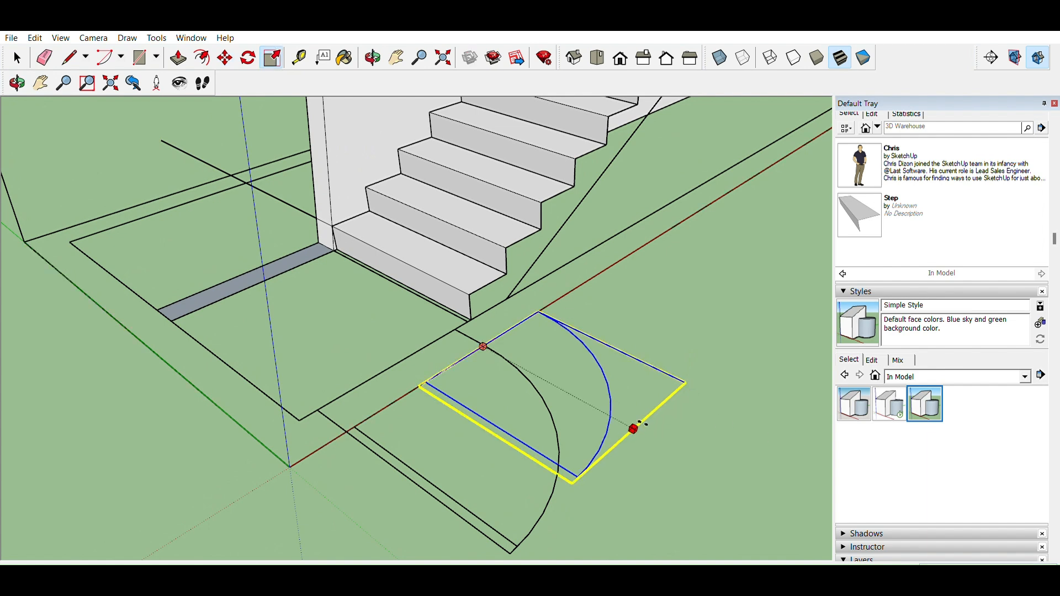
type("-1")
key("Return")
key("space")
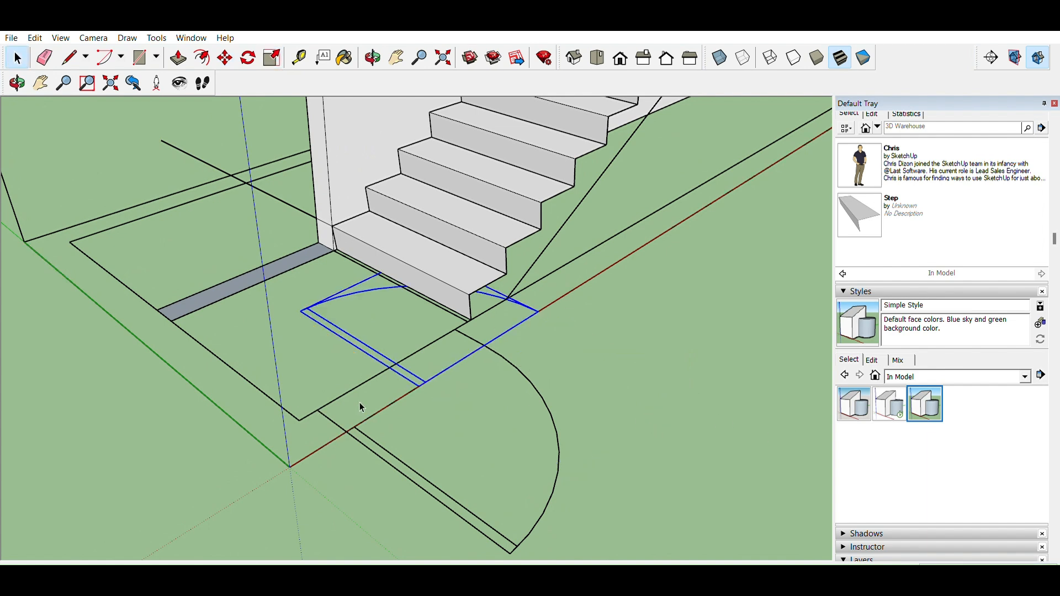
Move the mirrored door from its hinge corner to the doorway's inner jamb corner, so it swings towards the stairs
key("m")
left_click(418, 388)
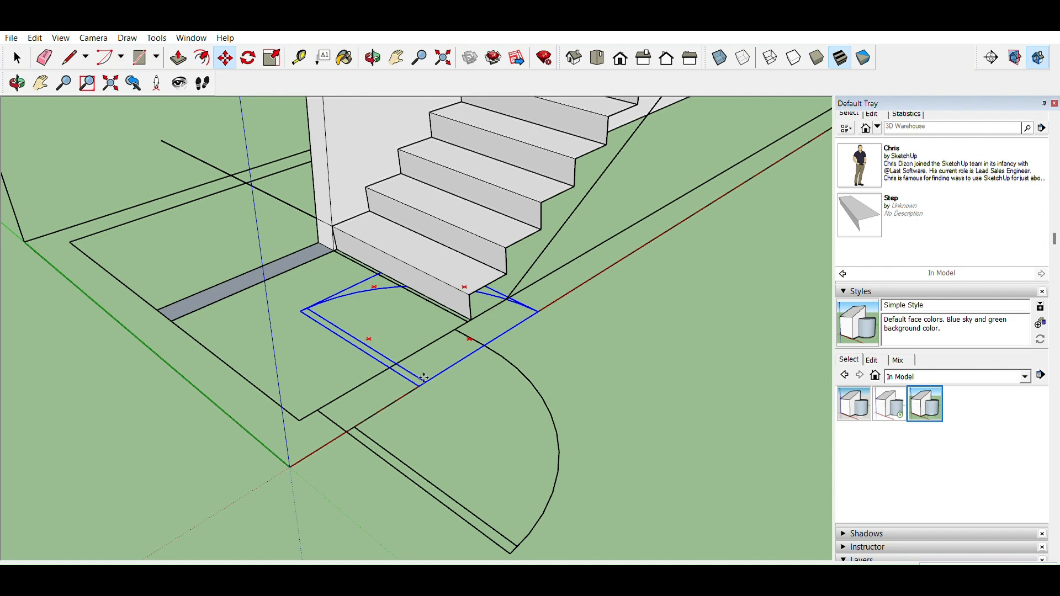
left_click(327, 407)
key("space")
middle_click_drag(271, 399, 547, 423)
left_click(461, 363)
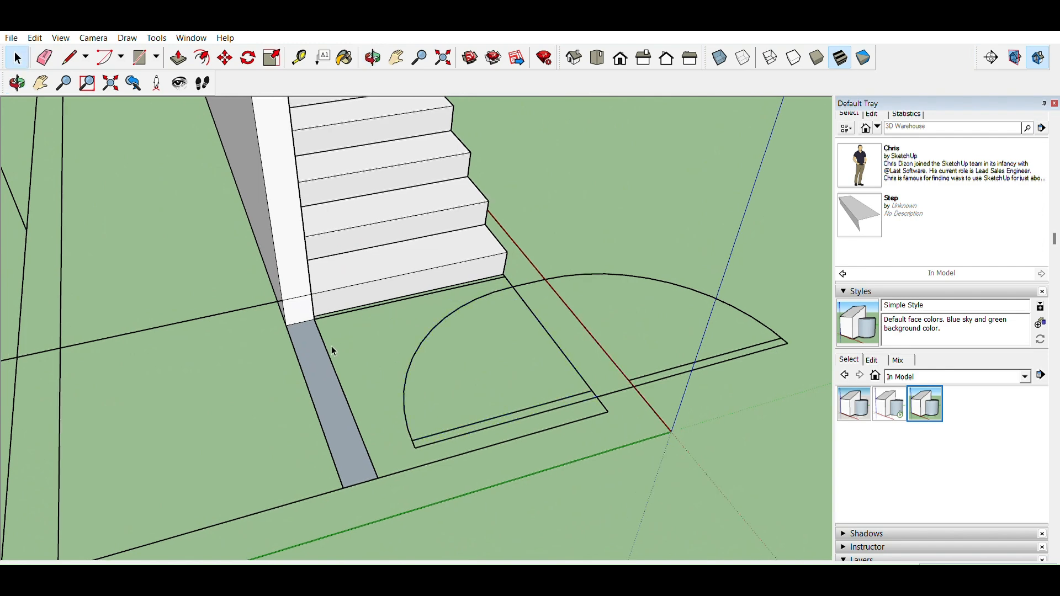
middle_click_drag(320, 312, 470, 356)
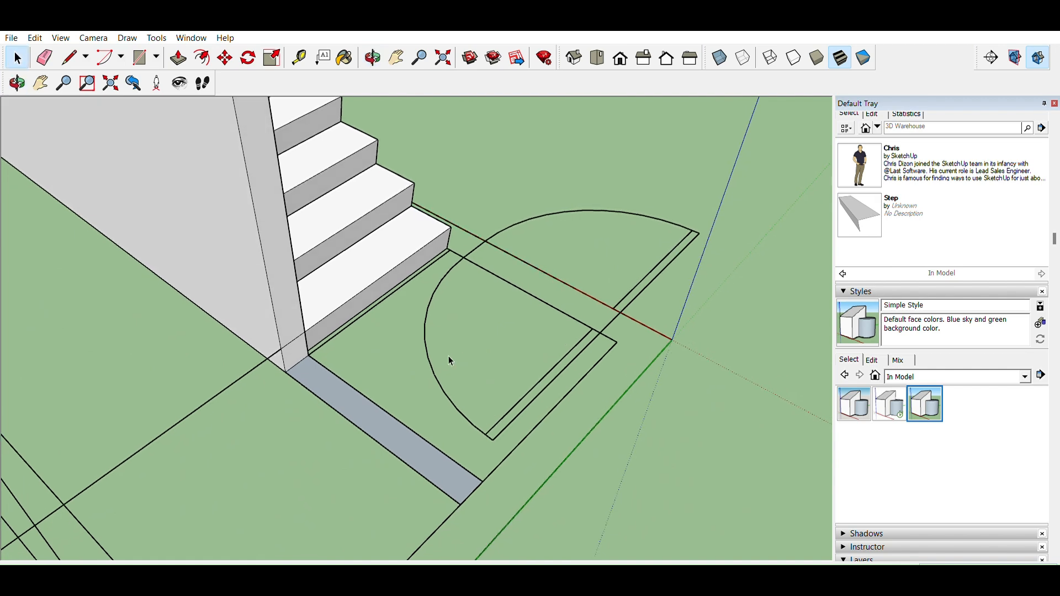
key("l")
left_click(309, 355)
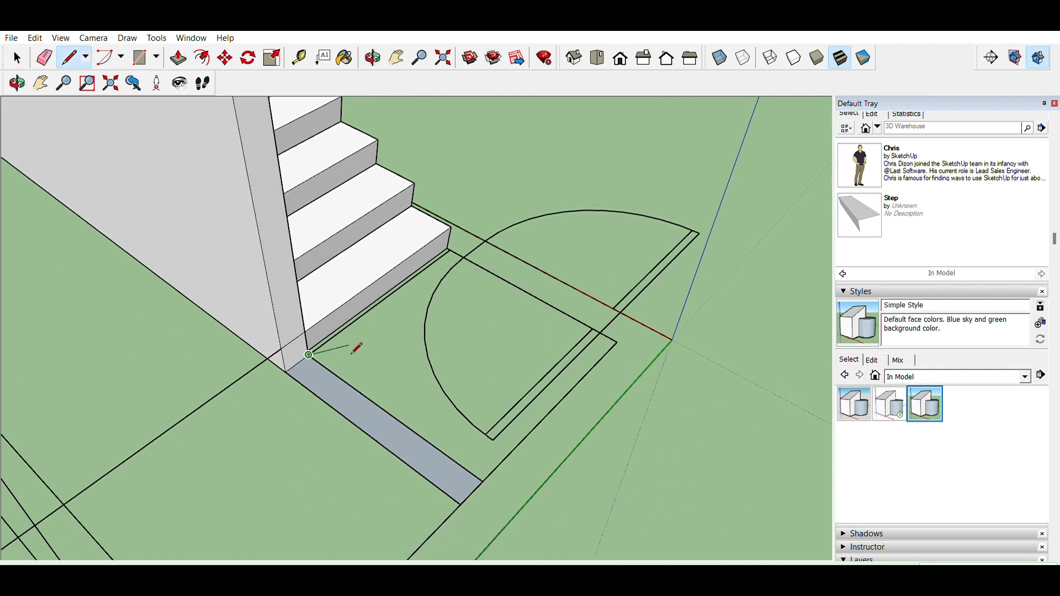
key("space")
left_click(376, 311)
left_click(382, 318)
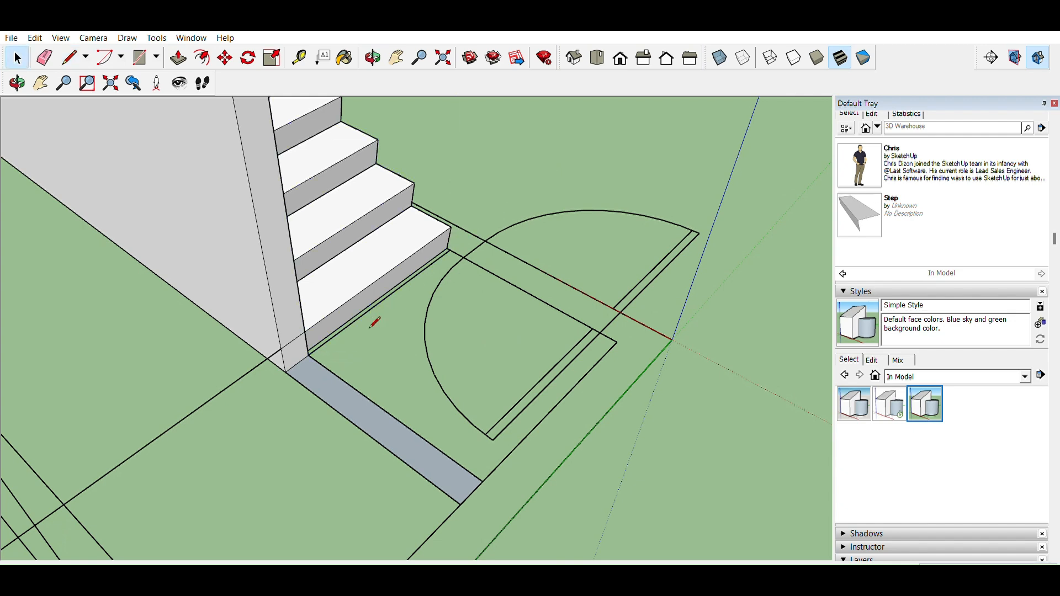
Draw a line from the dividing wall's end corner along the foot of the first step, crossing the entrance wall
key("l")
left_click(308, 351)
left_click(450, 250)
key("space")
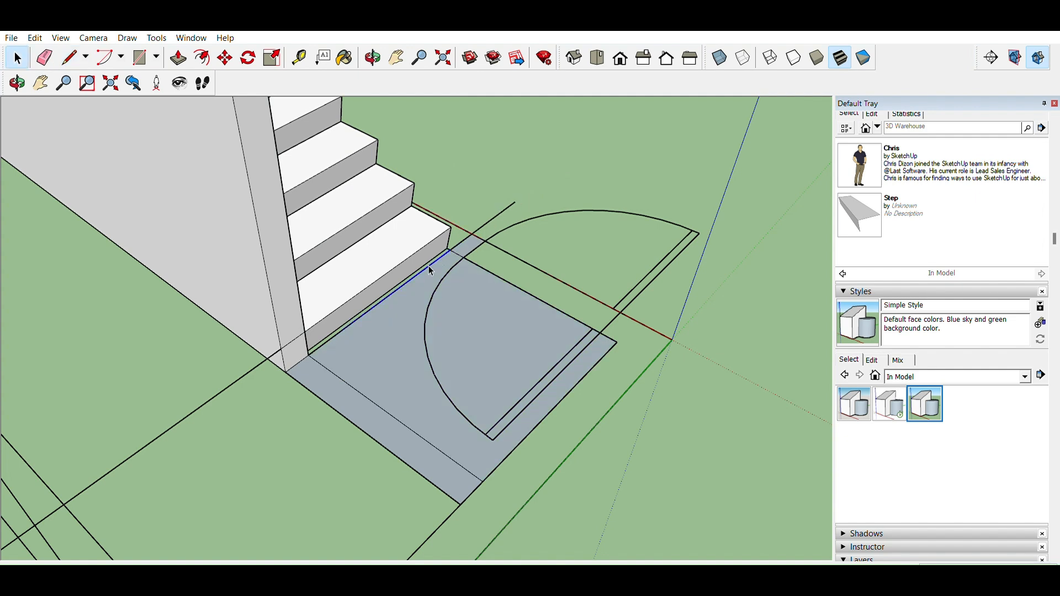
Rotate a copy of the line about the dividing wall's corner so it crosses the inner door's swing arc
key("m")
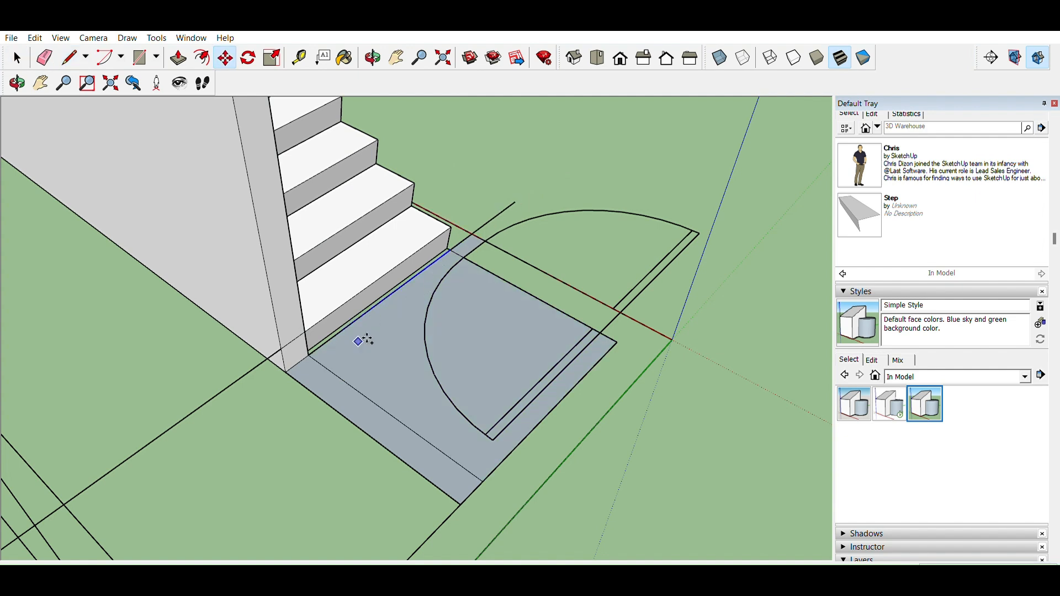
key("q")
left_click(308, 355)
left_click(345, 328)
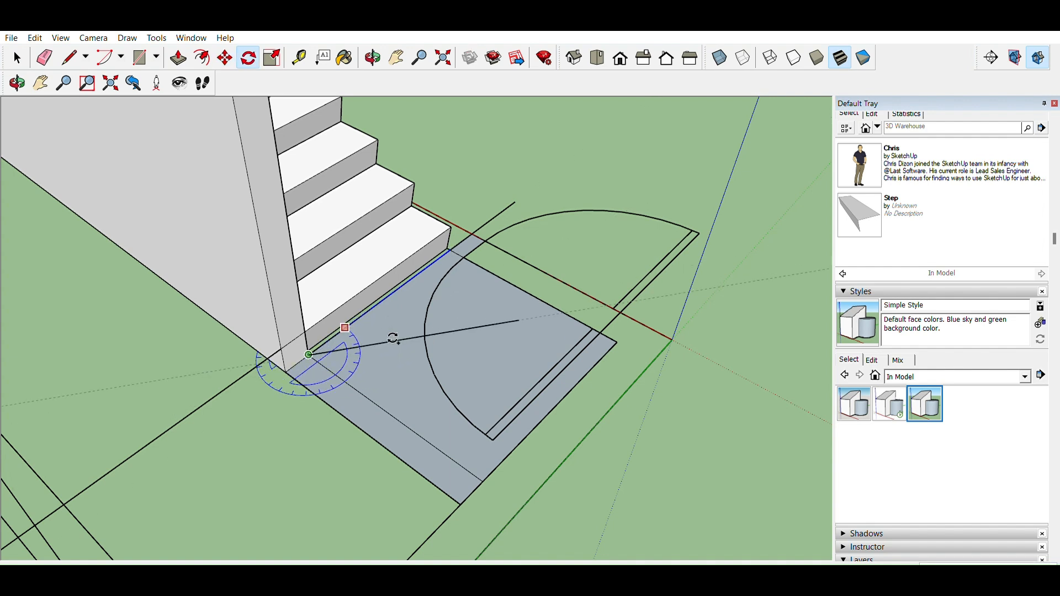
left_click(393, 336)
Delete the original line along the first step and its overhang beyond the entrance wall, keeping the rotated copy
key("space")
left_click(494, 220)
key("Delete")
left_click(452, 248)
key("Delete")
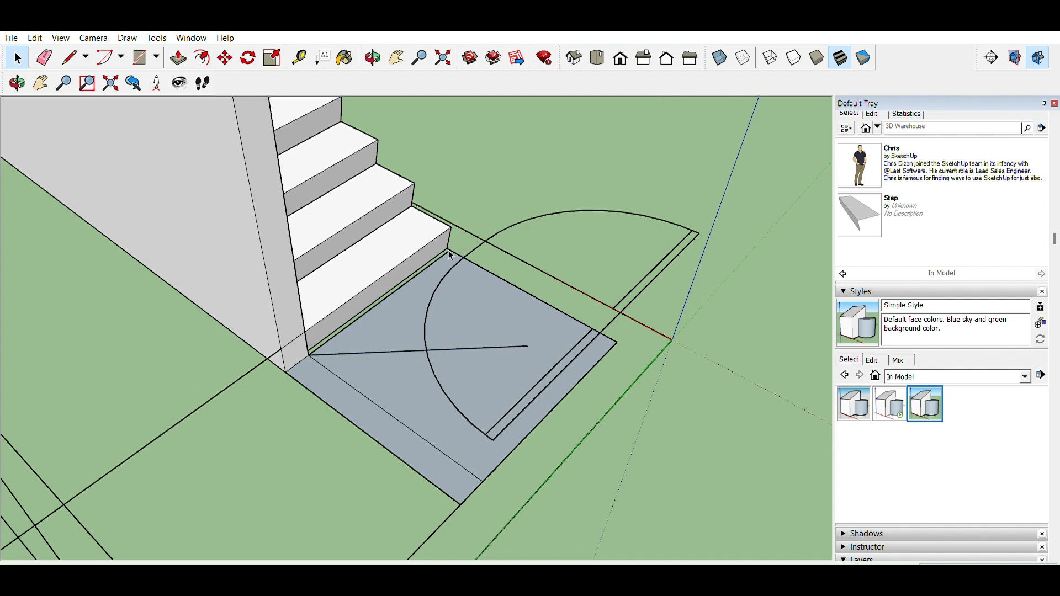
key("Delete")
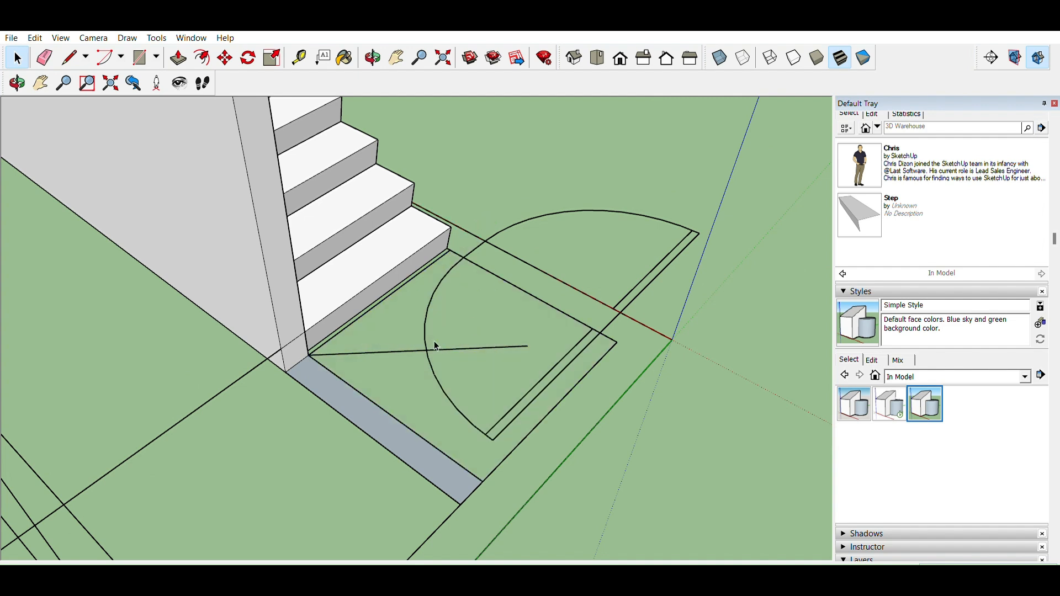
key("l")
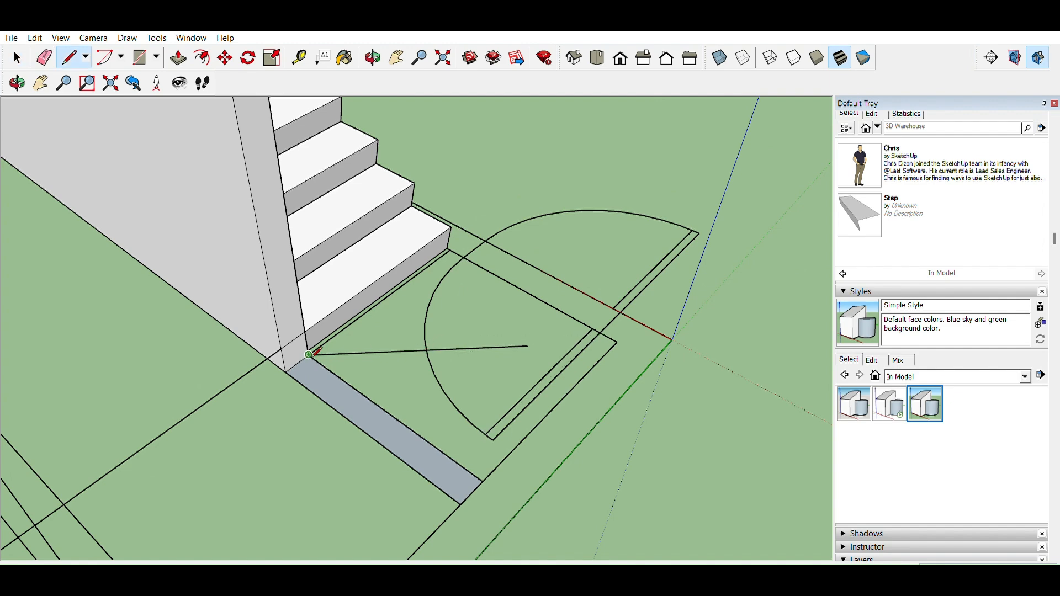
scroll(425, 350, "up", 4)
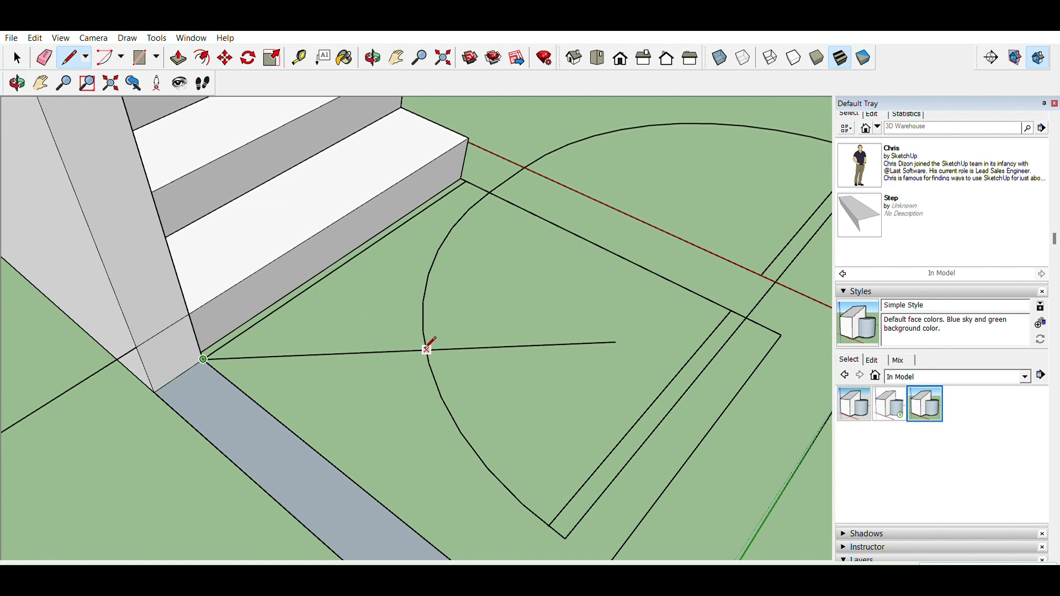
key("space")
scroll(409, 318, "down", 3)
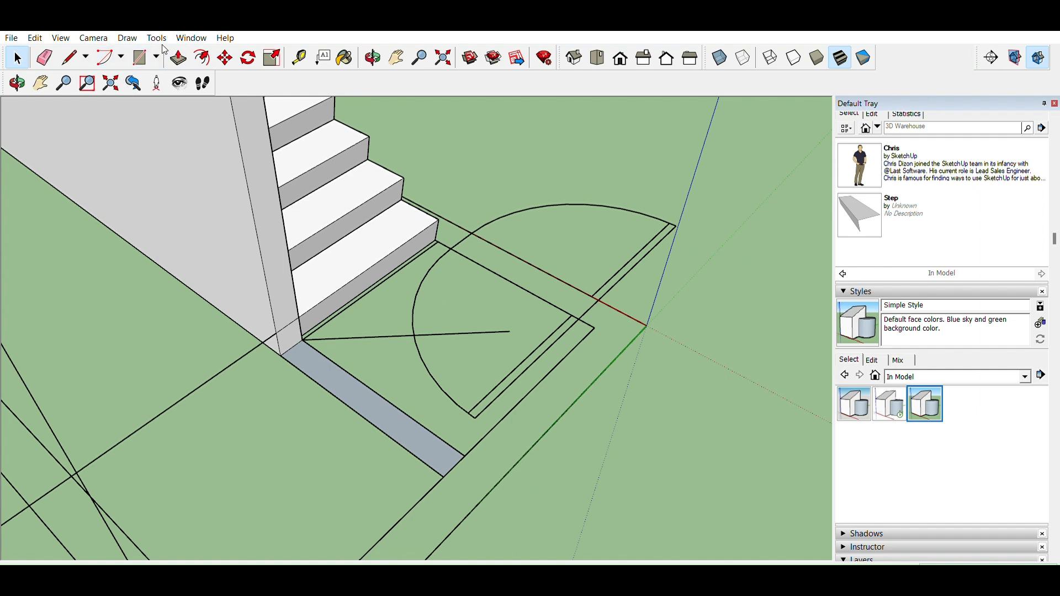
Draw a small circle on the ground outside the floor plan, beyond the green axis
key("c")
scroll(386, 130, "down", 3)
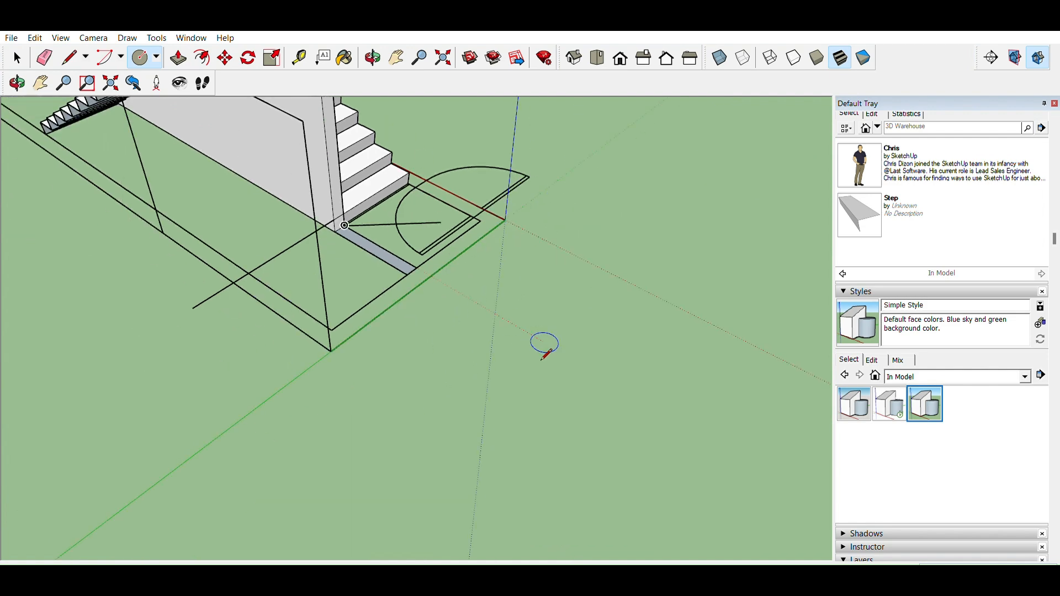
left_click(547, 343)
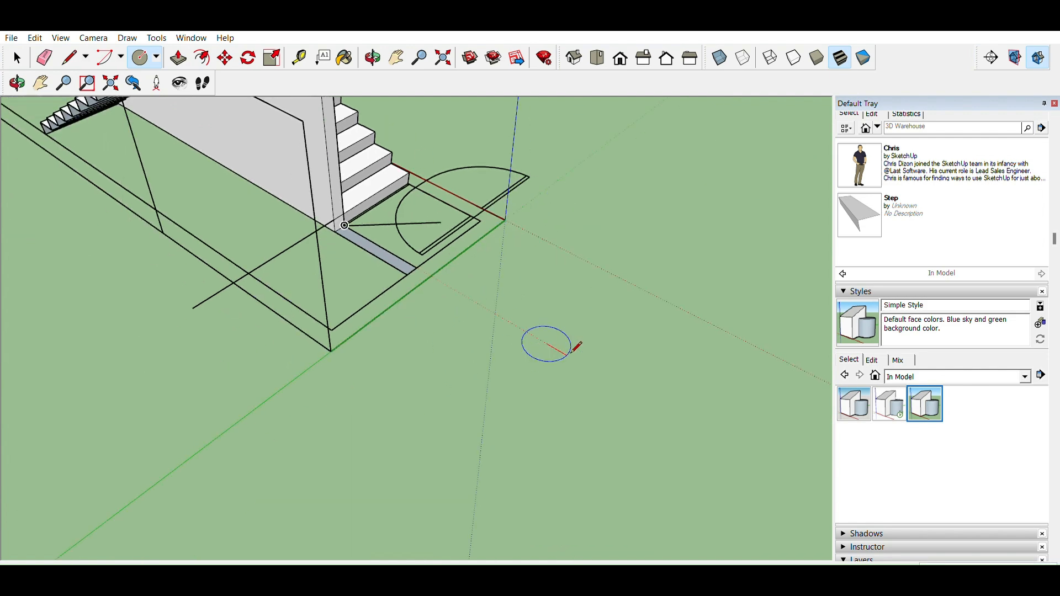
Finish the circle on the ground in front of the staircase and group its face with its outline
key("Return")
key("space")
double_click(573, 332)
key("ctrl+g")
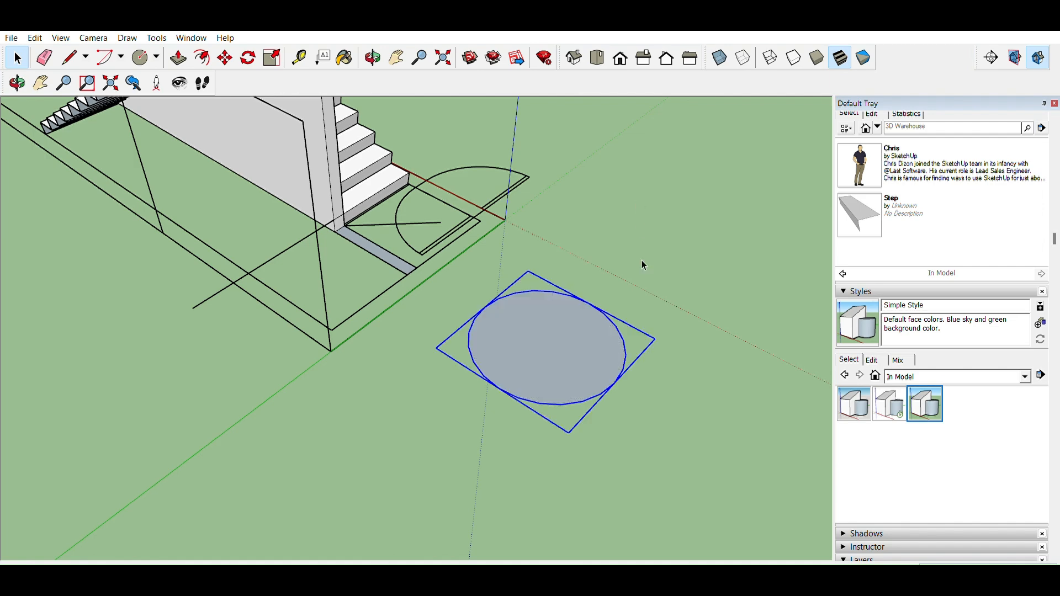
Move the circle group by its center onto the wall's bottom corner beside the first step
key("m")
scroll(613, 244, "down", 5)
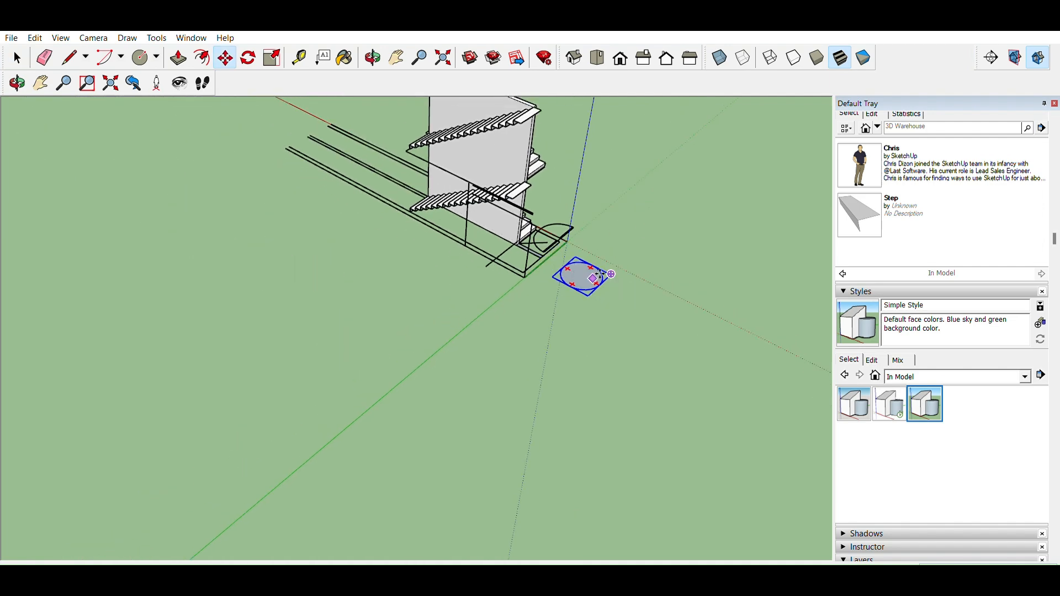
scroll(590, 267, "down", 2)
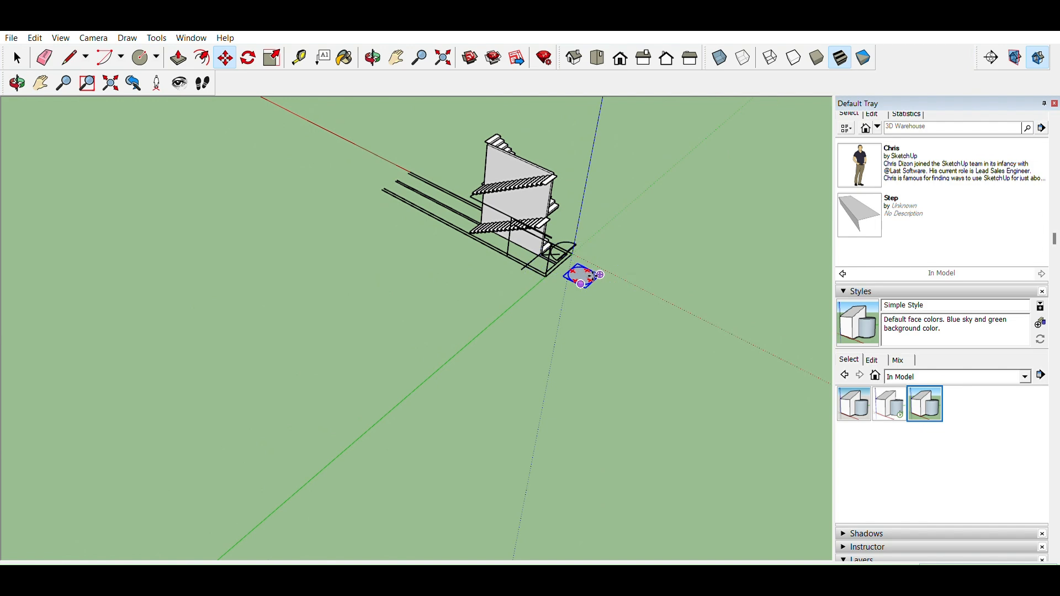
scroll(589, 271, "up", 5)
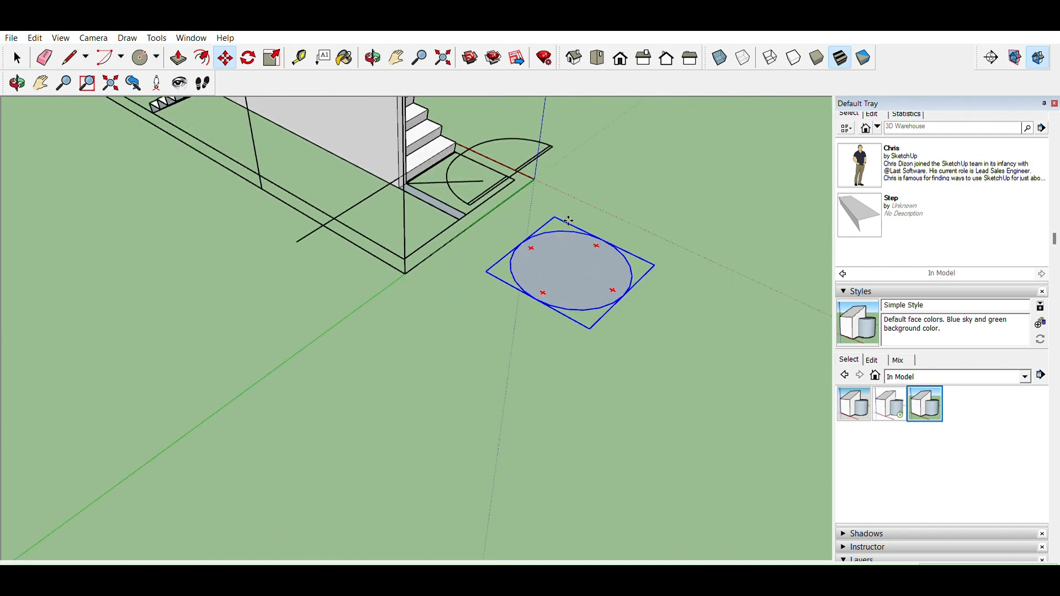
left_click(575, 268)
scroll(566, 234, "down", 2)
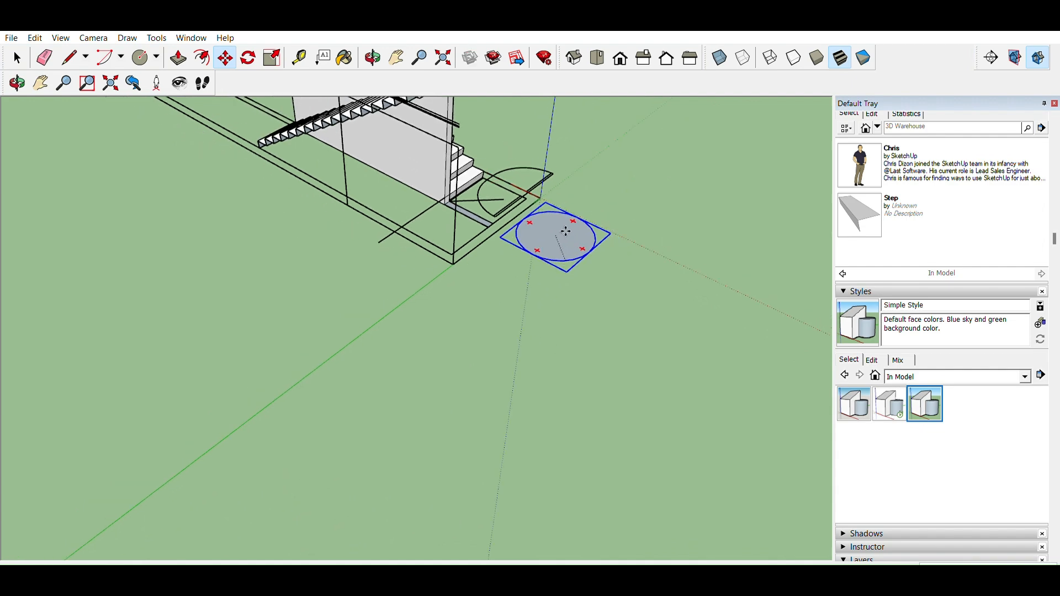
middle_click_drag(565, 232, 571, 307, "shift")
scroll(519, 284, "up", 4)
scroll(517, 285, "up", 4)
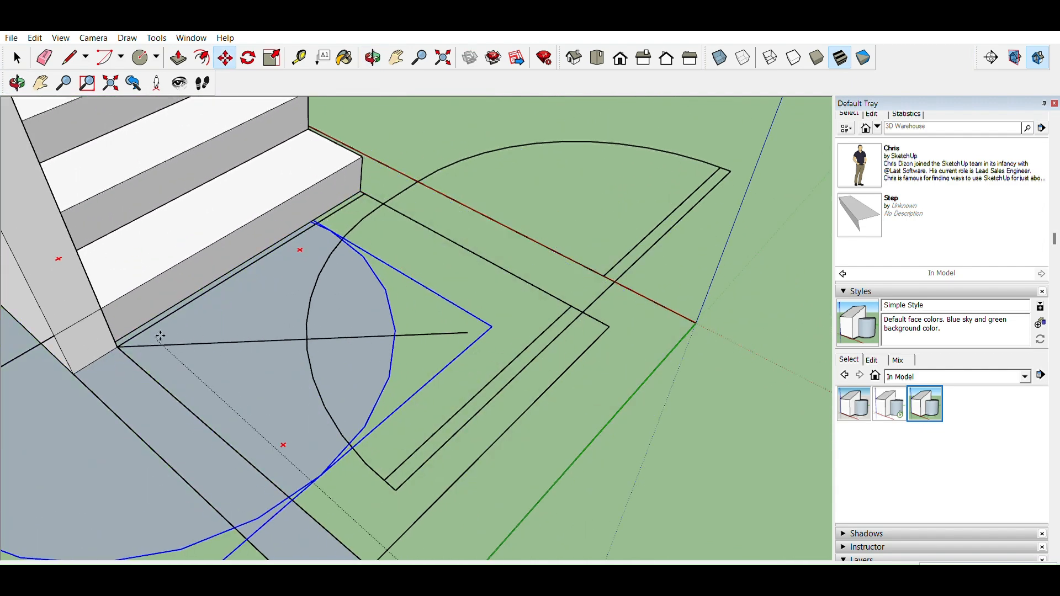
left_click(132, 341)
middle_click_drag(334, 350, 540, 374)
key("space")
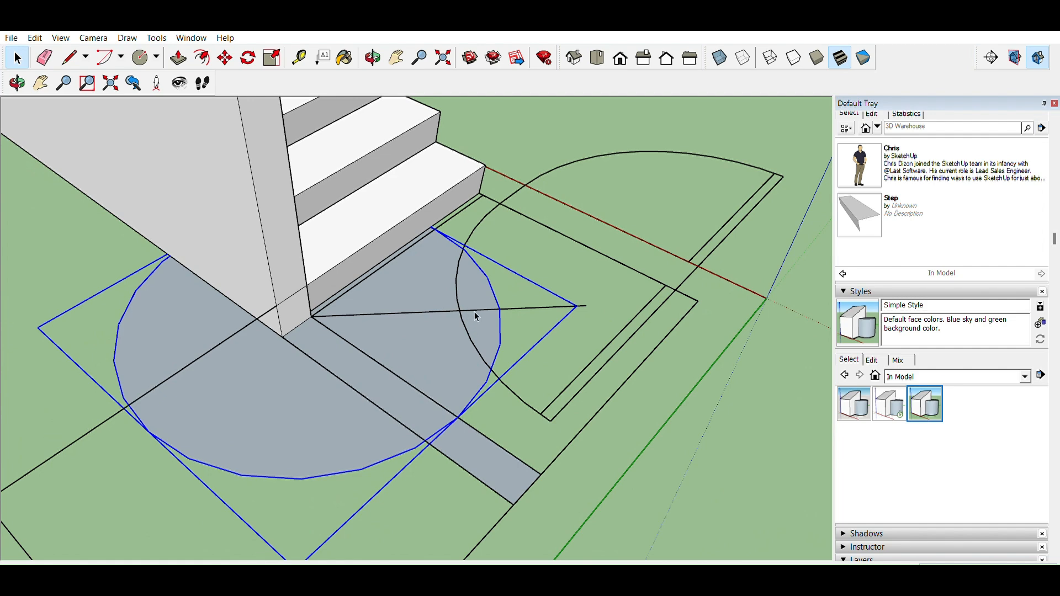
Select the wall, the stair flights and the circle at their base together
scroll(475, 313, "down", 6)
middle_click_drag(474, 309, 293, 136)
scroll(332, 182, "down", 4)
middle_click_drag(456, 239, 453, 133)
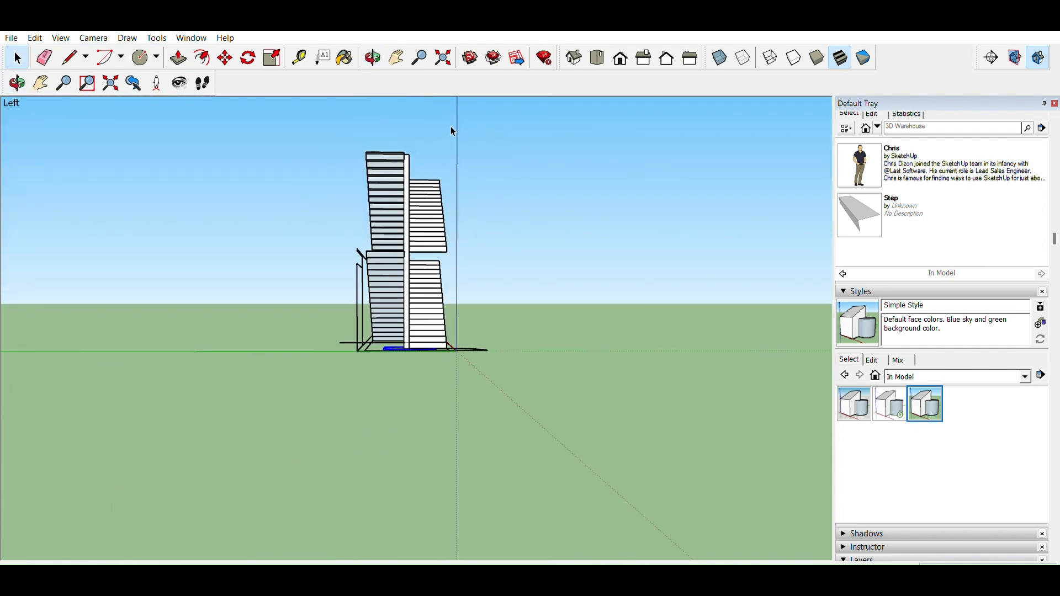
left_click_drag(380, 258, 317, 324)
left_click_drag(390, 314, 394, 313)
middle_click_drag(497, 306, 190, 379)
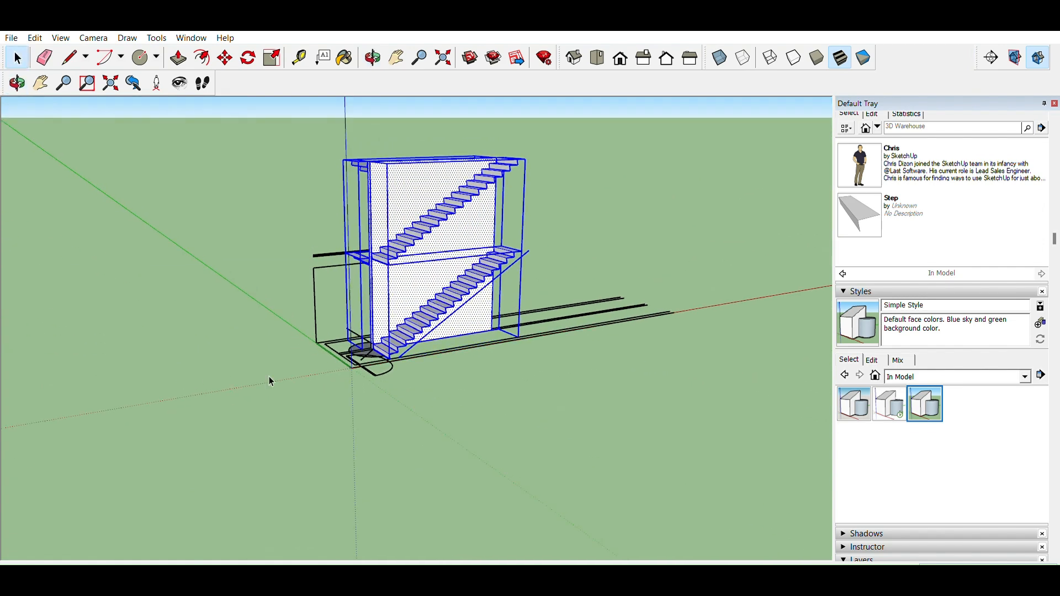
scroll(329, 327, "up", 8)
left_click(311, 347, "shift")
middle_click_drag(316, 349, 394, 486)
Try to move the selected wall, stairs and circle from the circle's crossing with the diagonal line toward the arc outline, and clear the selection
key("m")
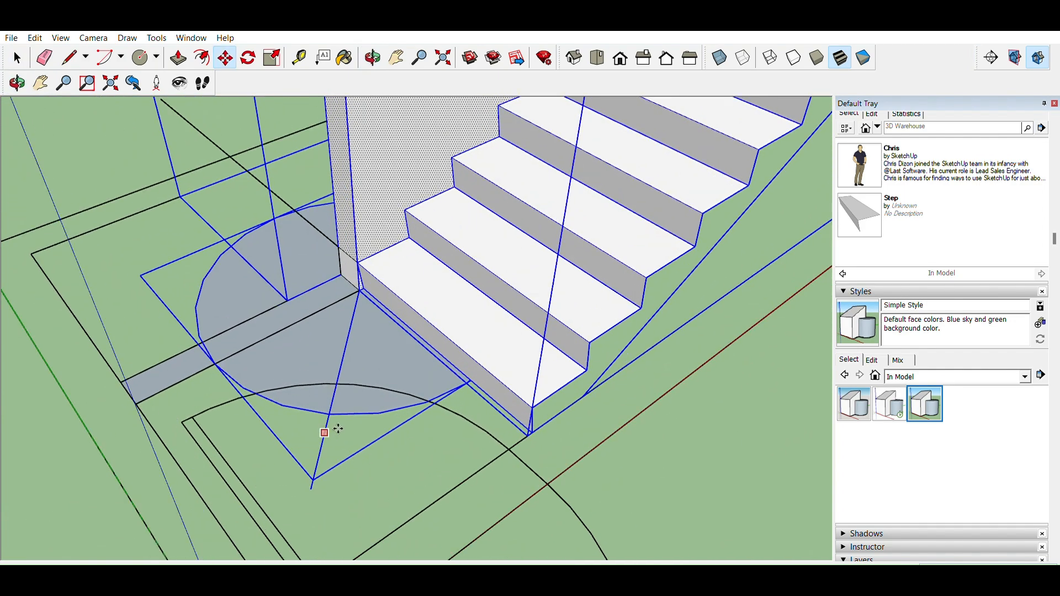
scroll(331, 426, "up", 4)
scroll(354, 390, "up", 1)
left_click(359, 384)
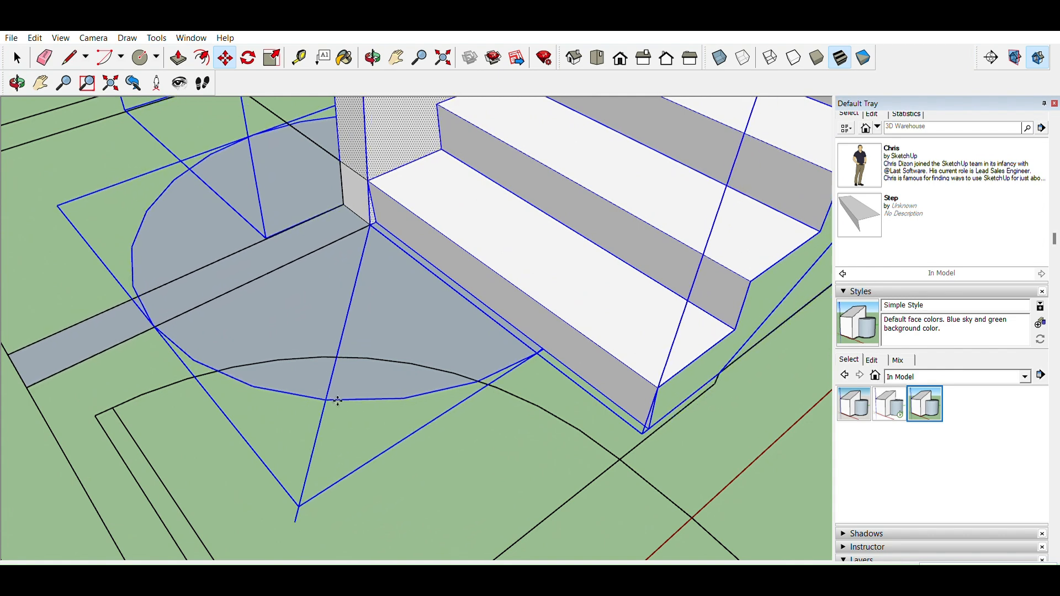
key("Escape")
scroll(349, 395, "down", 5)
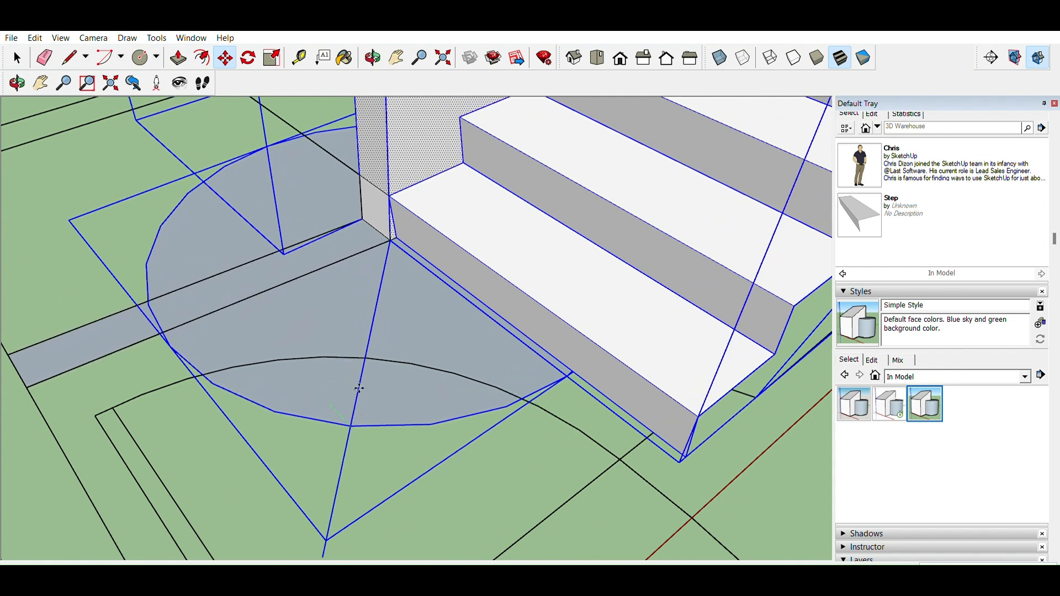
scroll(279, 260, "down", 4)
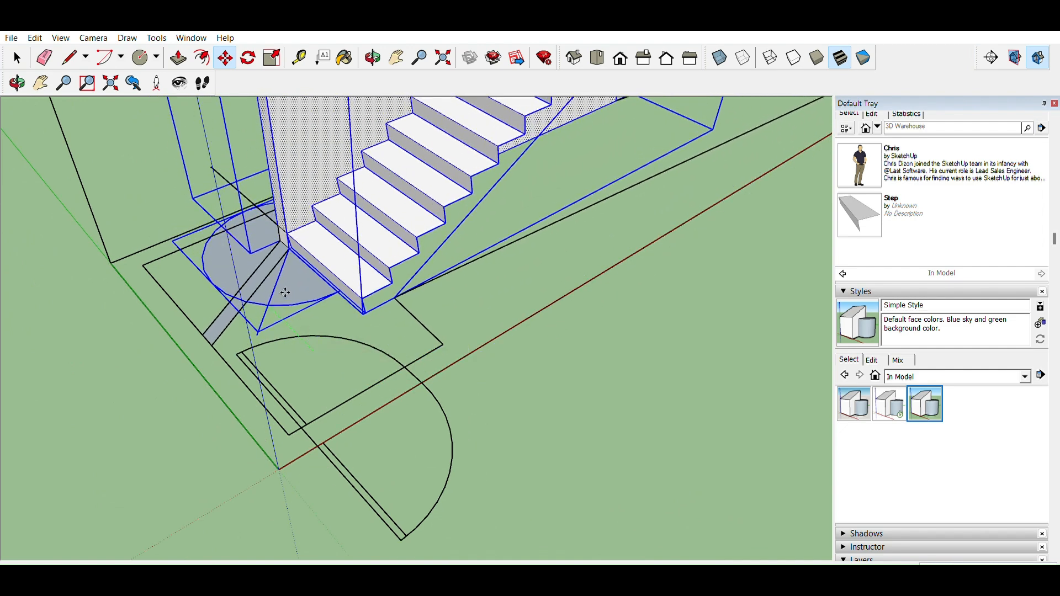
scroll(287, 291, "up", 5)
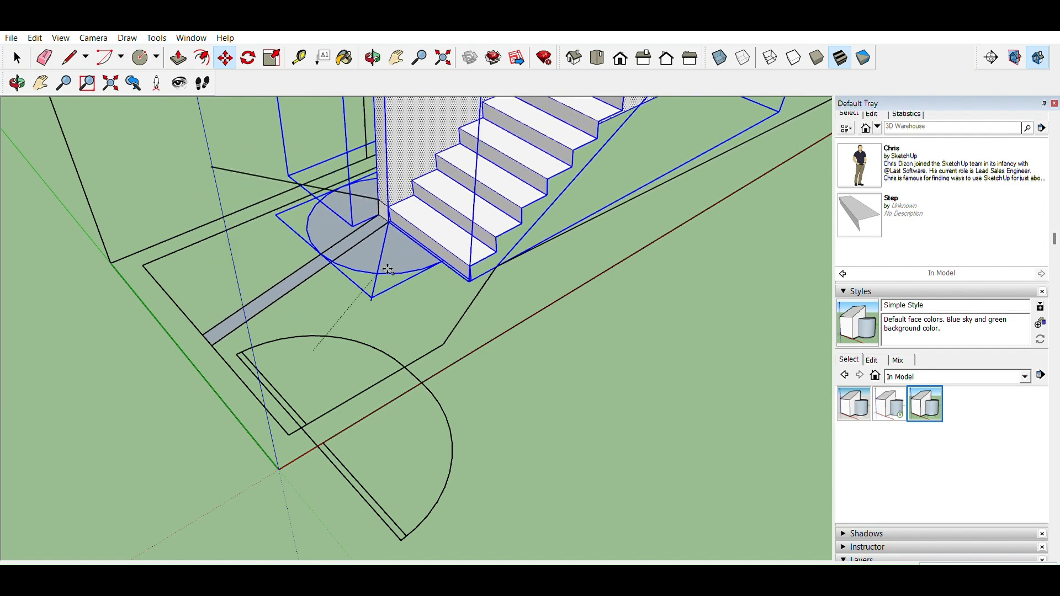
scroll(385, 309, "up", 3)
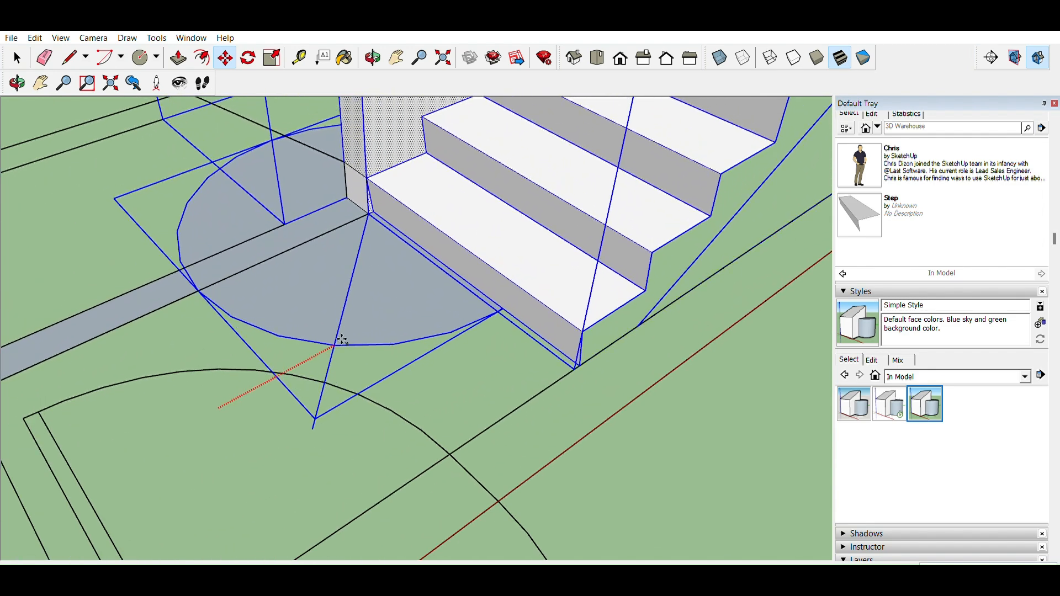
scroll(339, 340, "up", 2)
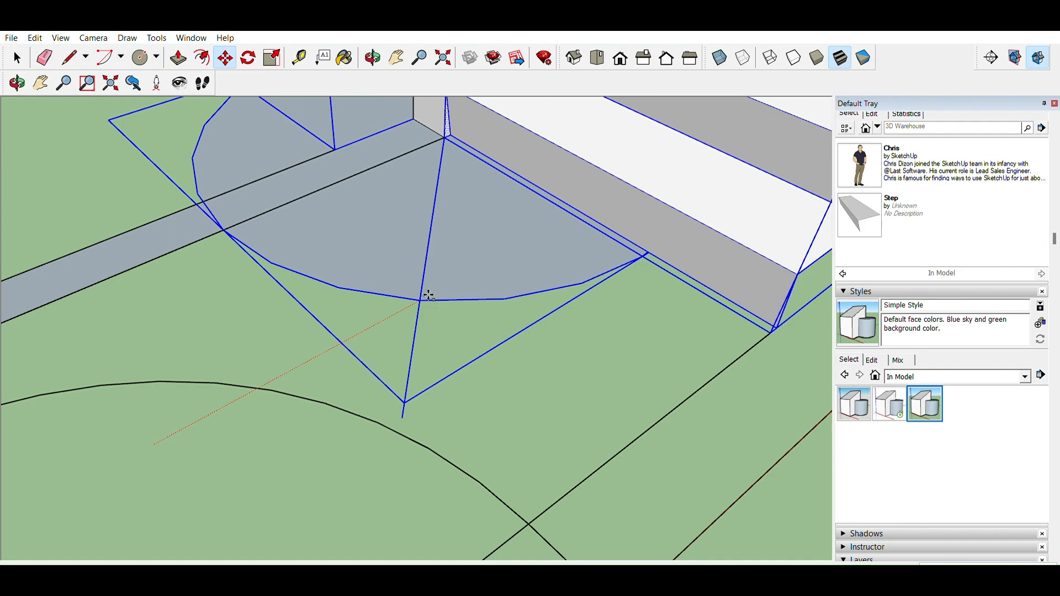
key("Escape")
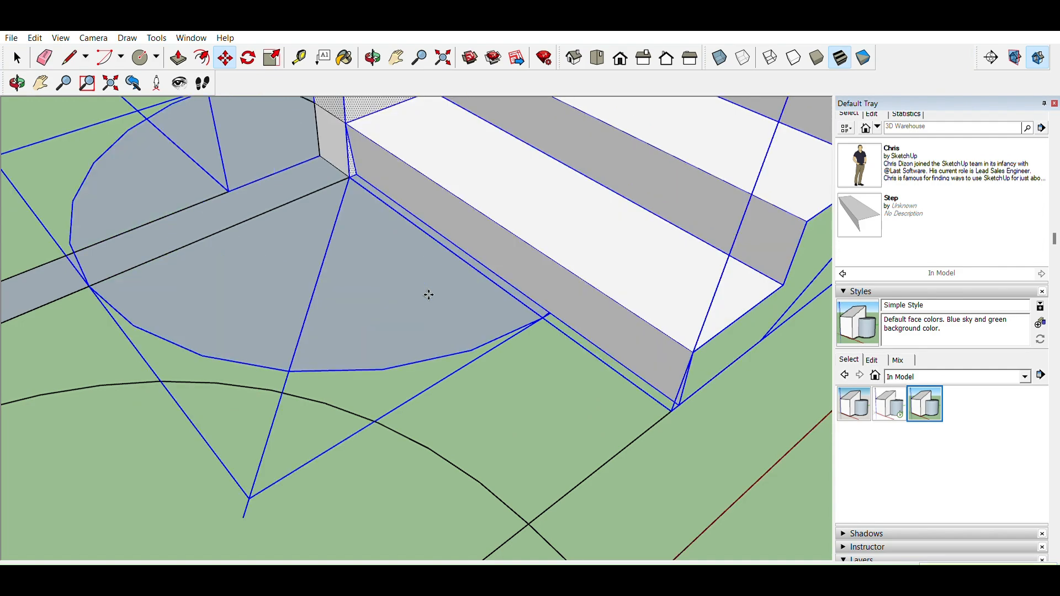
key("space")
middle_click_drag(370, 288, 504, 310)
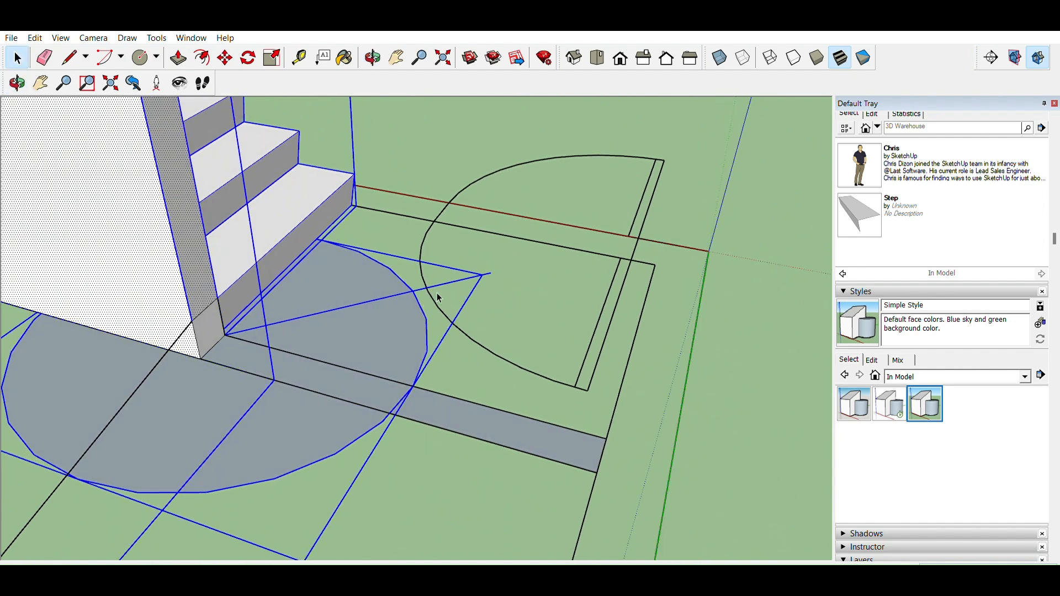
left_click(458, 321)
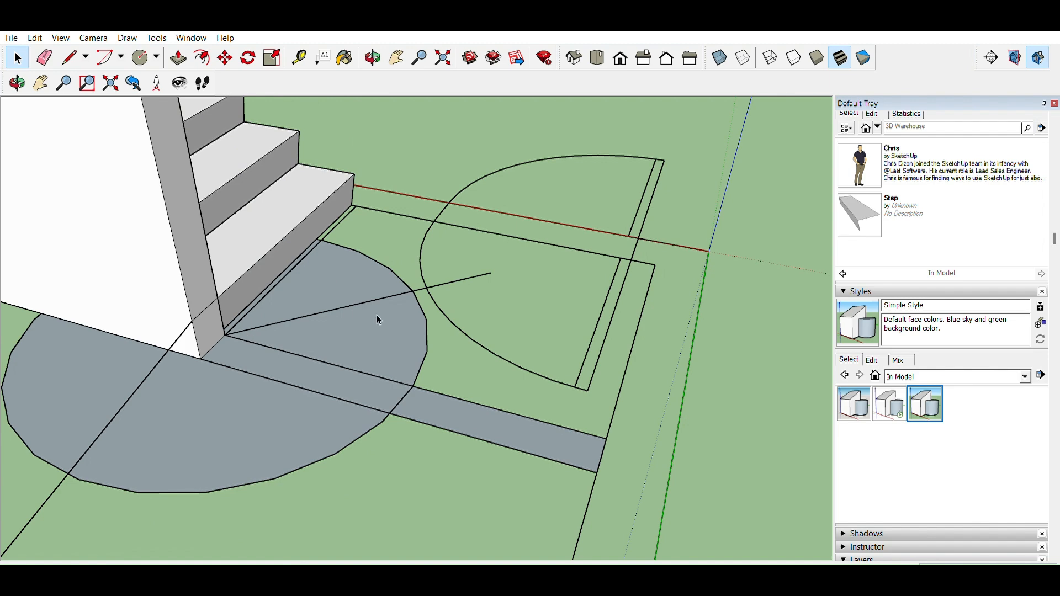
Delete the circle group at the base of the wall
middle_click_drag(449, 348, 296, 459)
scroll(432, 389, "down", 2)
middle_click_drag(433, 389, 409, 444)
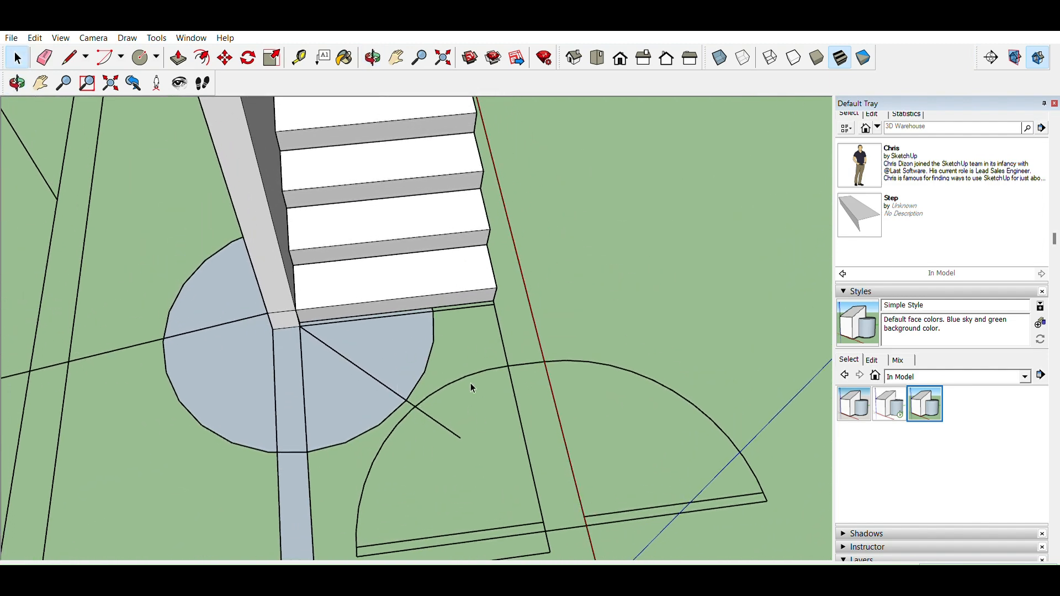
scroll(482, 403, "down", 1)
middle_click_drag(439, 407, 524, 369)
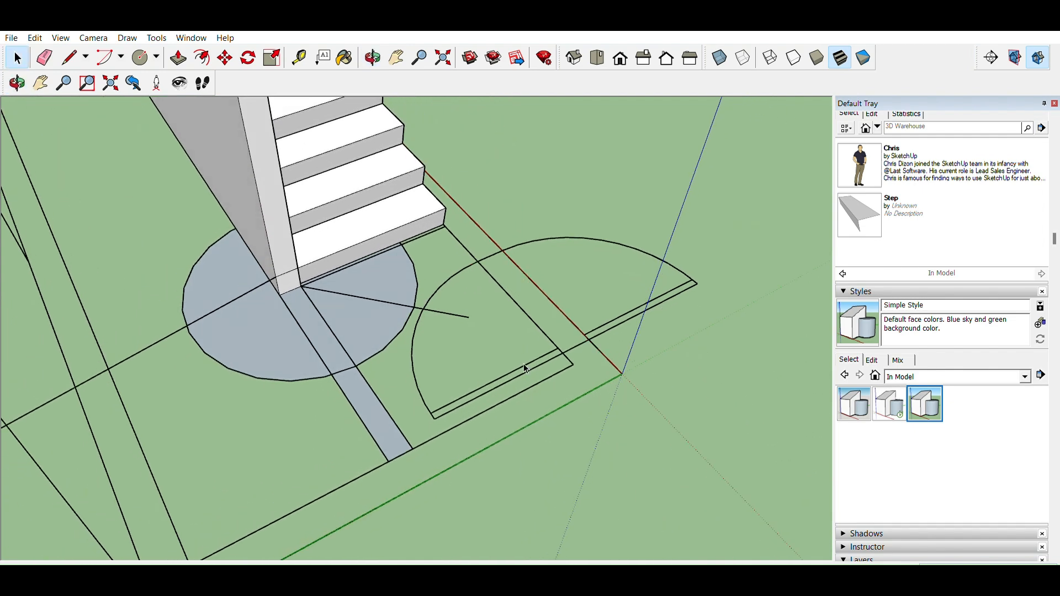
left_click(520, 369)
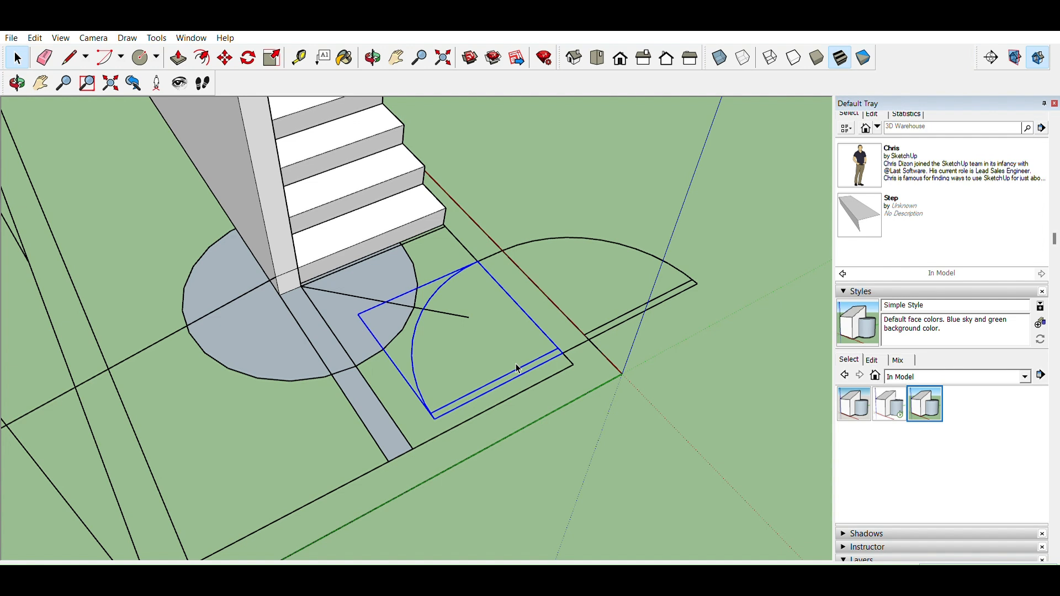
left_click(353, 319)
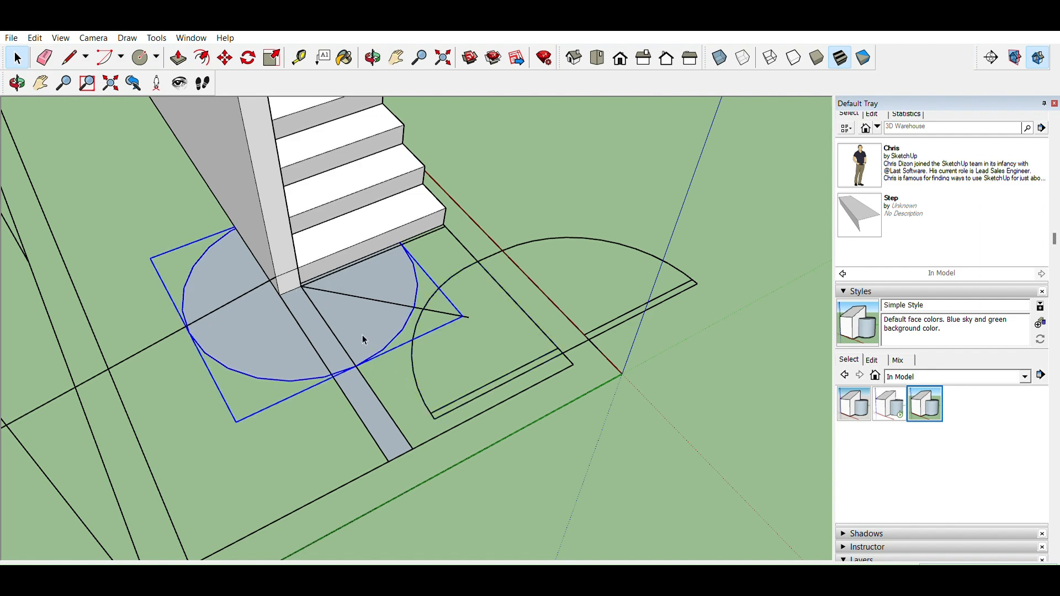
key("Delete")
middle_click_drag(450, 296, 567, 247)
key("l")
left_click(398, 233)
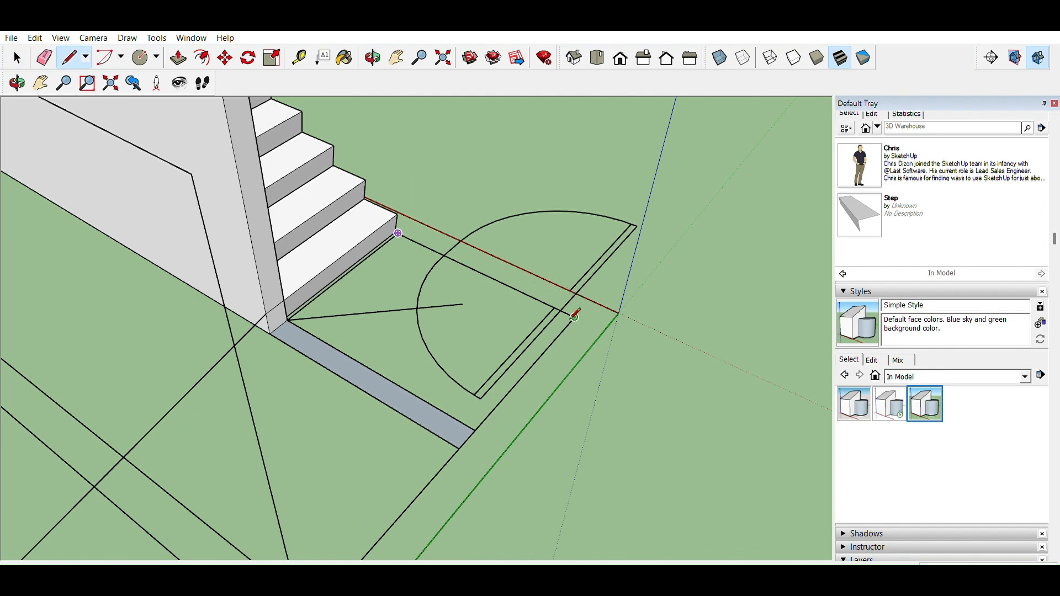
key("space")
Draw two connected lines outlining the landing: out from the lower flight's top step, turning at a right angle past the wall's end
middle_click_drag(576, 316, 332, 269)
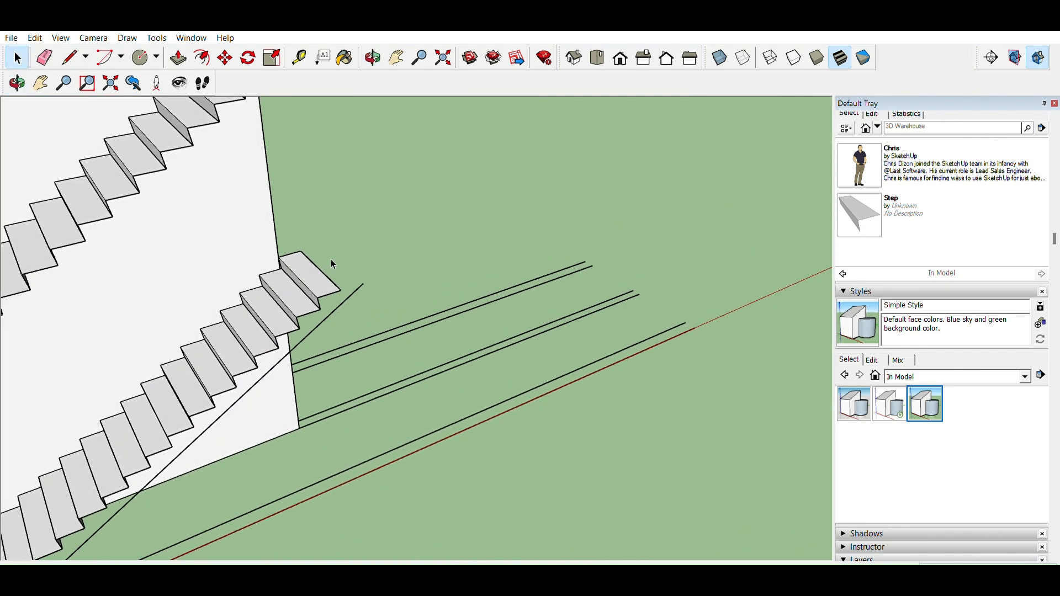
key("l")
left_click(318, 298)
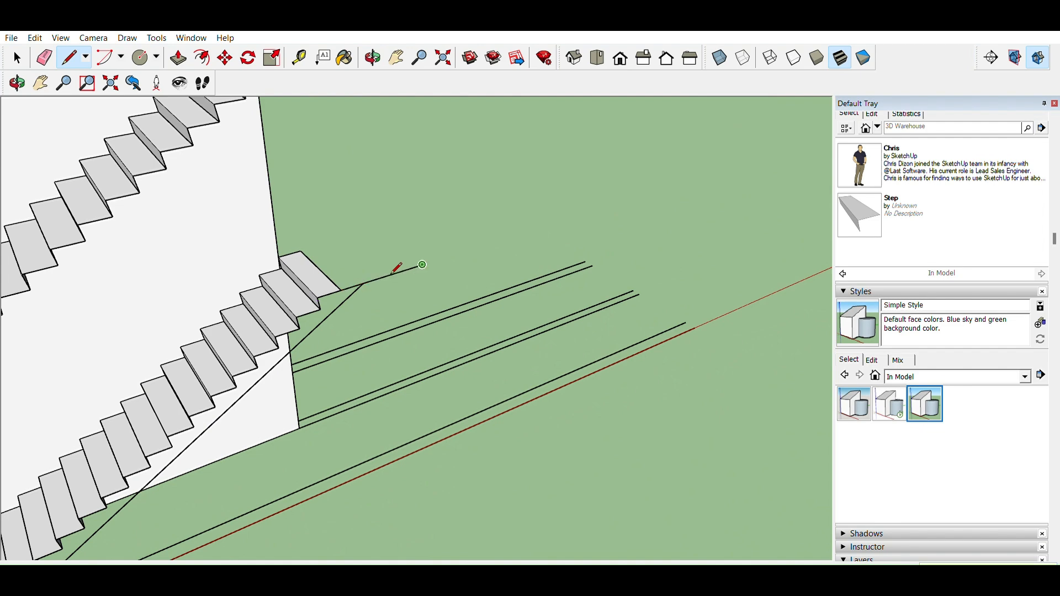
middle_click_drag(428, 215, 423, 227)
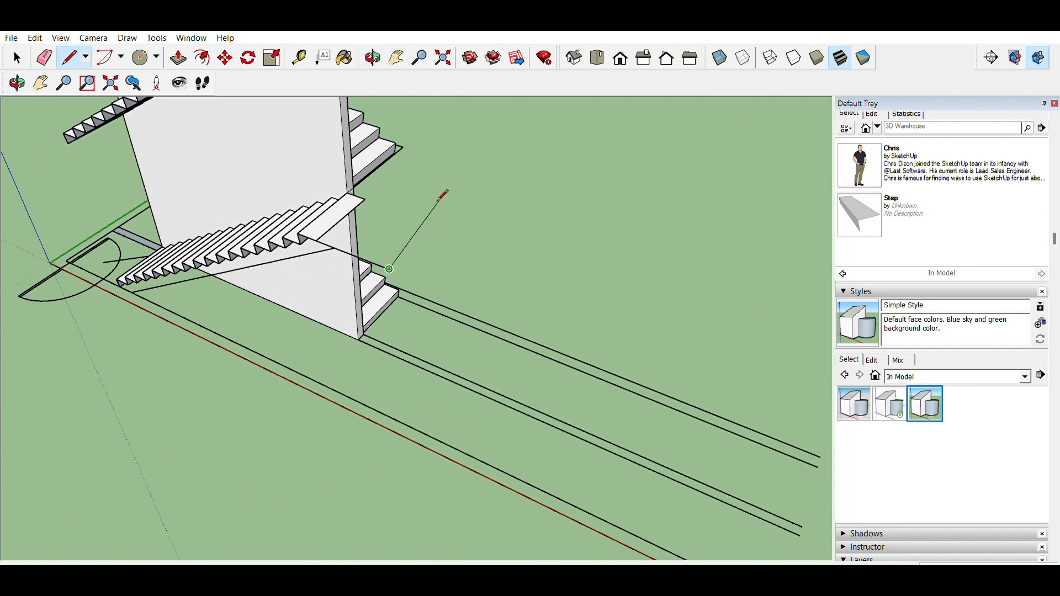
left_click(487, 173)
Draw a sloped line along the wall face from the lower flight's bottom step corner to its top step corner
key("o")
left_click_drag(409, 150, 490, 200)
middle_click_drag(491, 200, 490, 199)
middle_click_drag(493, 270, 560, 355, "shift")
middle_click_drag(498, 403, 523, 356)
scroll(430, 336, "up", 6)
scroll(413, 347, "up", 1)
scroll(407, 348, "down", 4)
middle_click_drag(407, 348, 530, 302)
key("l")
middle_click_drag(338, 346, 216, 506)
scroll(213, 512, "up", 4)
left_click(172, 489)
scroll(318, 382, "down", 5)
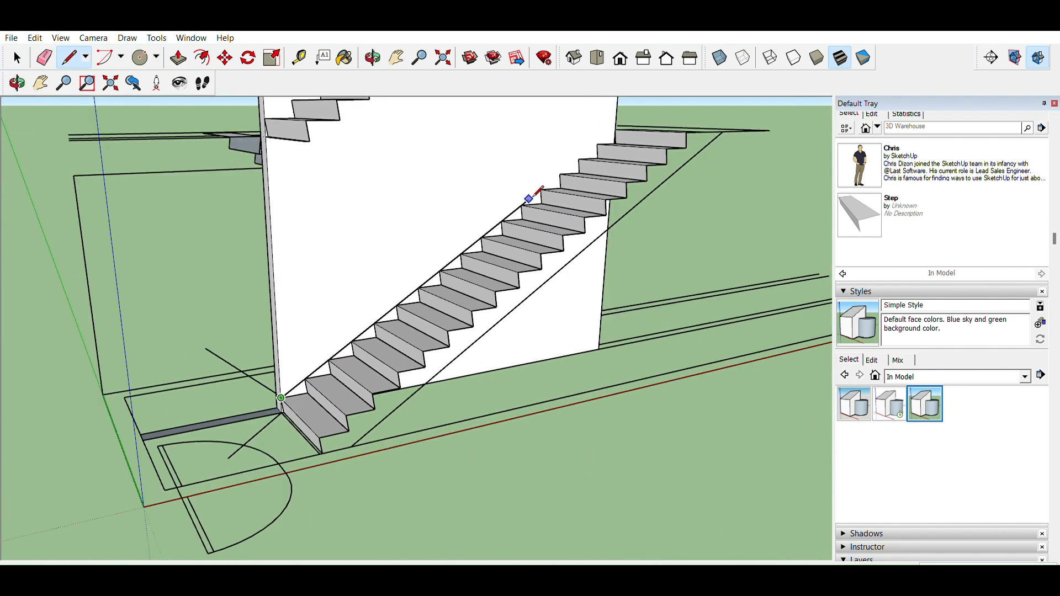
scroll(538, 191, "up", 5)
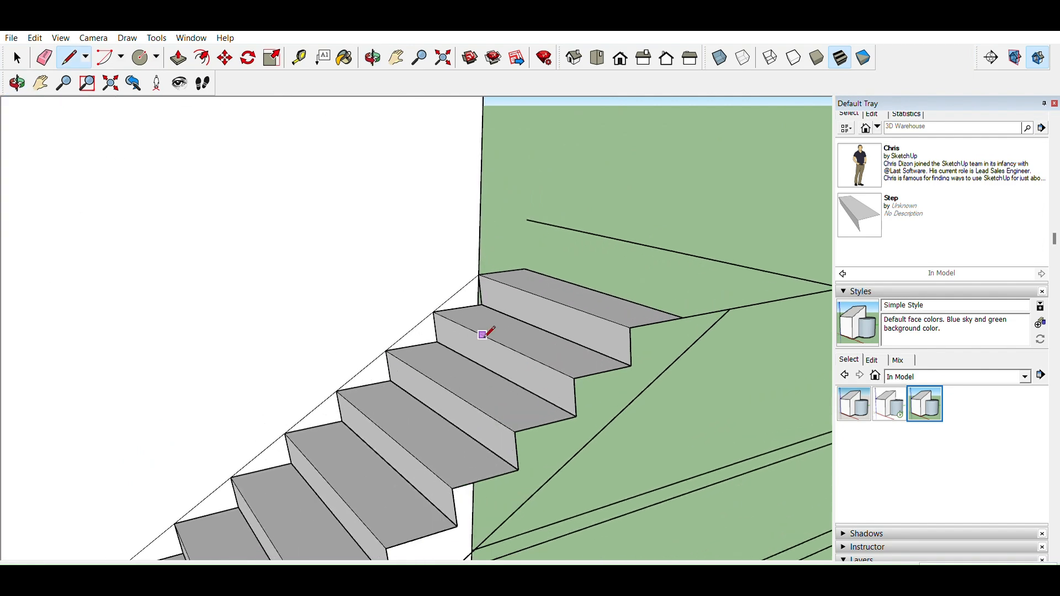
Copy the sloped line straight up along the wall's vertical edge above the lower flight
key("space")
left_click(456, 295)
key("m")
left_click(479, 274)
key("ctrl")
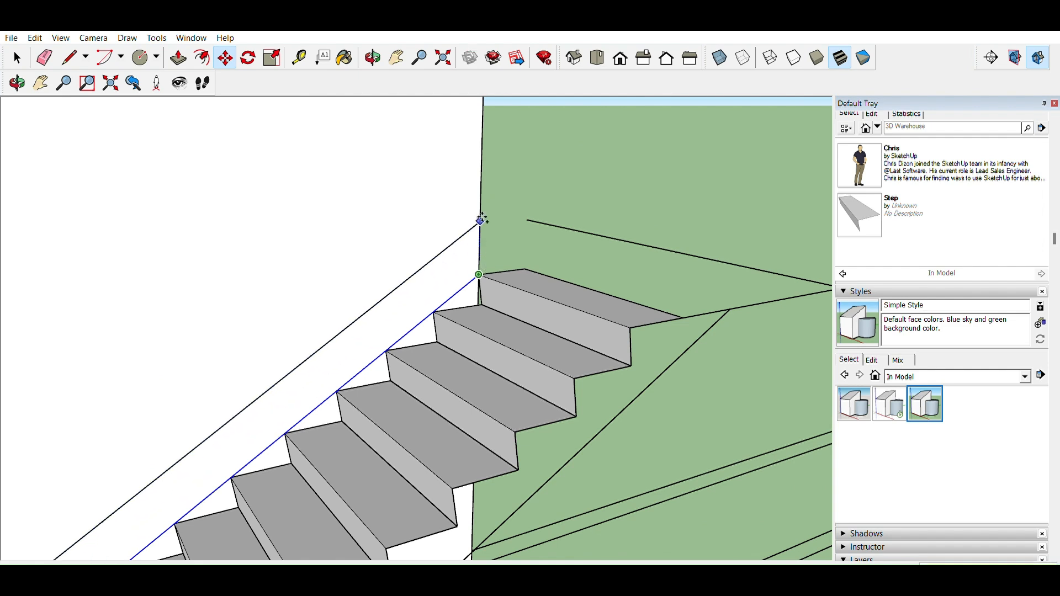
left_click(483, 98)
Select the two parallel sloped lines above the lower flight and group them
key("space")
left_click(465, 286)
left_click(395, 163, "ctrl")
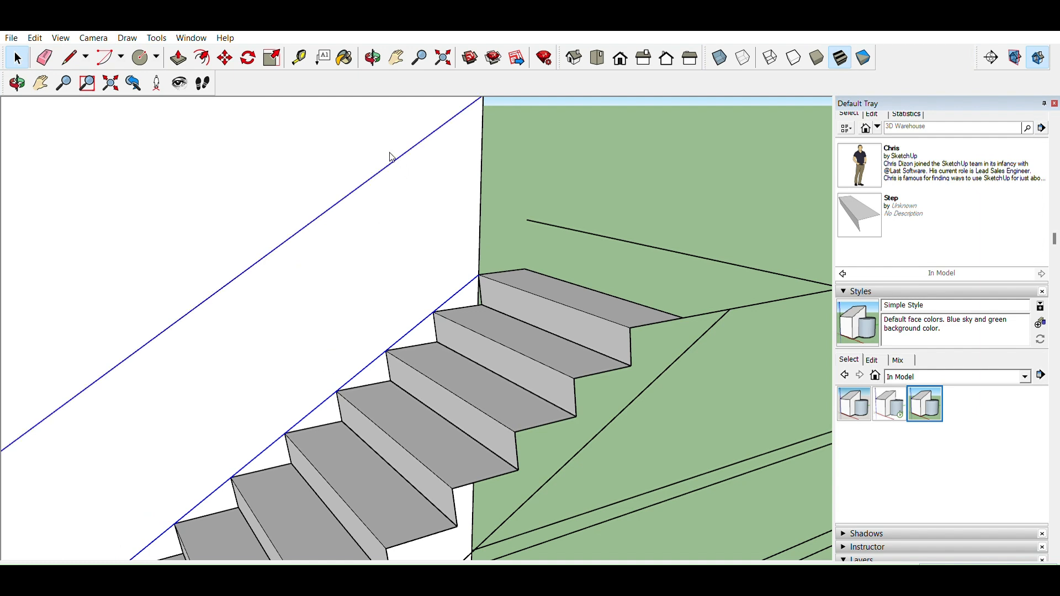
left_click(456, 279)
scroll(459, 292, "down", 5)
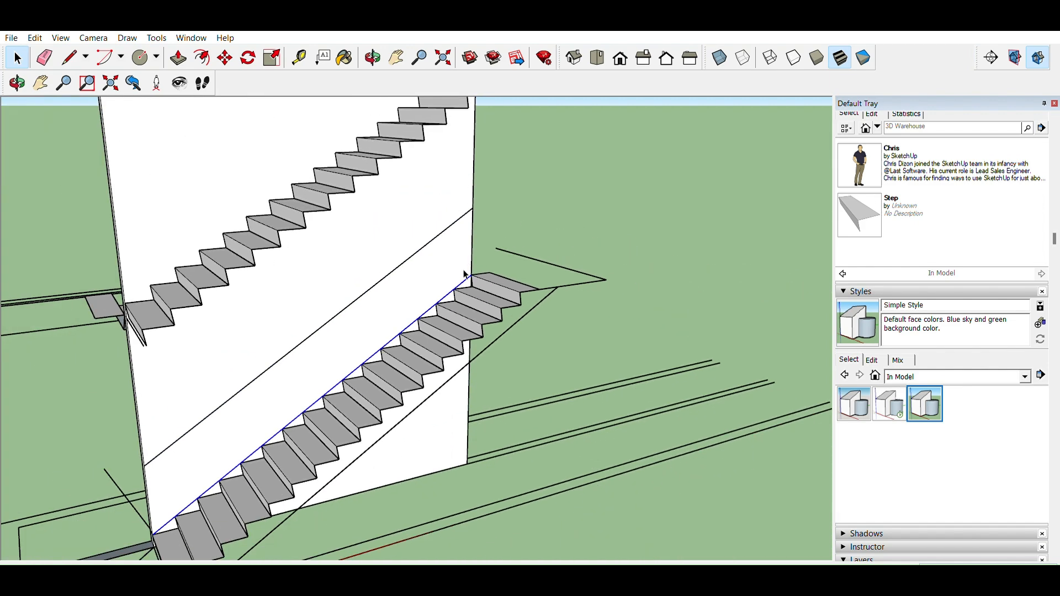
left_click(448, 270)
left_click(432, 240)
double_click(463, 282)
Draw a line across the thickness of the wall's end face, starting from the upper end of the upper sloped line
middle_click_drag(362, 352, 407, 260)
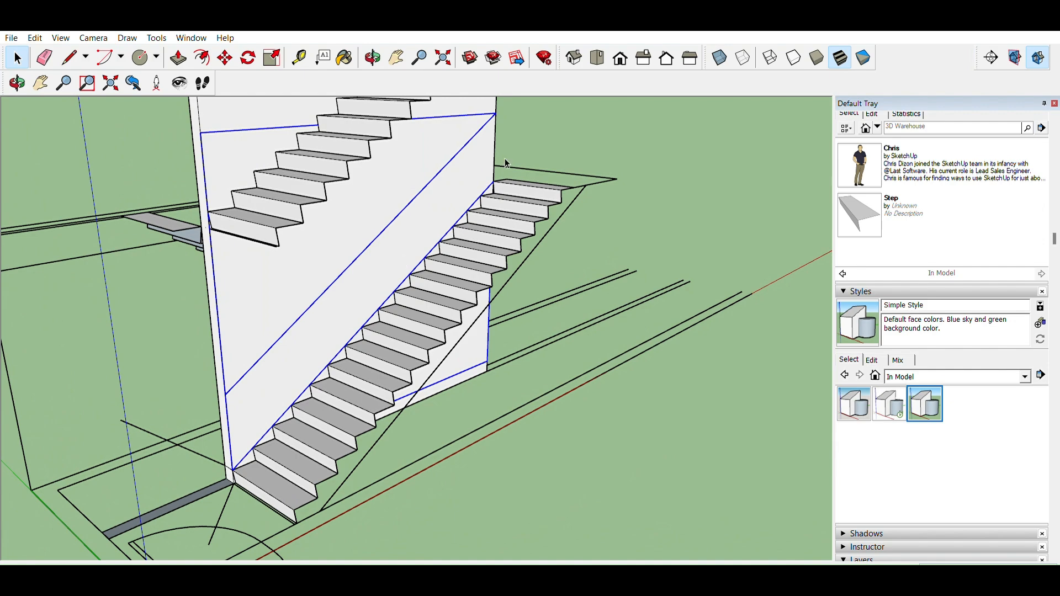
middle_click_drag(523, 164, 401, 231)
scroll(450, 205, "up", 6)
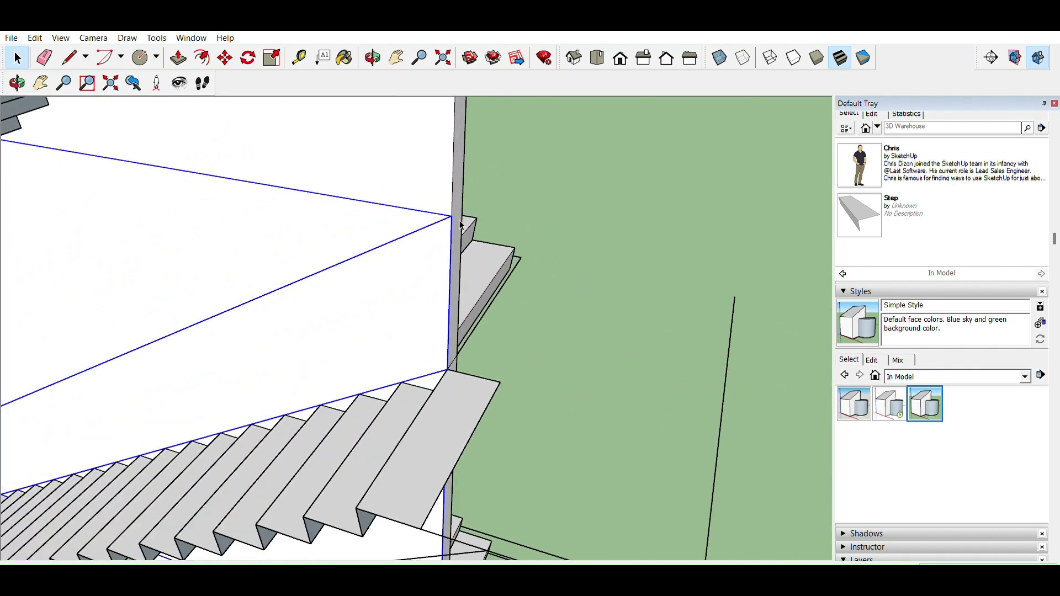
scroll(461, 218, "up", 2)
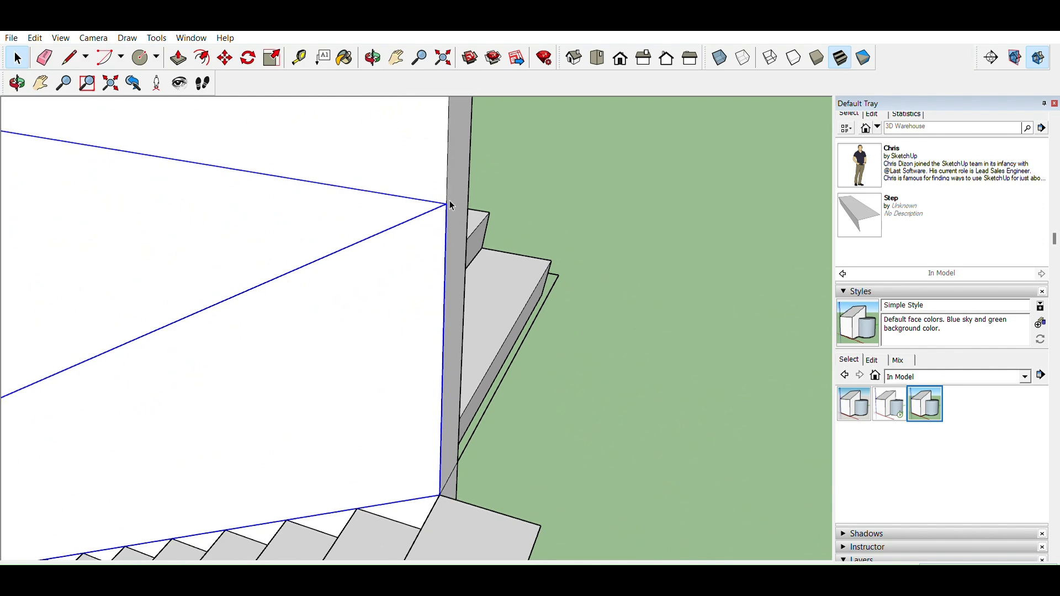
key("l")
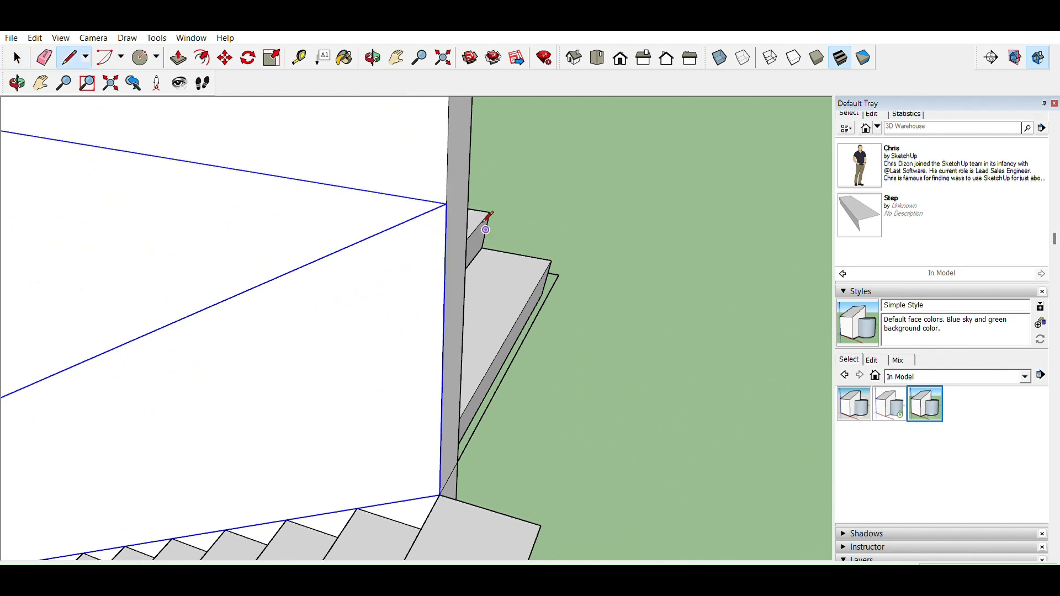
mouse_move(414, 272)
middle_mouse_down()
mouse_move(392, 308)
mouse_move(325, 266)
middle_mouse_up()
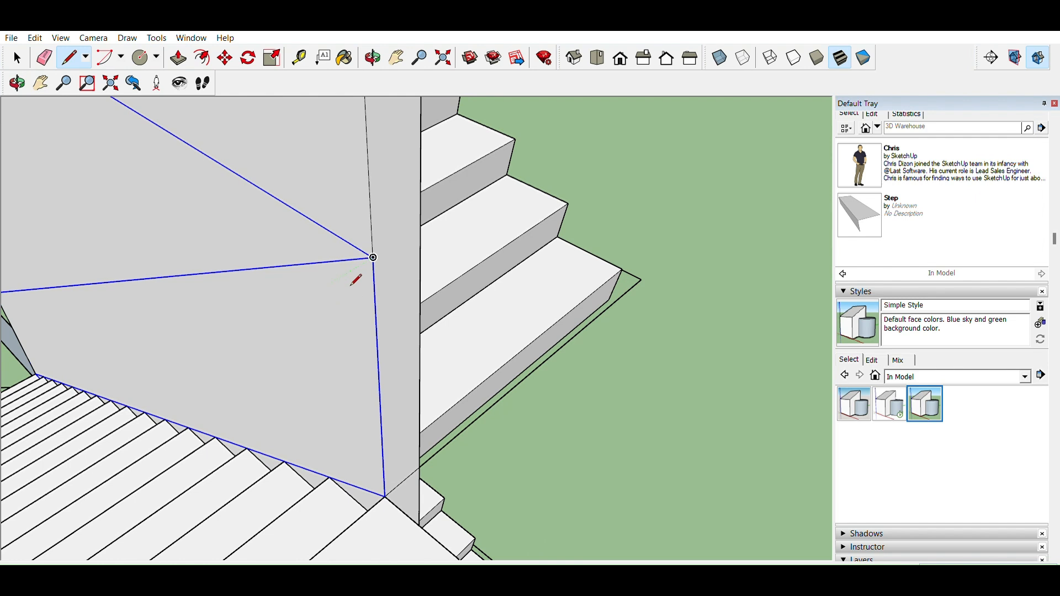
left_click(373, 257)
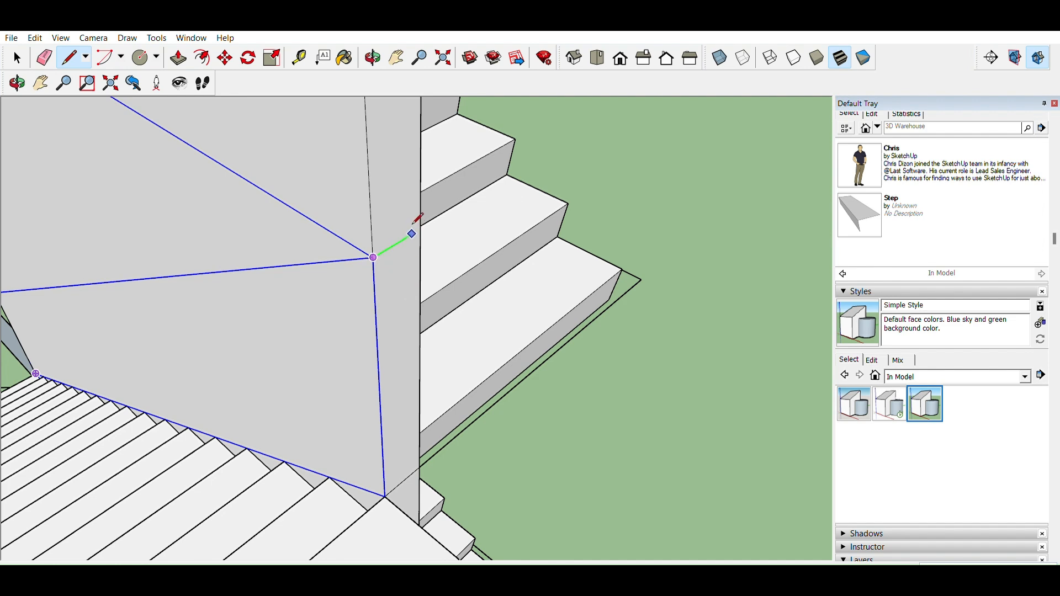
middle_click_drag(422, 213, 68, 290)
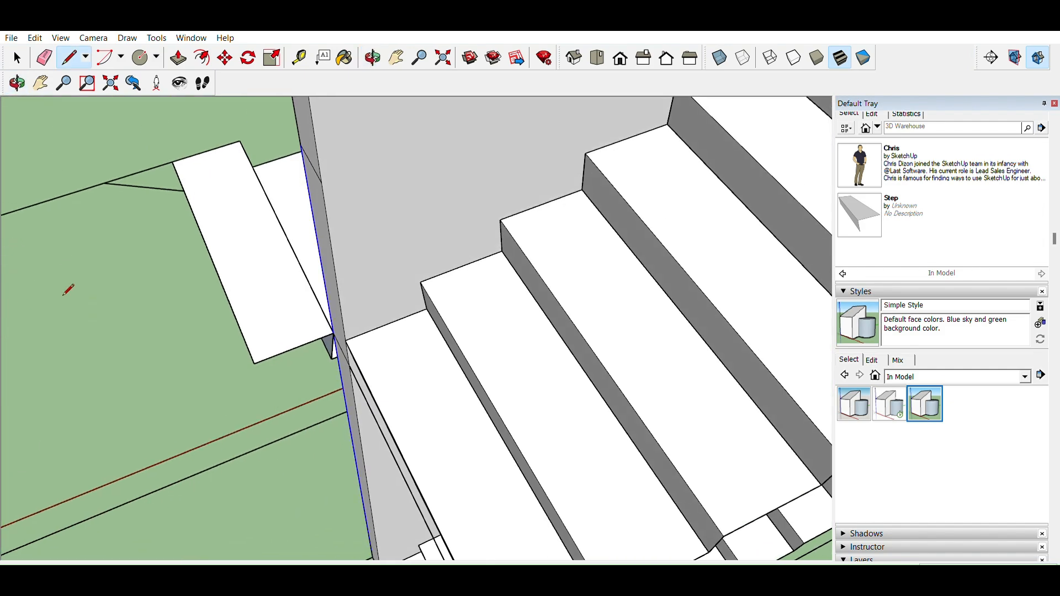
Draw a short line from the bottom to the top corner of the first riser beside the wall, on the opposite flight
middle_click_drag(322, 182, 365, 253)
scroll(340, 296, "up", 5)
left_click(347, 276)
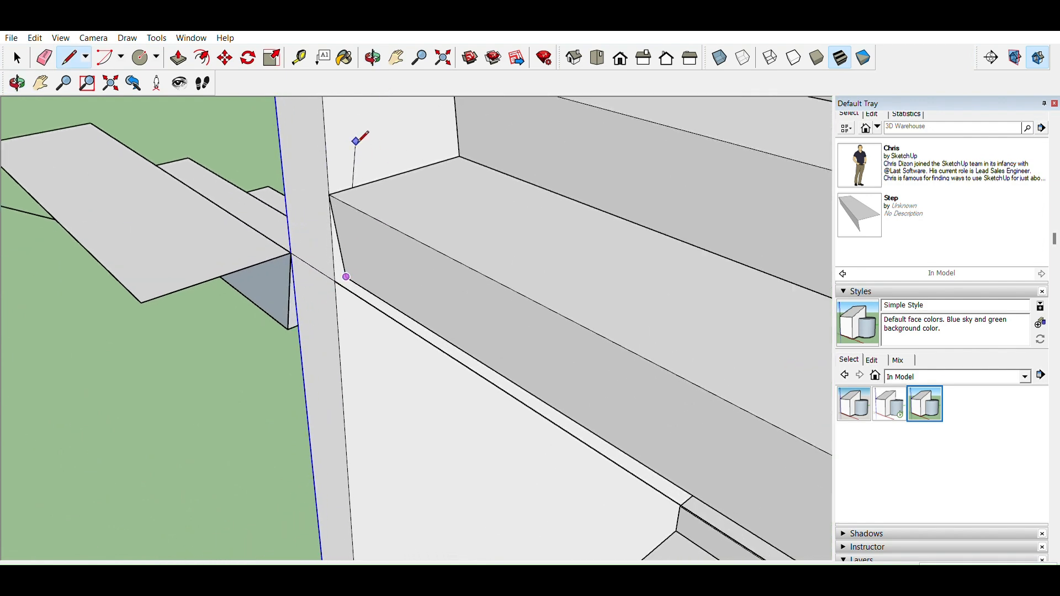
left_click(329, 194)
scroll(335, 197, "down", 8)
key("space")
Select the lower and upper flights on the sloped-line side of the wall and move them a short distance along the wall's length
middle_click_drag(348, 190, 403, 255)
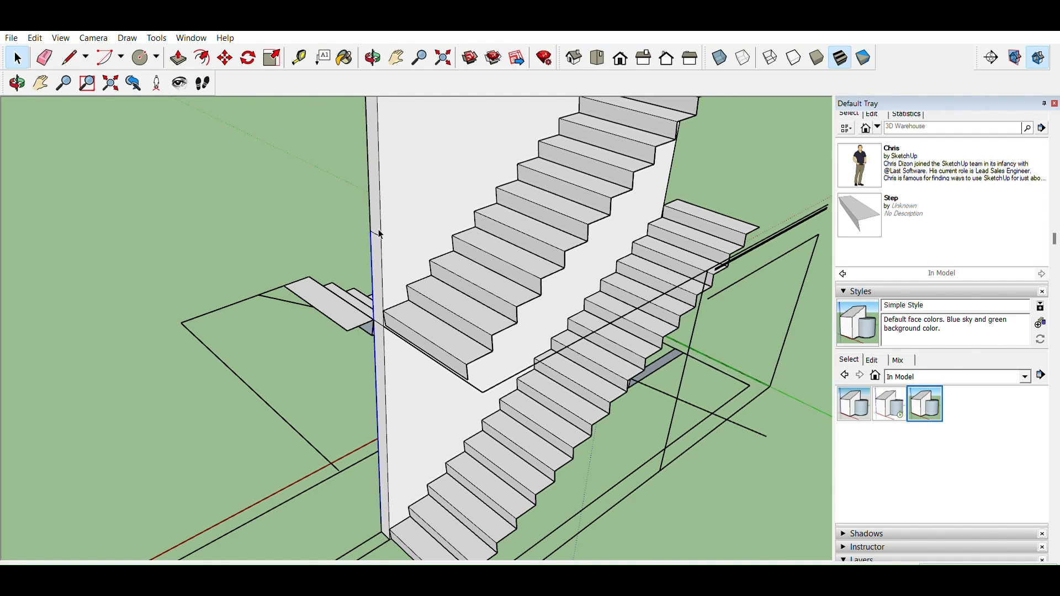
key("o")
left_click_drag(379, 243, 348, 330)
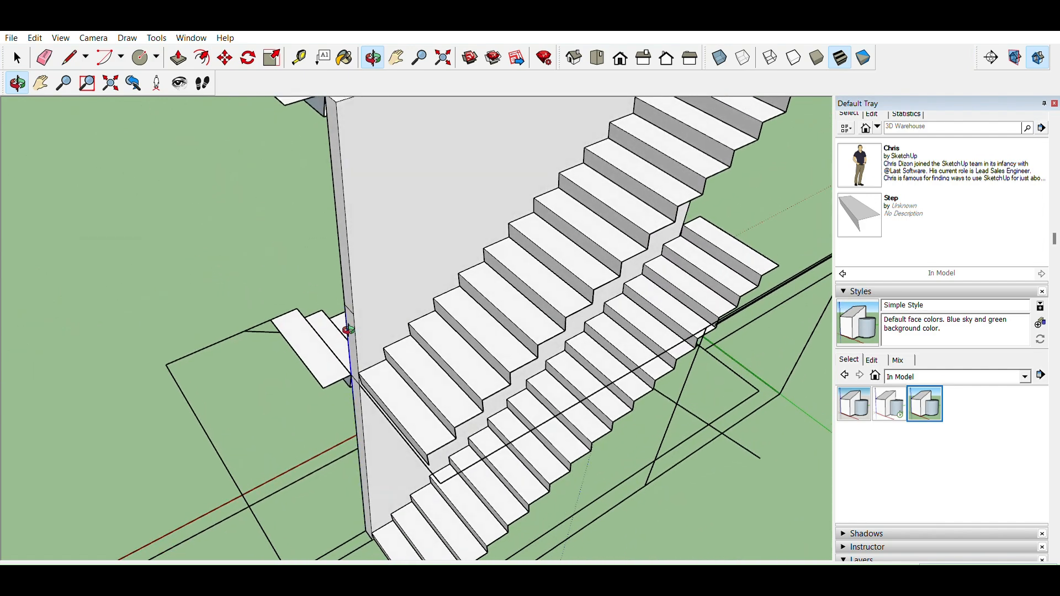
middle_click_drag(393, 352, 392, 337, "shift")
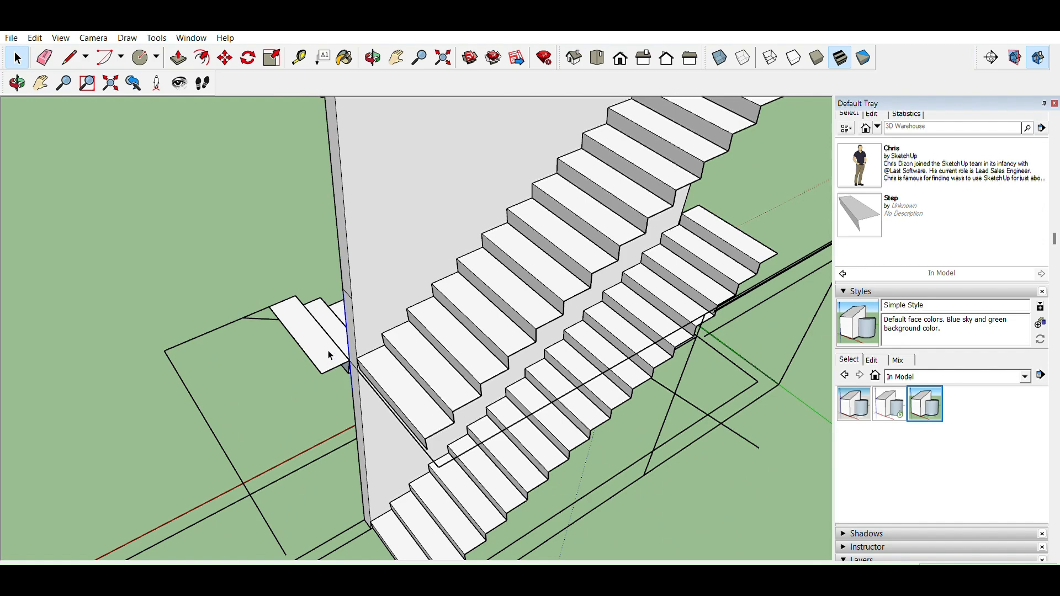
left_click(329, 355)
middle_click_drag(329, 355, 941, 363)
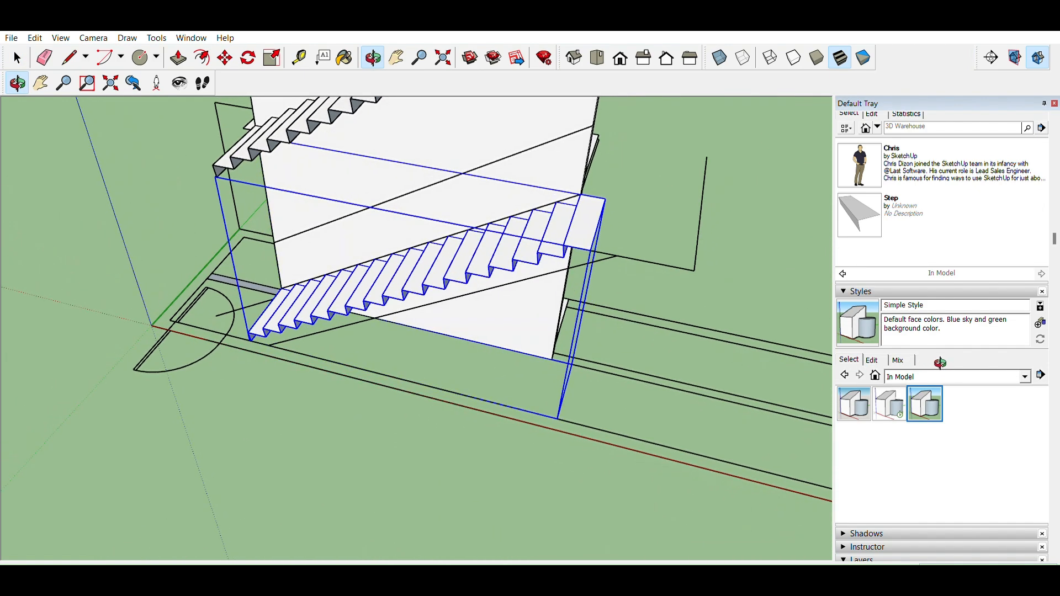
middle_click_drag(941, 362, 411, 301)
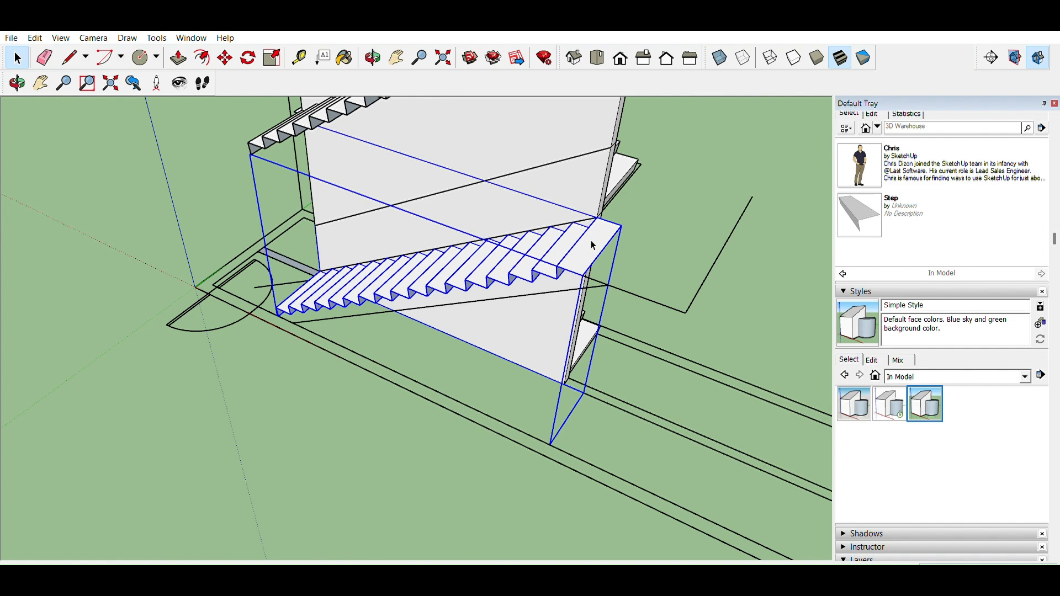
middle_click_drag(623, 221, 541, 155)
left_click(545, 368, "ctrl")
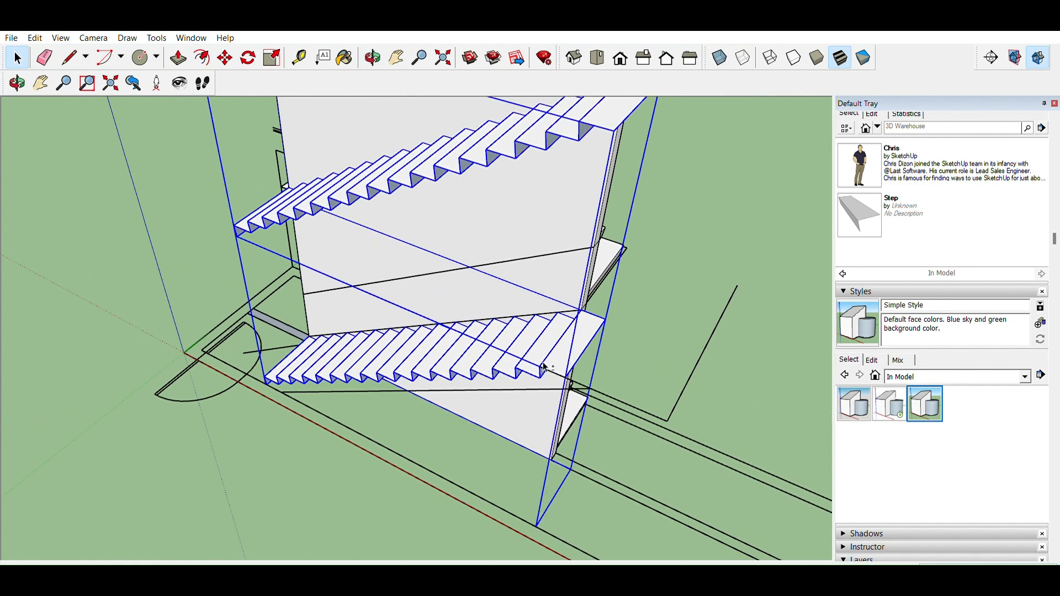
key("m")
left_click(606, 319)
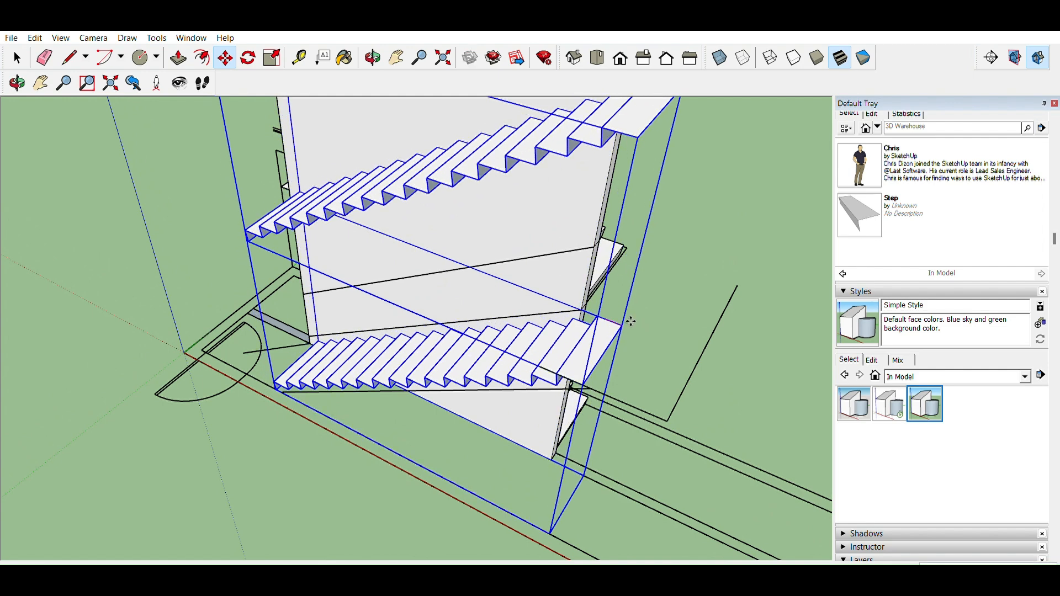
left_click(632, 322)
key("space")
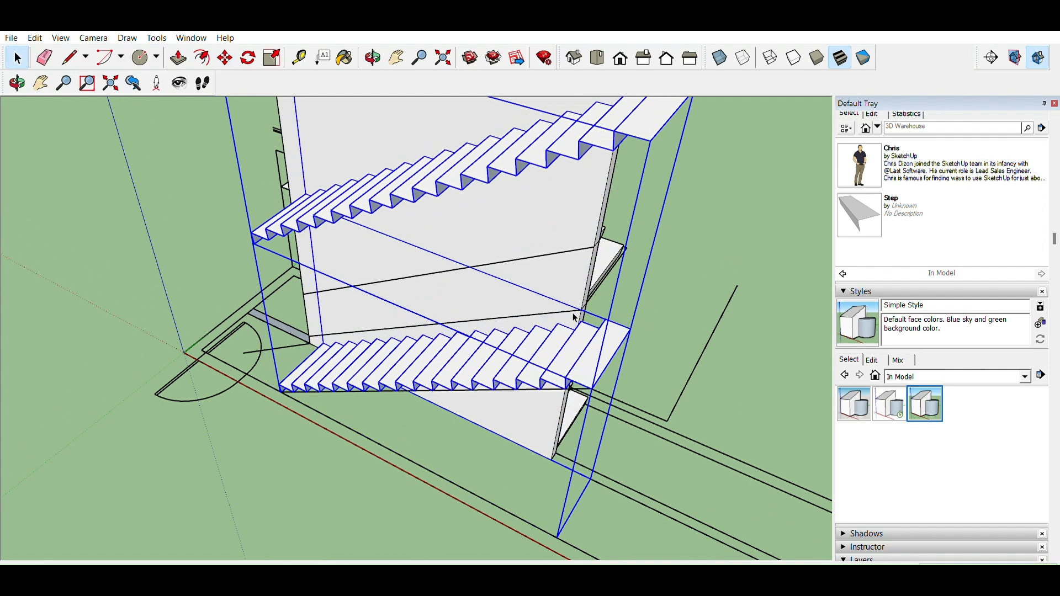
left_click(572, 309)
key("m")
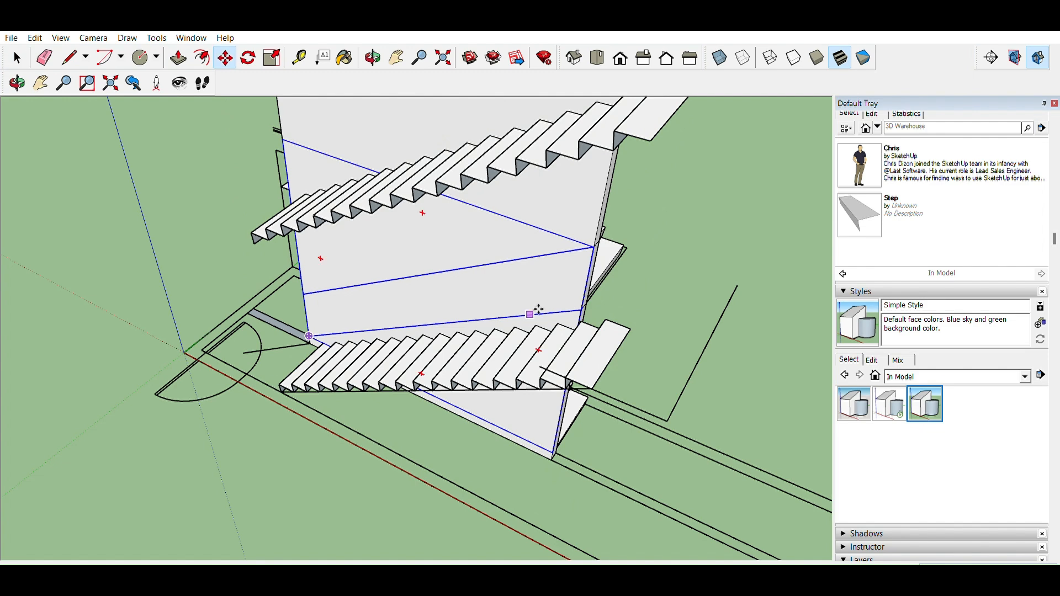
left_click(530, 314)
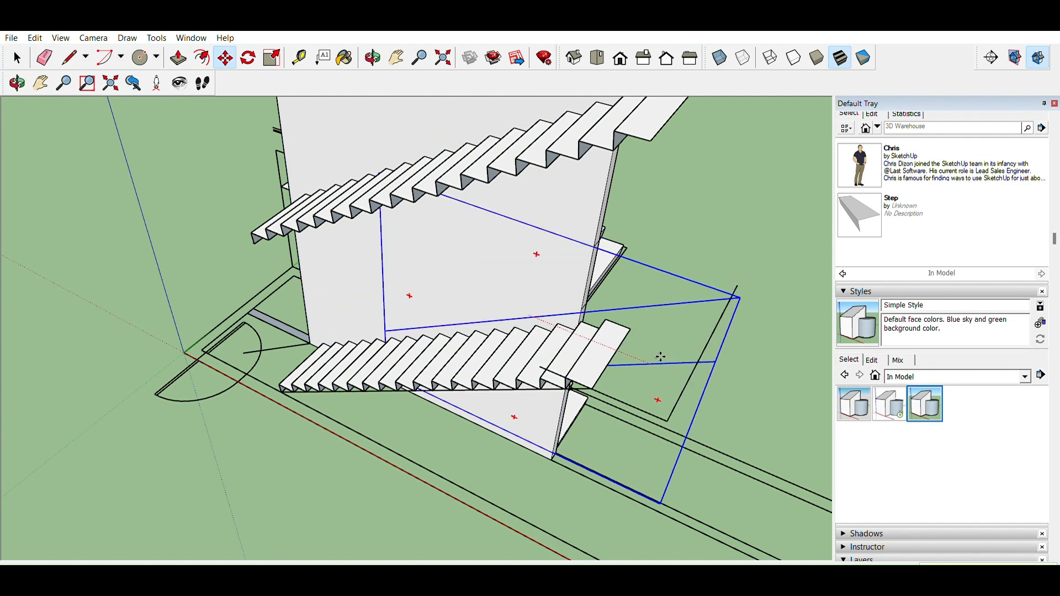
key("space")
mouse_move(651, 315)
middle_mouse_down()
mouse_move(511, 256)
mouse_move(83, 307)
mouse_move(241, 292)
mouse_move(407, 371)
mouse_move(416, 346)
middle_mouse_up()
double_click(411, 349)
triple_click(425, 357)
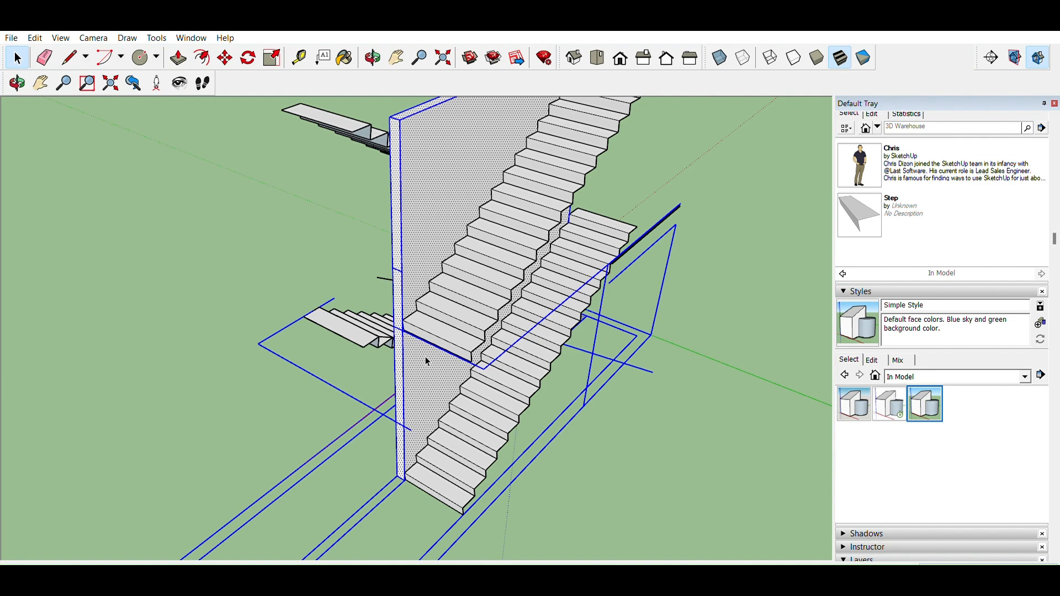
left_click(288, 413)
Select the central wall's faces and edges without the stairs or floor lines, and group them
middle_click_drag(287, 413, 513, 221)
scroll(512, 222, "down", 3)
scroll(511, 222, "down", 1)
scroll(505, 102, "up", 6)
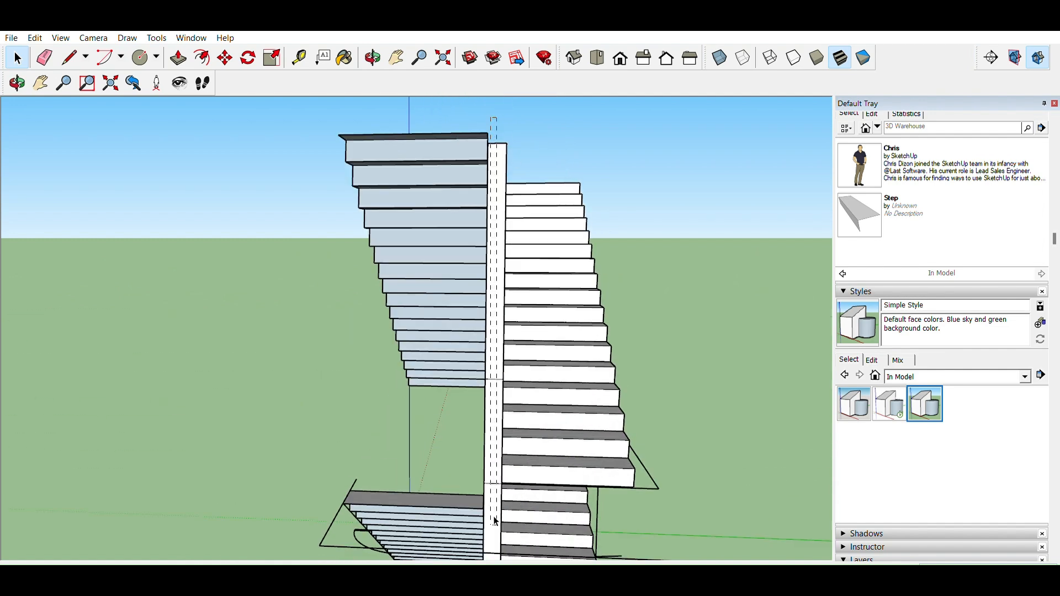
middle_click_drag(495, 466, 549, 409)
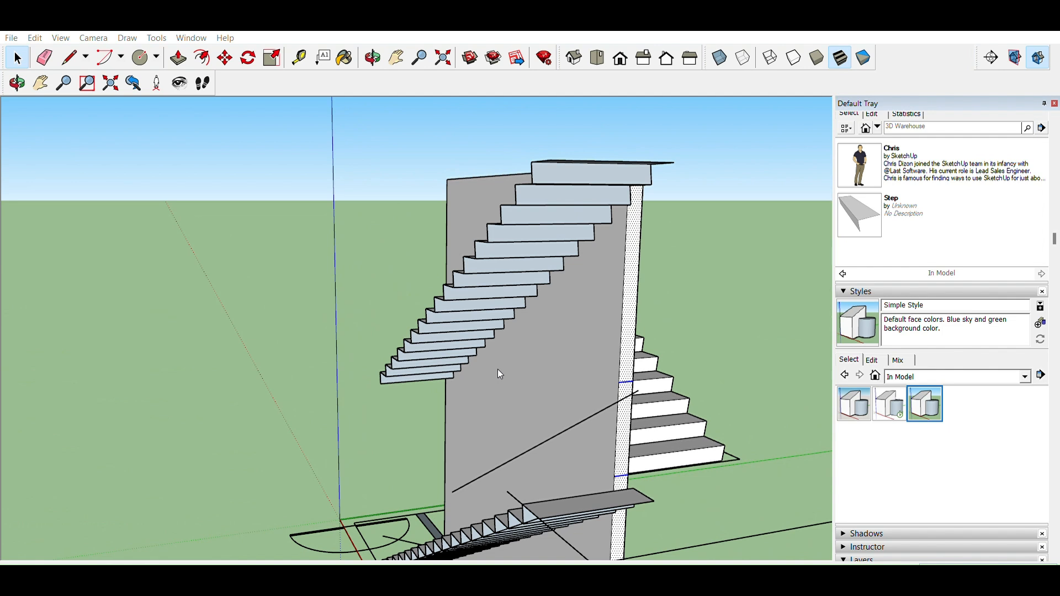
left_click(551, 388)
middle_click_drag(623, 366, 279, 351)
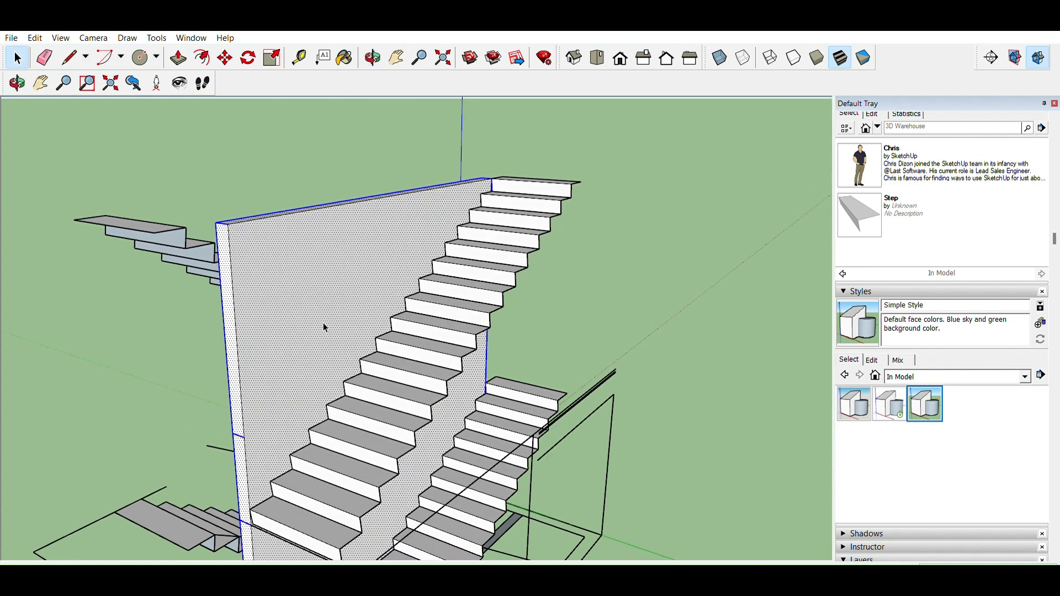
middle_click_drag(391, 326, 346, 500)
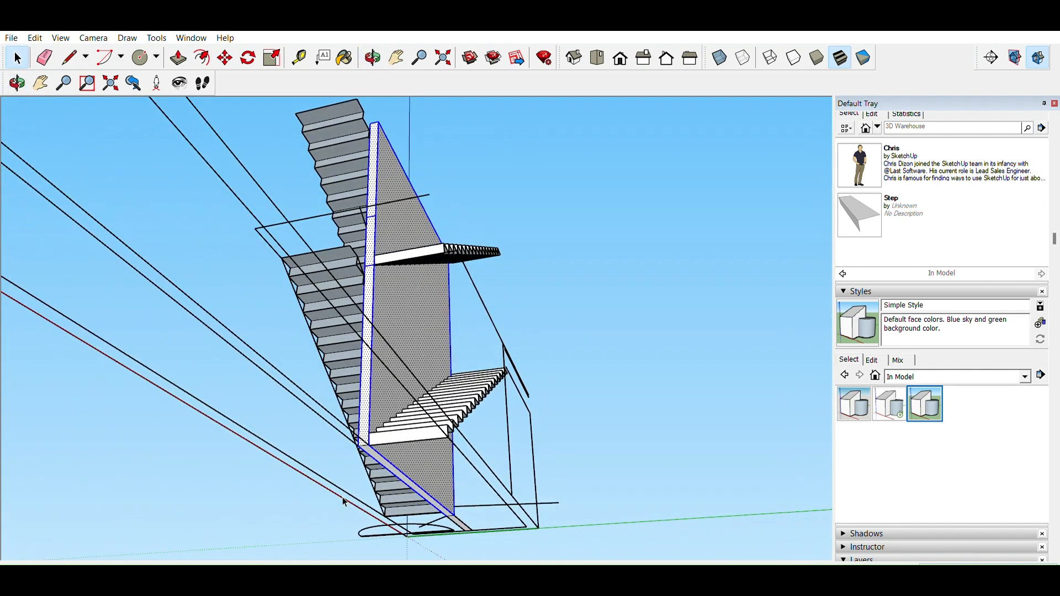
scroll(369, 425, "up", 5)
middle_click_drag(384, 351, 531, 516)
middle_click_drag(576, 274, 492, 256)
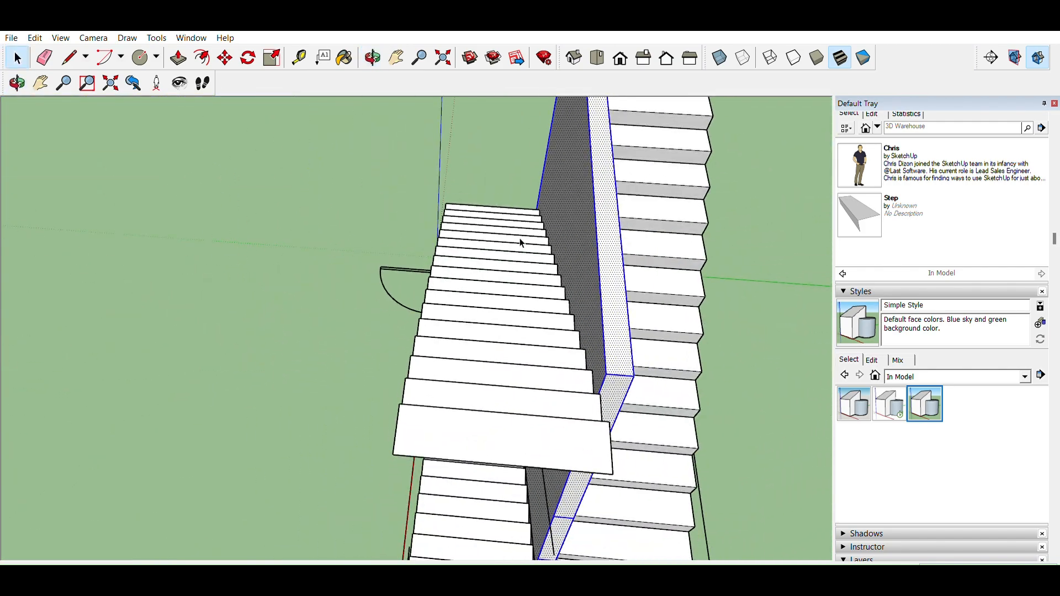
key("ctrl+g")
Open the wall group to check which geometry it contains, and close it again
middle_click_drag(629, 369, 530, 243)
double_click(583, 268)
middle_click_drag(619, 388, 424, 297)
scroll(417, 283, "down", 4)
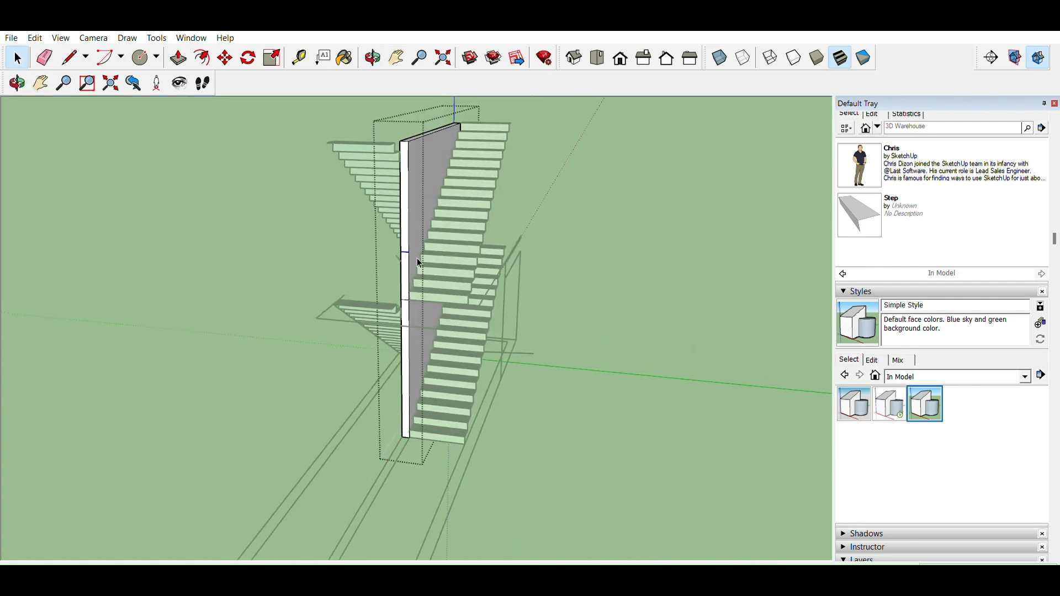
left_click(623, 341)
middle_click_drag(332, 367, 288, 383)
key("space")
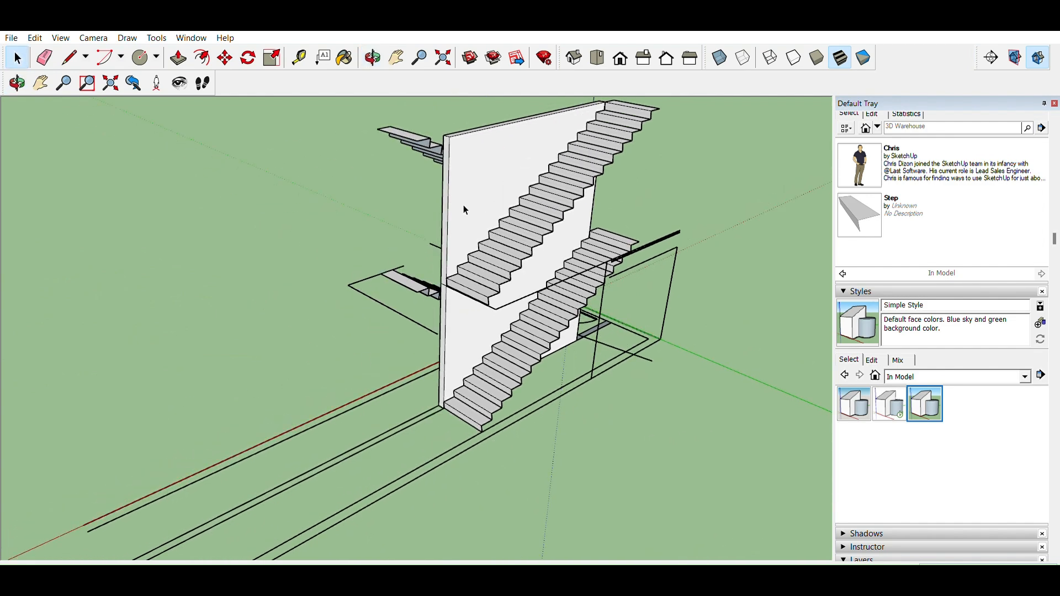
Open the wall group for editing and try to extend the upper part of its end face with Push/Pull
double_click(465, 205)
left_click(476, 214)
key("p")
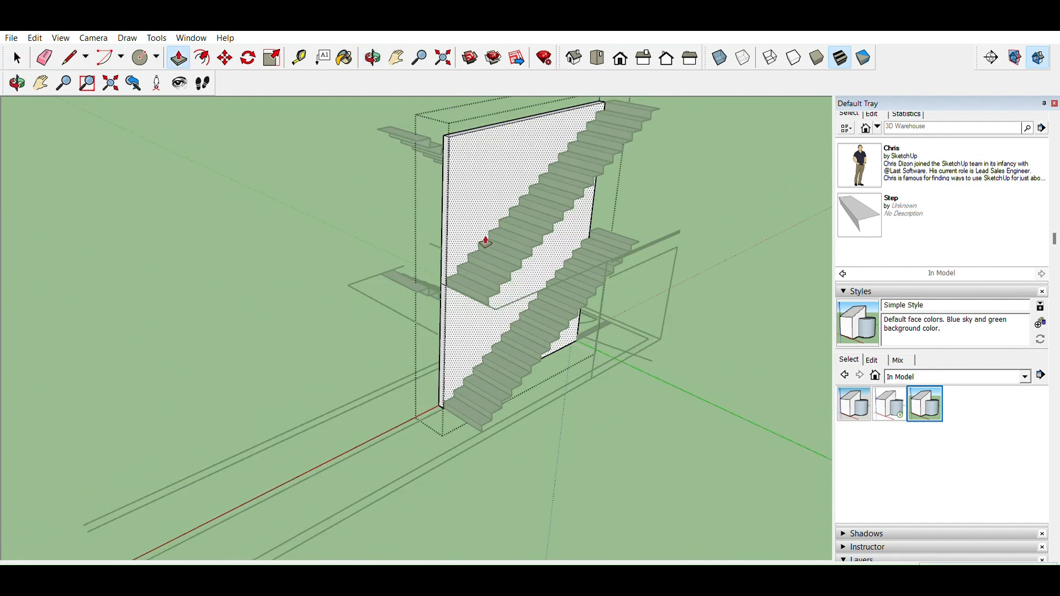
scroll(486, 237, "up", 5)
left_click(456, 232)
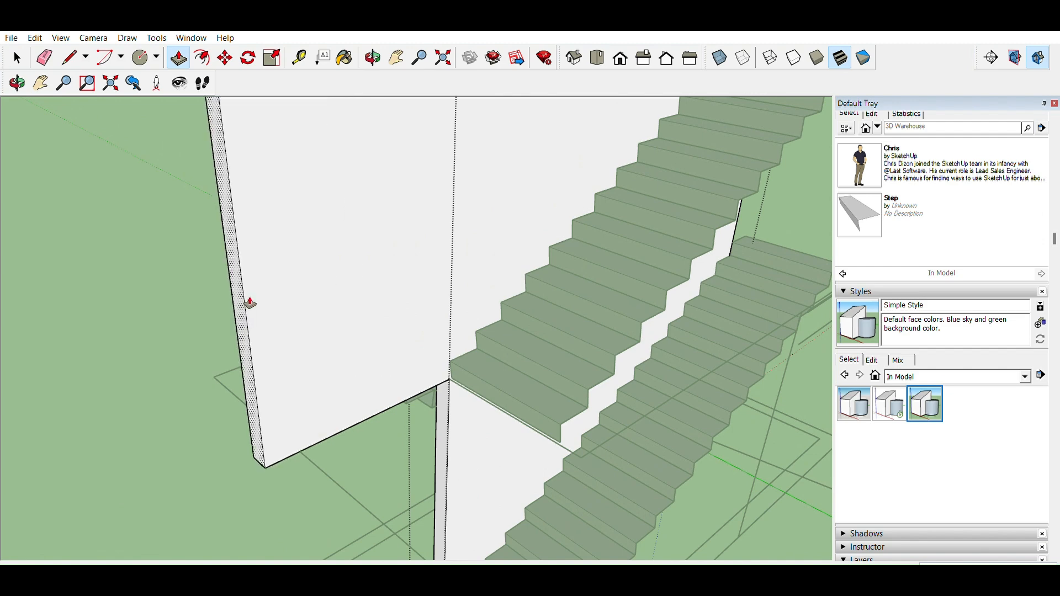
key("space")
Remove the line dividing the wall's end face, extend the whole face a short distance outward with Push/Pull, and close the group
left_click_drag(401, 342, 496, 417)
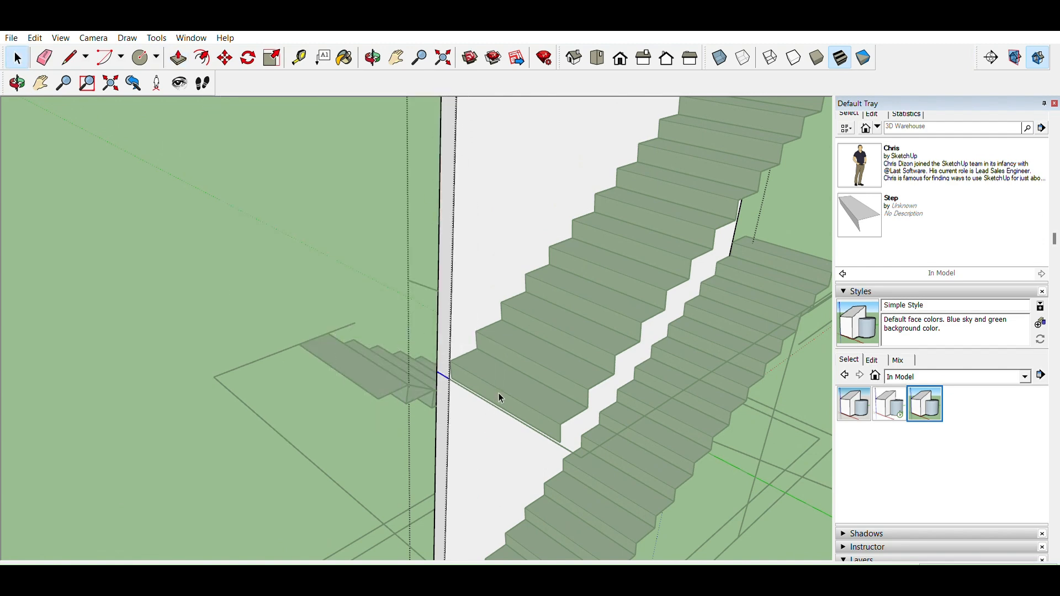
key("p")
left_click(454, 265)
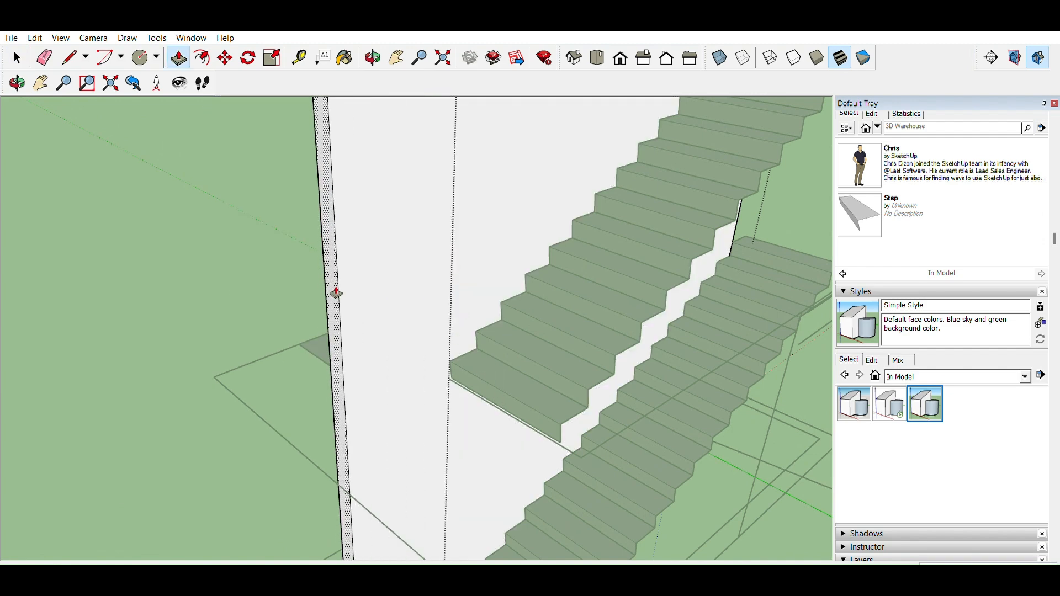
key("space")
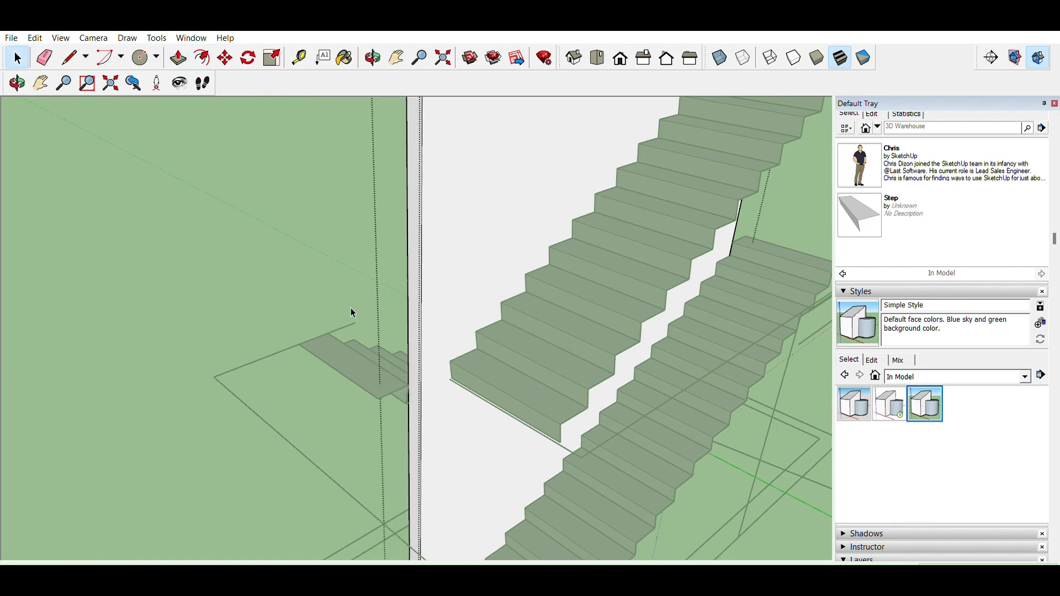
left_click(214, 285)
scroll(381, 330, "down", 4)
middle_click_drag(381, 330, 804, 303)
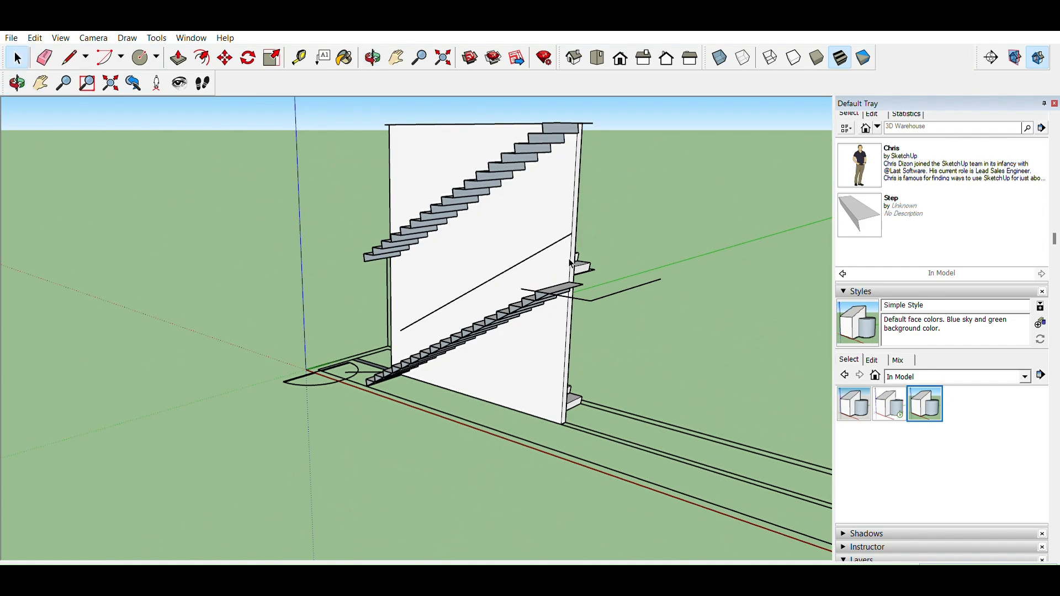
middle_click_drag(564, 264, 187, 305)
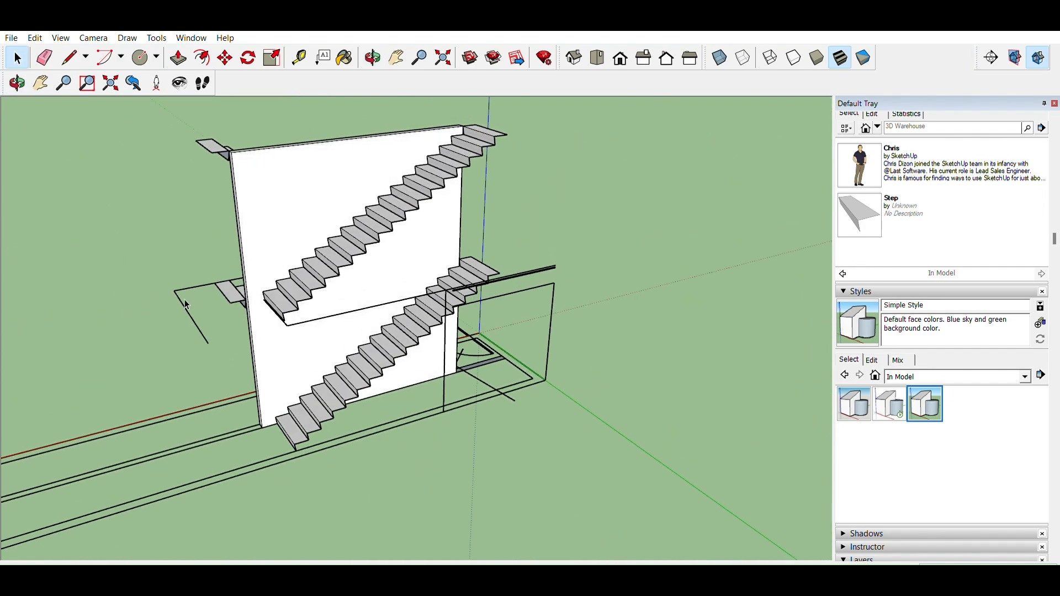
scroll(260, 271, "up", 3)
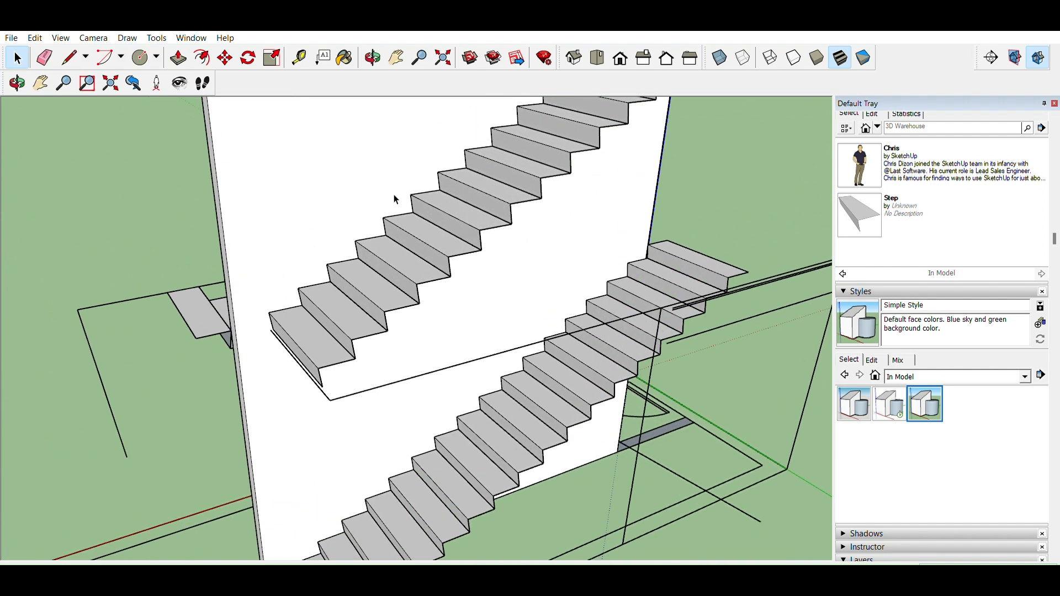
scroll(401, 200, "down", 3)
middle_click_drag(384, 200, 266, 336, "shift")
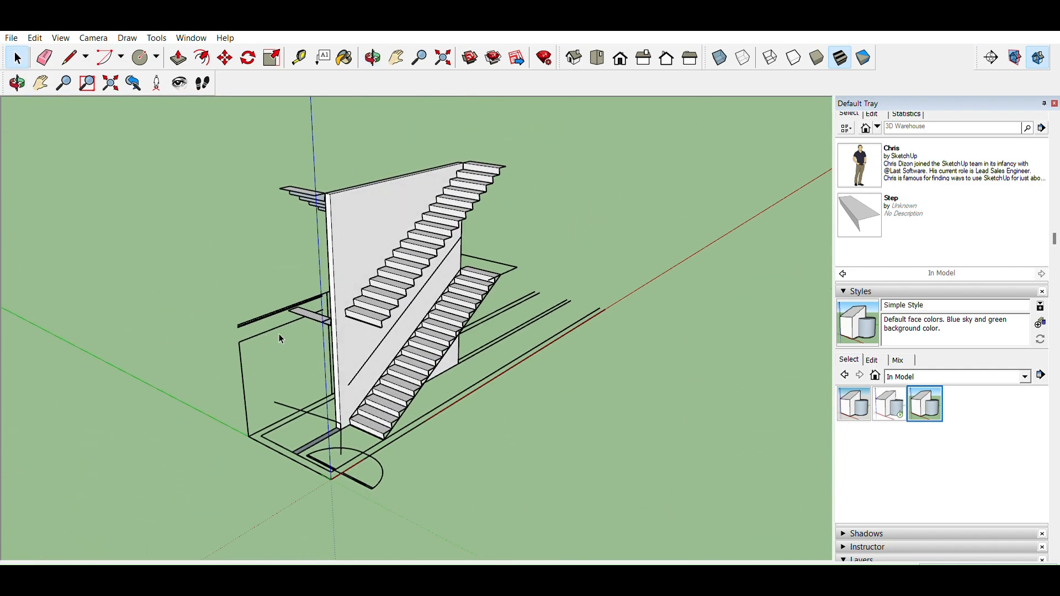
Open the wall group, check the lower corner of its end face with the Move tool, and close the group
scroll(340, 306, "up", 5)
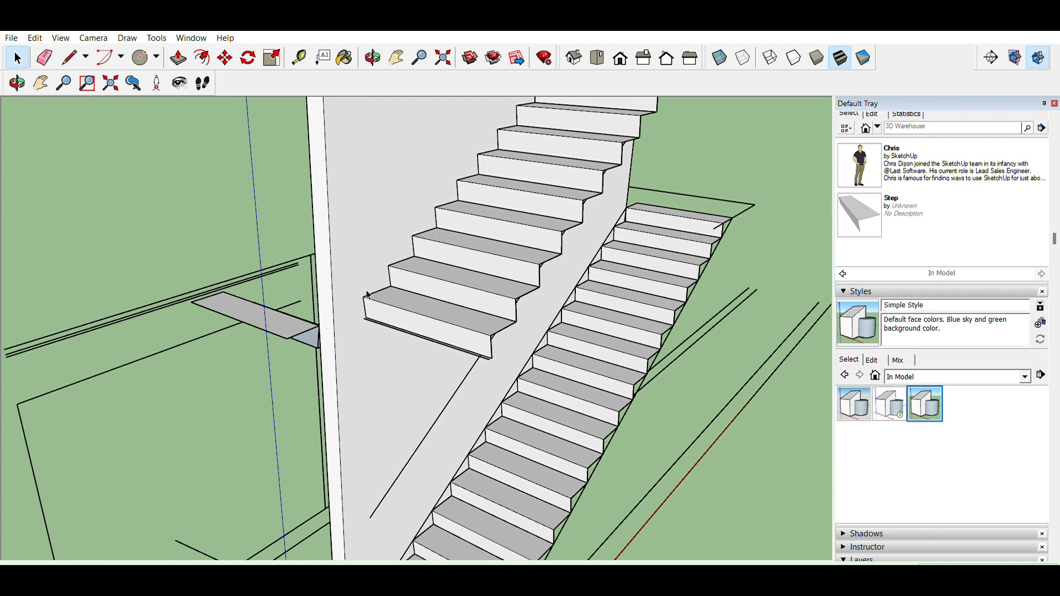
scroll(423, 289, "down", 5)
middle_click_drag(424, 283, 331, 285)
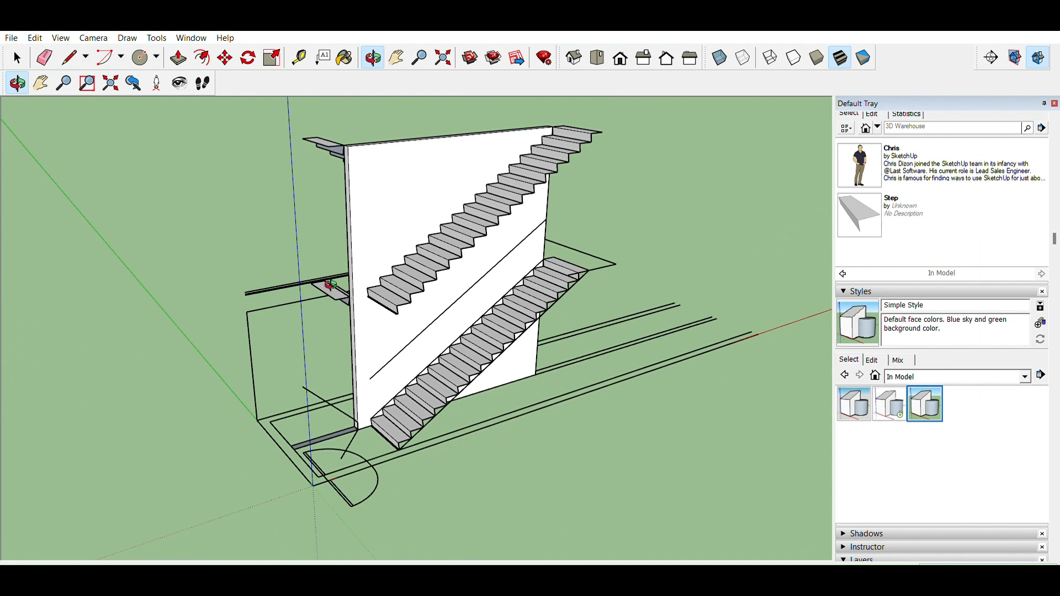
key("space")
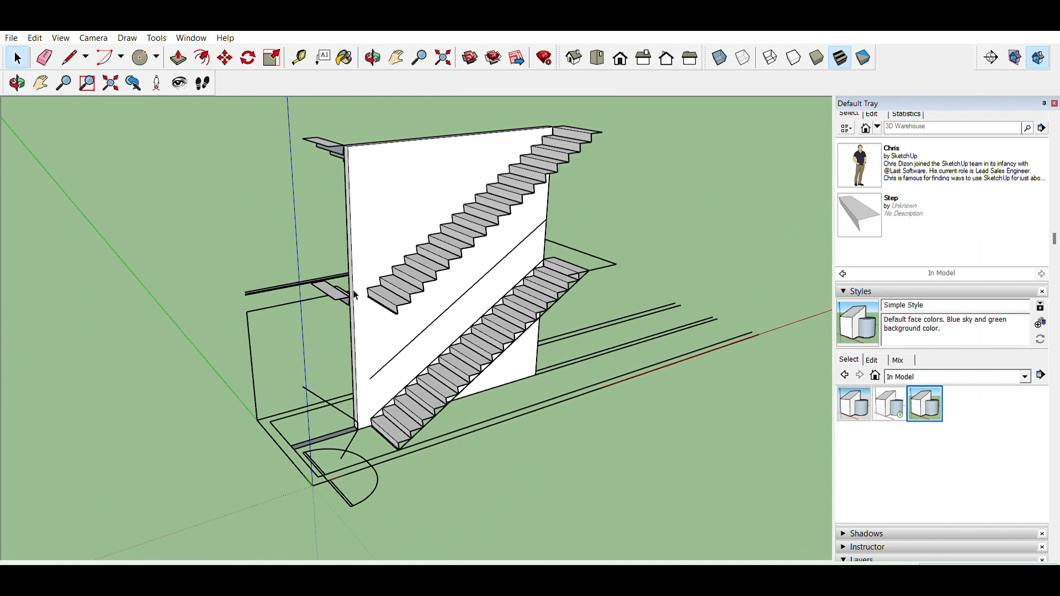
left_click(427, 331)
left_click(574, 477)
scroll(359, 423, "up", 3)
scroll(360, 424, "up", 2)
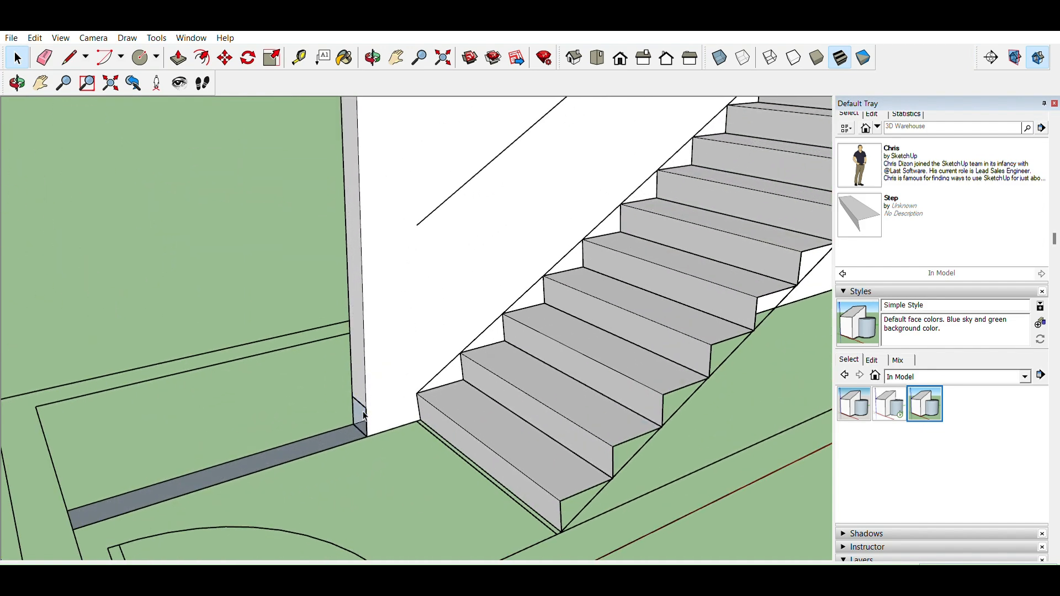
double_click(364, 395)
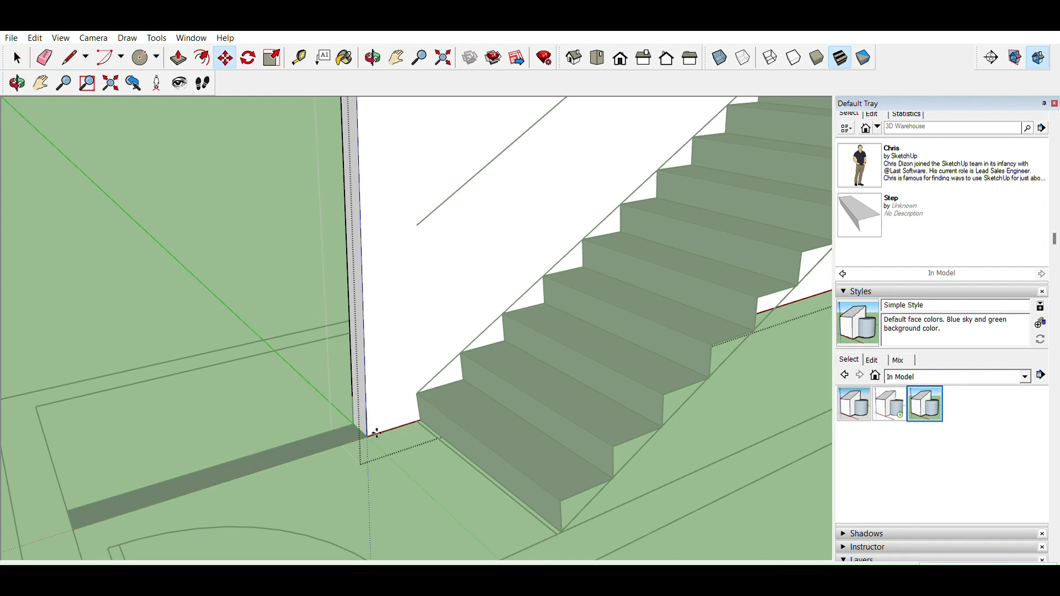
scroll(372, 433, "down", 4)
scroll(377, 280, "down", 2)
left_click(308, 227)
Move the outer edge of the intermediate landing outline at the top of the lower flight outward, farther from the wall's end
scroll(356, 256, "down", 5)
middle_click_drag(356, 257, 244, 350)
scroll(488, 316, "up", 8)
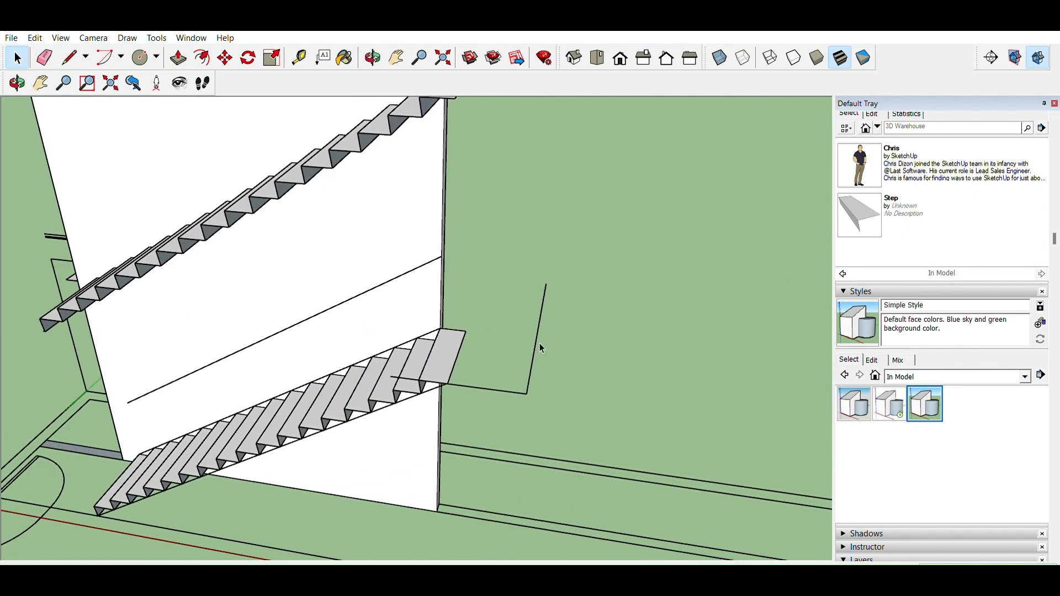
key("m")
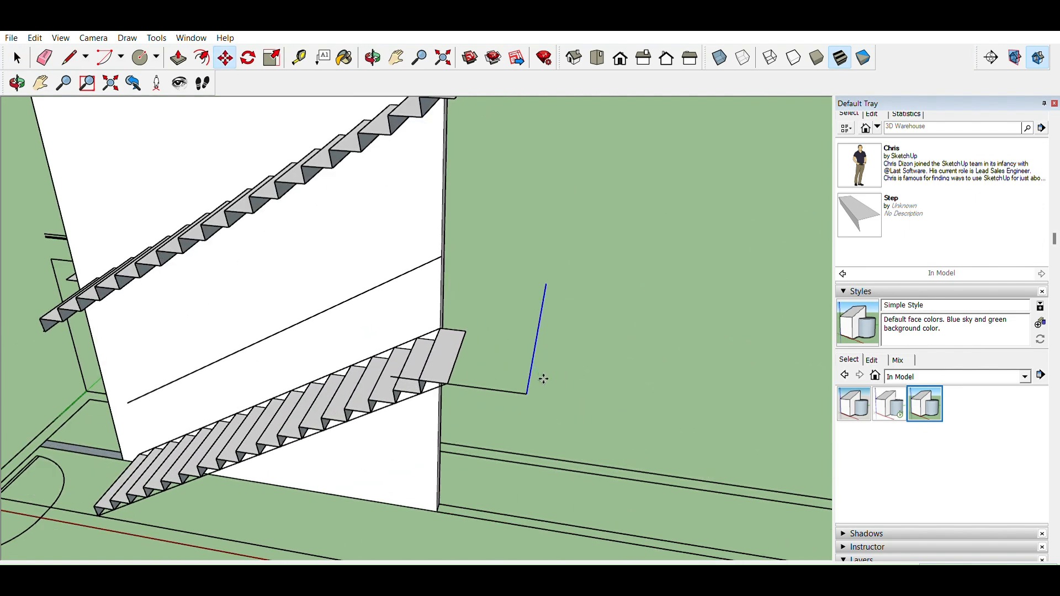
left_click(529, 393)
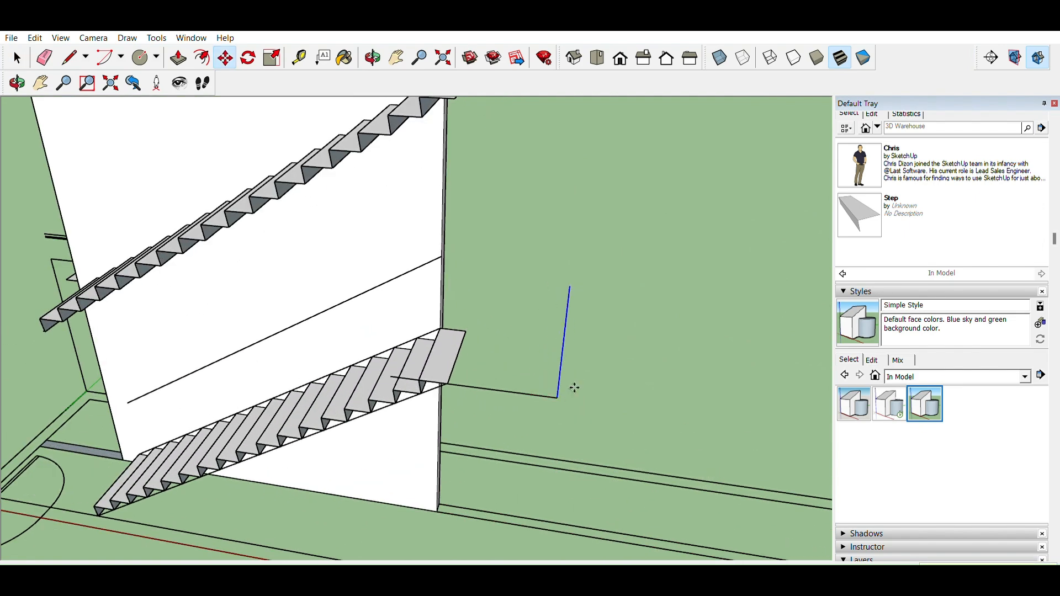
mouse_move(569, 384)
middle_mouse_down()
mouse_move(550, 234)
mouse_move(572, 268)
mouse_move(553, 318)
mouse_move(563, 348)
mouse_move(536, 338)
middle_mouse_up()
Compare the clearance at both ends of the wall with temporary lines, without keeping them
key("l")
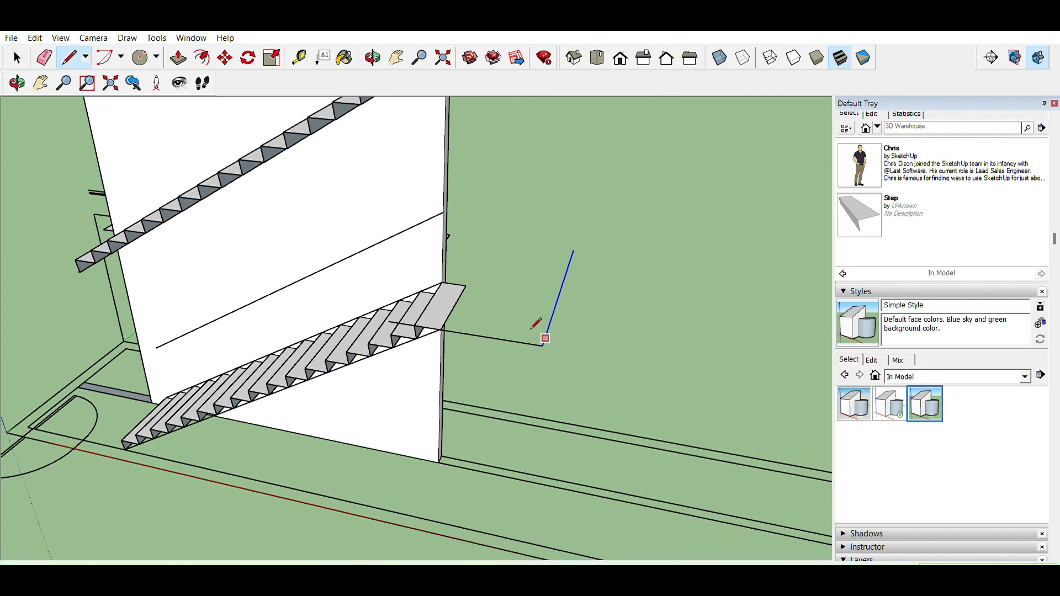
left_click(443, 264)
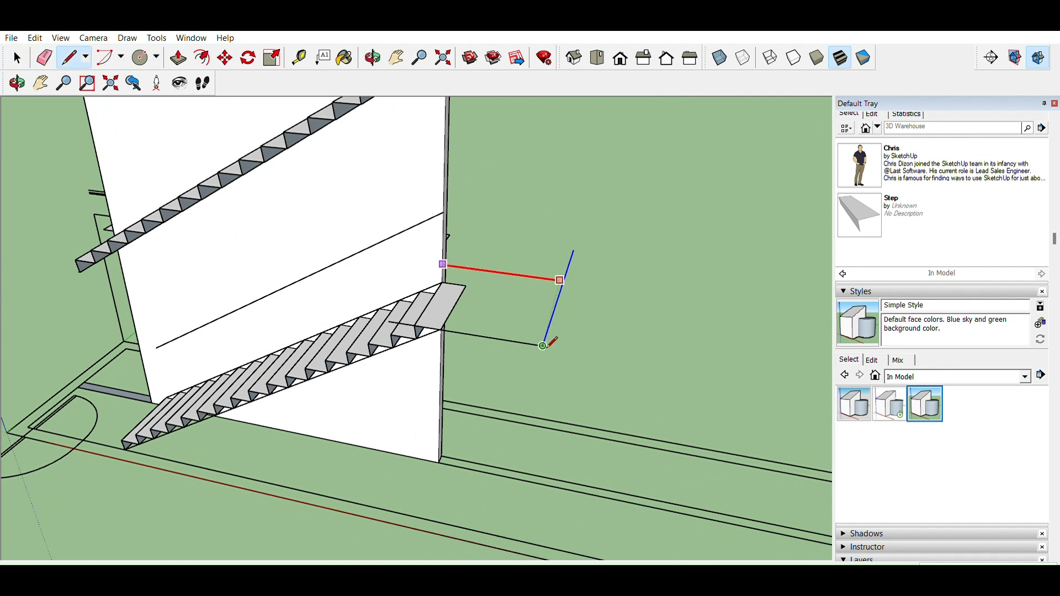
key("Escape")
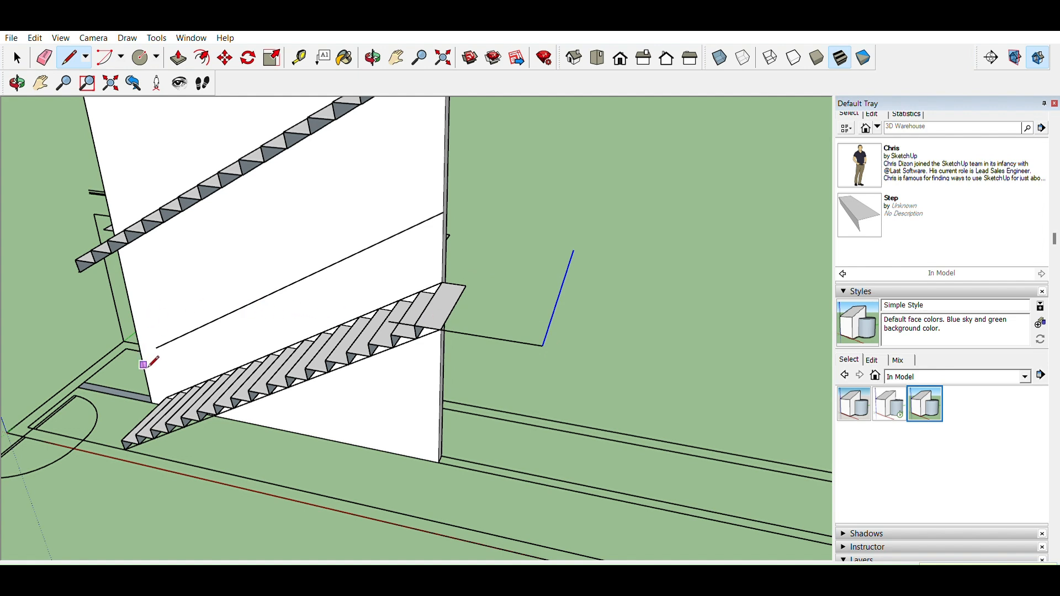
left_click(145, 370)
left_click(69, 356)
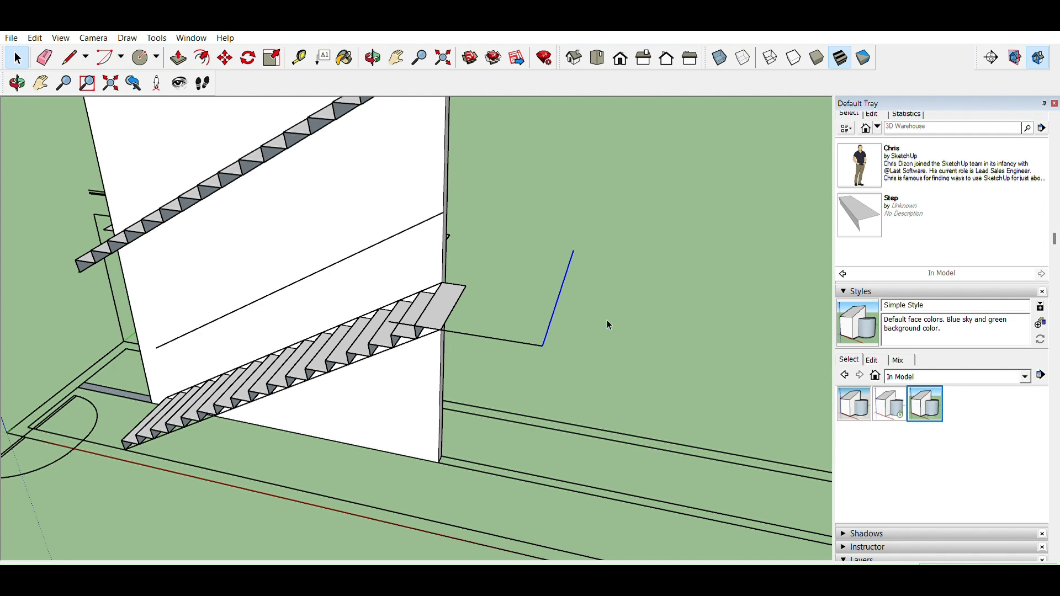
Draw a vertical line from the landing outline's outer corner down to the floor outline, and delete the diagonal line under the lower flight
middle_click_drag(617, 356, 556, 279)
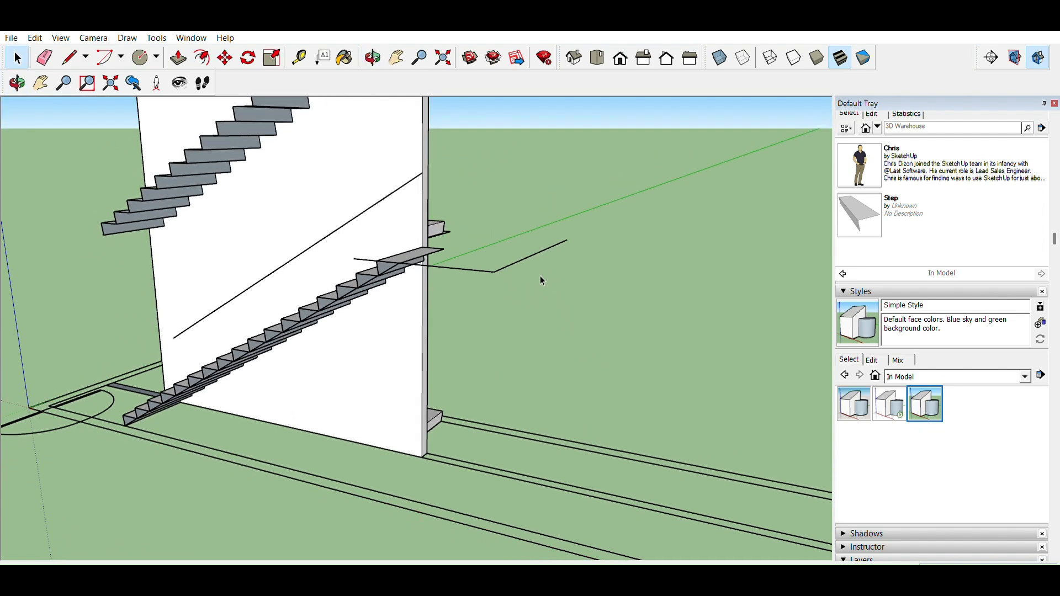
left_click(494, 271)
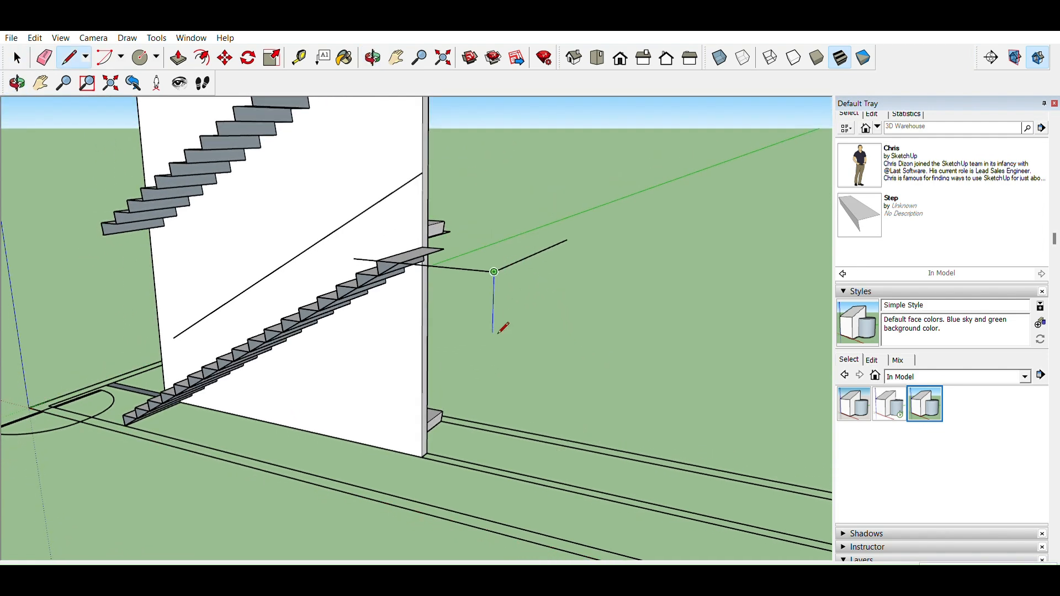
left_click(507, 525)
middle_click_drag(422, 441, 523, 482)
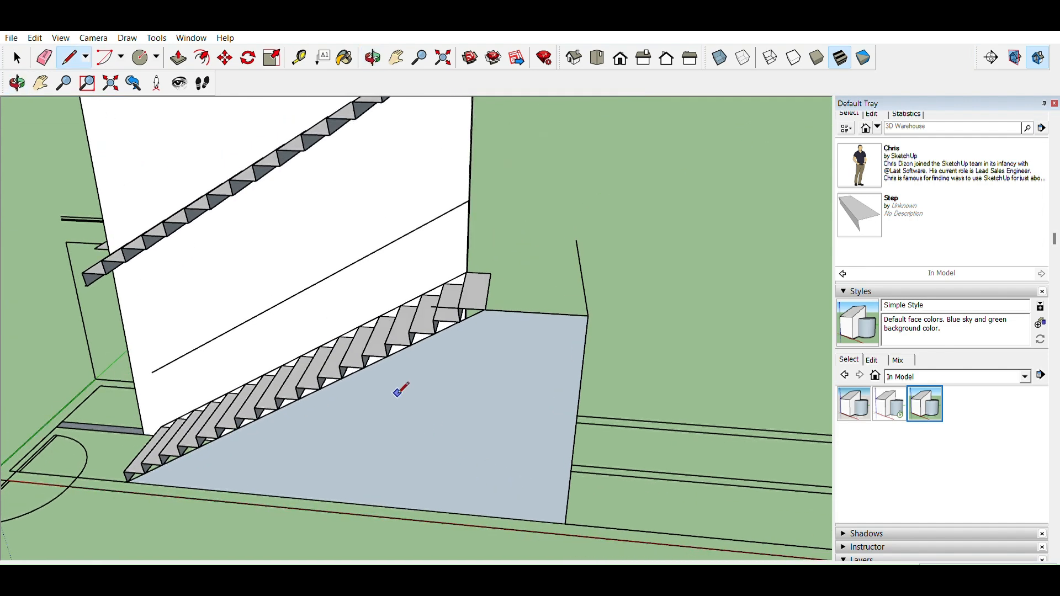
key("space")
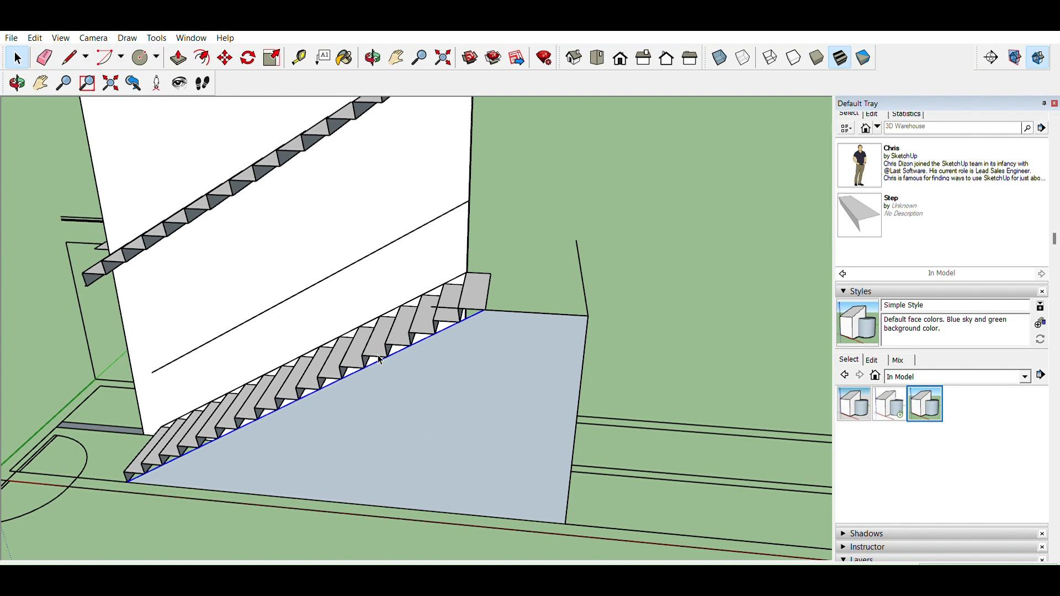
key("Delete")
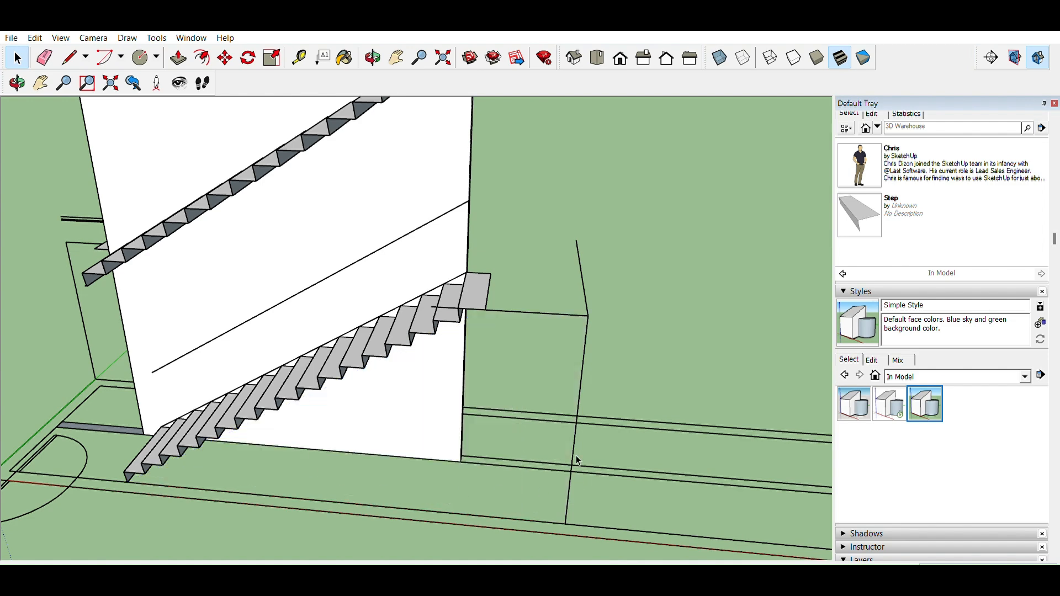
Draw a line across the floor outline from the vertical line's foot to the outer line on the far side
mouse_move(548, 360)
middle_mouse_down()
mouse_move(545, 350)
mouse_move(523, 383)
middle_mouse_up()
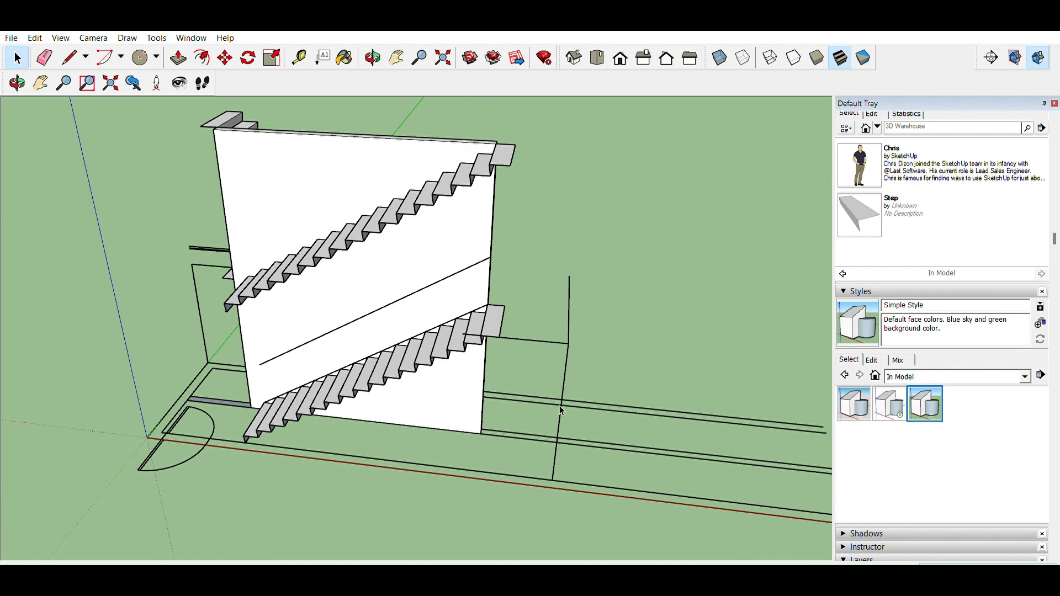
middle_click_drag(559, 409, 487, 460)
key("l")
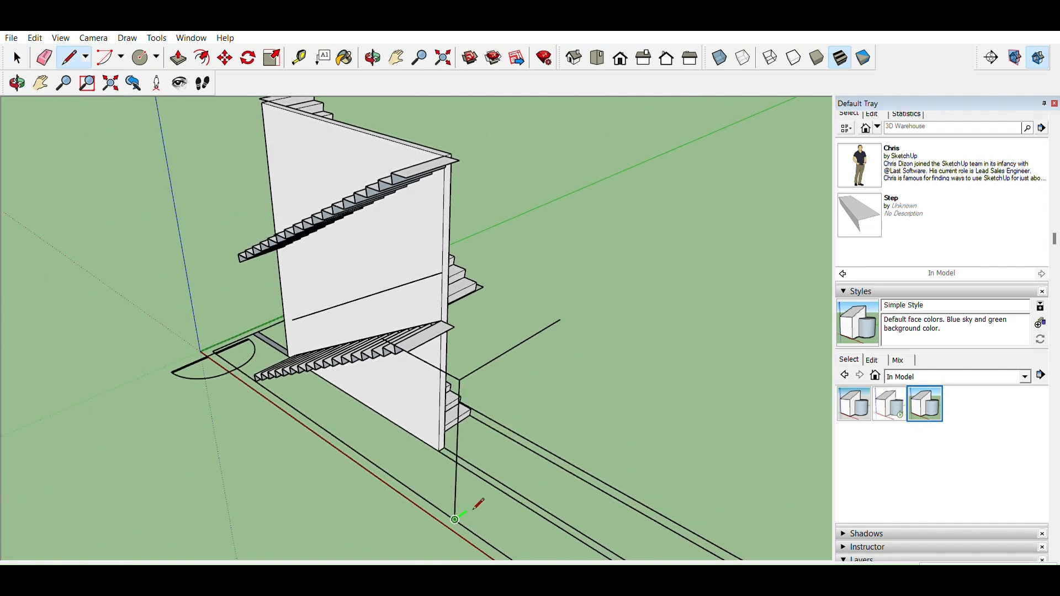
left_click(455, 520)
scroll(494, 486, "up", 5)
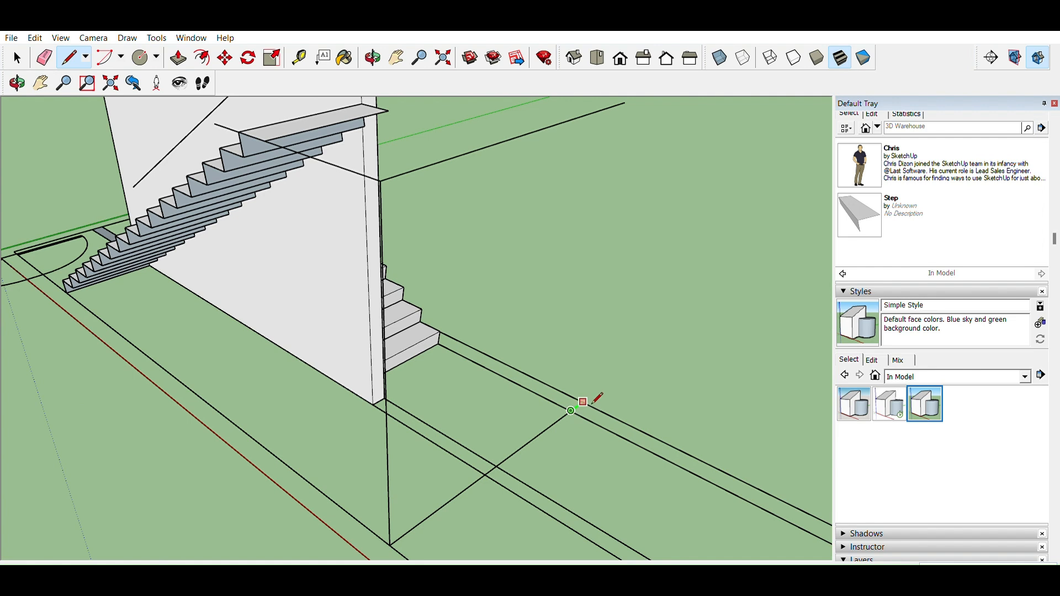
left_click(584, 402)
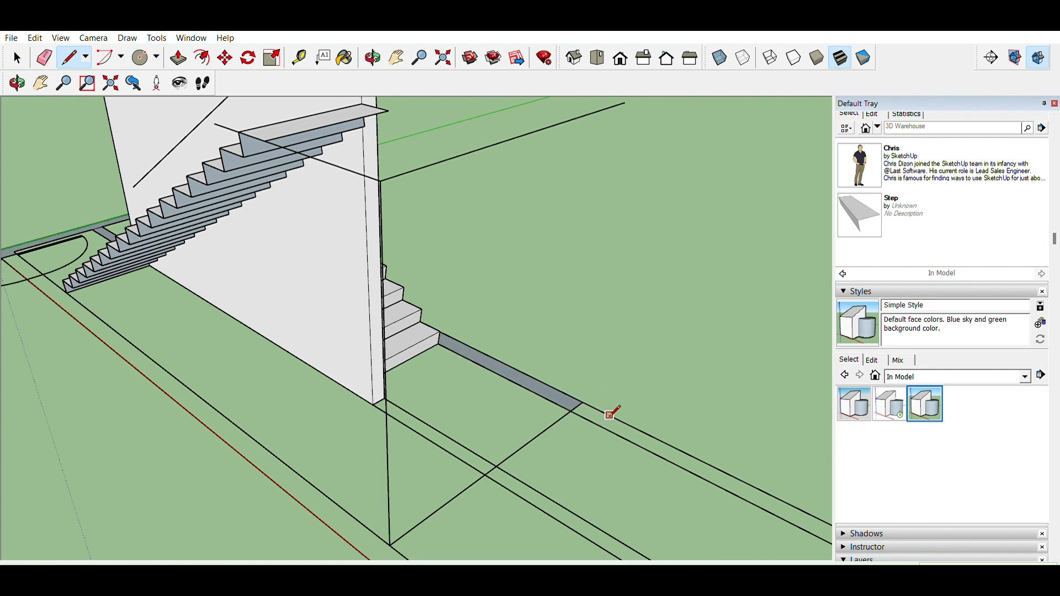
Delete the inner floor lines and the central wall lines that extend beyond the new cross line
key("space")
left_click_drag(605, 442, 604, 442)
key("Delete")
left_click_drag(588, 492, 551, 525)
key("Delete")
middle_click_drag(463, 515, 451, 420)
left_click(449, 487)
key("Delete")
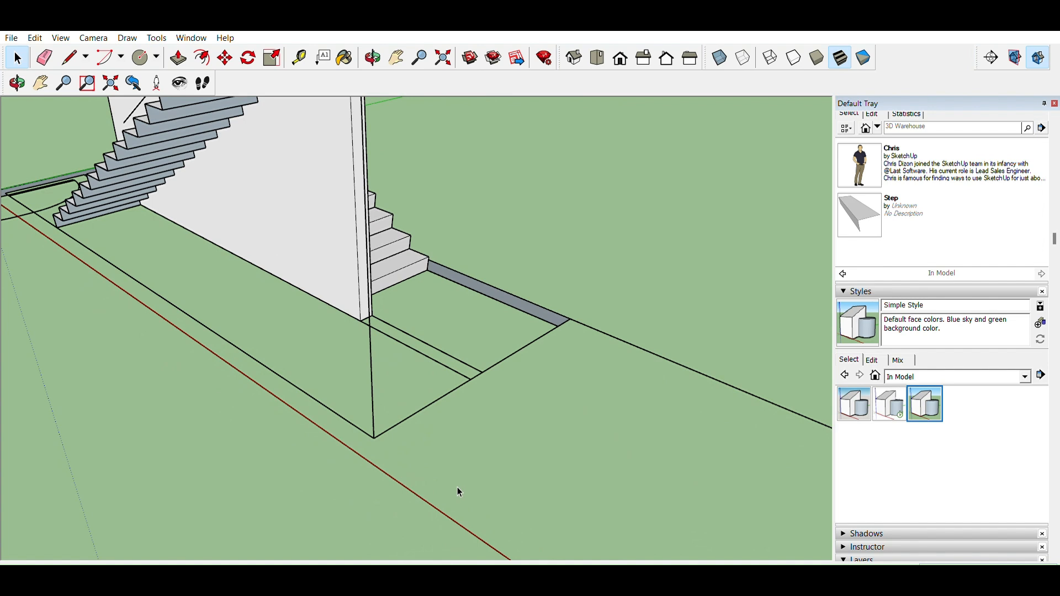
Close the end of the outer wall strip with a second, parallel cross line, and remove the outer floor lines extending beyond it
key("l")
left_click(589, 326)
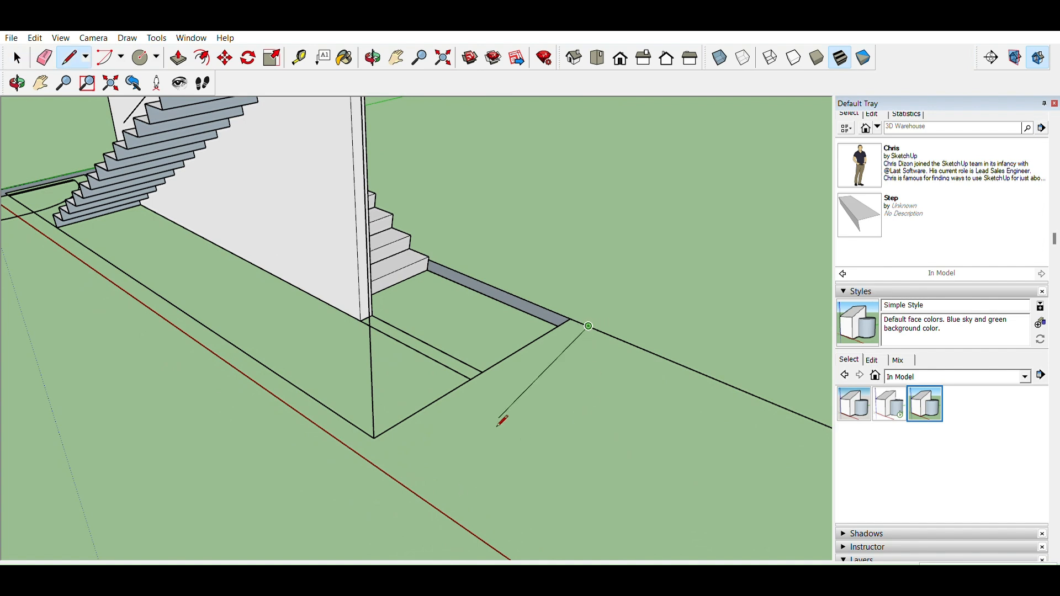
left_click(377, 466)
key("space")
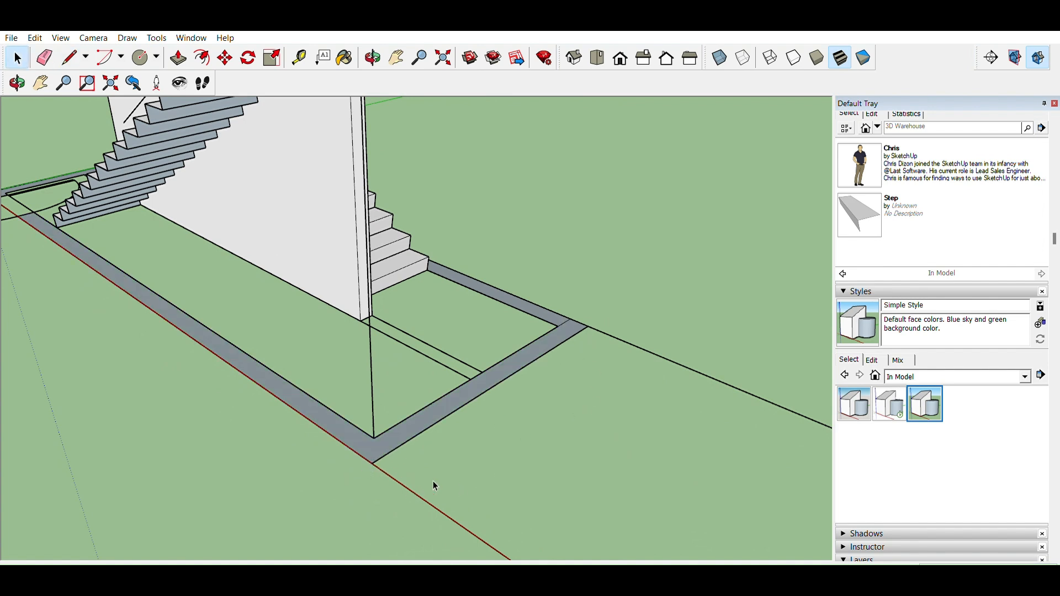
left_click_drag(670, 307, 624, 400)
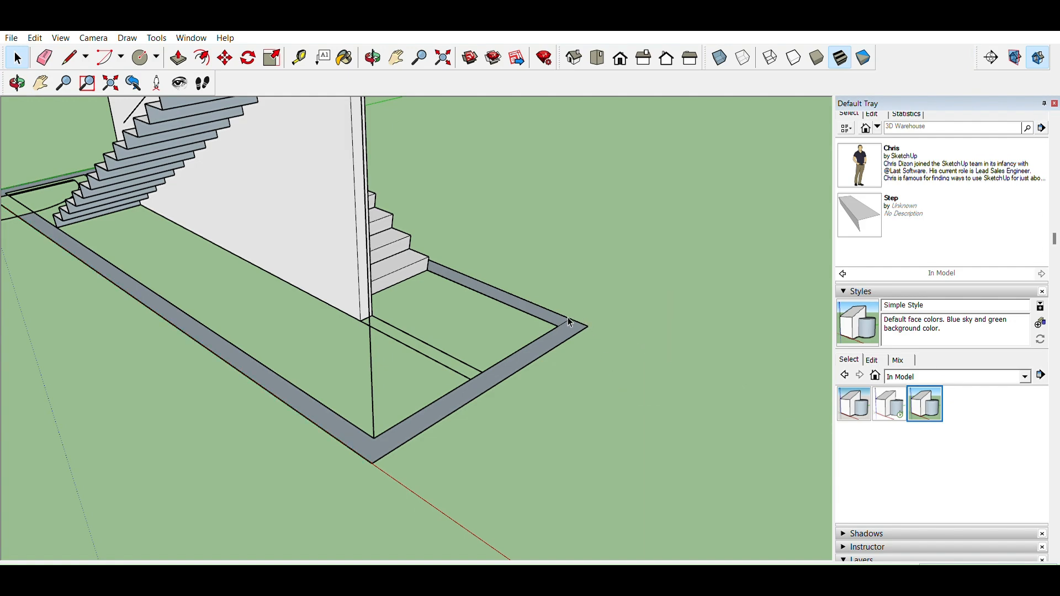
Delete the leftover floor strip between the central wall's other end and the outer wall strip
middle_click_drag(566, 323, 474, 443)
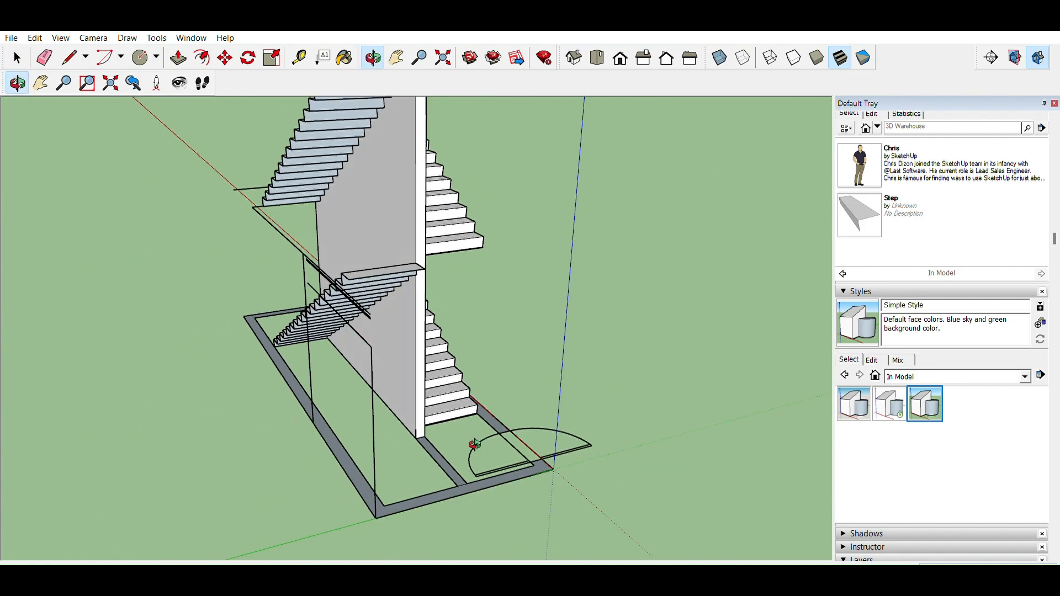
key("space")
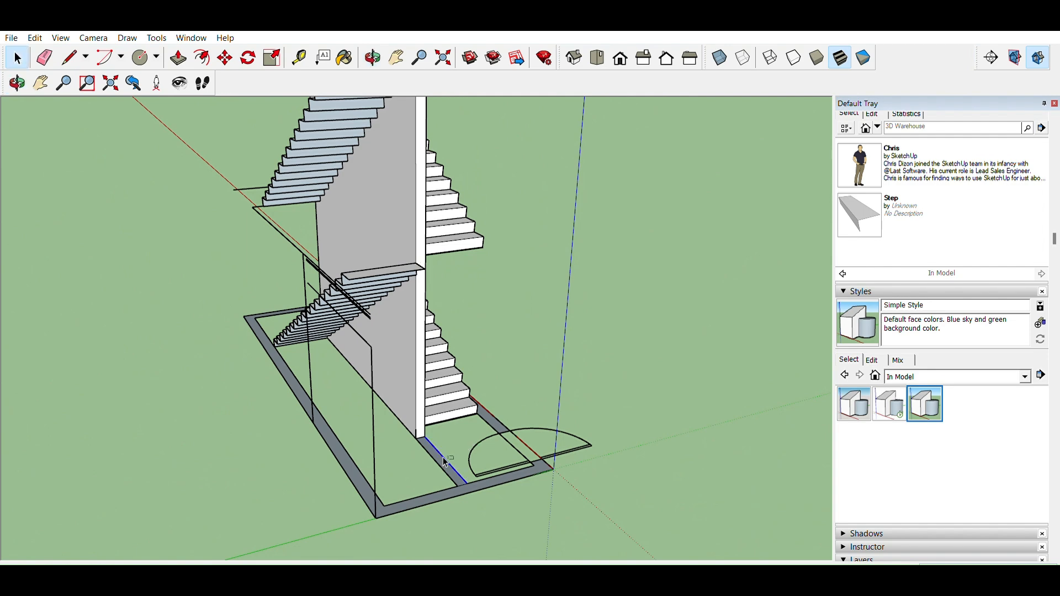
key("Delete")
middle_click_drag(509, 442, 367, 434)
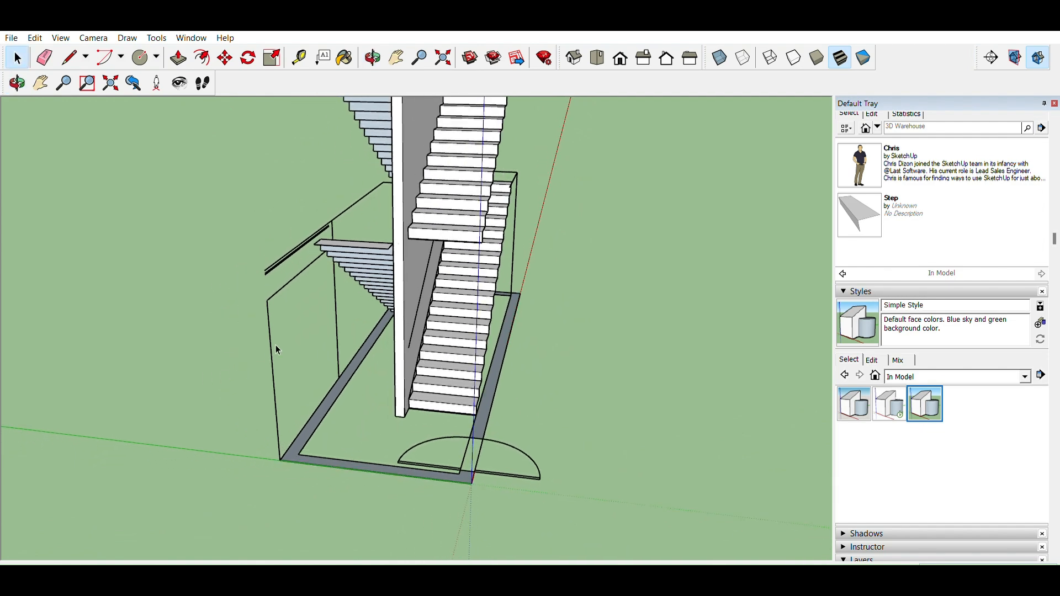
middle_click_drag(459, 329, 369, 392)
middle_click_drag(400, 428, 441, 431)
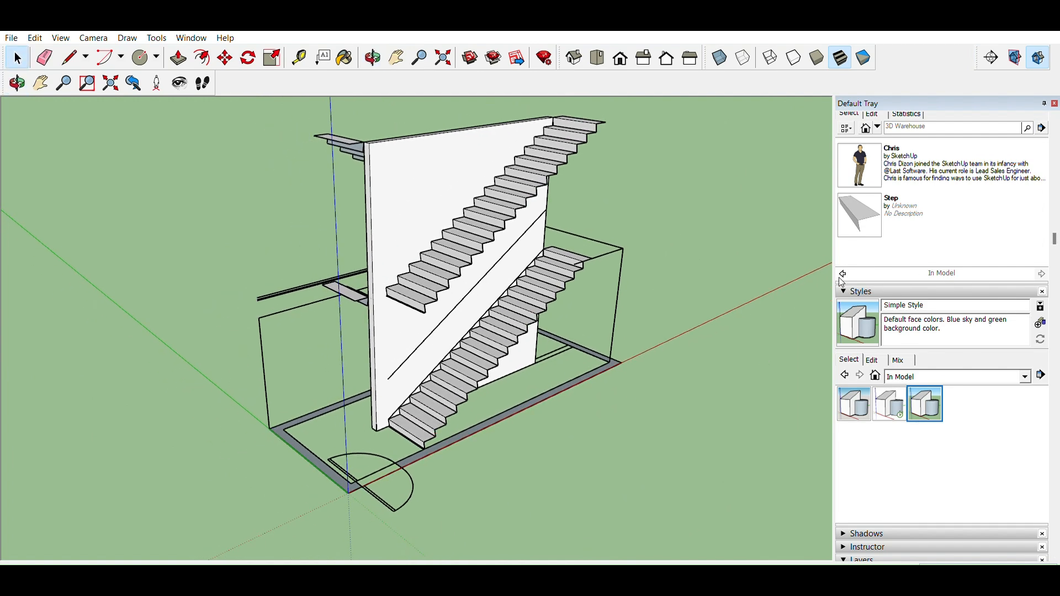
Create a new layer named A-Stair-Corewall
left_click(853, 291)
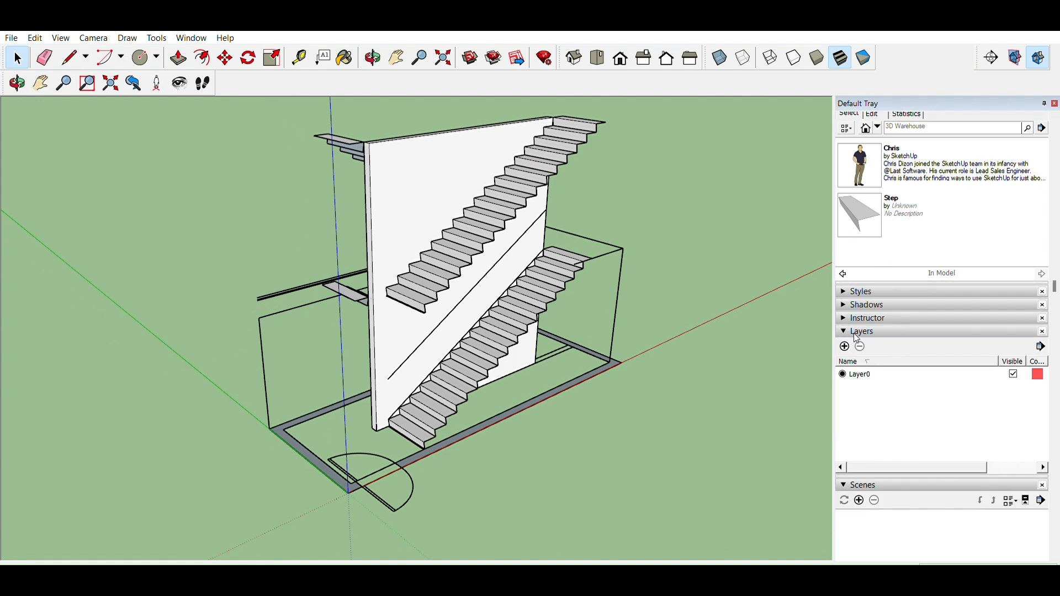
left_click(845, 346)
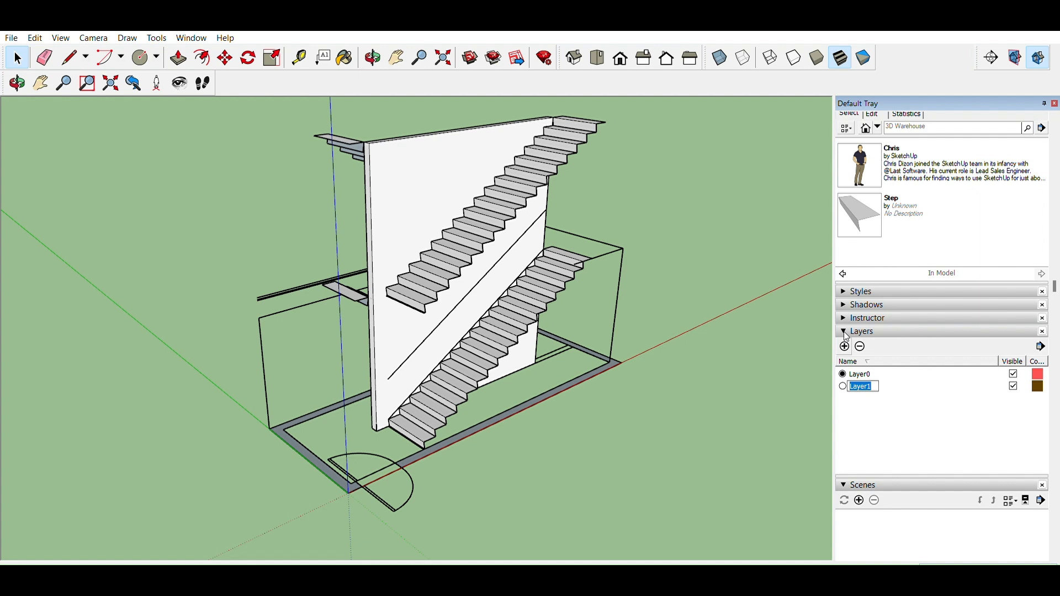
type("INT")
key("BackSpace")
key("BackSpace")
type("A-Int")
type("-")
type("Stair")
type("-")
left_click_drag(868, 382, 864, 378)
key("BackSpace")
type("Corewall")
key("Return")
Assign the central wall group to the A-Stair-Corewall layer and clear the selection
left_click(415, 232)
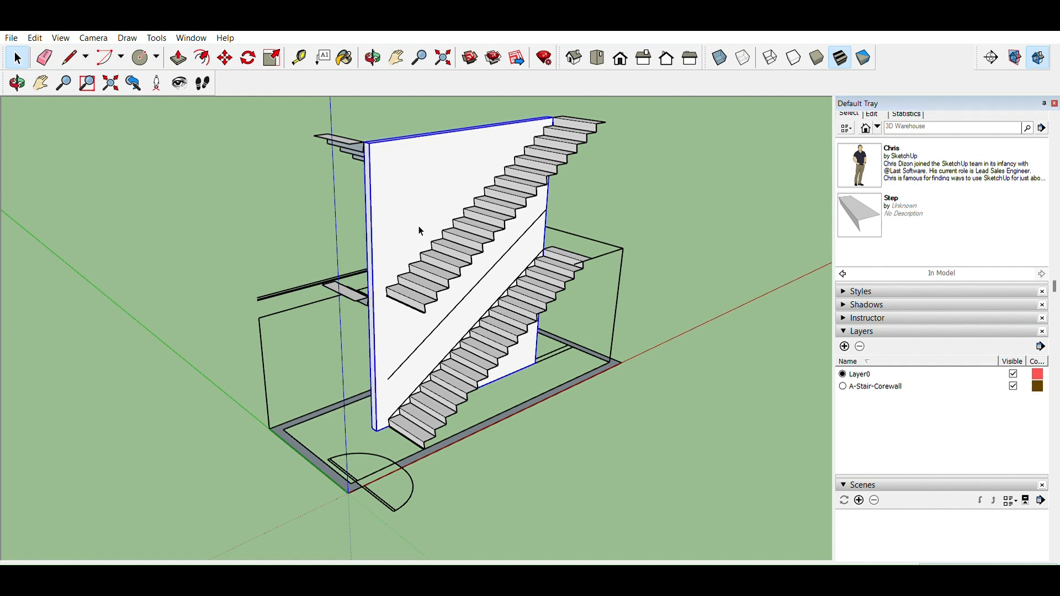
scroll(935, 163, "up", 5)
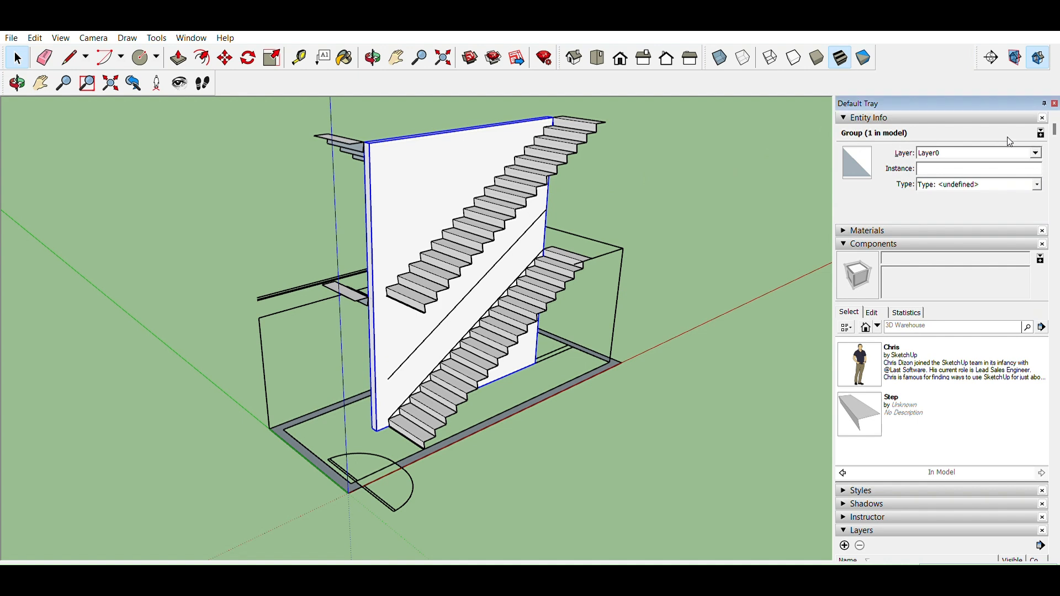
left_click(655, 190)
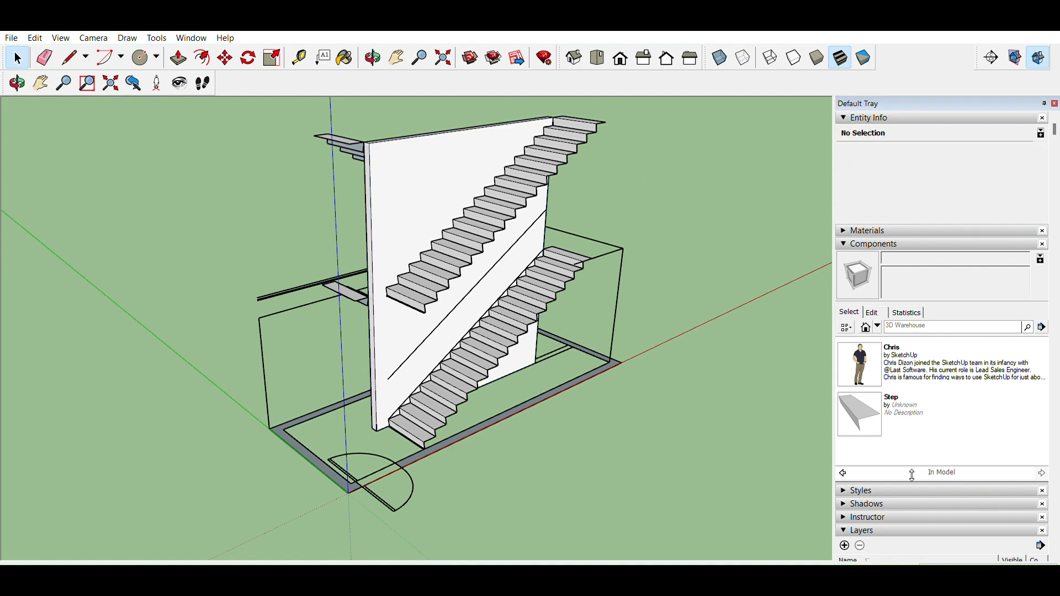
Create a new layer named A-Stair-Conc
scroll(933, 458, "down", 3)
left_click(845, 346)
type("Stair")
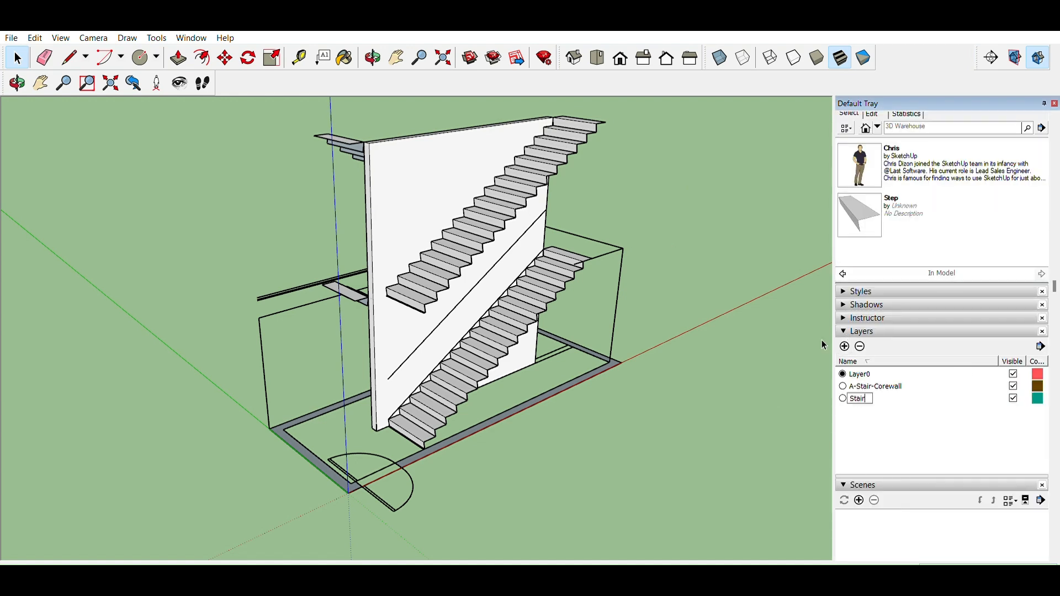
key("BackSpace")
key("BackSpace")
key("BackSpace")
key("BackSpace")
key("BackSpace")
type("A-Stair-Conc")
key("Return")
Create a new layer named A-Stair-Handrail
left_click(845, 346)
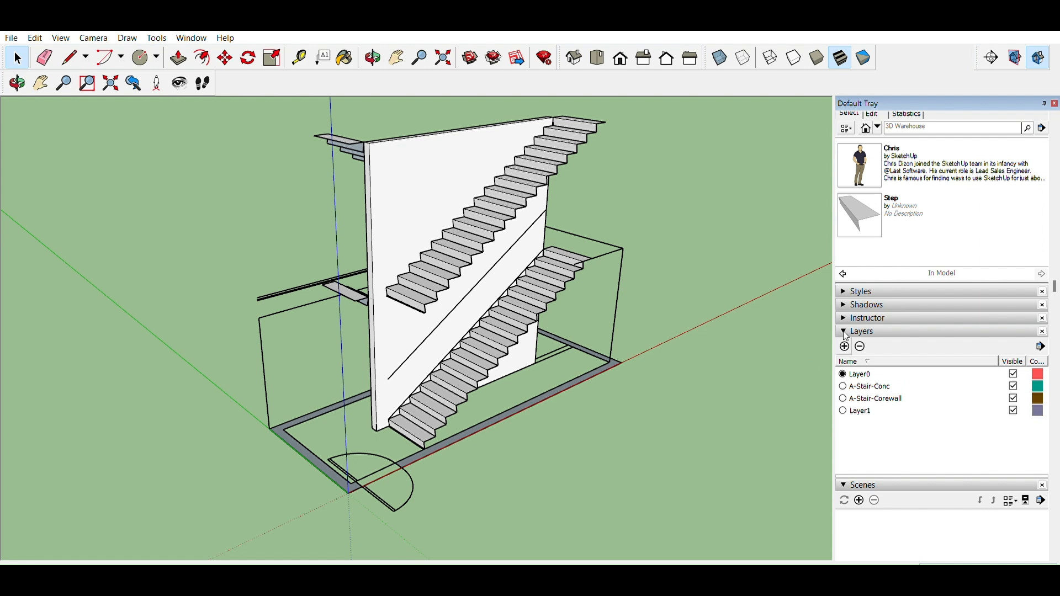
type("A-s")
type("Stair")
type("-")
type("Handrail")
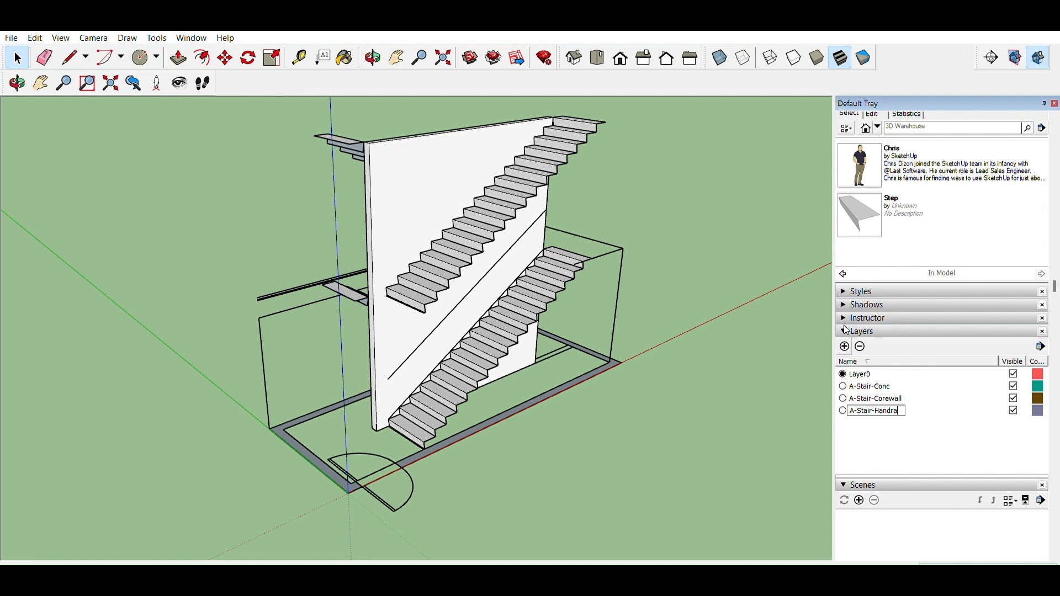
key("Return")
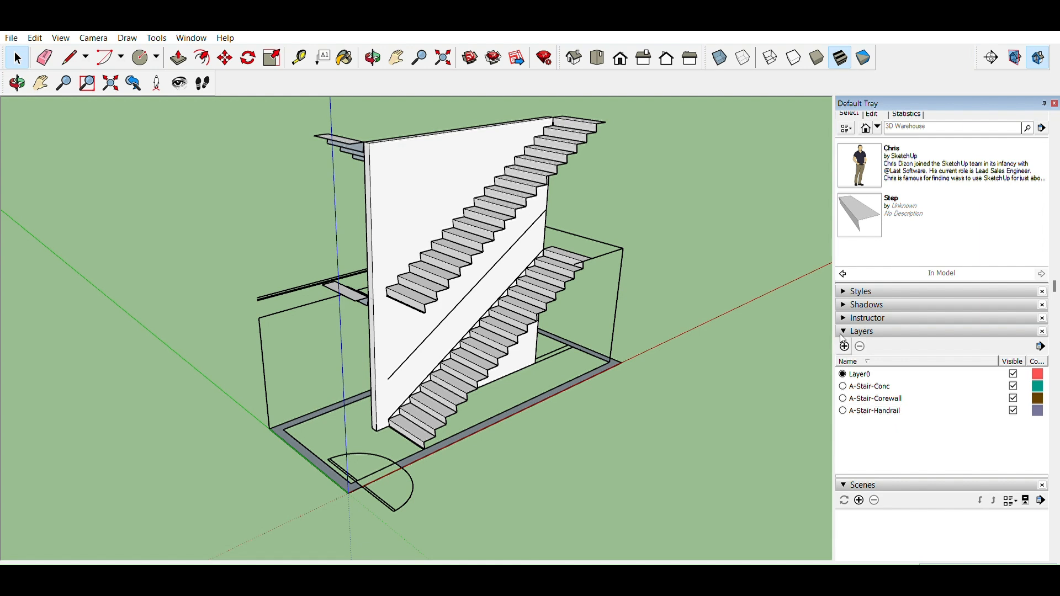
Create a new layer named A-Stair-Shellwall
left_click(845, 347)
type("A")
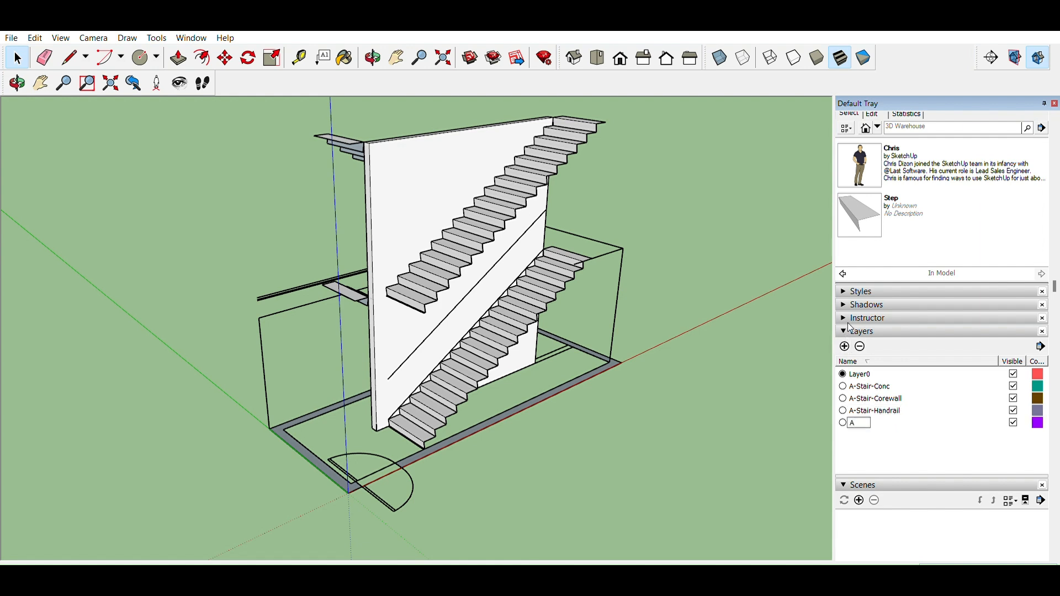
type("-Stair-Shellwall")
left_click(638, 427)
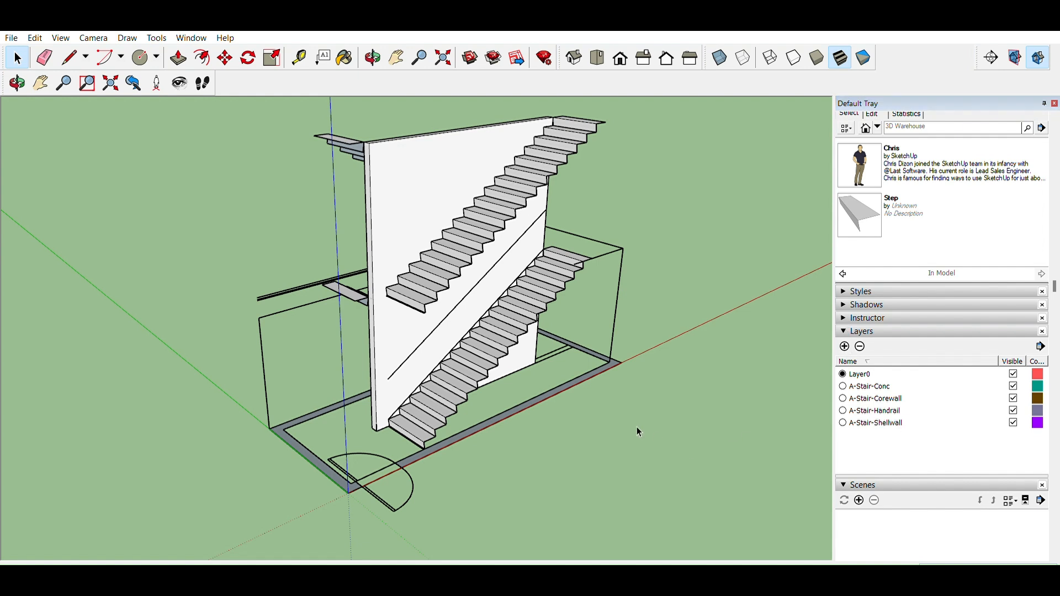
Assign the outer wall outlines and the door swing symbol to the A-Stair-Shellwall layer and clear the selection
left_click(524, 403)
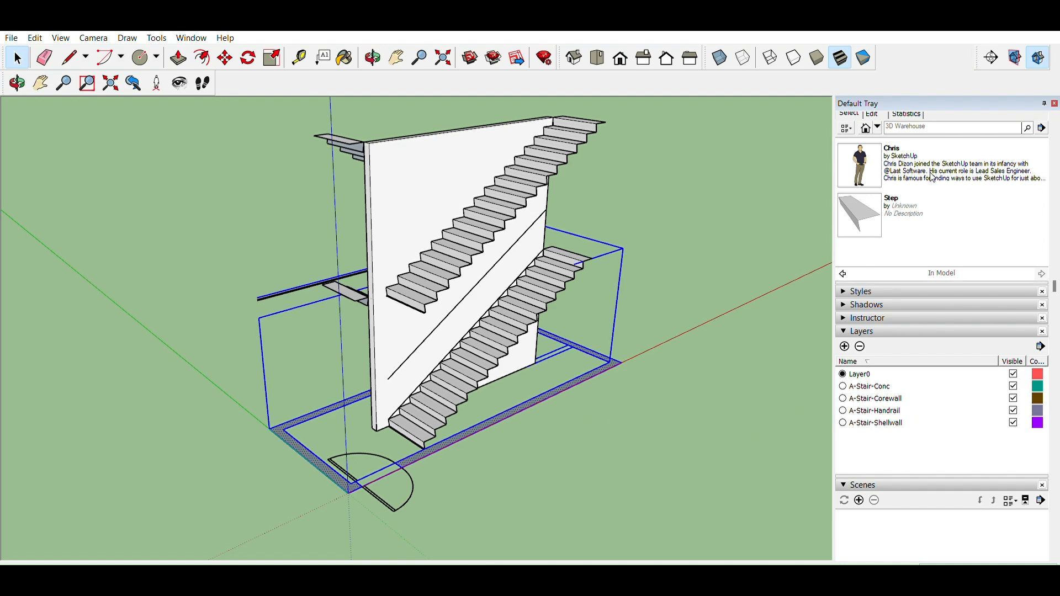
middle_click_drag(550, 343, 469, 473)
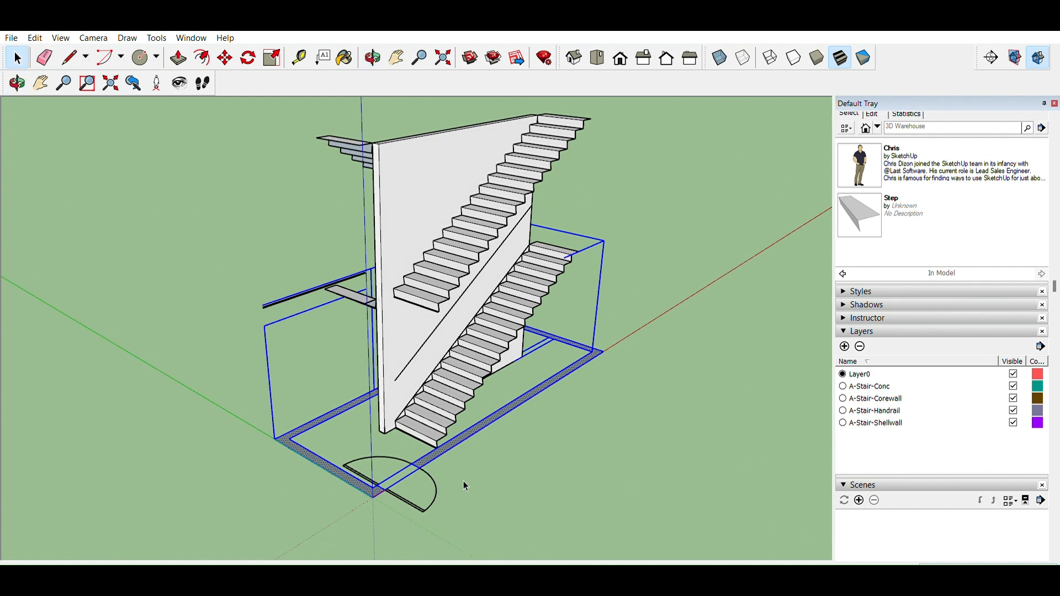
left_click(442, 496, "ctrl")
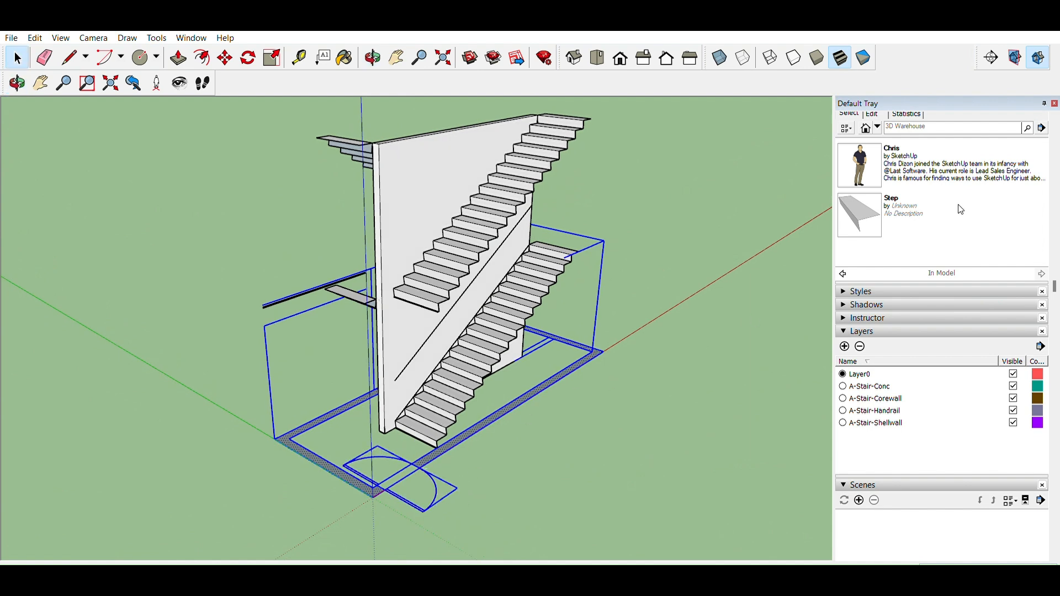
scroll(931, 221, "up", 4)
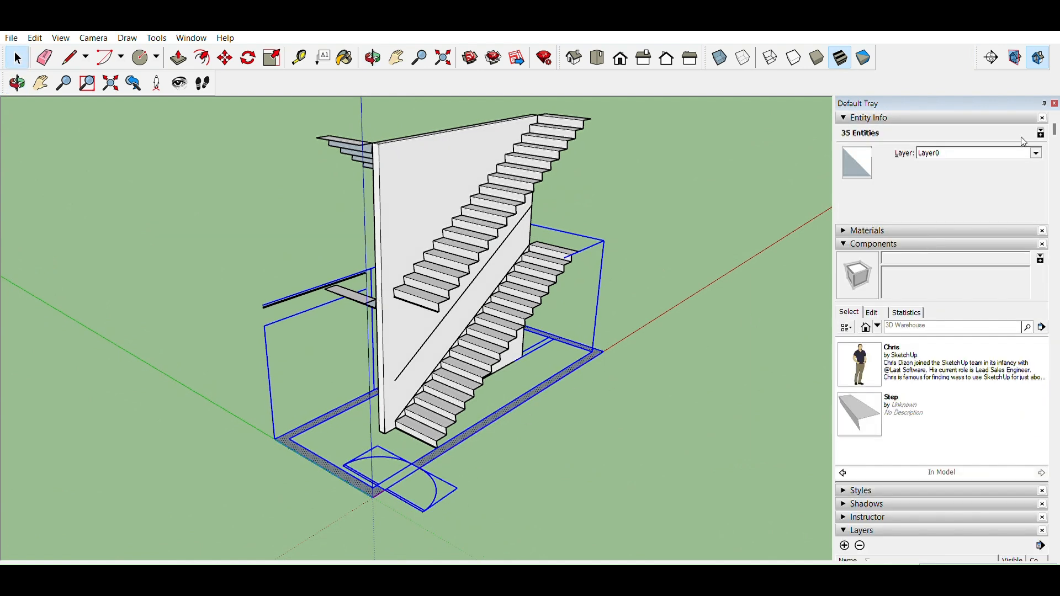
left_click(986, 184)
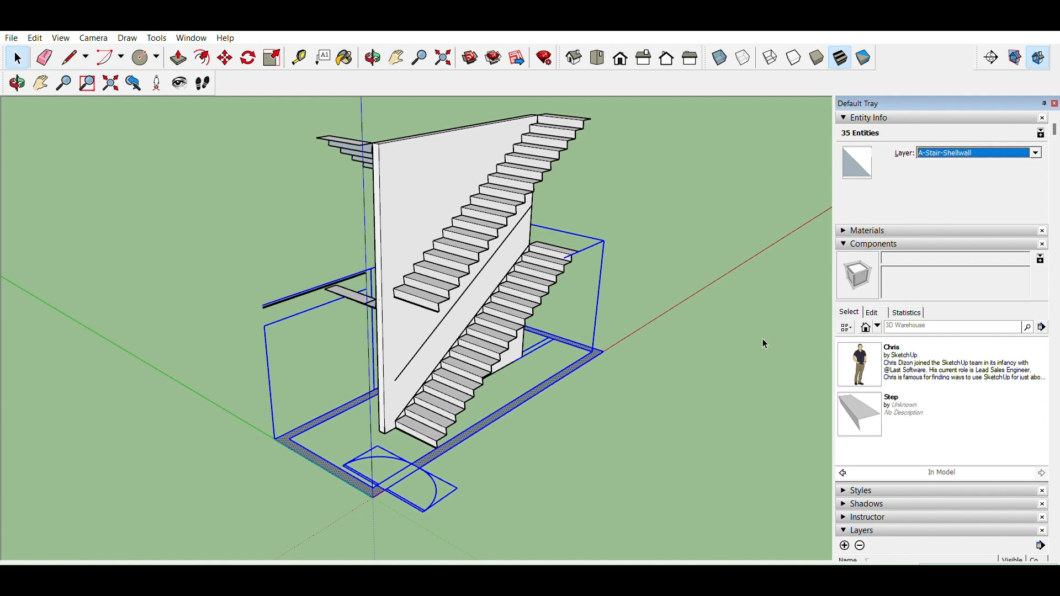
left_click(672, 442)
Assign the four stair flight groups on both sides of the central wall to the A-Stair-Conc layer and clear the selection
left_click(475, 369)
left_click(452, 289, "shift")
middle_click_drag(452, 288, 506, 349)
key("space")
left_click(392, 309, "shift")
left_click(381, 170, "shift")
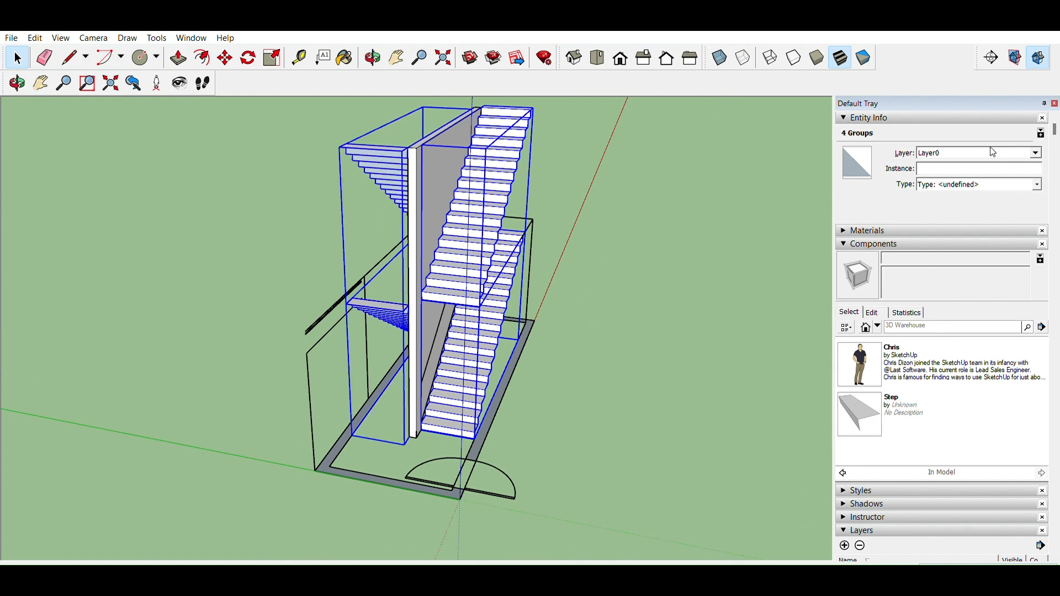
left_click(1037, 153)
left_click(1004, 164)
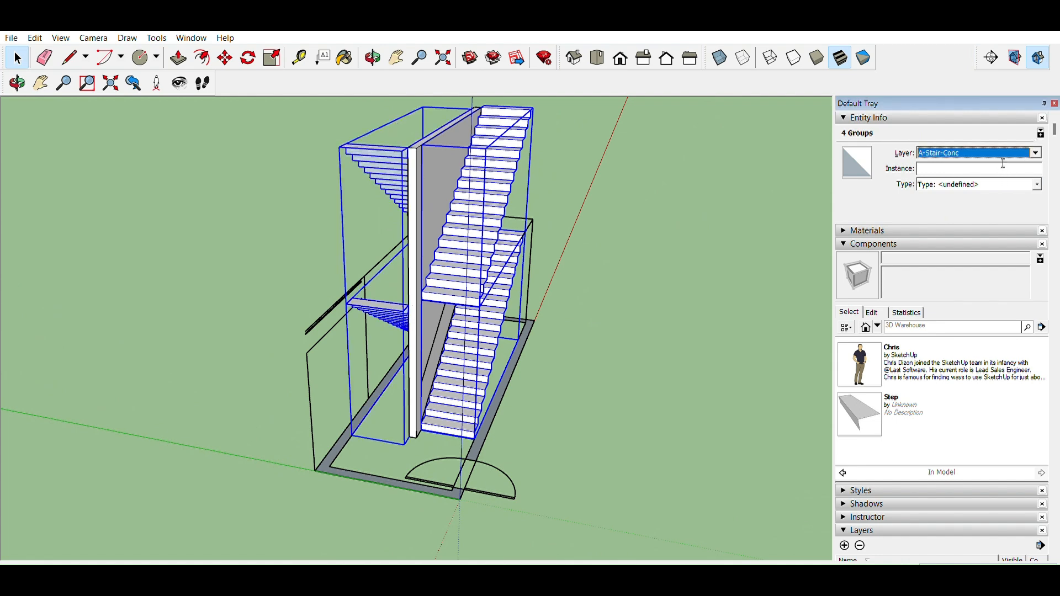
left_click(670, 309)
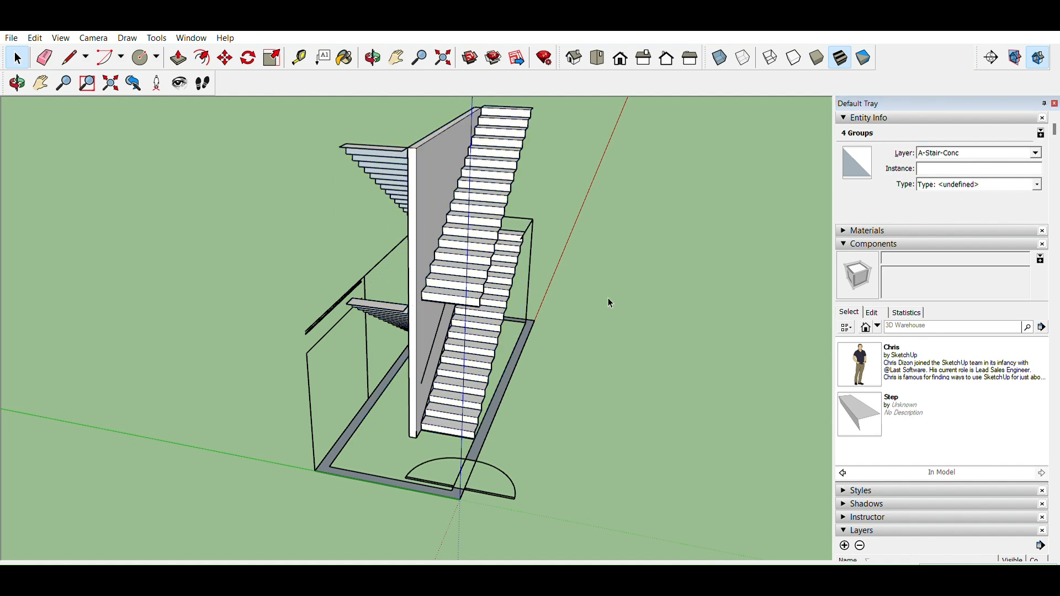
Check the layer assignments by hiding and showing A-Stair-Corewall, A-Stair-Conc and A-Stair-Shellwall one at a time
scroll(885, 436, "down", 5)
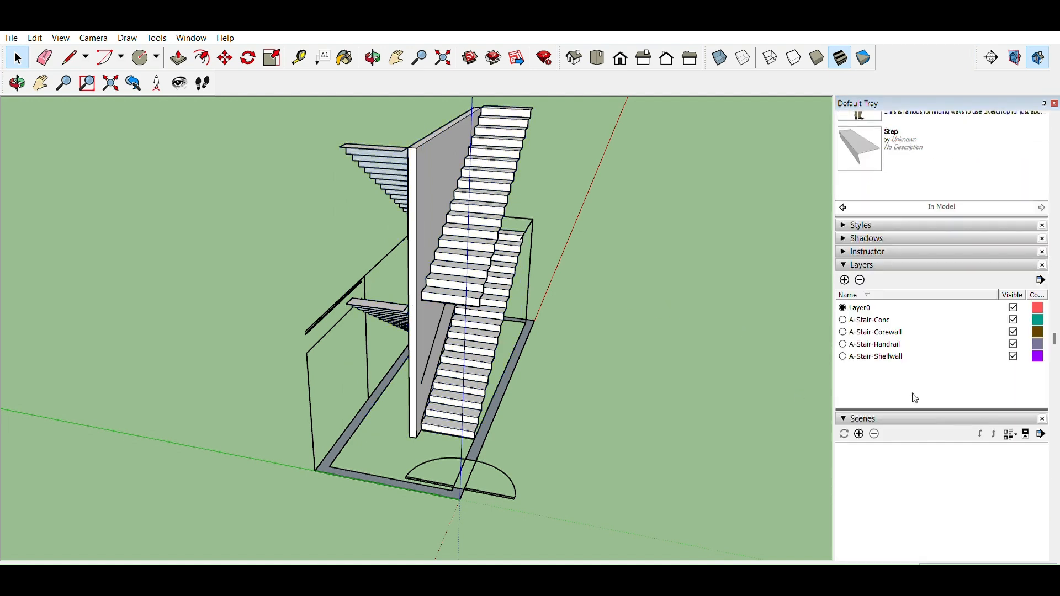
middle_click_drag(574, 474, 344, 482)
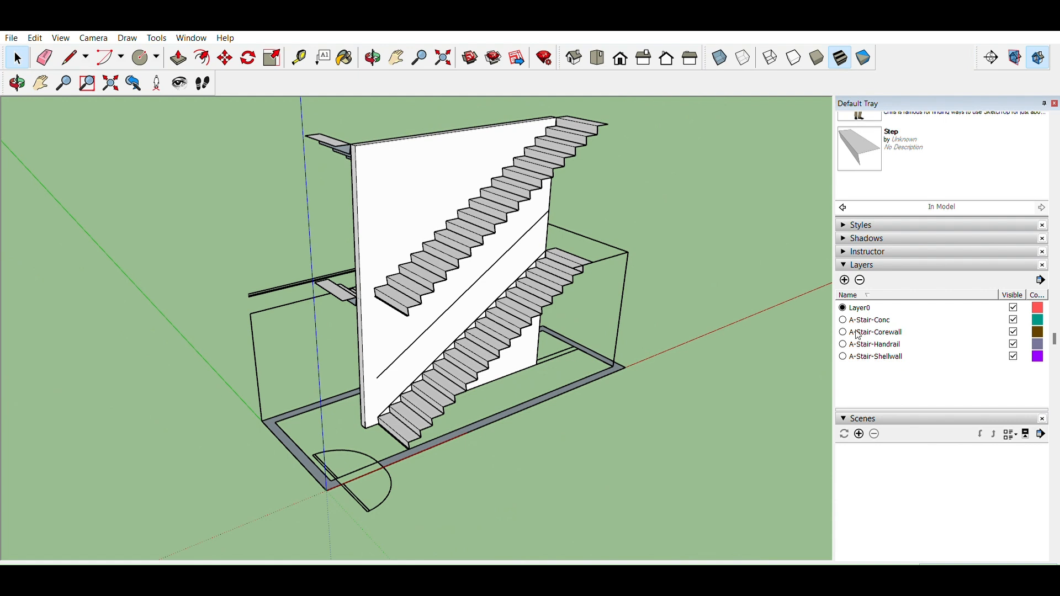
left_click(1016, 333)
left_click(1014, 331)
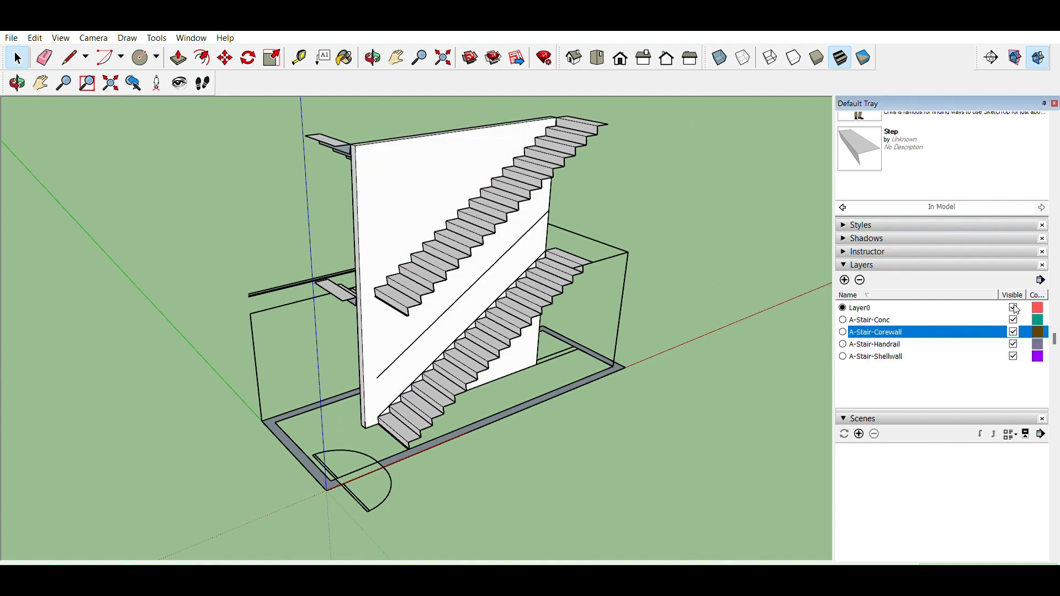
left_click(1015, 320)
left_click(1015, 320)
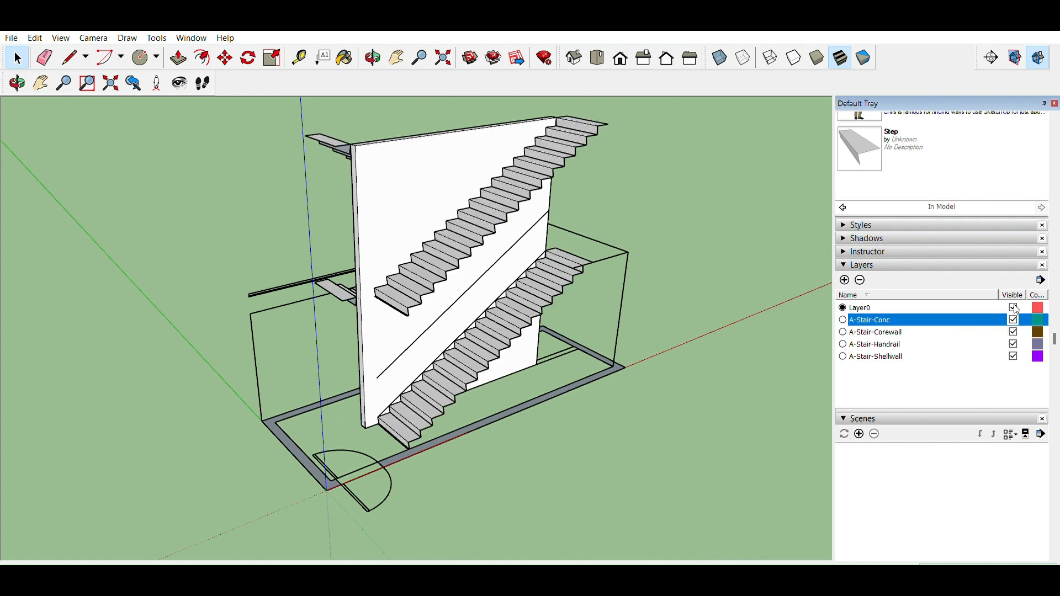
left_click(1015, 357)
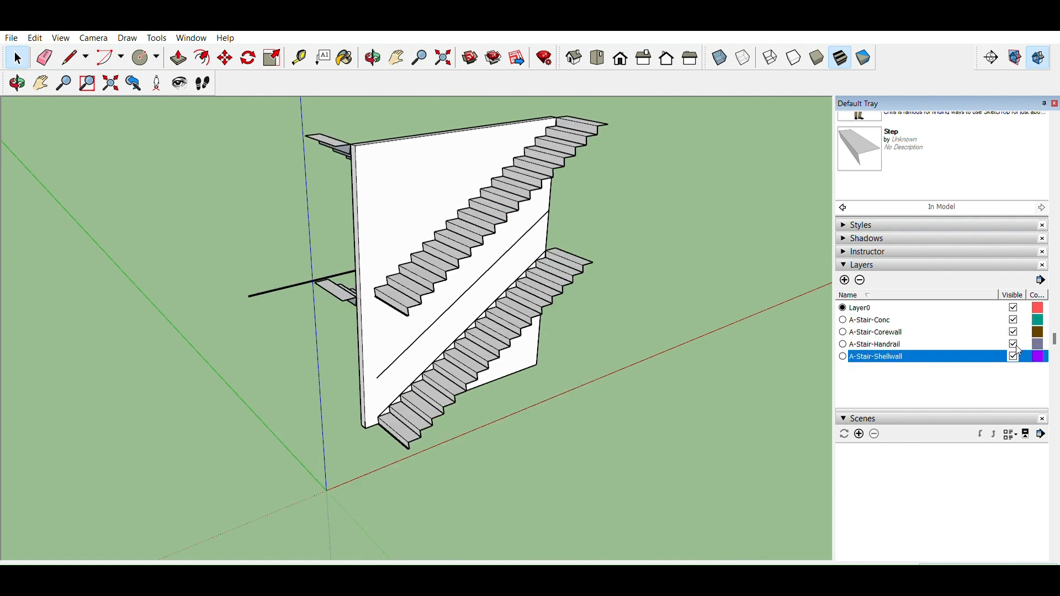
left_click(1015, 356)
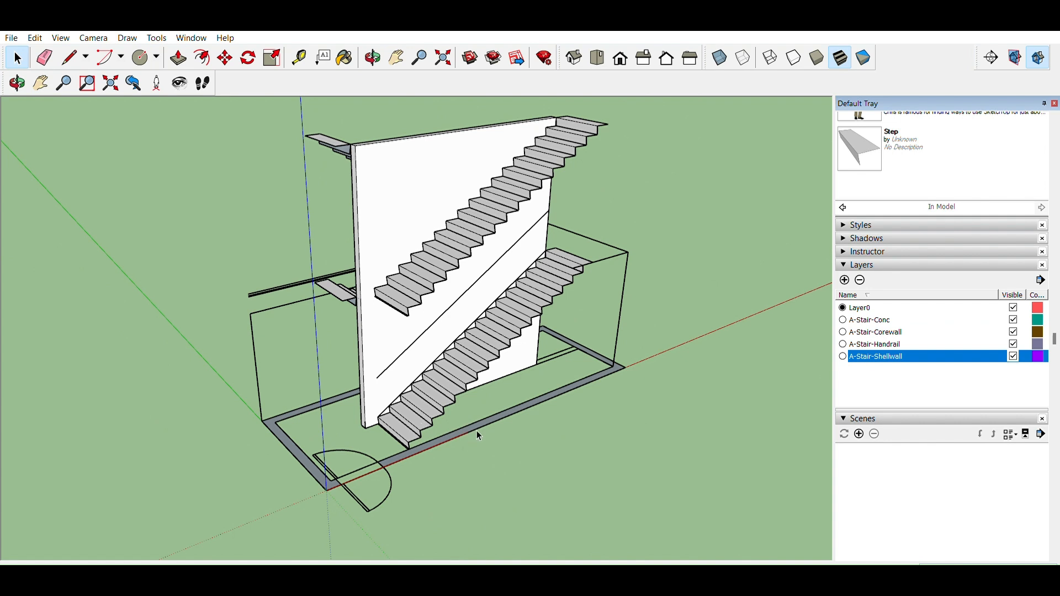
left_click(467, 377)
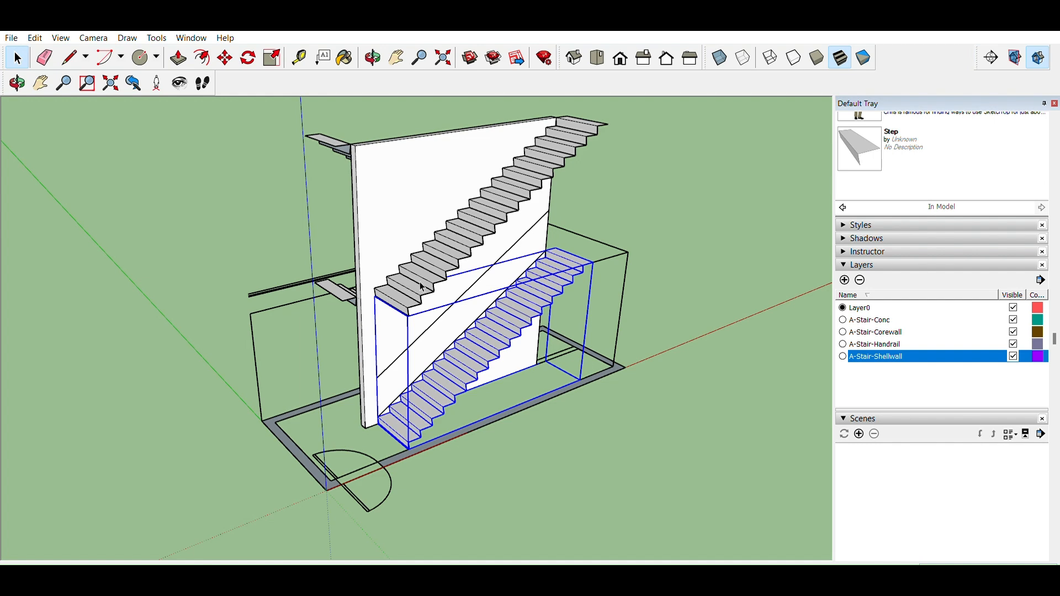
middle_click_drag(430, 288, 464, 345)
left_click(648, 236)
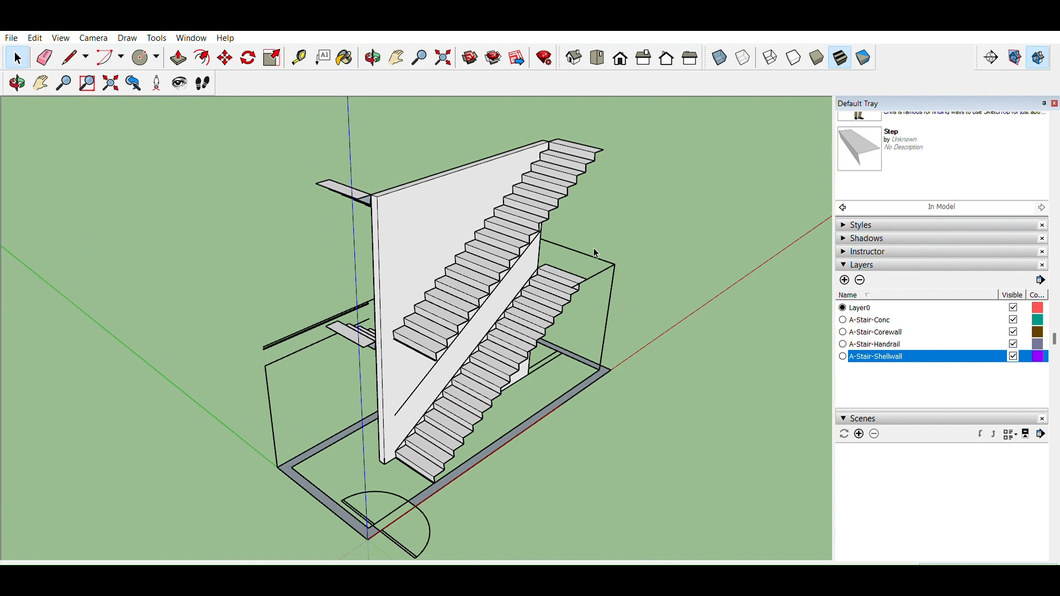
Copy the two upper stair flights straight up so the copies start at the landing level atop the central wall
left_click(472, 243)
left_click(311, 181)
left_click(346, 176)
left_click(496, 230, "ctrl")
mouse_move(496, 234)
middle_mouse_down()
mouse_move(501, 247)
mouse_move(497, 227)
middle_mouse_up()
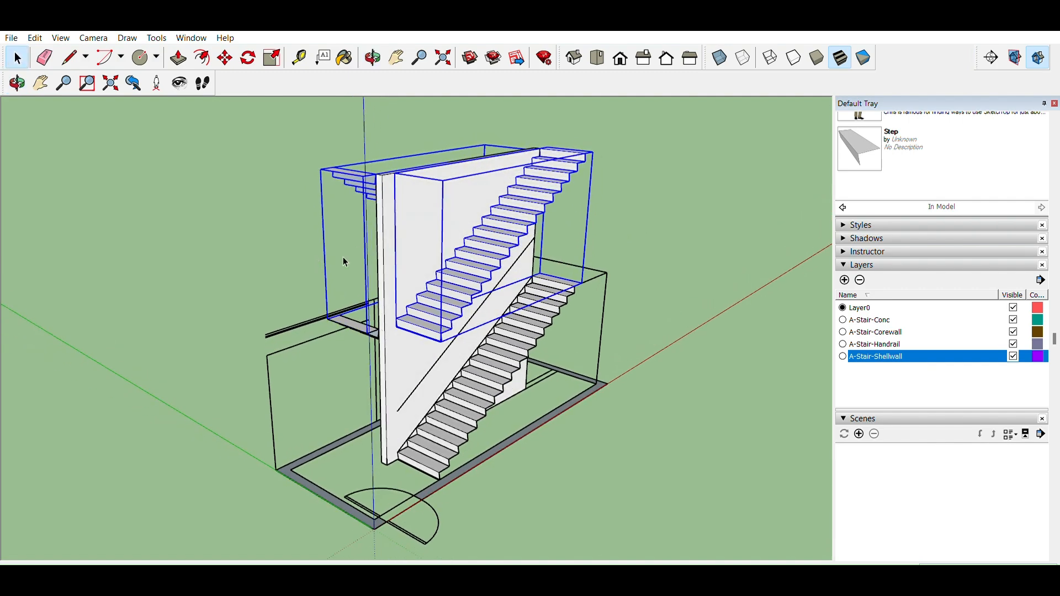
key("m")
scroll(351, 308, "up", 5)
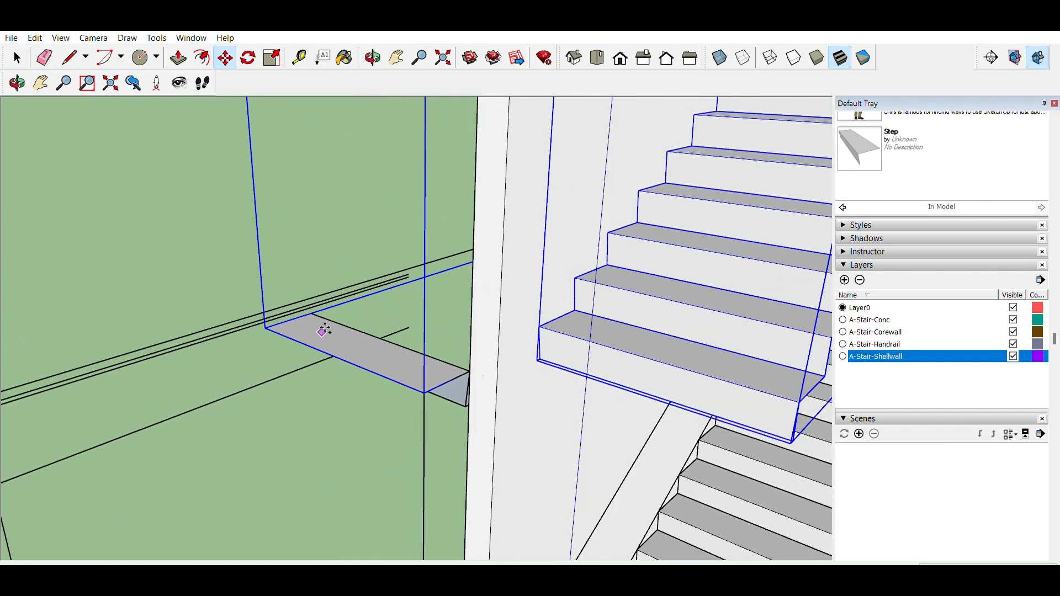
scroll(265, 254, "down", 8)
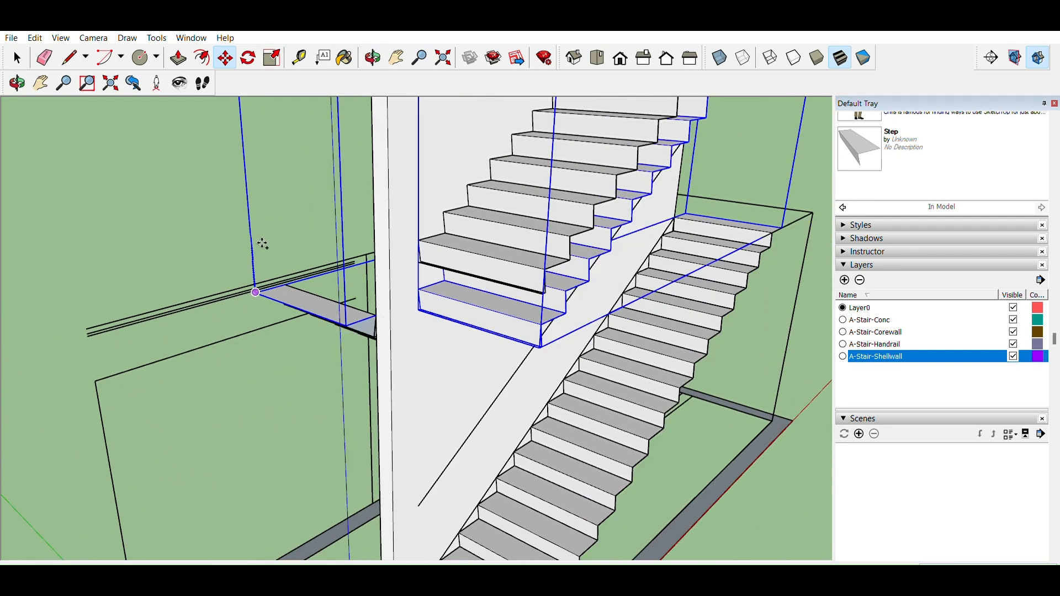
middle_click_drag(264, 219, 249, 268, "shift")
scroll(239, 235, "up", 3)
left_click(237, 230)
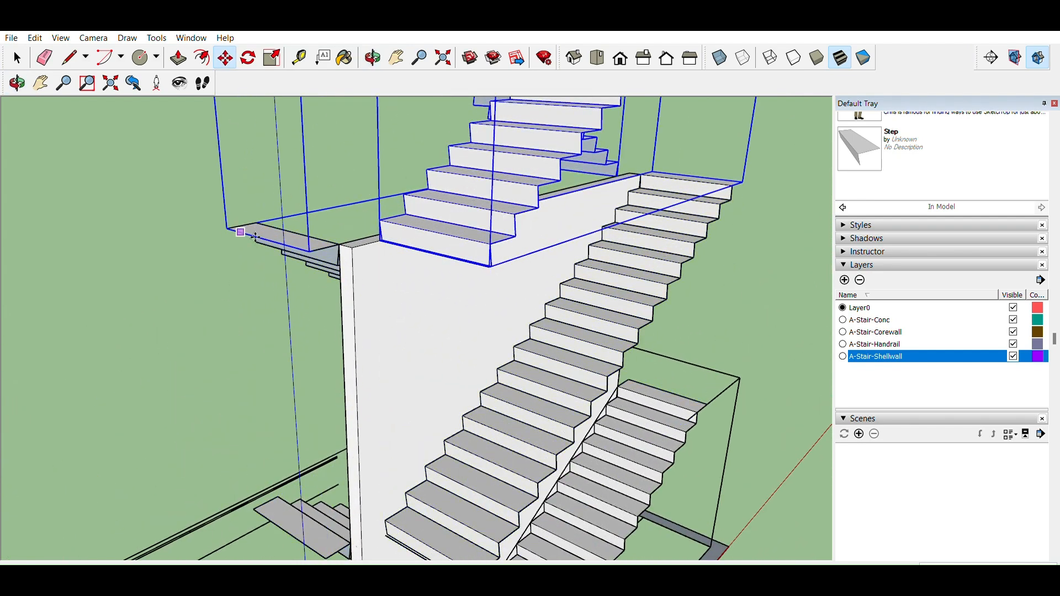
scroll(266, 240, "down", 3)
scroll(278, 239, "down", 3)
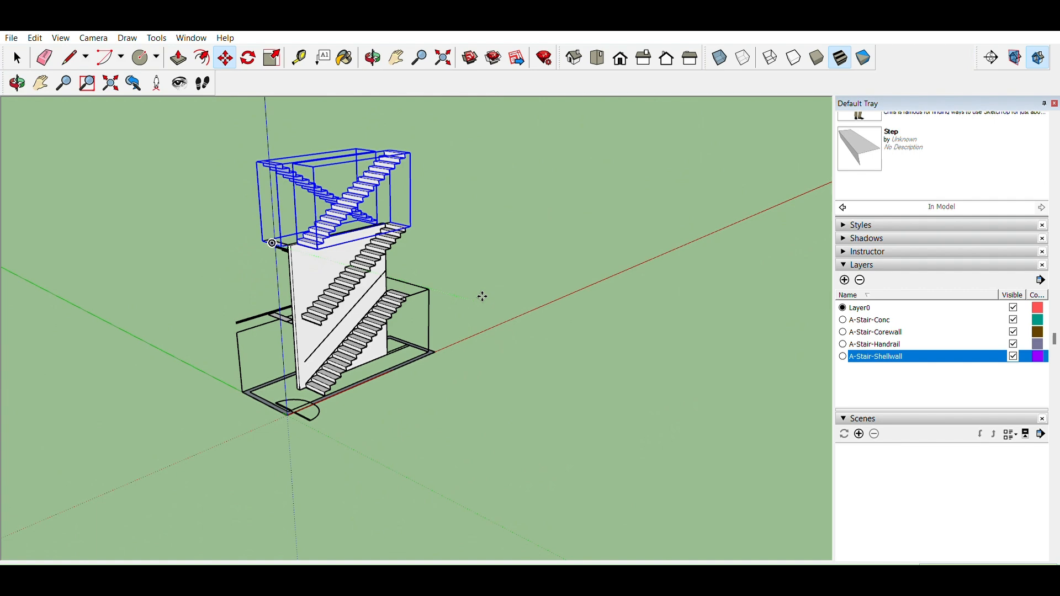
Multiply the copied pair of flights upward as a 4x array
type("4x")
key("Return")
scroll(489, 296, "down", 4)
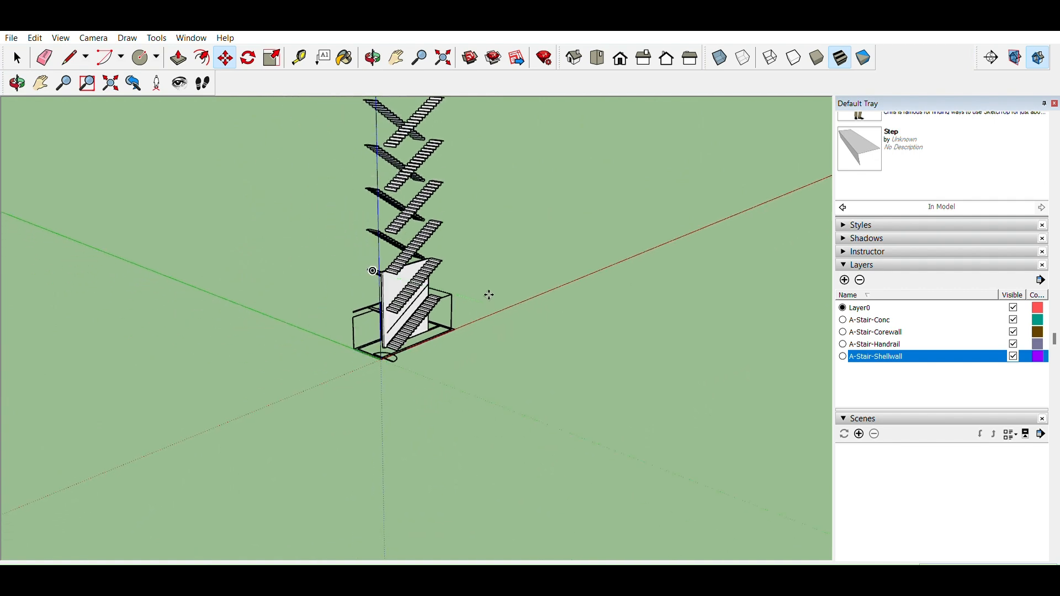
scroll(489, 295, "down", 2)
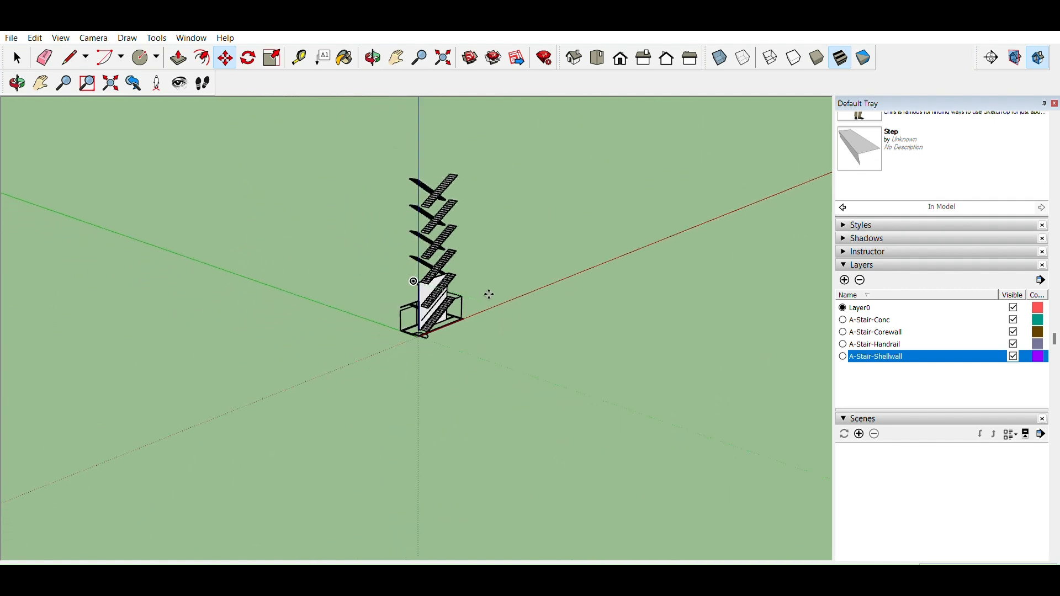
Set the vertical array of the copied flights to 5x and clear the selection
type("5x")
key("Return")
key("space")
middle_click_drag(490, 292, 486, 345, "shift")
left_click(489, 295)
Inside the central wall group, extrude the wall's top face up to the top landing of the highest flight and leave the group
scroll(492, 300, "up", 5)
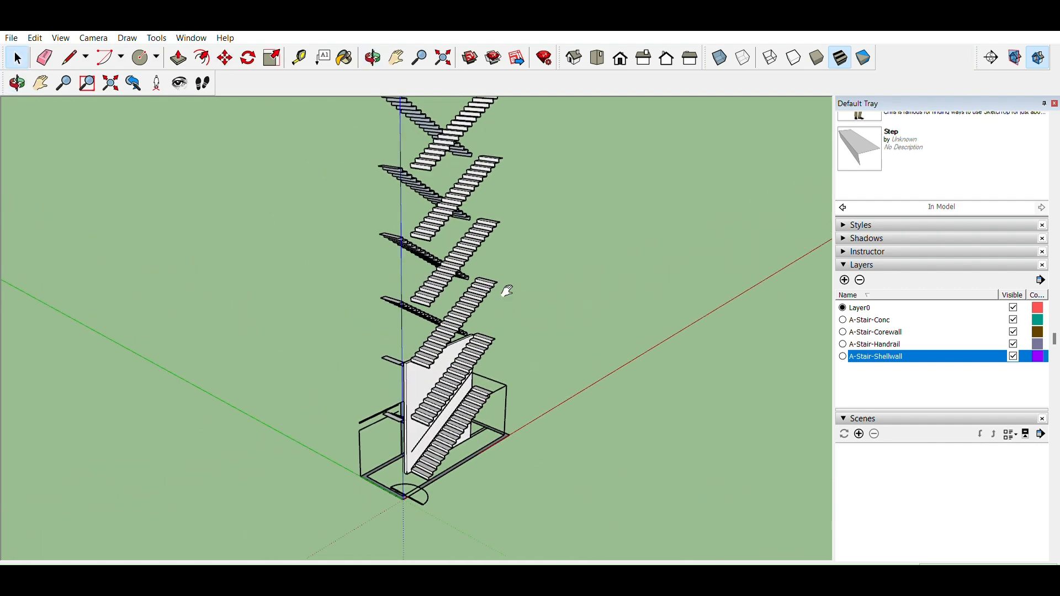
scroll(420, 376, "up", 6)
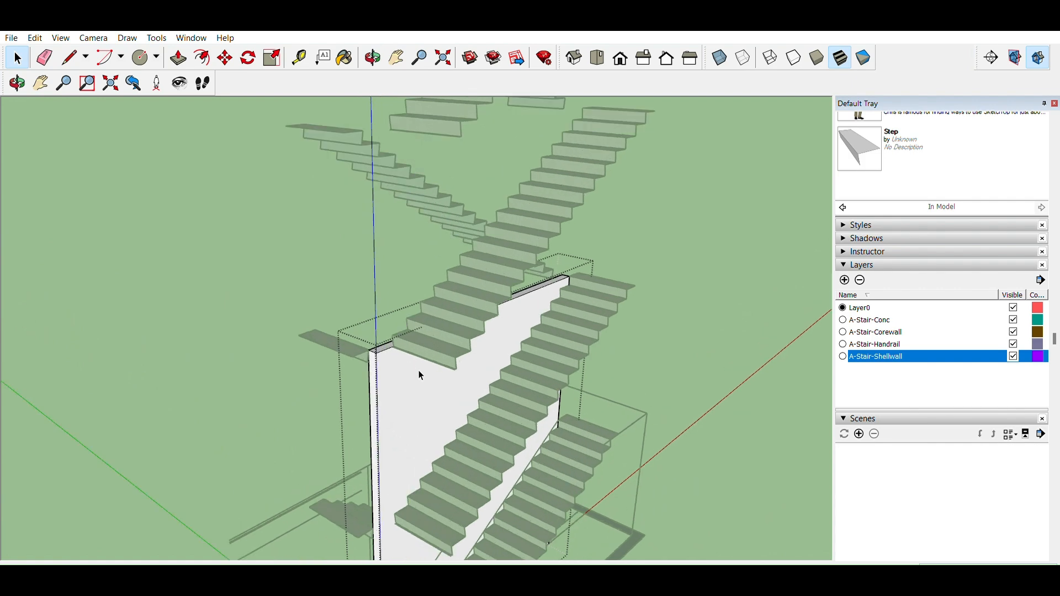
key("p")
left_click(362, 309)
scroll(433, 284, "down", 8)
middle_click_drag(443, 239, 514, 253)
scroll(499, 300, "up", 8)
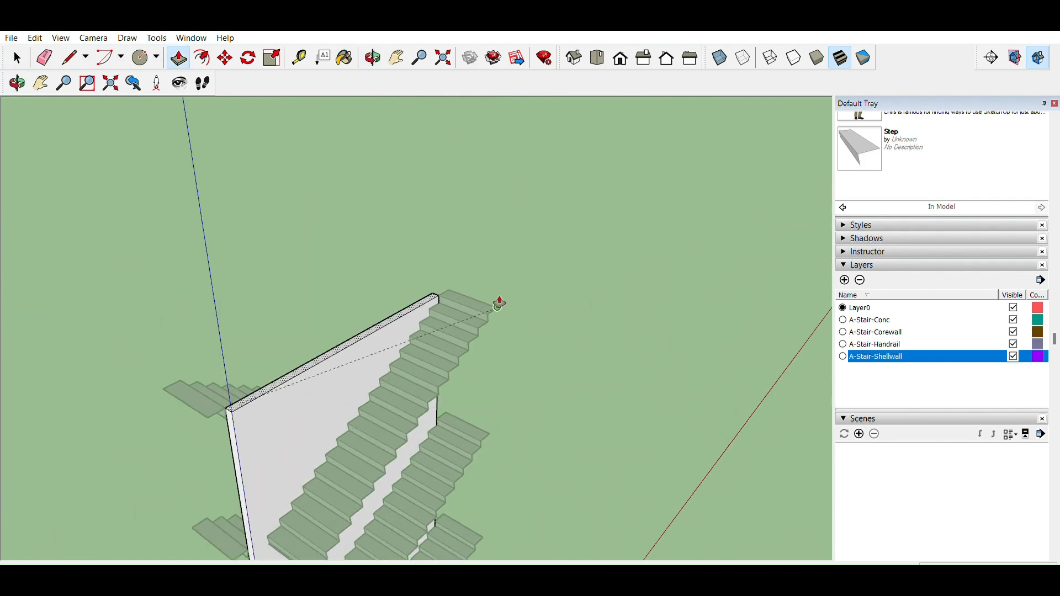
left_click(508, 311)
key("space")
scroll(491, 226, "down", 10)
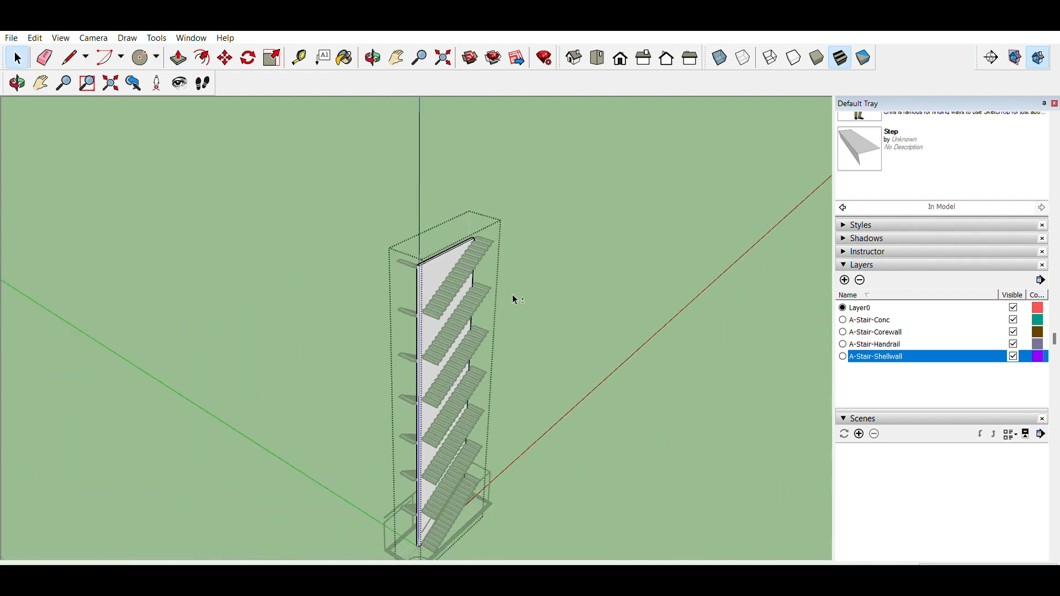
middle_click_drag(513, 294, 511, 268)
left_click(533, 314)
middle_click_drag(426, 472, 372, 463)
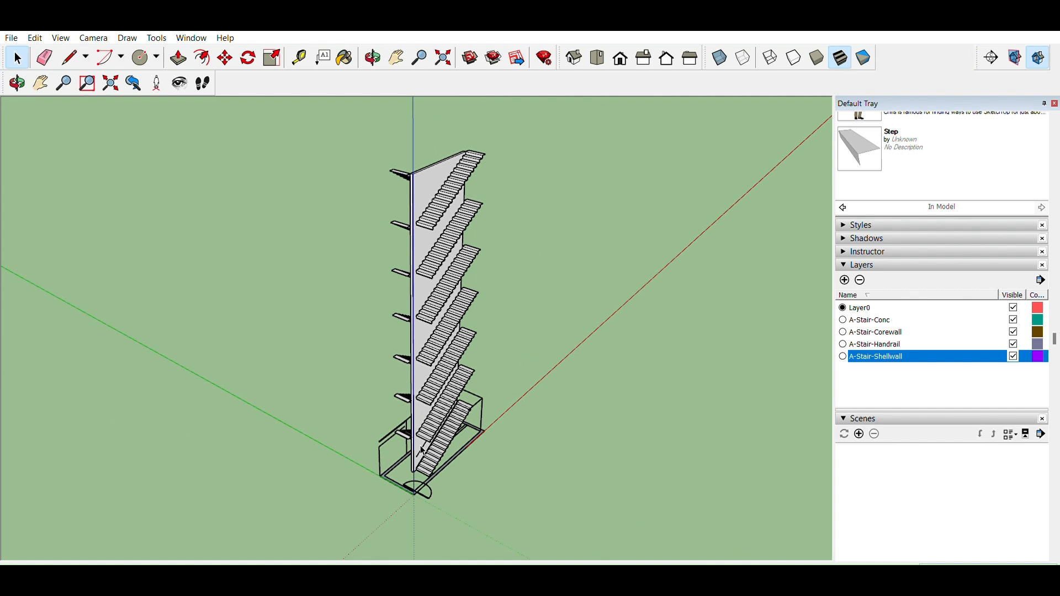
middle_click_drag(434, 406, 527, 402)
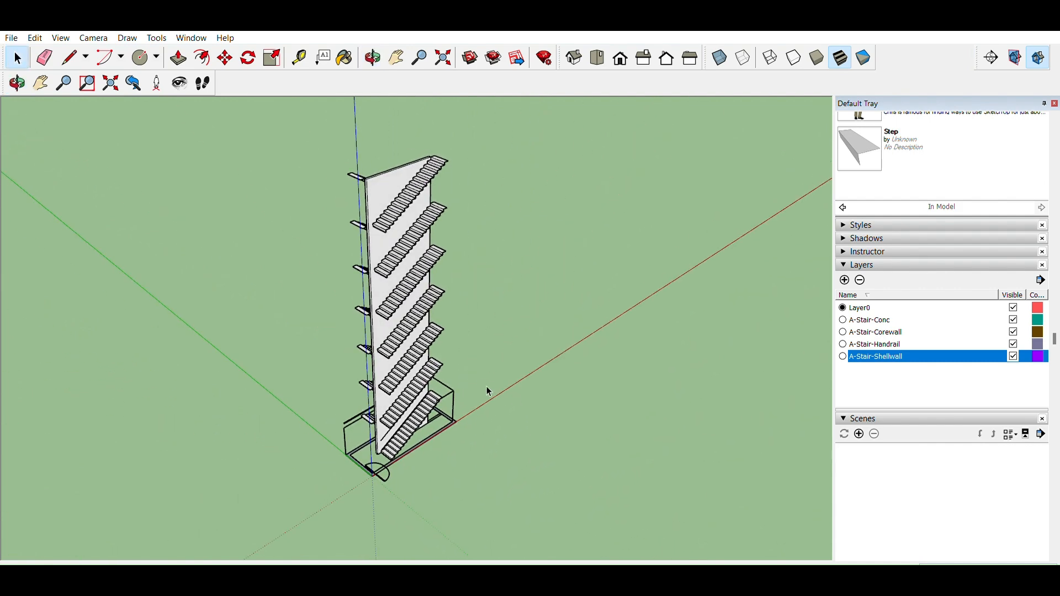
middle_click_drag(442, 373, 482, 385)
scroll(408, 371, "down", 4)
scroll(409, 411, "up", 5)
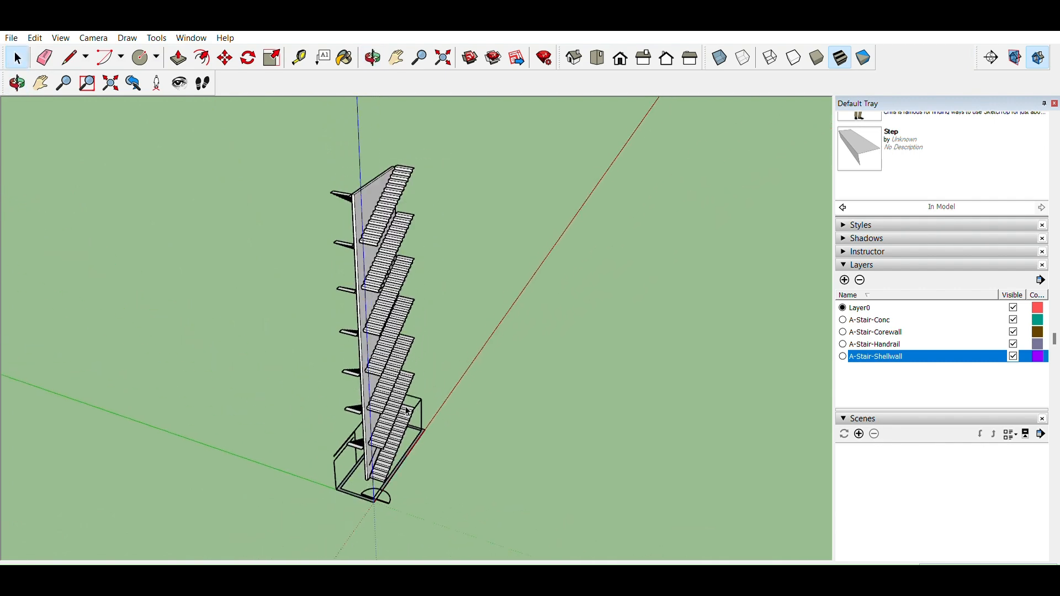
middle_click_drag(380, 394, 490, 429)
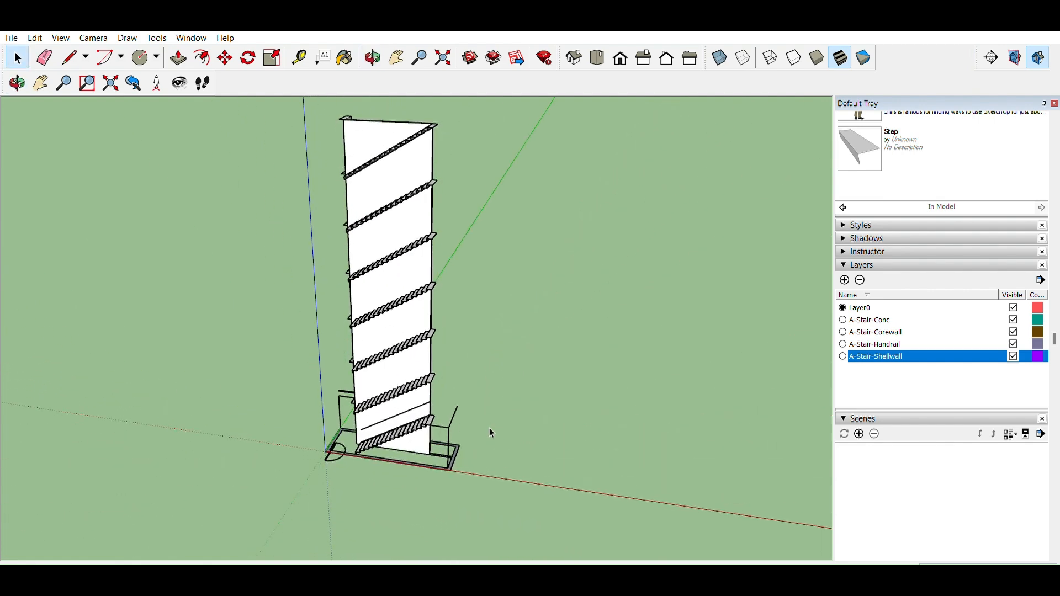
scroll(464, 423, "up", 6)
middle_click_drag(490, 468, 495, 361, "shift")
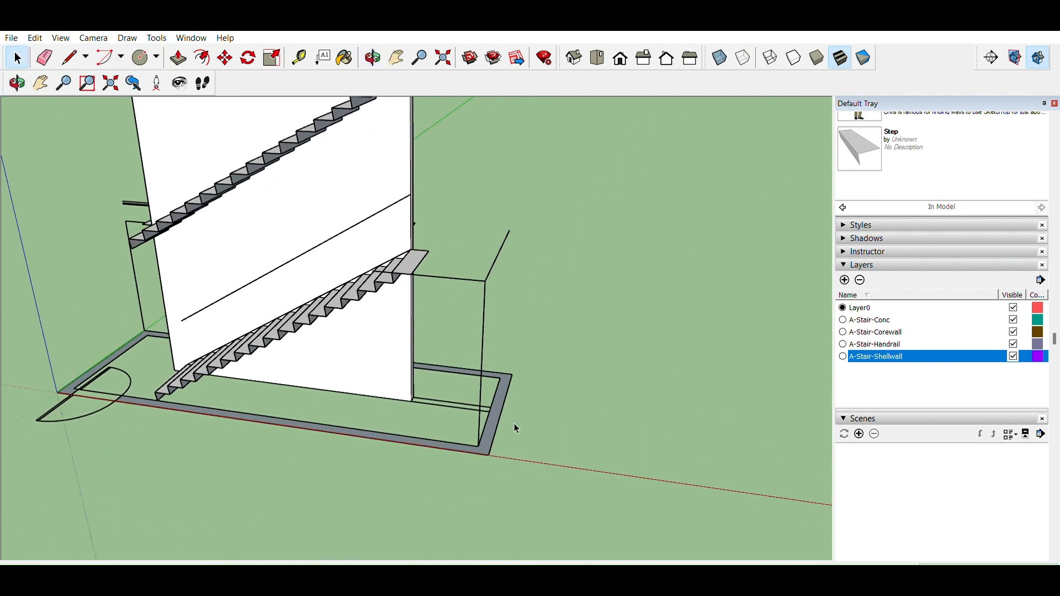
left_click(499, 409)
key("p")
left_click(495, 431)
key("space")
middle_click_drag(297, 445, 496, 466)
key("p")
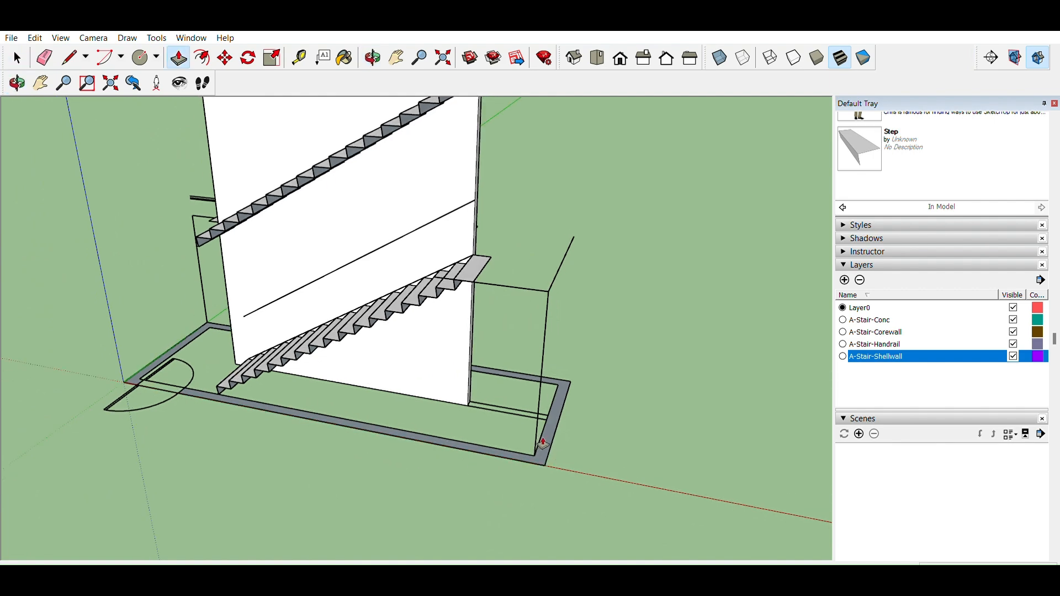
left_click(551, 441)
scroll(608, 307, "down", 4)
scroll(595, 301, "down", 2)
middle_click_drag(595, 303, 591, 429)
key("space")
Trace the outer edge of the shell wall footprint across the door swing to close the missing face
scroll(405, 483, "up", 5)
scroll(433, 503, "up", 6)
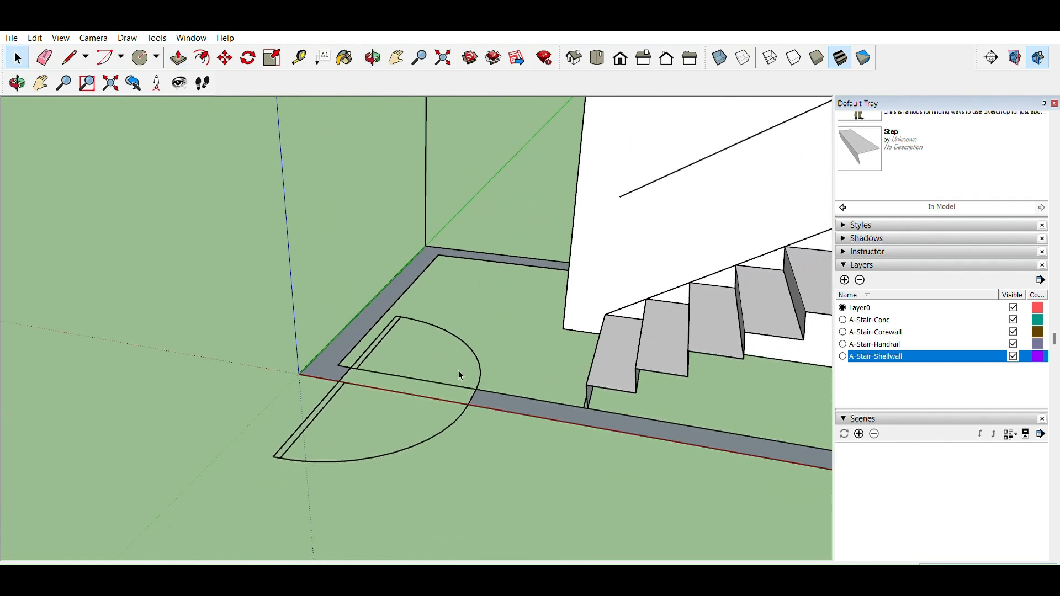
key("l")
left_click(468, 403)
left_click(345, 382)
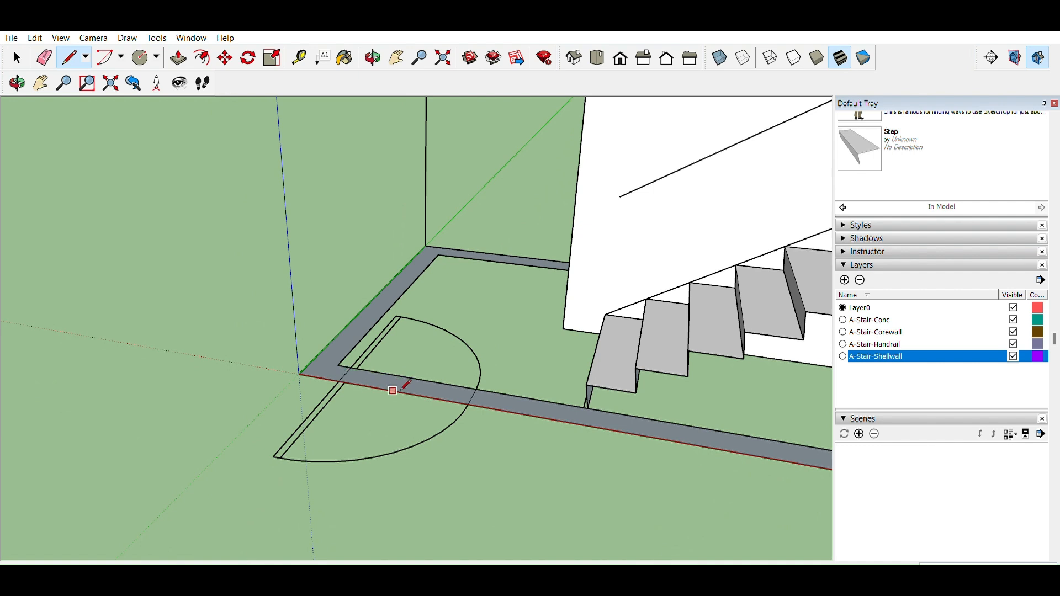
key("space")
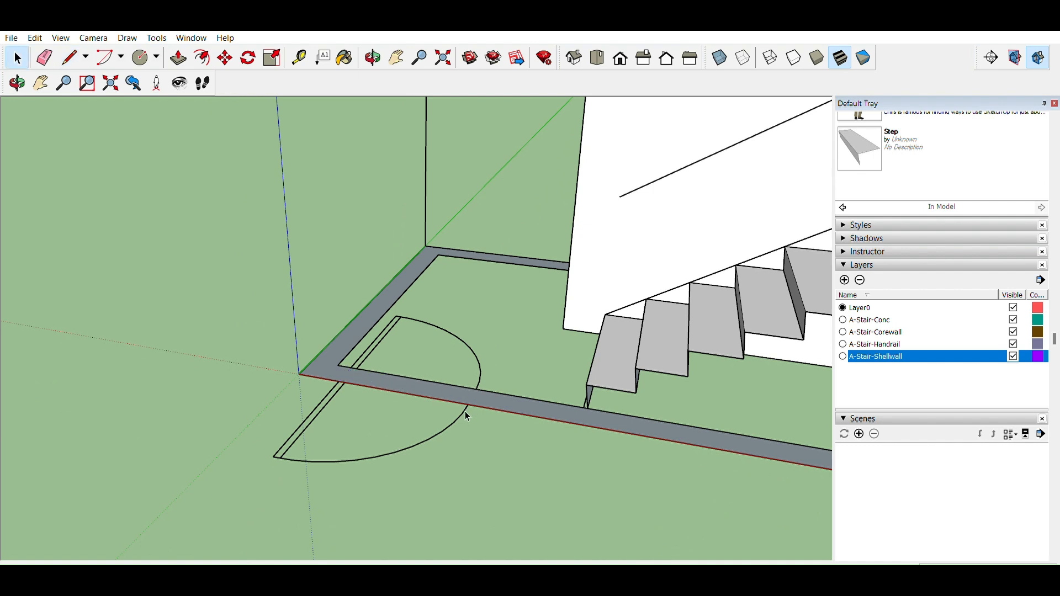
Extrude the whole shell wall footprint upward to the top of the central wall so it encloses the staircase
left_click(431, 387)
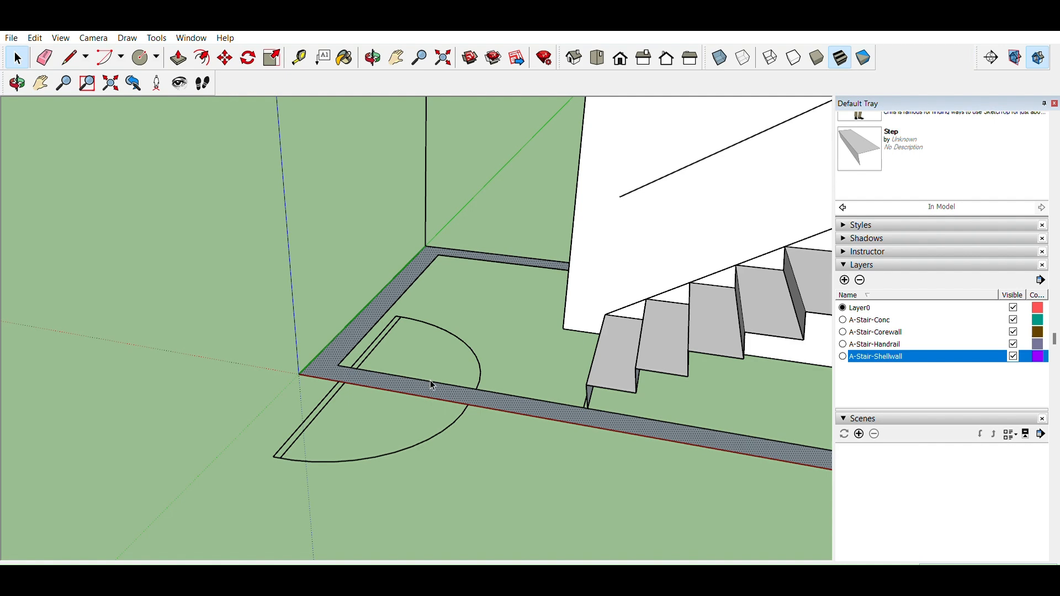
key("p")
key("space")
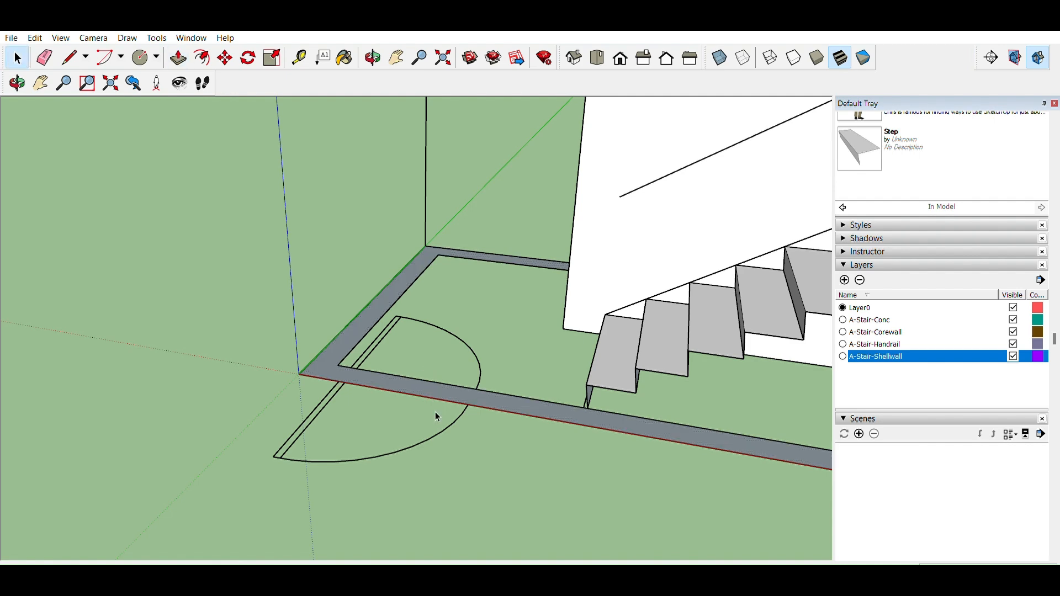
key("p")
left_click(445, 396)
scroll(491, 313, "down", 6)
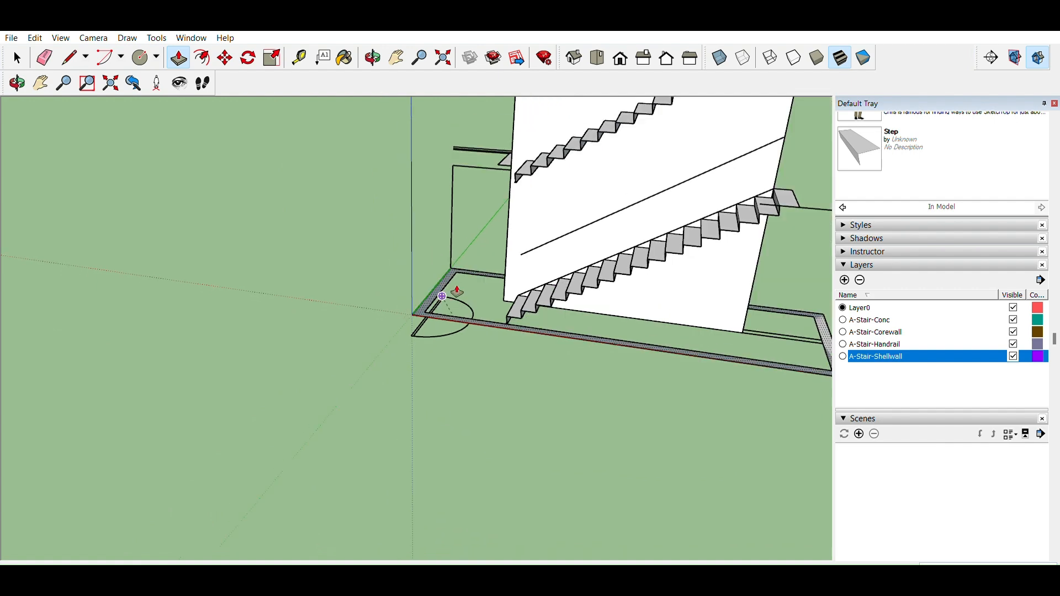
scroll(507, 257, "down", 5)
middle_click_drag(563, 245, 534, 477, "shift")
scroll(538, 376, "up", 9)
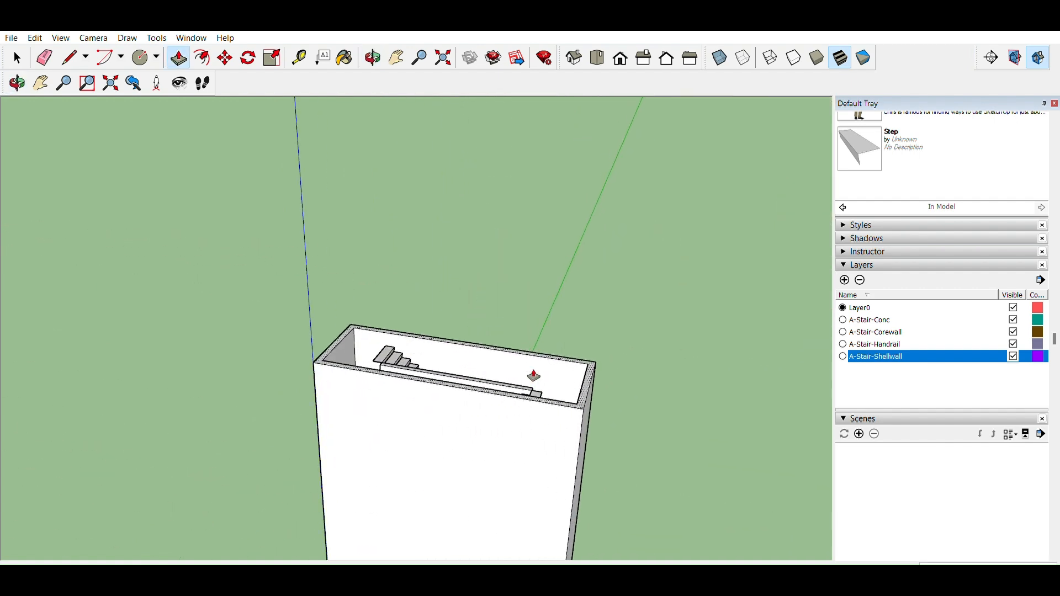
left_click(544, 386)
scroll(542, 386, "down", 8)
key("space")
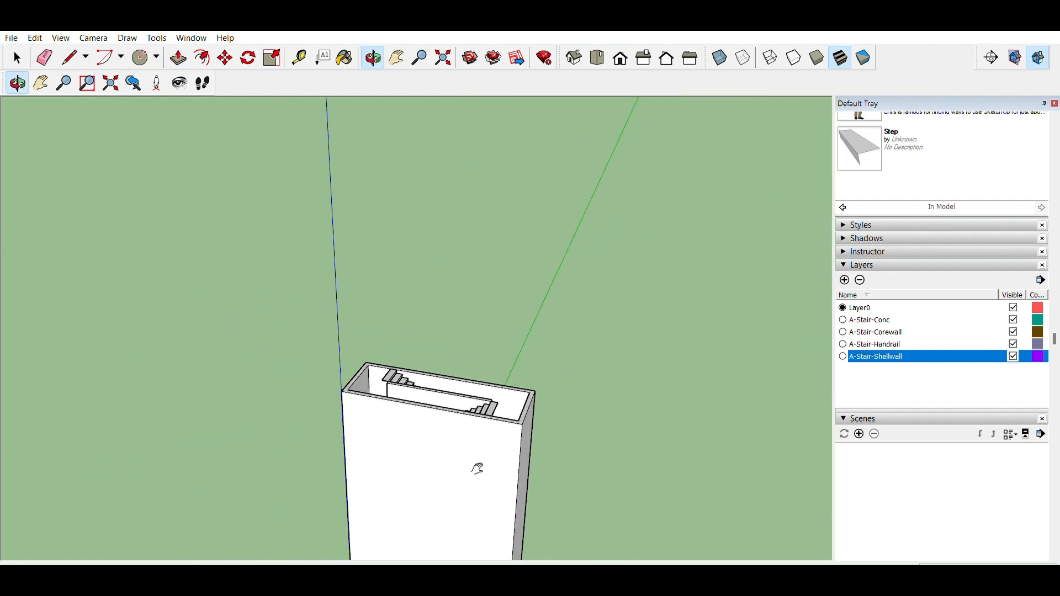
Select all connected faces and edges of the extruded shell wall and make them a group
middle_click_drag(533, 343, 464, 364)
triple_click(485, 426)
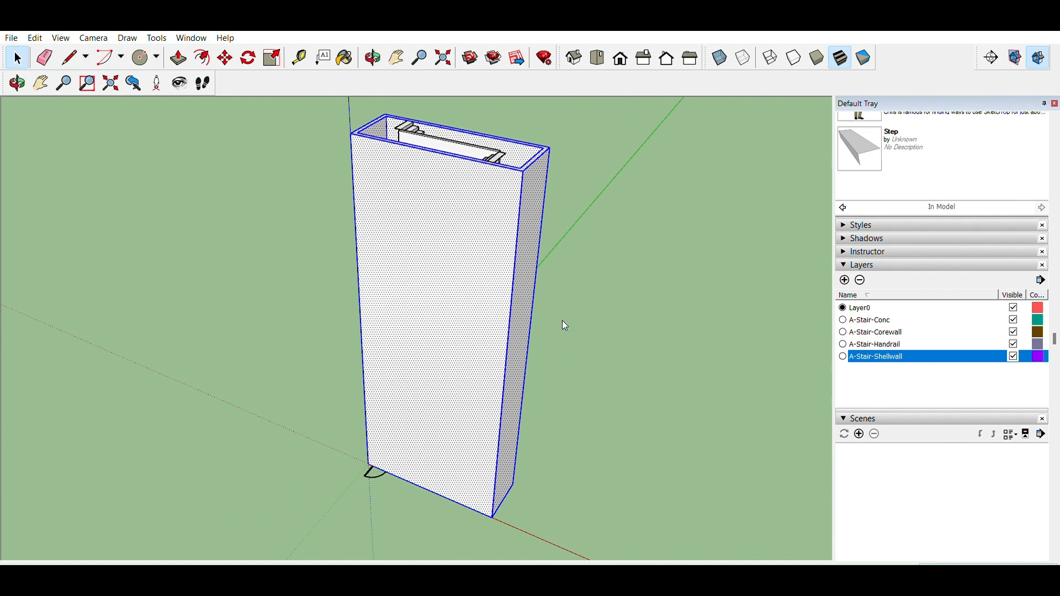
middle_click_drag(497, 359, 415, 394)
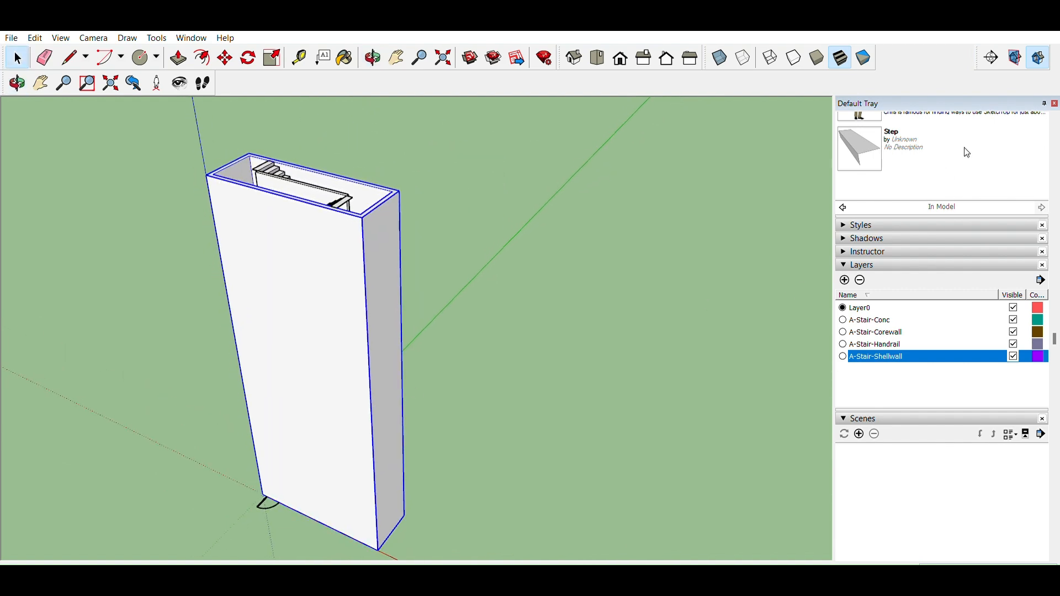
scroll(948, 172, "up", 5)
left_click(449, 391)
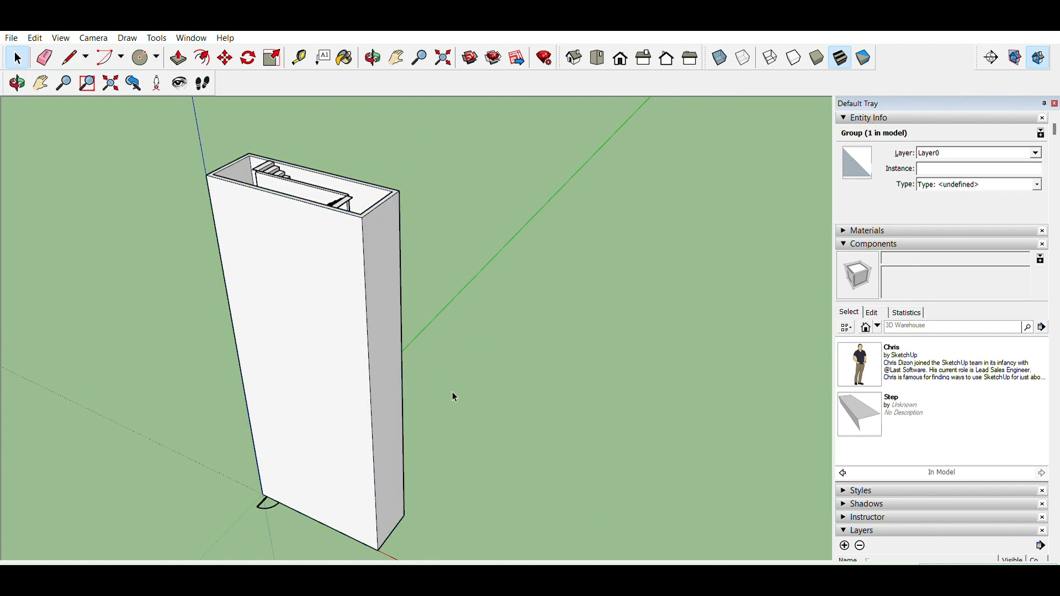
Open the layer assignment for all geometry inside the shell wall group, then leave the group and check the group's own layer
double_click(356, 386)
triple_click(356, 386)
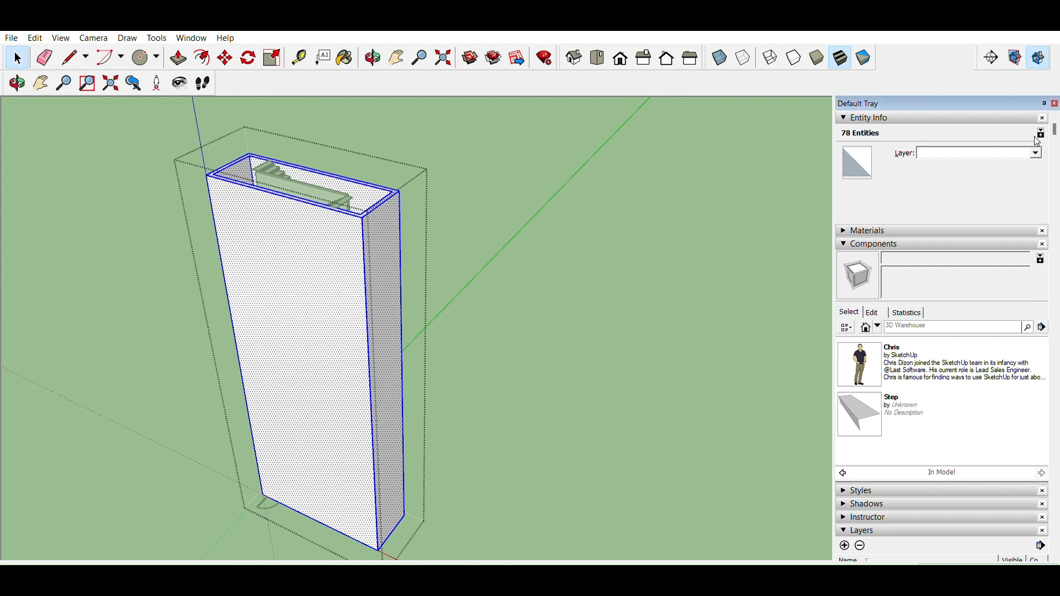
left_click(1012, 151)
left_click(545, 322)
left_click(402, 320)
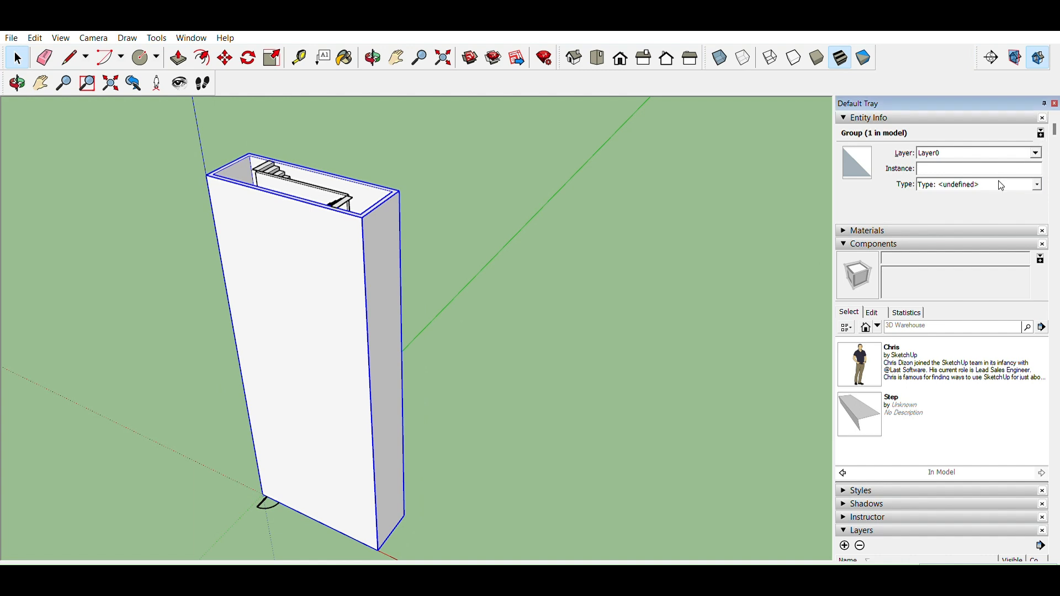
left_click(513, 364)
Turn on X-ray display and examine the stair flights and landings inside the shell wall from several sides
middle_click_drag(514, 363, 569, 329)
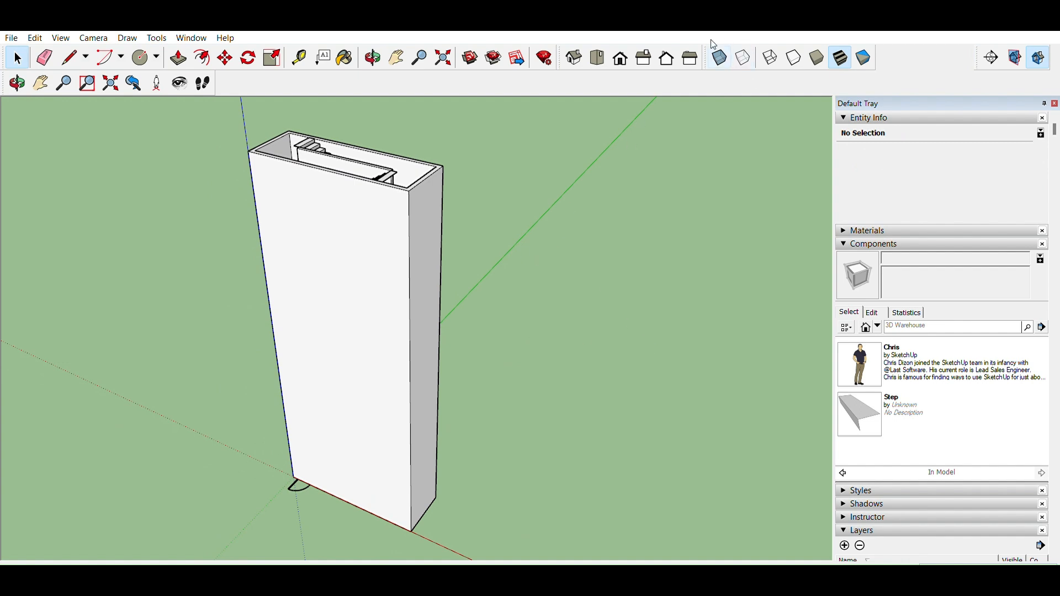
left_click(720, 57)
middle_click_drag(600, 297, 621, 333)
middle_click_drag(521, 403, 528, 372, "shift")
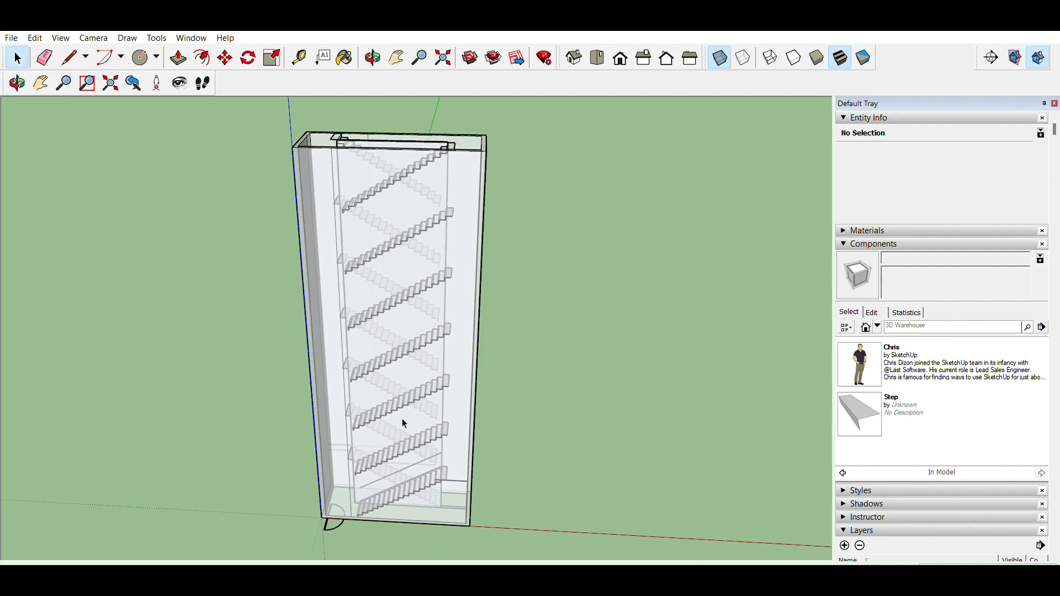
scroll(361, 469, "up", 10)
middle_click_drag(367, 348, 1049, 320)
middle_click_drag(407, 416, 495, 373)
middle_click_drag(499, 413, 935, 493, "shift")
scroll(498, 394, "down", 4)
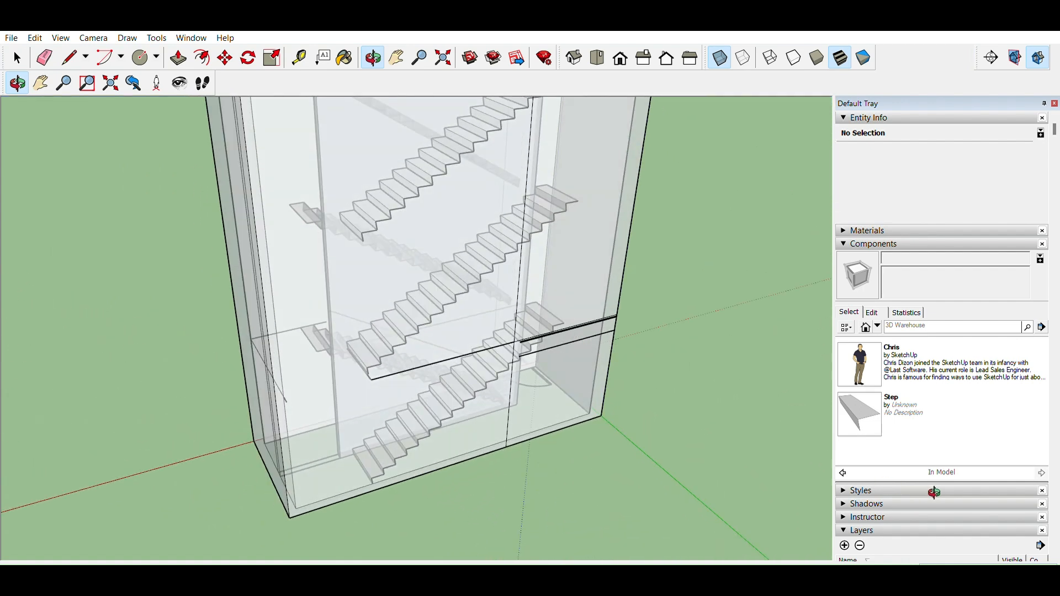
middle_click_drag(674, 376, 635, 383)
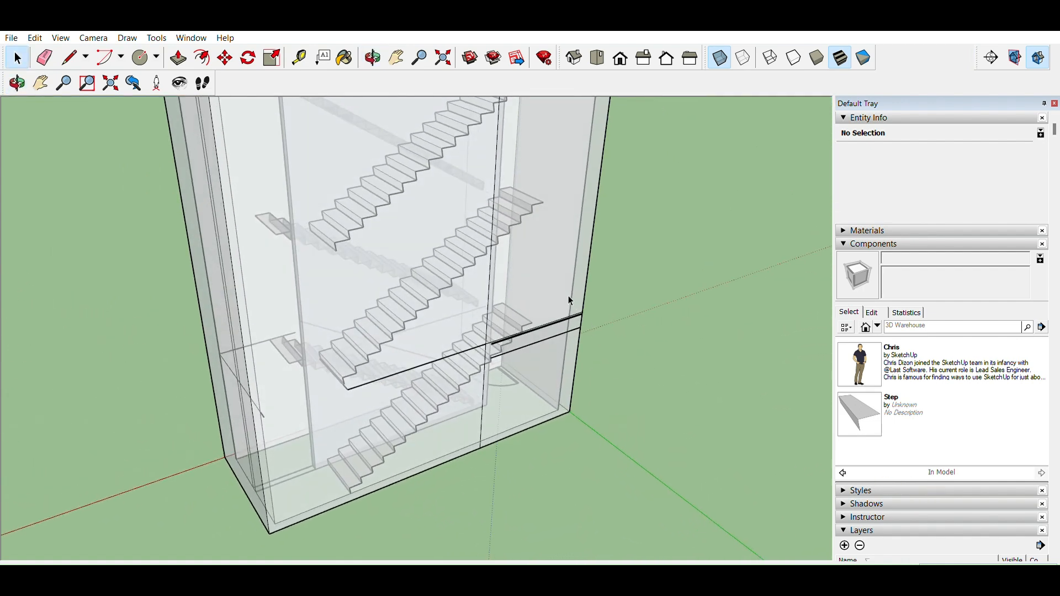
Inside the shell wall group, draw a door outline's bottom edge at landing level, starting with a 4" offset from the inner corner
scroll(569, 303, "up", 3)
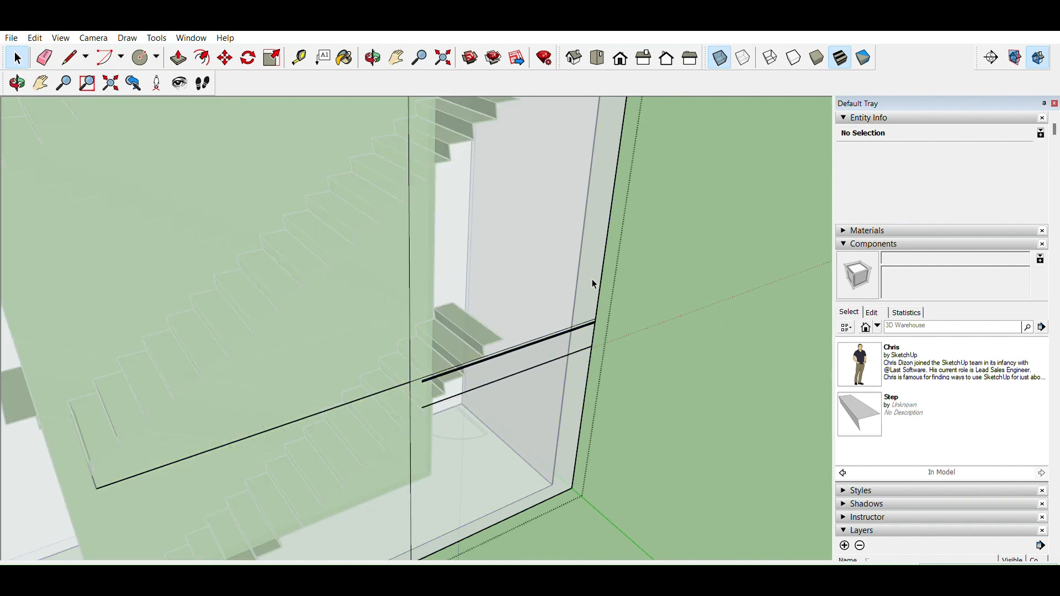
key("l")
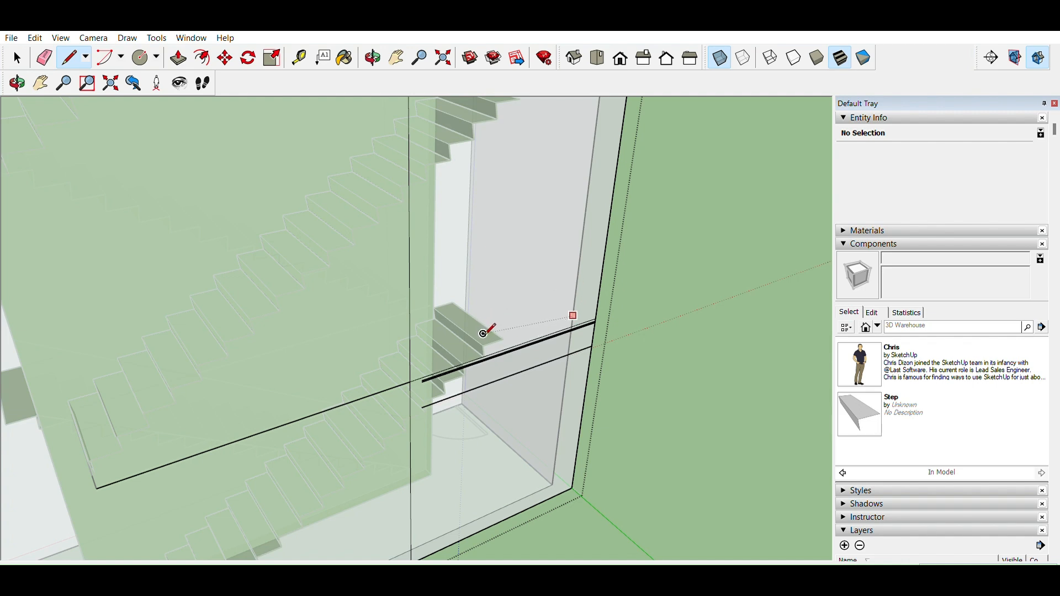
mouse_move(568, 307)
middle_mouse_down()
mouse_move(502, 217)
mouse_move(552, 280)
mouse_move(544, 313)
middle_mouse_up()
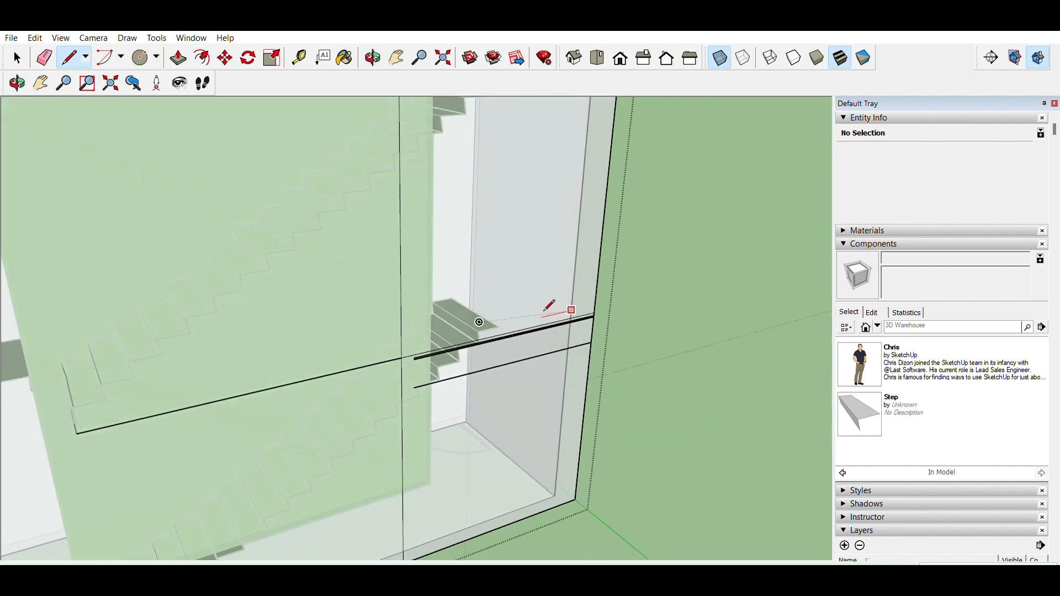
scroll(543, 316, "up", 3)
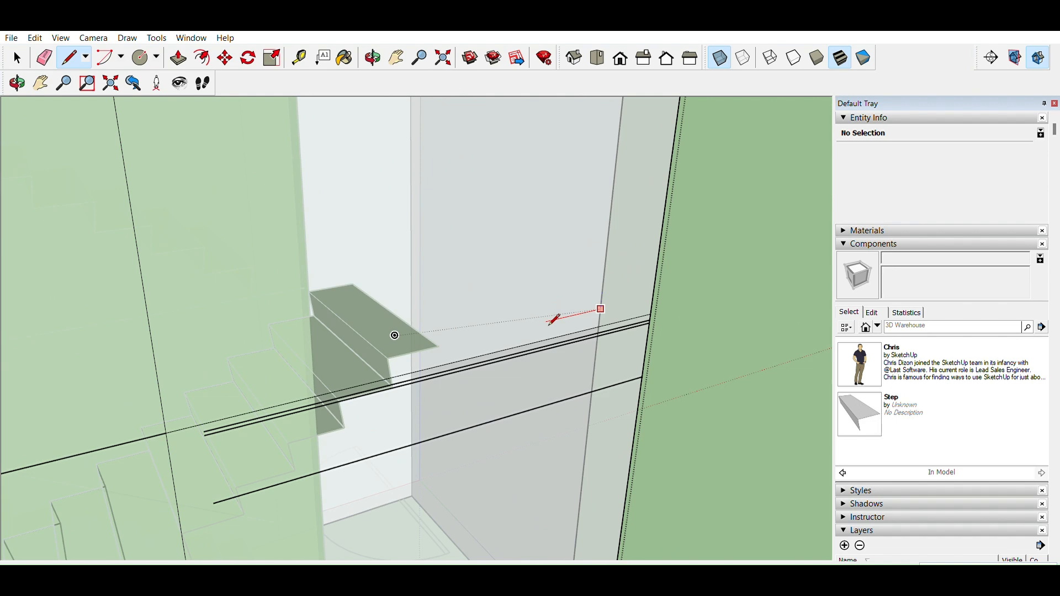
key("Return")
key("Return")
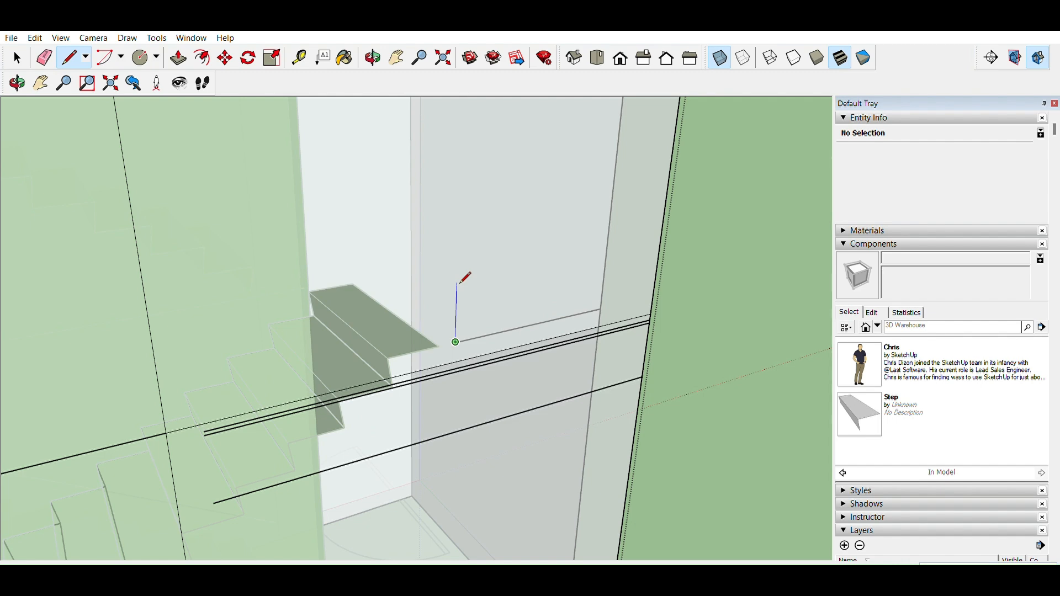
key("Return")
scroll(553, 251, "down", 3)
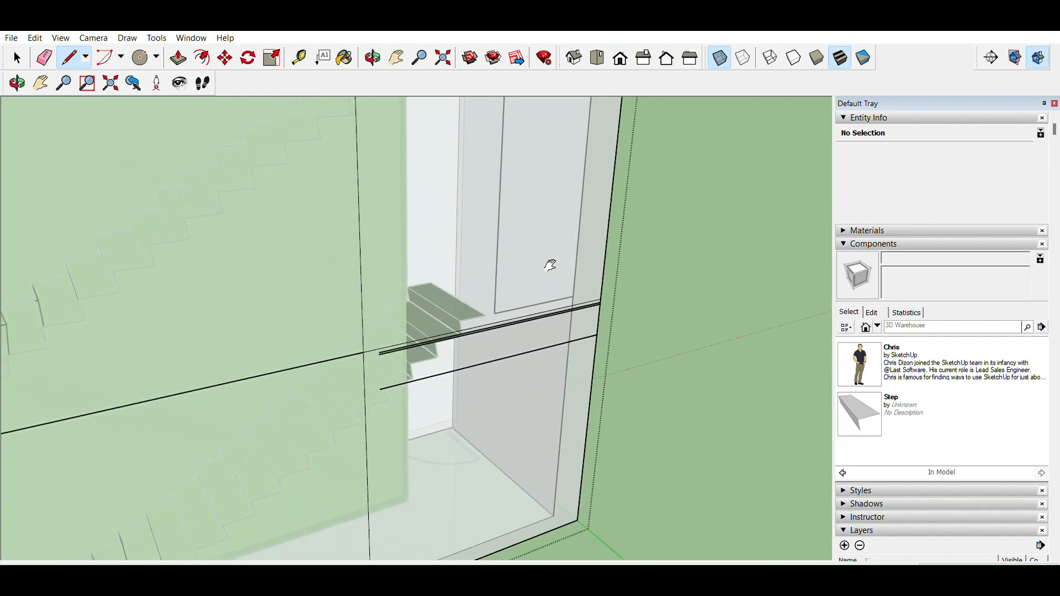
middle_click_drag(554, 233, 540, 367, "shift")
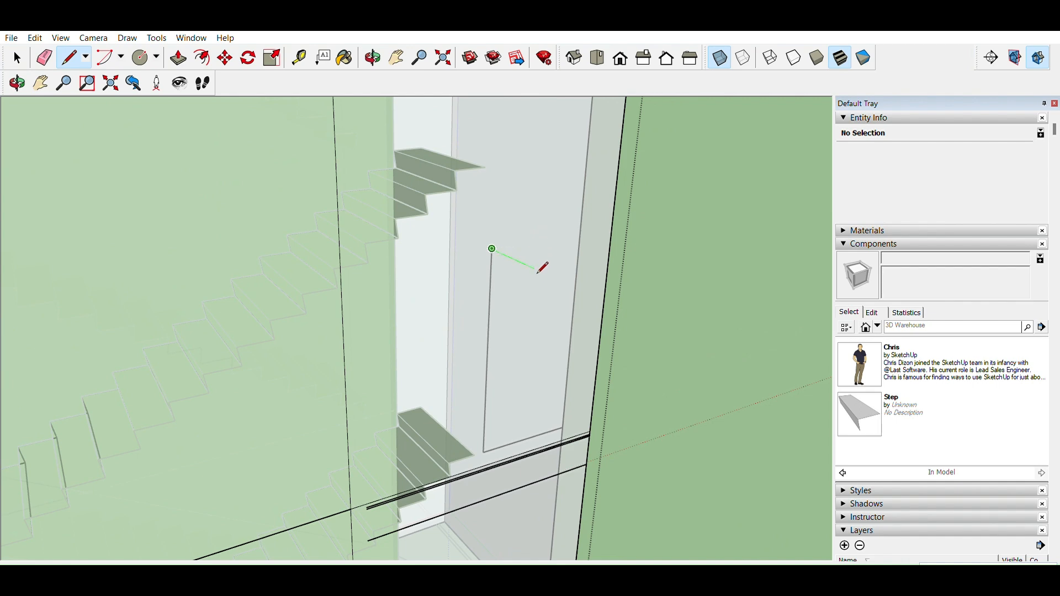
key("ctrl+z")
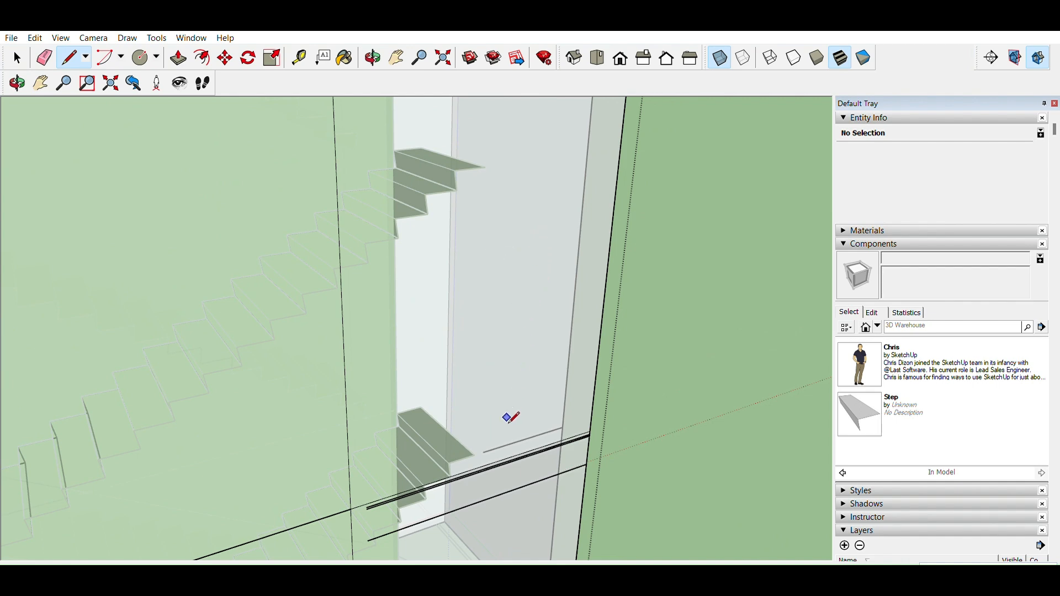
left_click(483, 452)
left_click(492, 259)
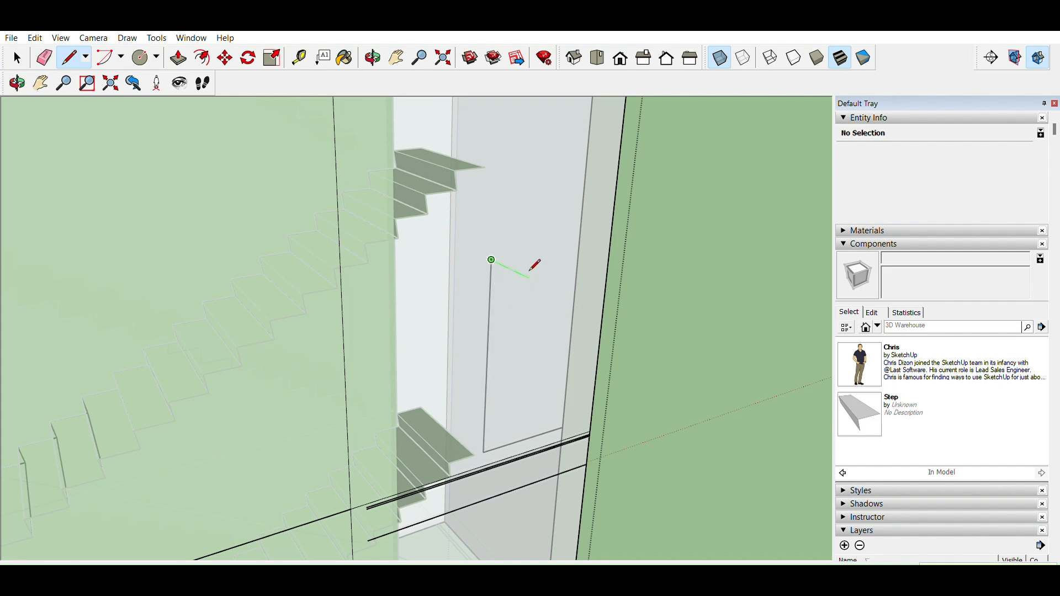
key("ctrl+z")
Complete the door outline on the shell wall with a vertical side, a top edge and a second side down to the 4" offset point
left_click(490, 450)
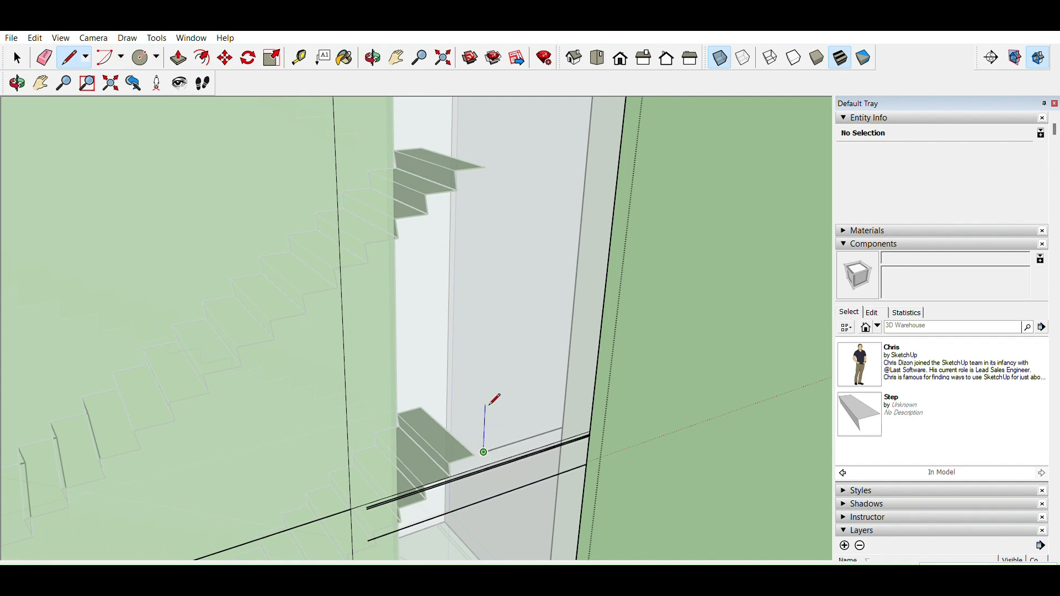
key("Return")
key("shift")
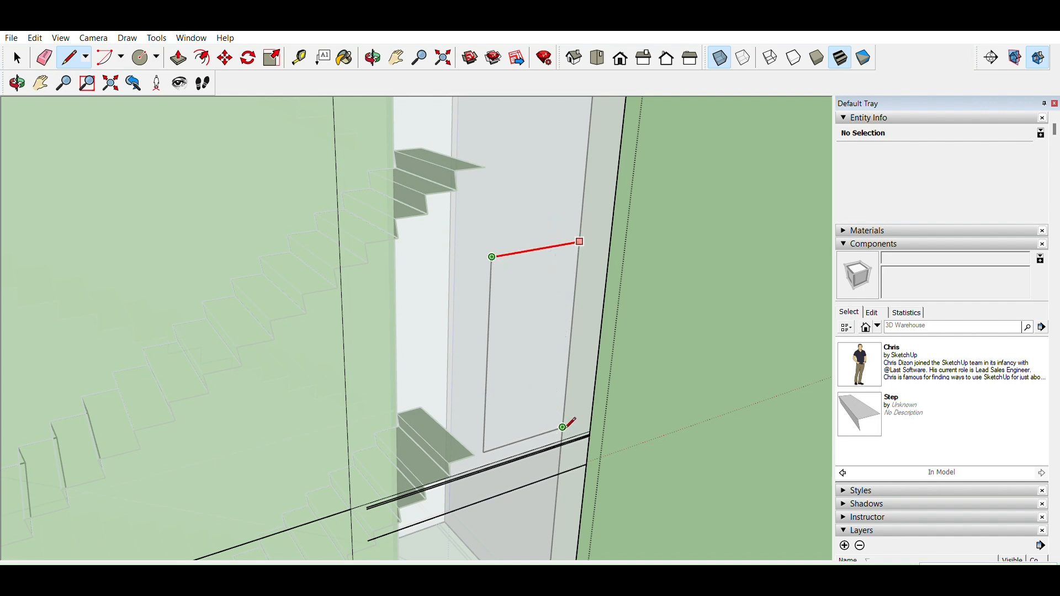
left_click(558, 427)
left_click(559, 427)
key("space")
Delete the 4" offset edge between the door outline's lower corner and the wall corner
middle_click_drag(578, 375, 540, 333)
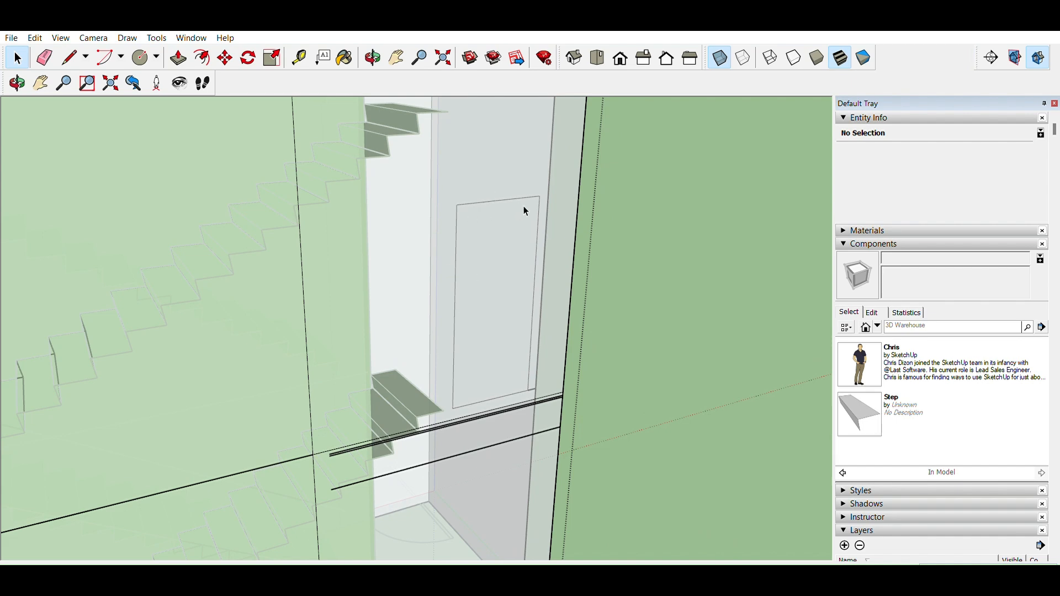
middle_click_drag(569, 298, 563, 287)
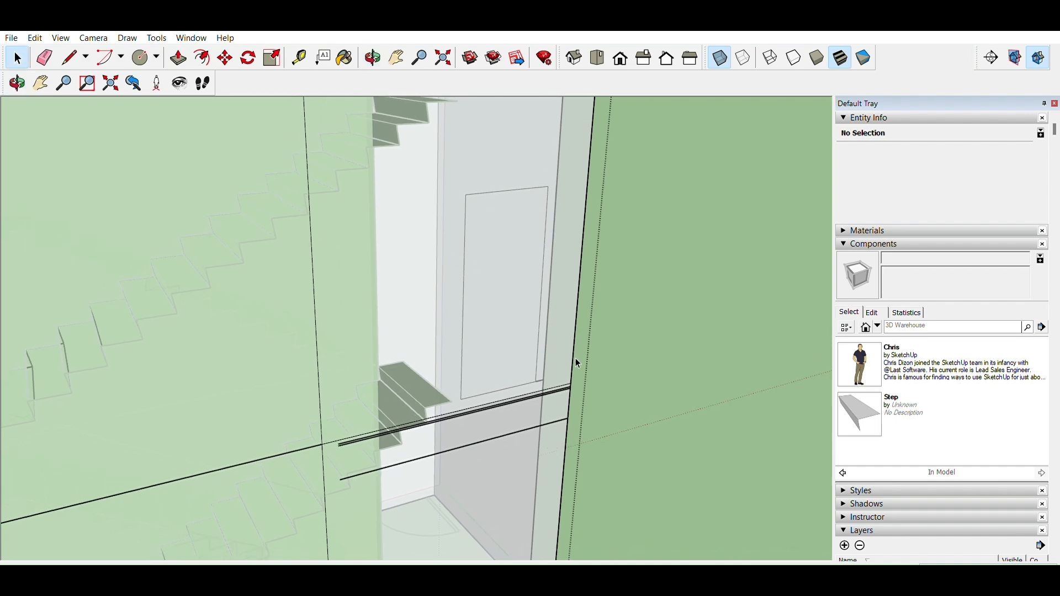
left_click(546, 373)
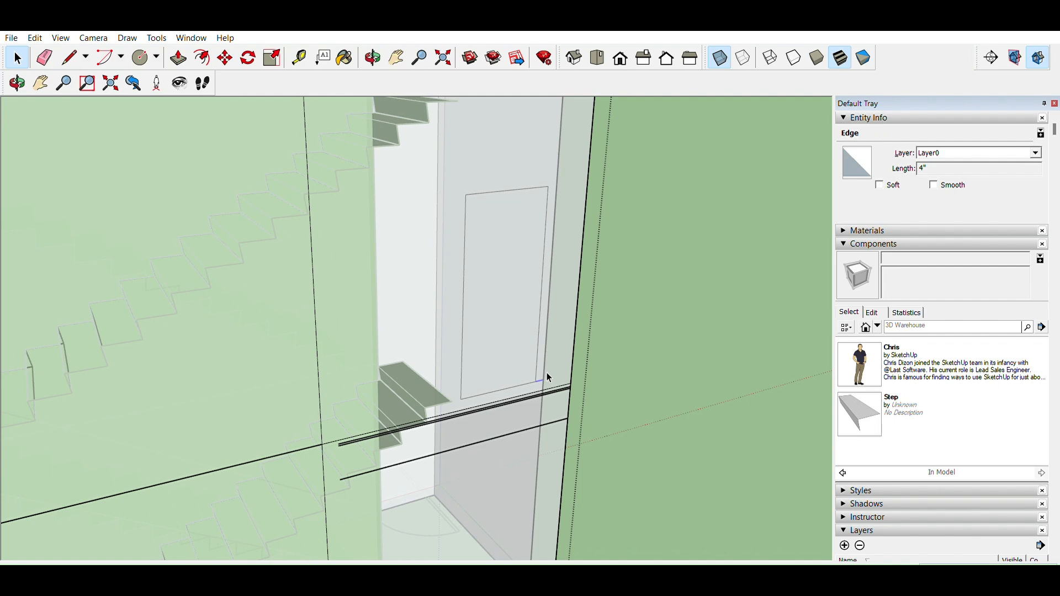
key("Delete")
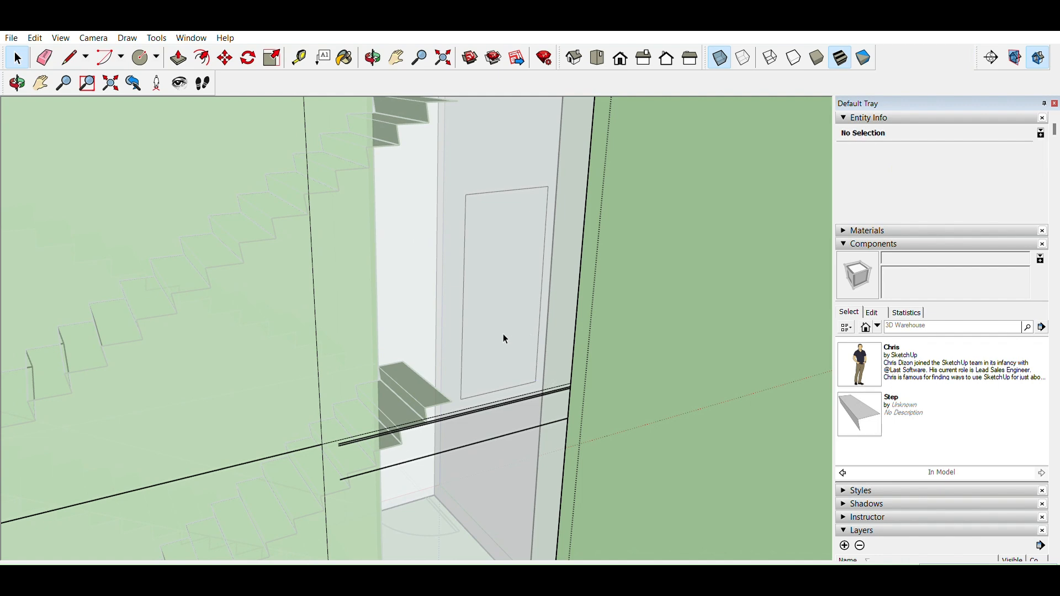
Copy the four edges of the door outline straight across onto the outer face of the shell wall
double_click(492, 293)
middle_click_drag(592, 339, 447, 274)
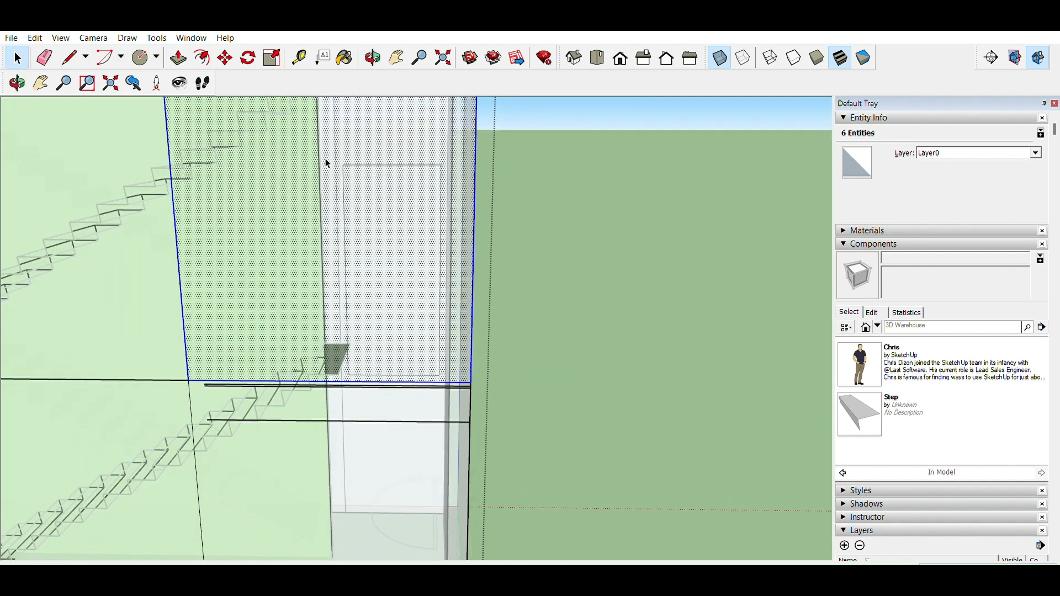
double_click(438, 372)
middle_click_drag(436, 372, 547, 430)
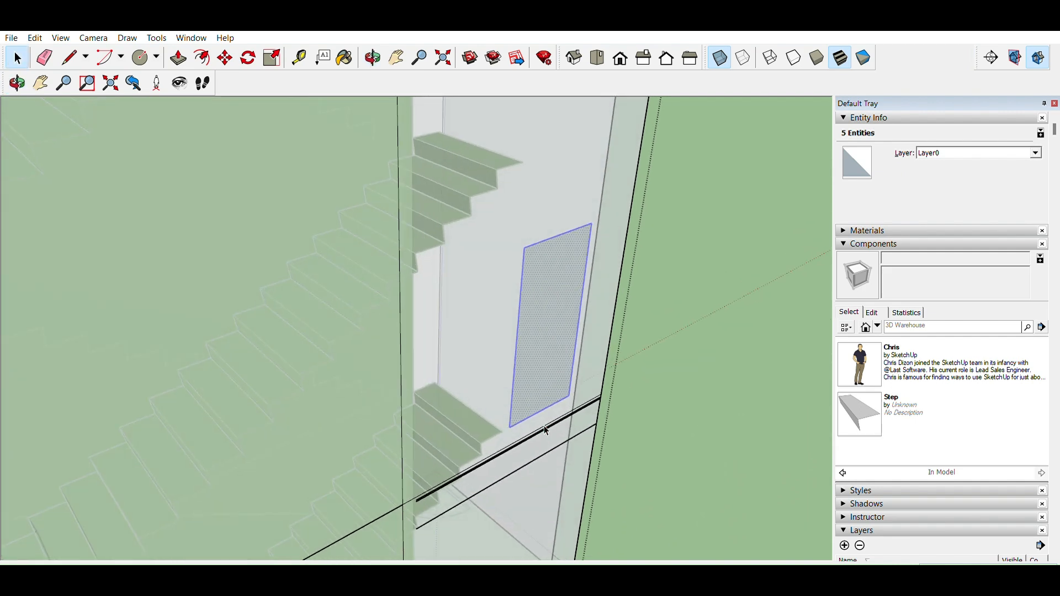
left_click(539, 349, "shift")
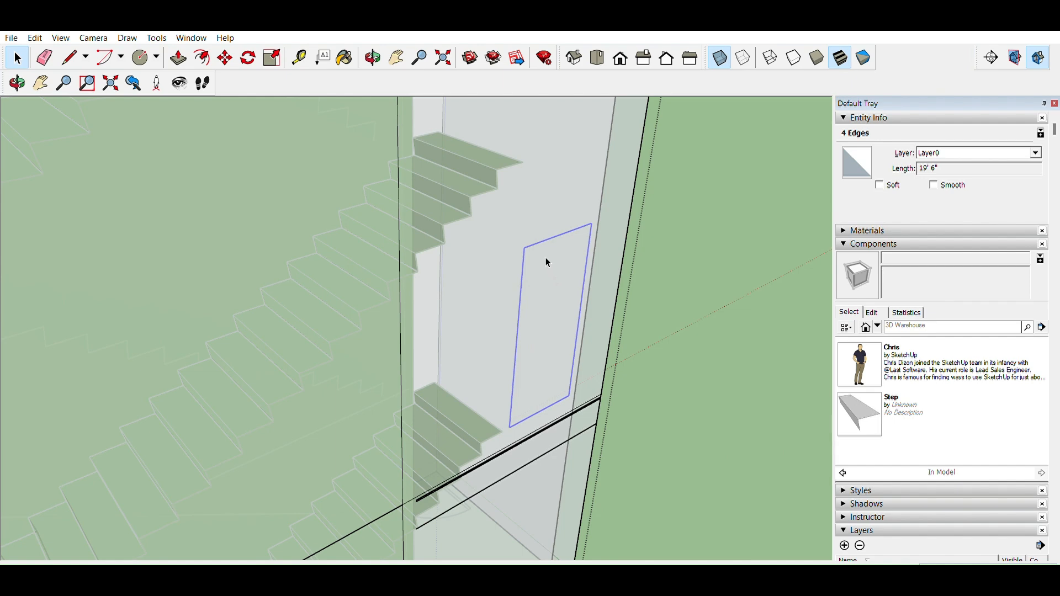
key("m")
left_click(524, 248)
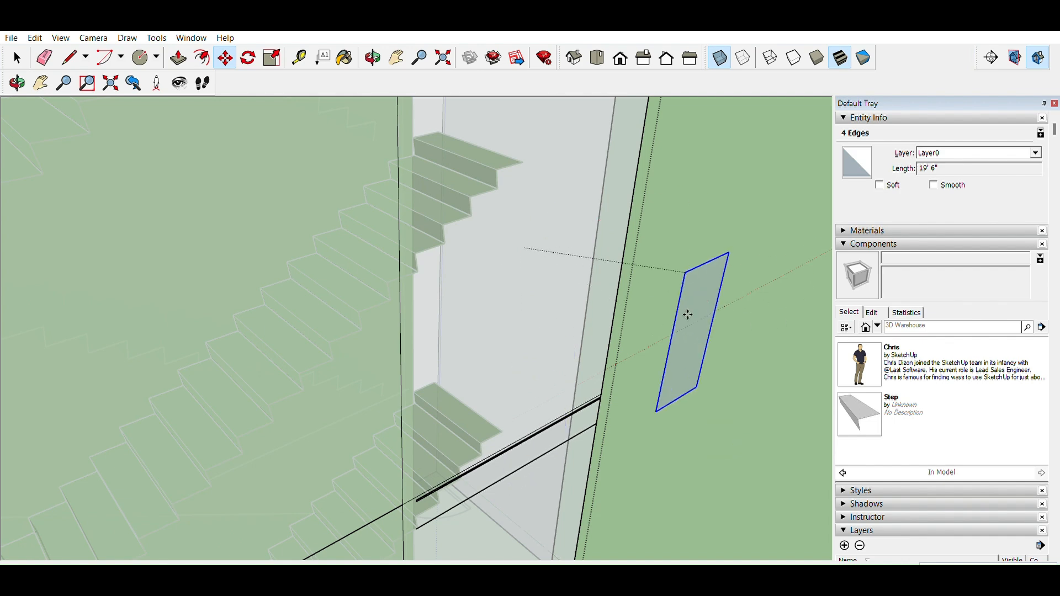
key("ctrl")
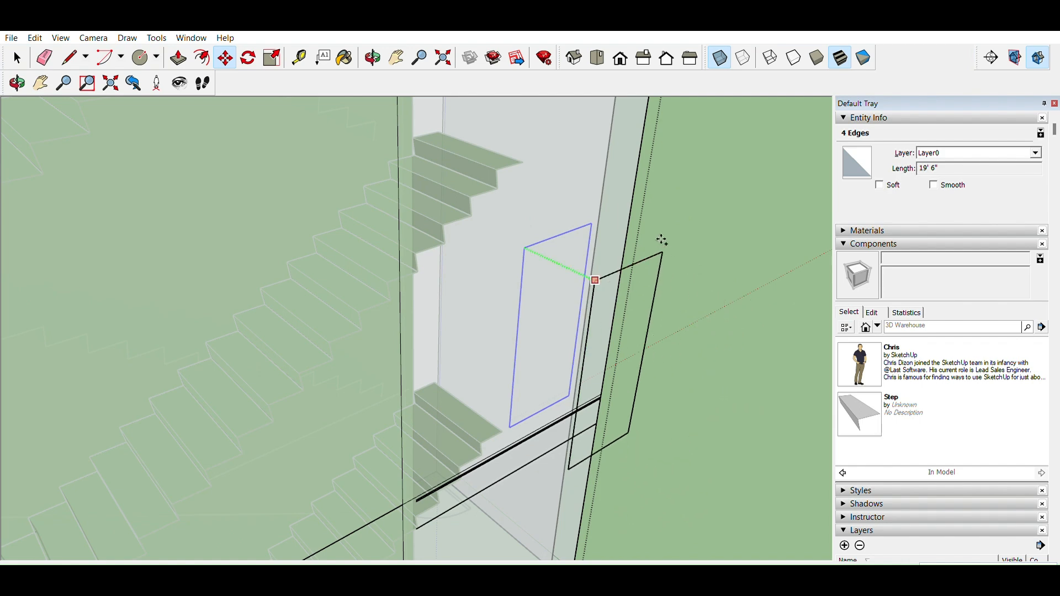
left_click(634, 208)
key("space")
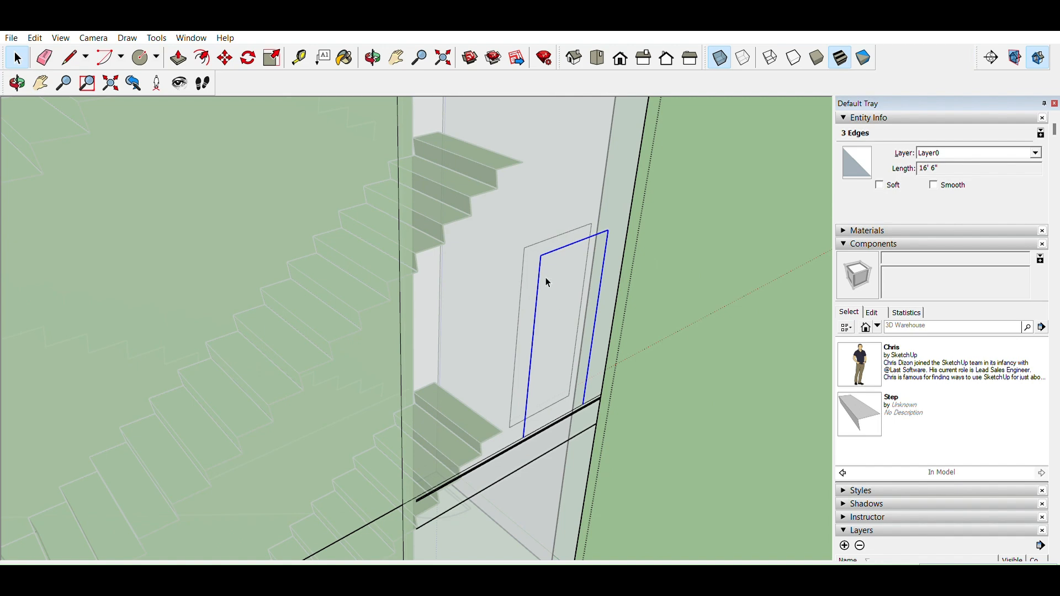
Delete the four edges of the original door outline on the wall's inner face
left_click(525, 257)
left_click(534, 244, "ctrl")
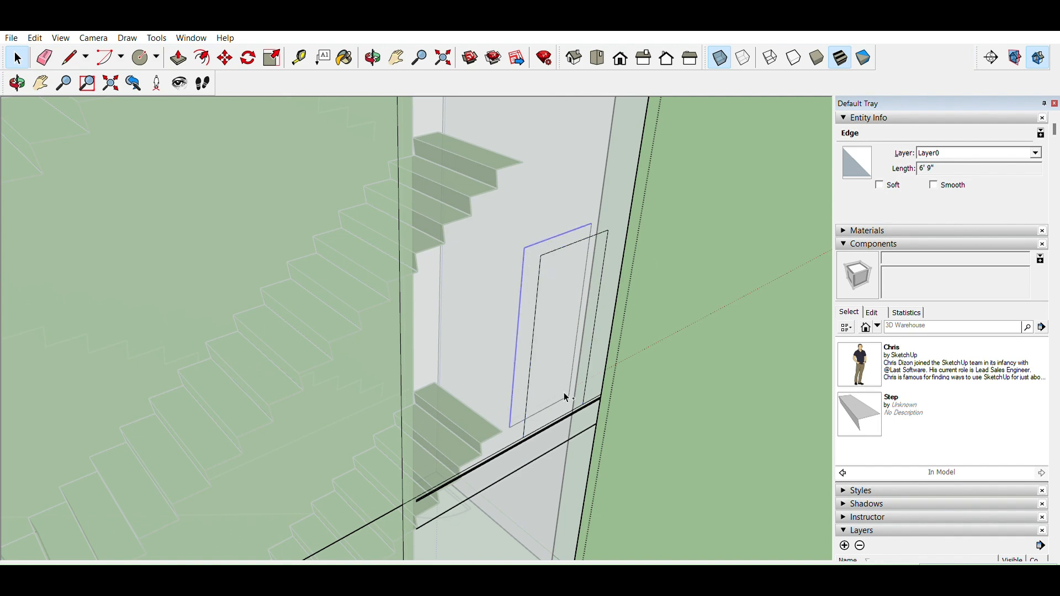
left_click(571, 372, "ctrl")
left_click(573, 372, "ctrl")
left_click(562, 370, "shift")
key("Delete")
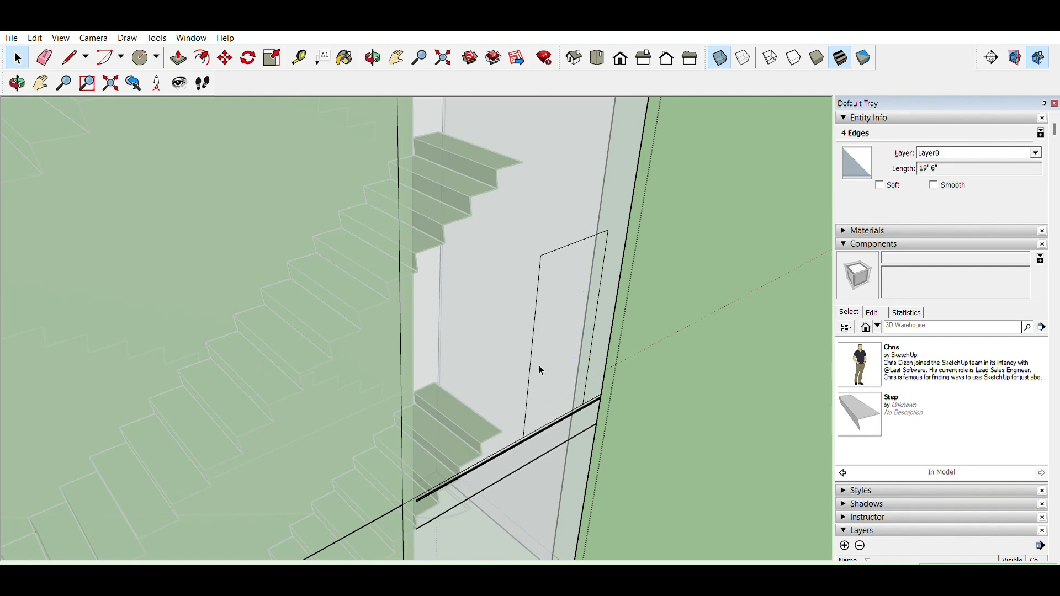
Push the door face through the full wall thickness to cut the opening, then leave the shell wall group
key("p")
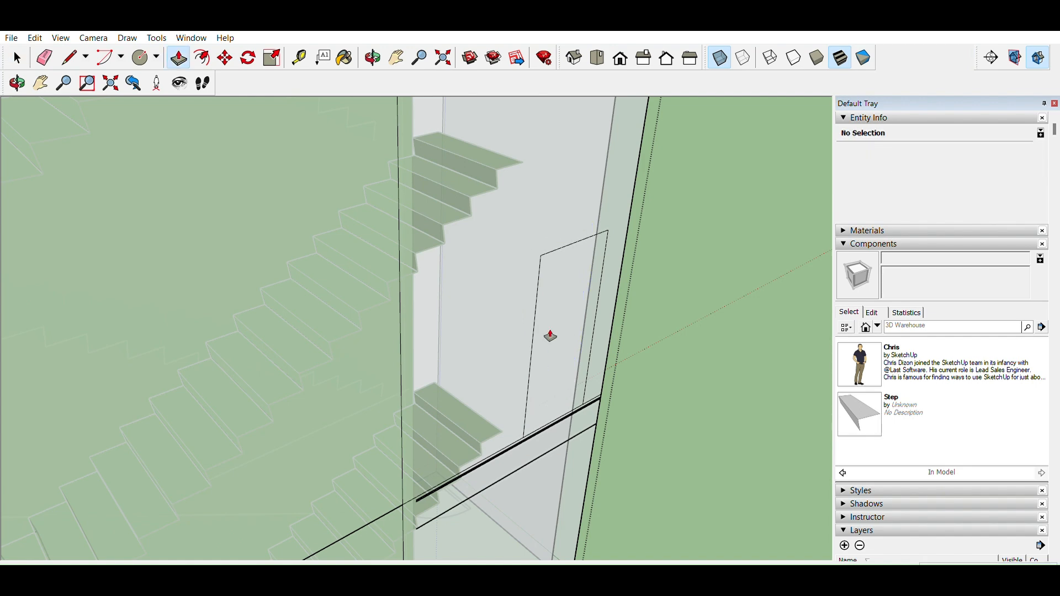
left_click(562, 319)
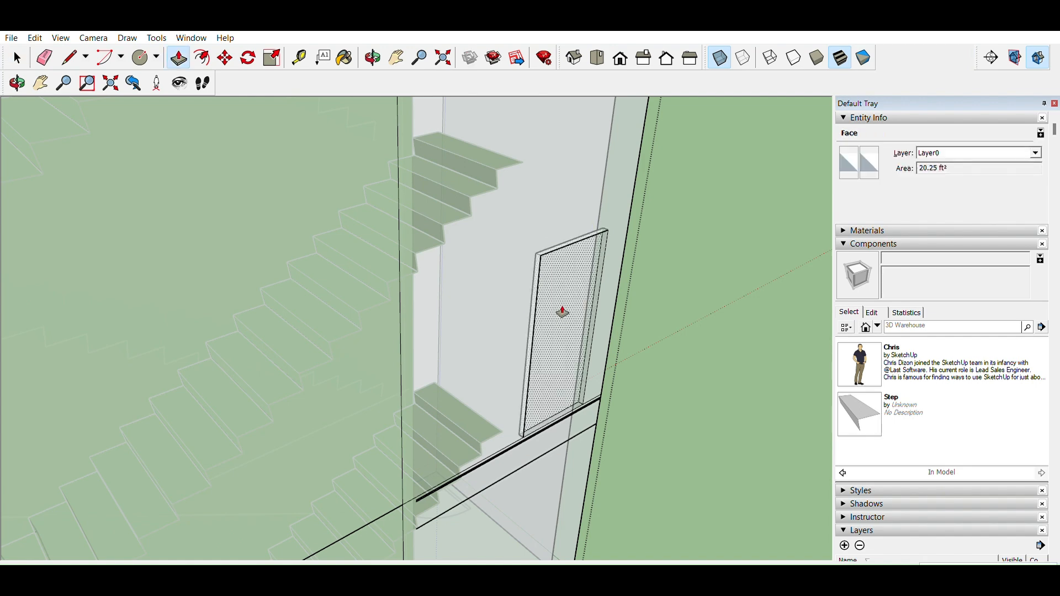
left_click(604, 206)
key("space")
scroll(627, 307, "down", 2)
middle_click_drag(626, 306, 602, 304)
left_click(687, 302)
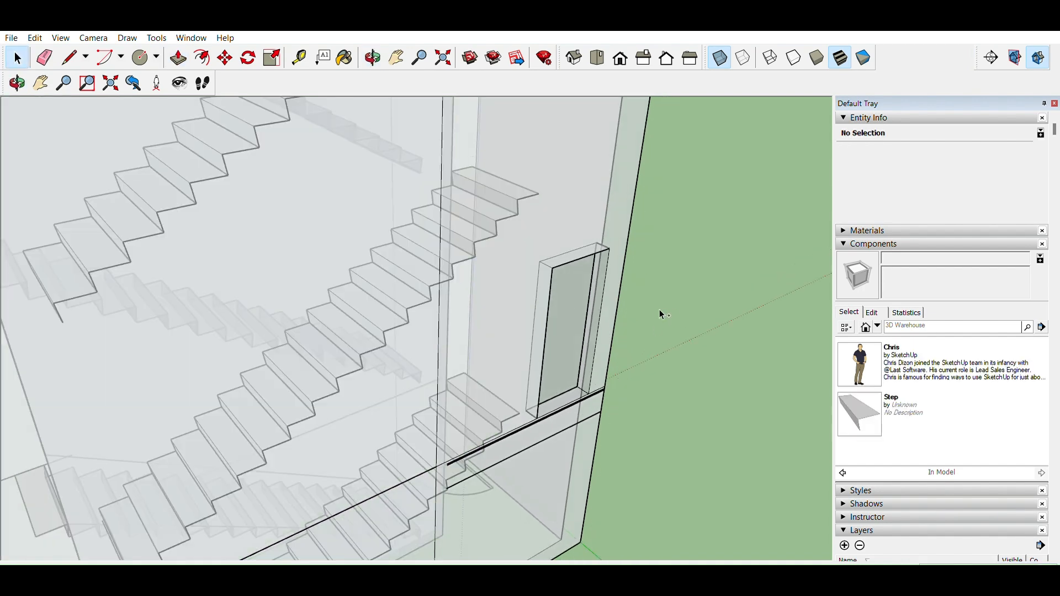
Turn off X-ray display to examine the door opening from outside, then turn X-ray back on
left_click(722, 55)
scroll(526, 408, "down", 6)
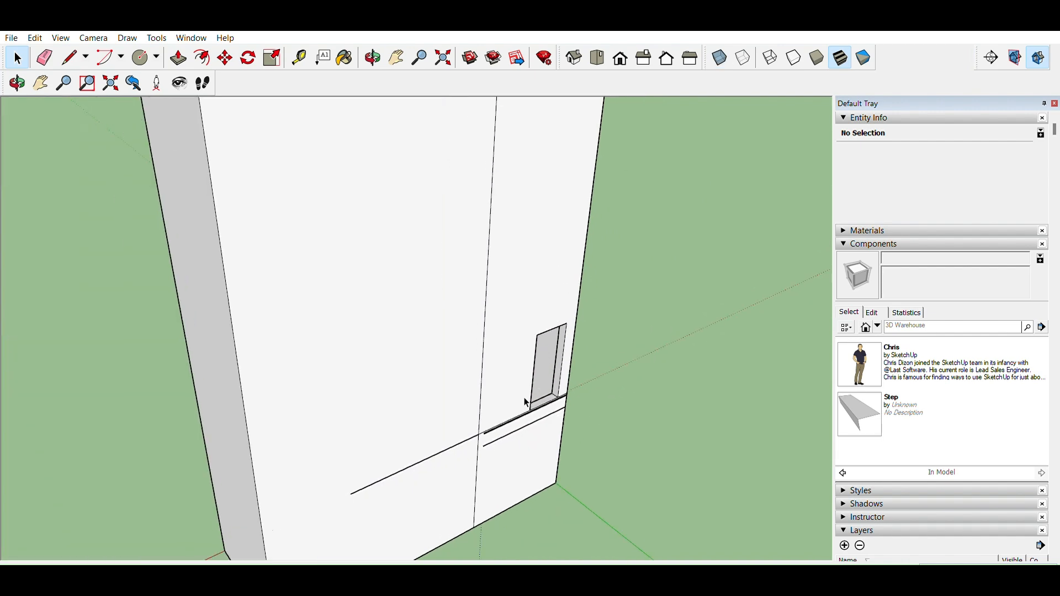
middle_click_drag(546, 439, 492, 425)
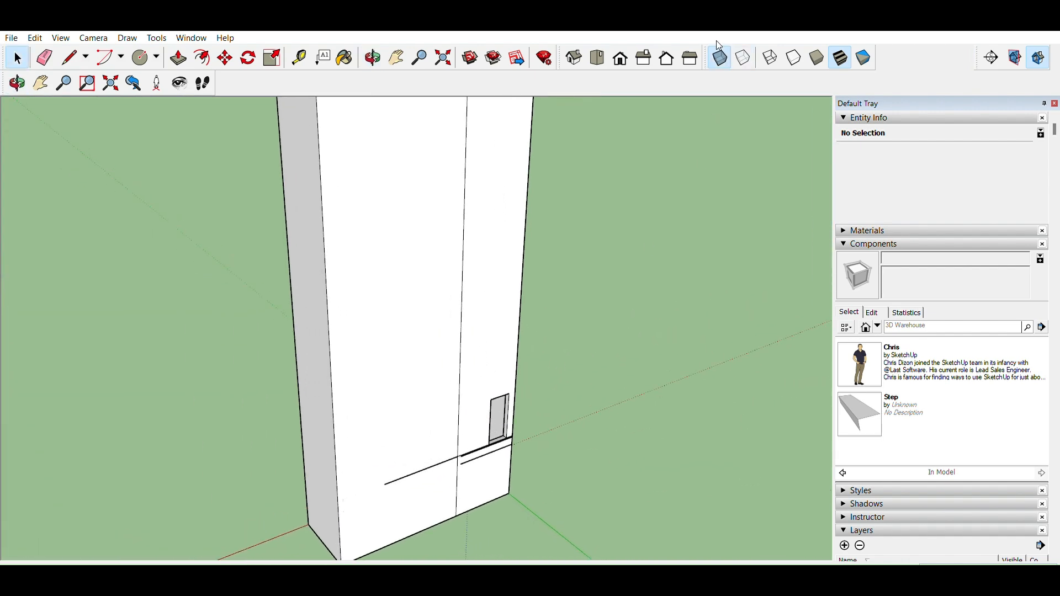
left_click(722, 57)
Inside the shell wall group, copy the whole door opening vertically up to the next landing
scroll(539, 473, "up", 5)
middle_click_drag(540, 474, 409, 266)
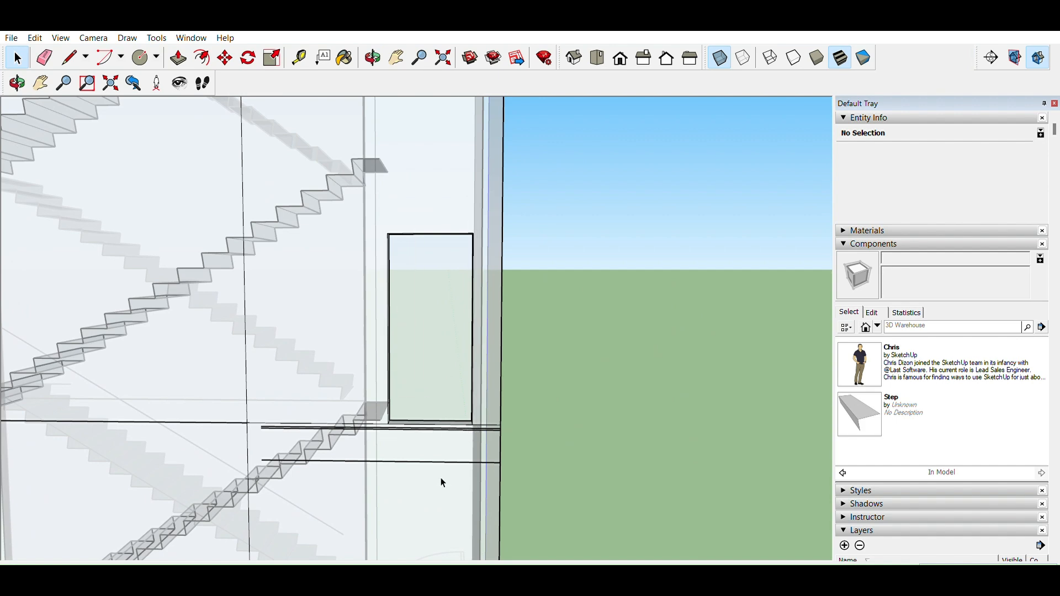
double_click(446, 497)
left_click_drag(382, 225, 499, 443)
key("m")
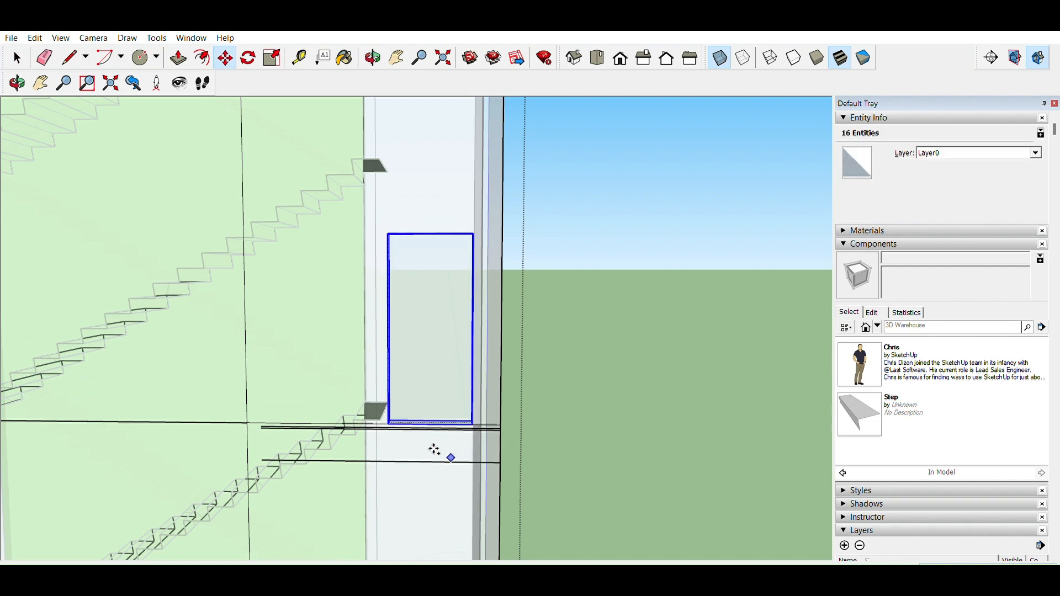
middle_click_drag(443, 452, 592, 525)
left_click(463, 448)
key("ctrl")
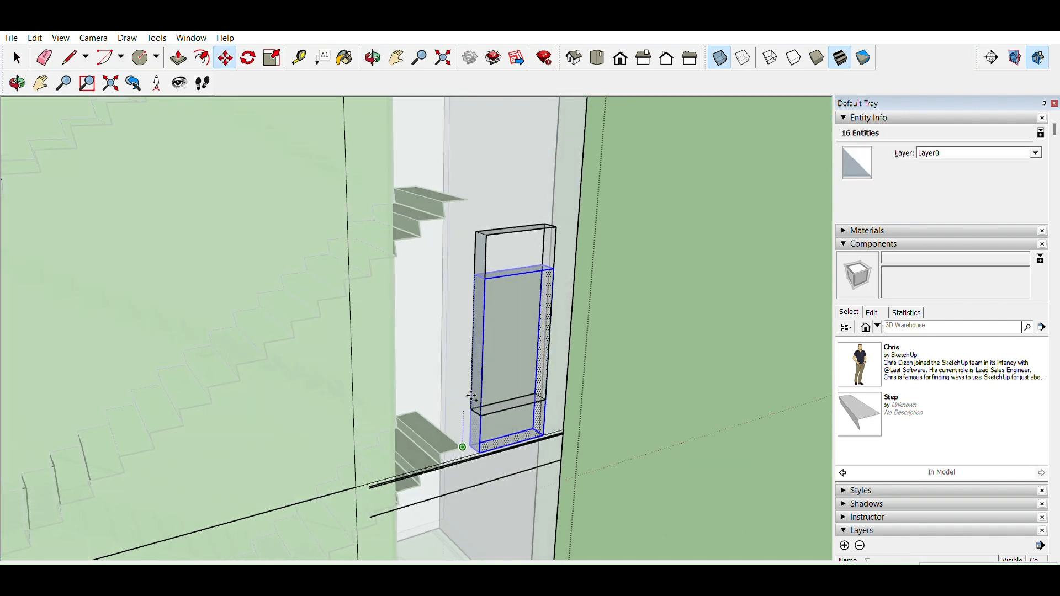
left_click(453, 198)
Repeat the door opening copy 5x up the height of the shell wall and clear the selection
scroll(531, 334, "down", 6)
middle_click_drag(572, 358, 567, 457, "shift")
type("5x")
key("Return")
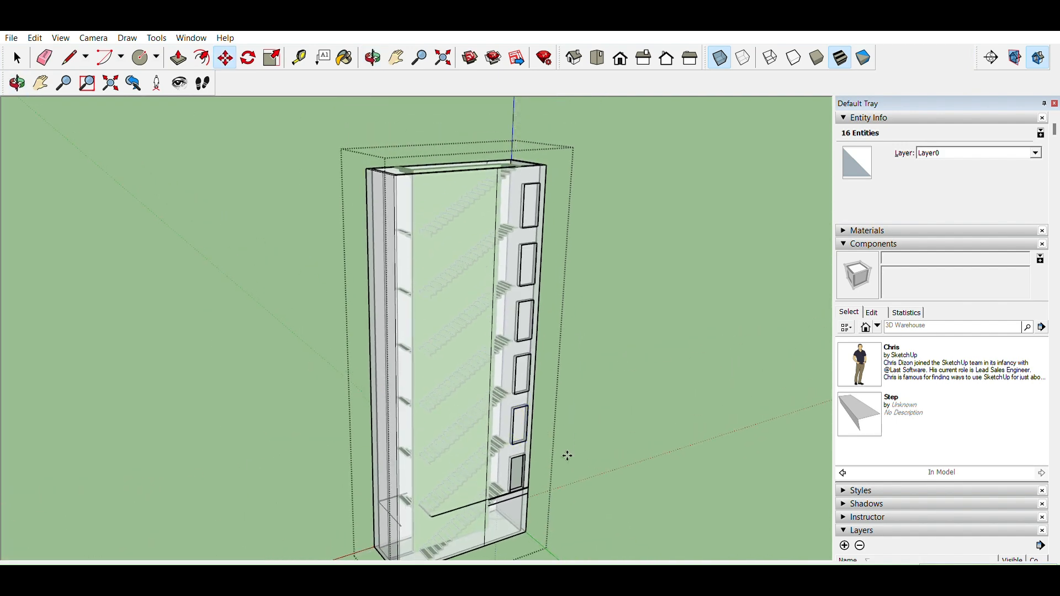
key("ctrl+t")
key("space")
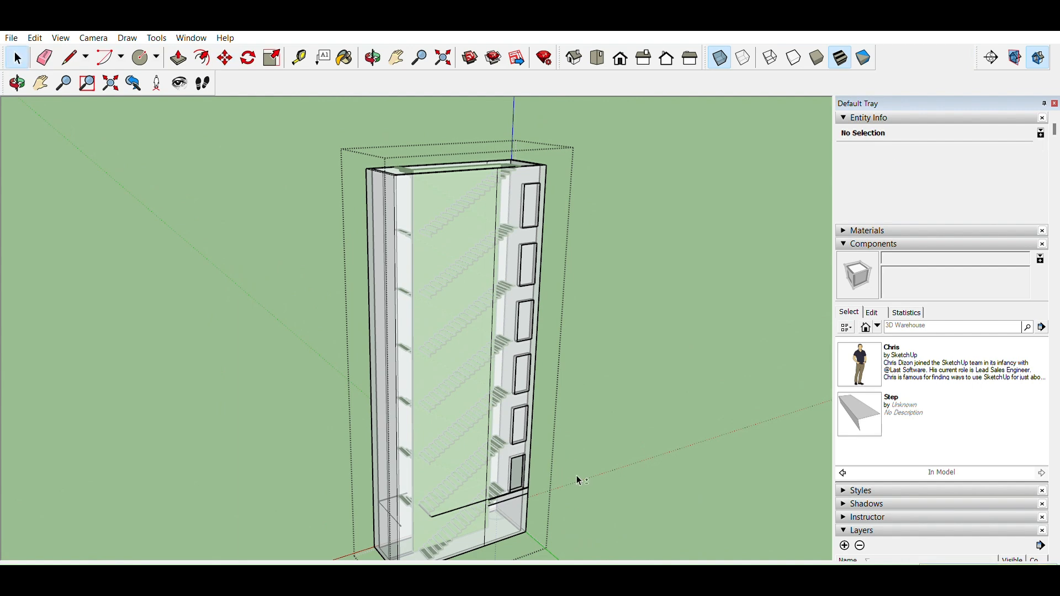
Retrace one vertical edge on each of the two lowest copied door outlines to split their faces from the wall
middle_click_drag(575, 478, 572, 451, "shift")
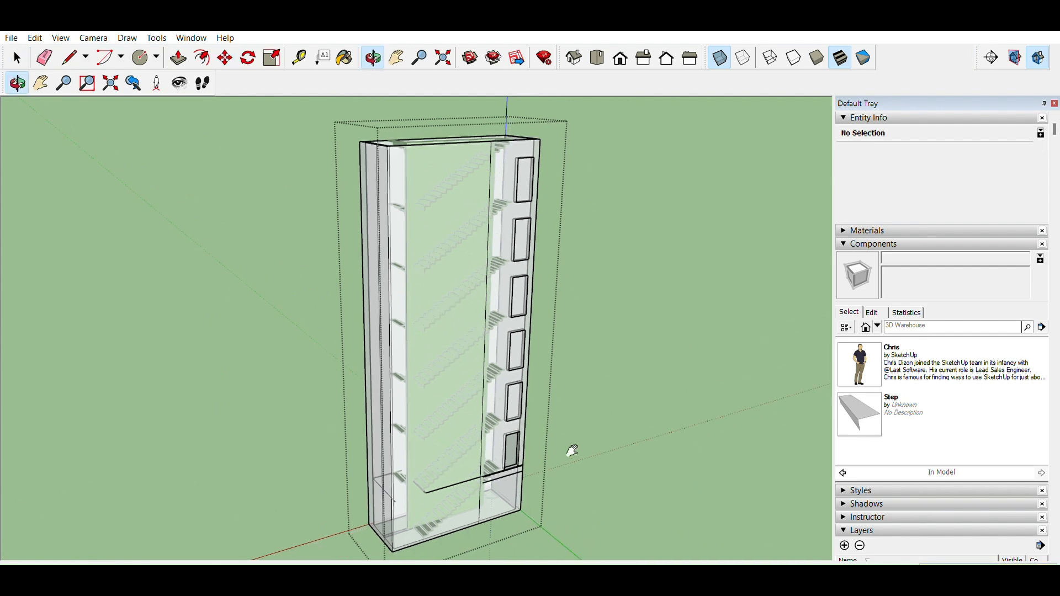
double_click(522, 406)
scroll(519, 396, "up", 5)
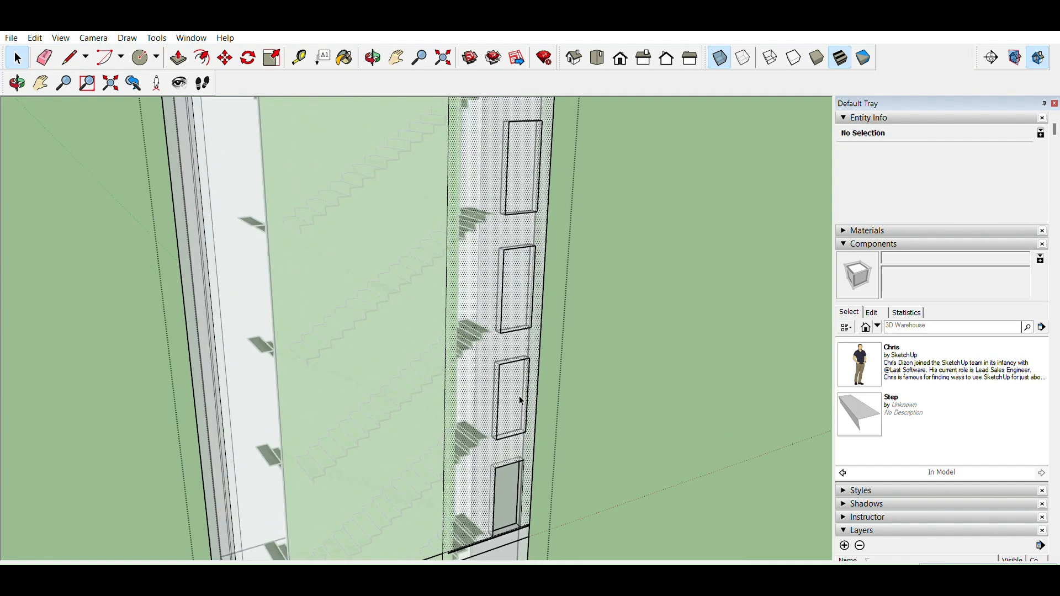
left_click(520, 401)
scroll(519, 409, "up", 3)
key("l")
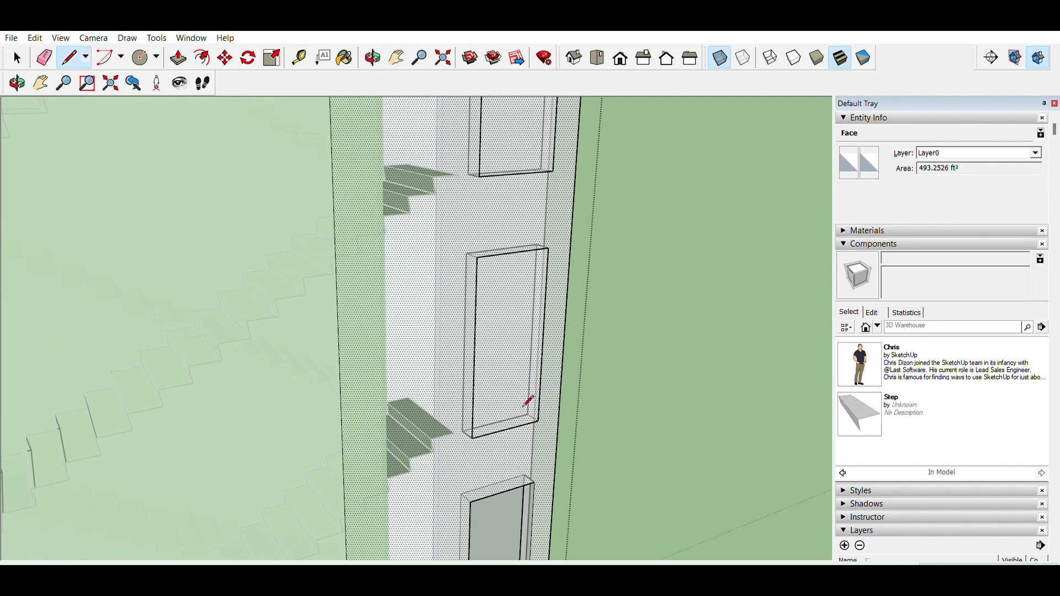
left_click(538, 421)
left_click(549, 248)
mouse_move(549, 248)
middle_mouse_down("shift")
mouse_move(551, 372)
mouse_move(518, 490)
middle_mouse_up("shift")
left_click(520, 421)
left_click(530, 226)
Retrace the same vertical edge on the three upper copied door outlines to split their faces from the wall
middle_click_drag(537, 201, 512, 425, "shift")
left_click(507, 362)
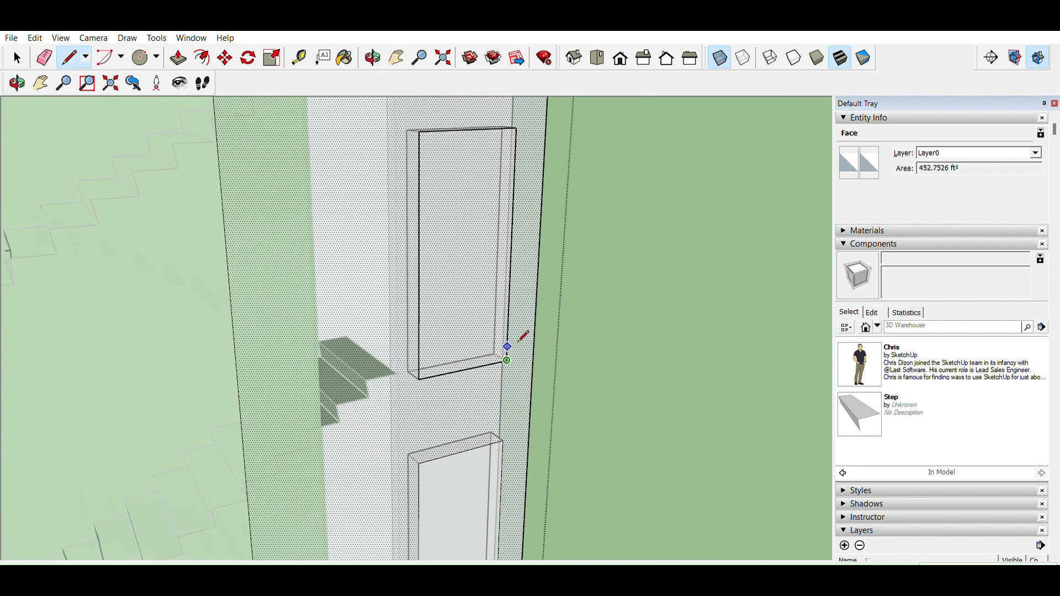
left_click(517, 127)
middle_click_drag(531, 180, 514, 531, "shift")
left_click(506, 392)
left_click(517, 120)
middle_click_drag(551, 208, 540, 492, "shift")
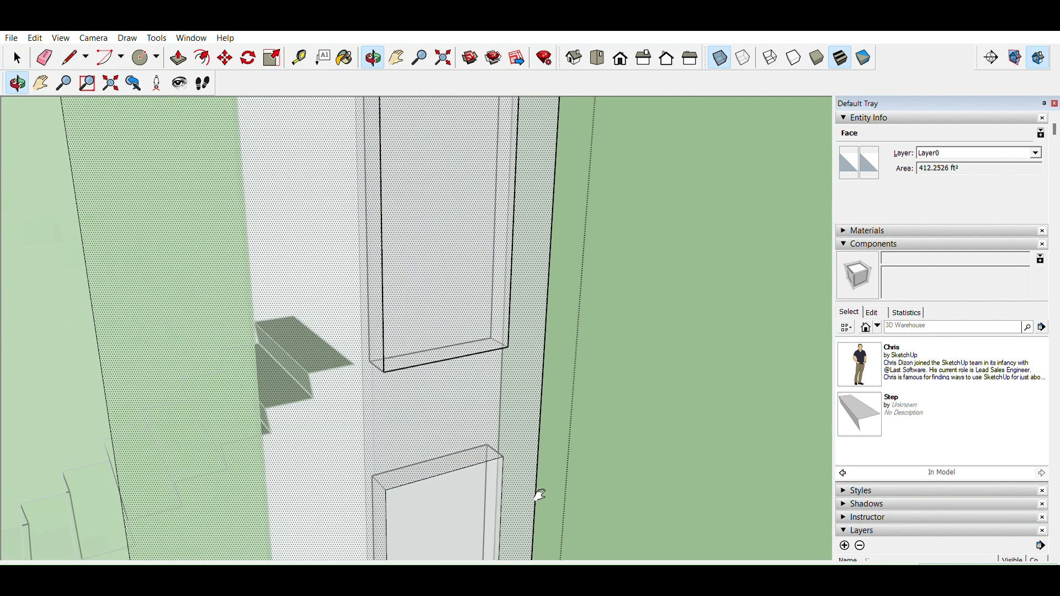
left_click(508, 348)
middle_click_drag(546, 330, 546, 522, "shift")
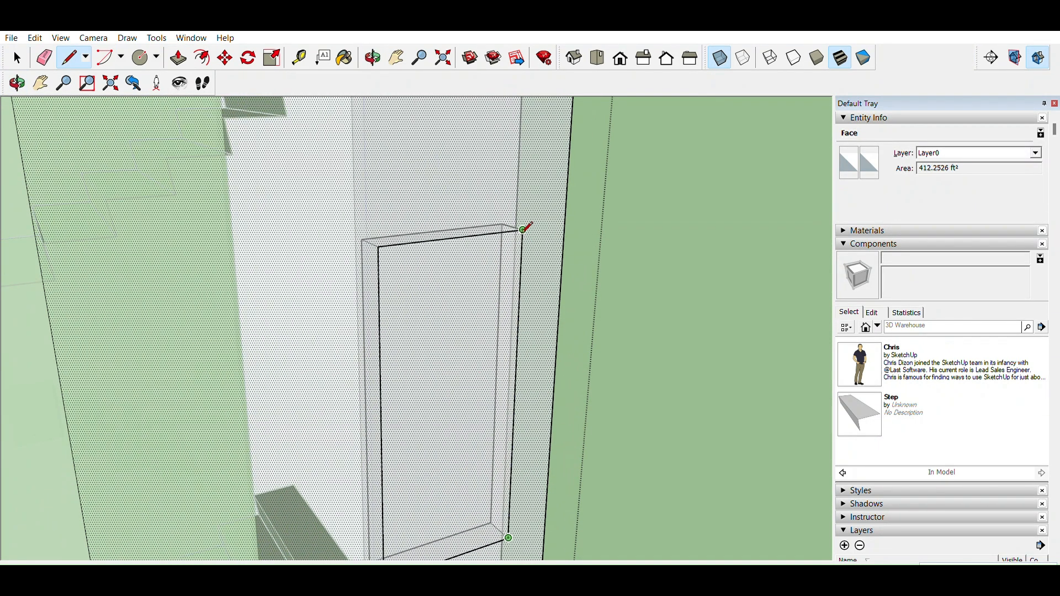
left_click(523, 230)
Delete the outer faces inside the three uppermost door outlines
scroll(557, 155, "down", 5)
key("space")
left_click(513, 286)
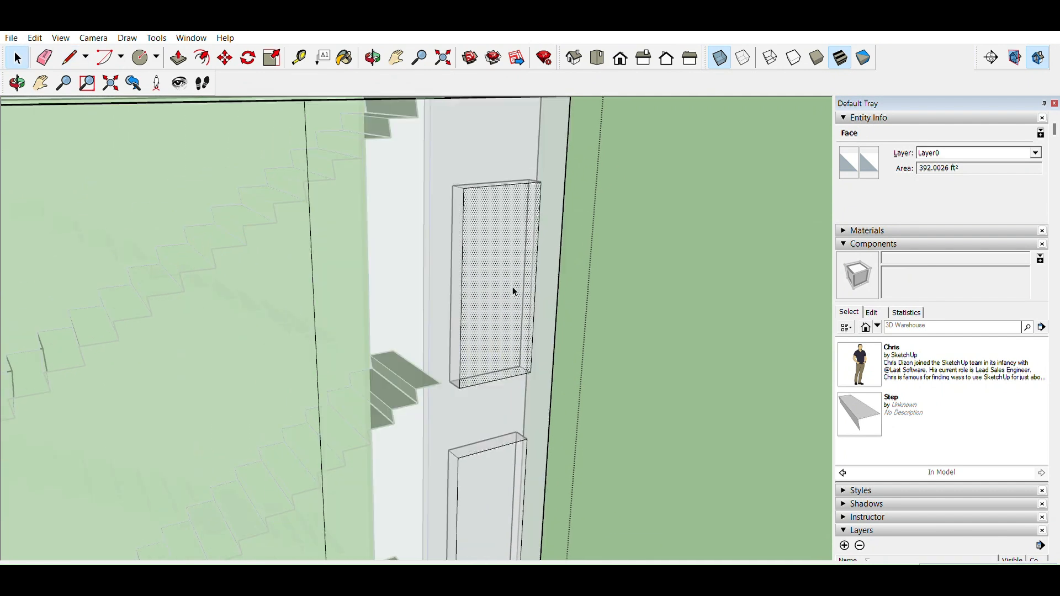
scroll(512, 275, "down", 1)
scroll(512, 275, "down", 3)
key("Delete")
left_click(505, 402)
key("Delete")
left_click(502, 492)
key("Delete")
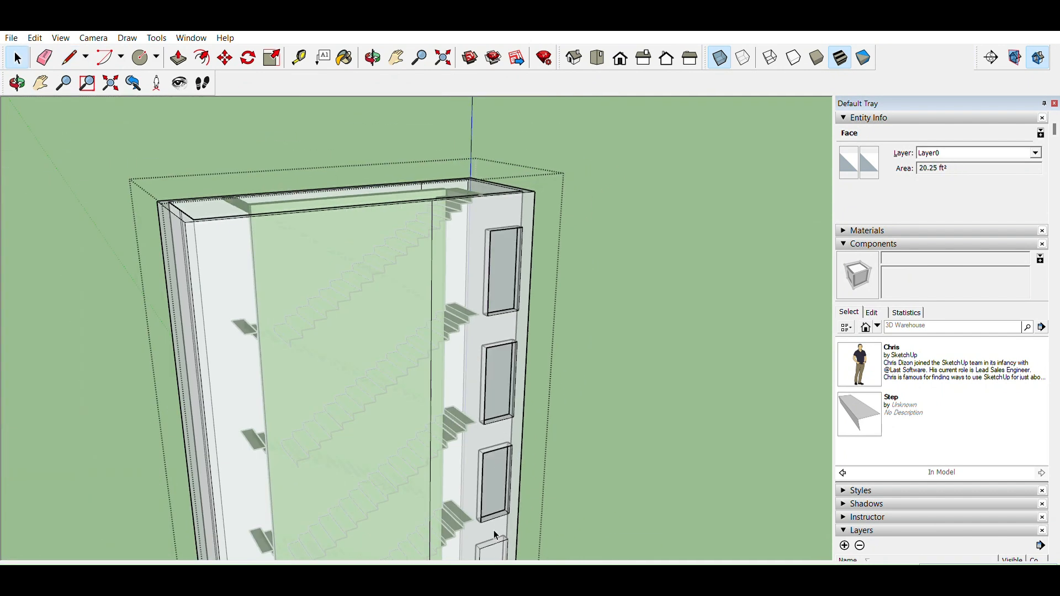
Delete the outer faces inside the two remaining closed door outlines below
scroll(486, 475, "down", 3)
scroll(480, 518, "up", 4)
left_click(478, 437)
key("Delete")
left_click(484, 519)
key("Delete")
scroll(471, 379, "down", 3)
Leave the shell wall group and examine the column of door openings against the stair landings from several angles
mouse_move(475, 490)
middle_mouse_down("shift")
mouse_move(492, 379)
mouse_move(506, 460)
middle_mouse_up("shift")
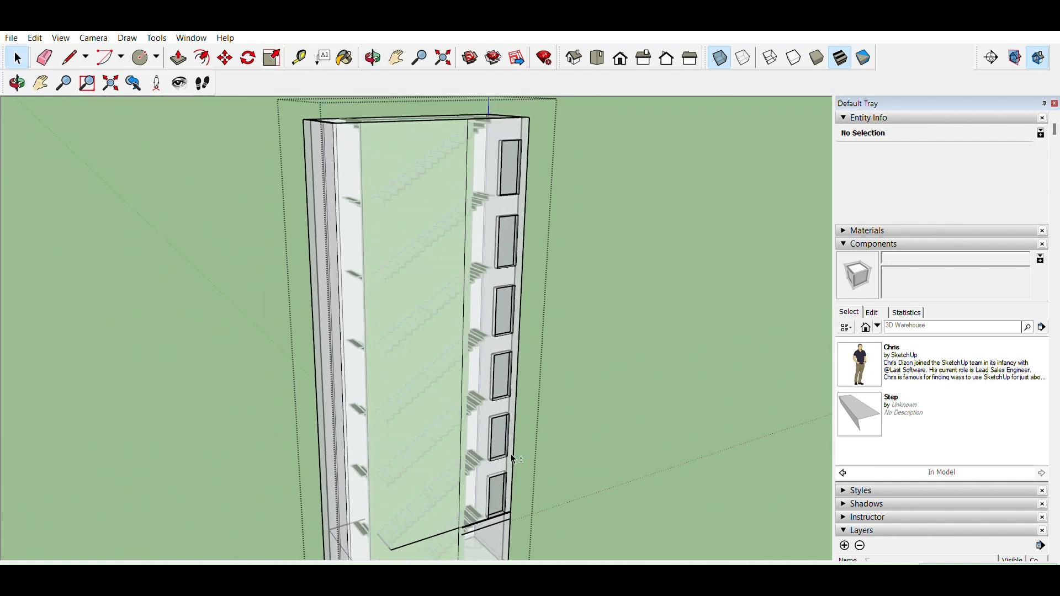
middle_click_drag(567, 420, 533, 402)
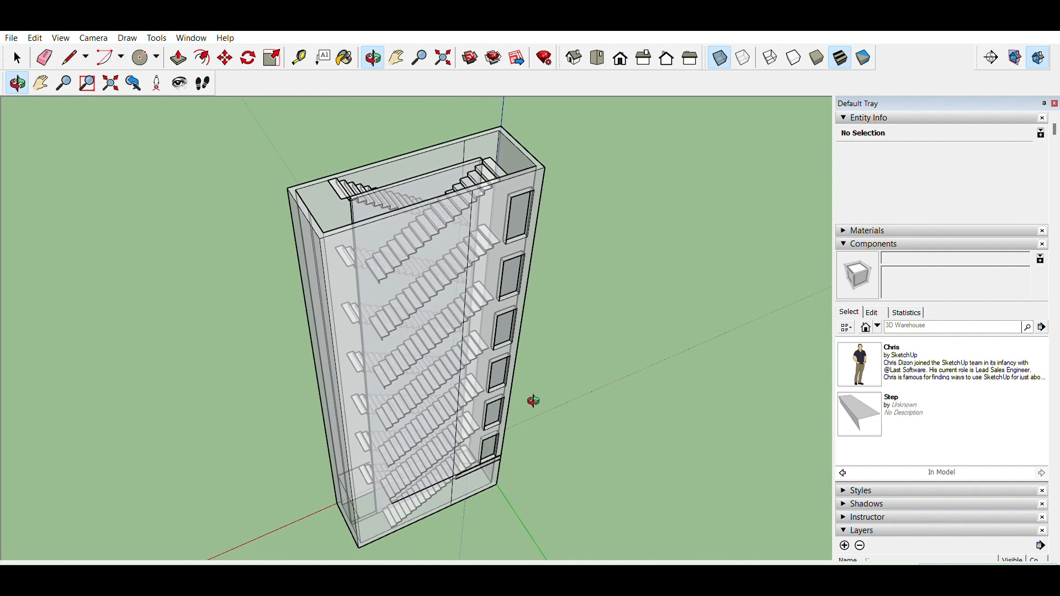
middle_click_drag(533, 401, 437, 253)
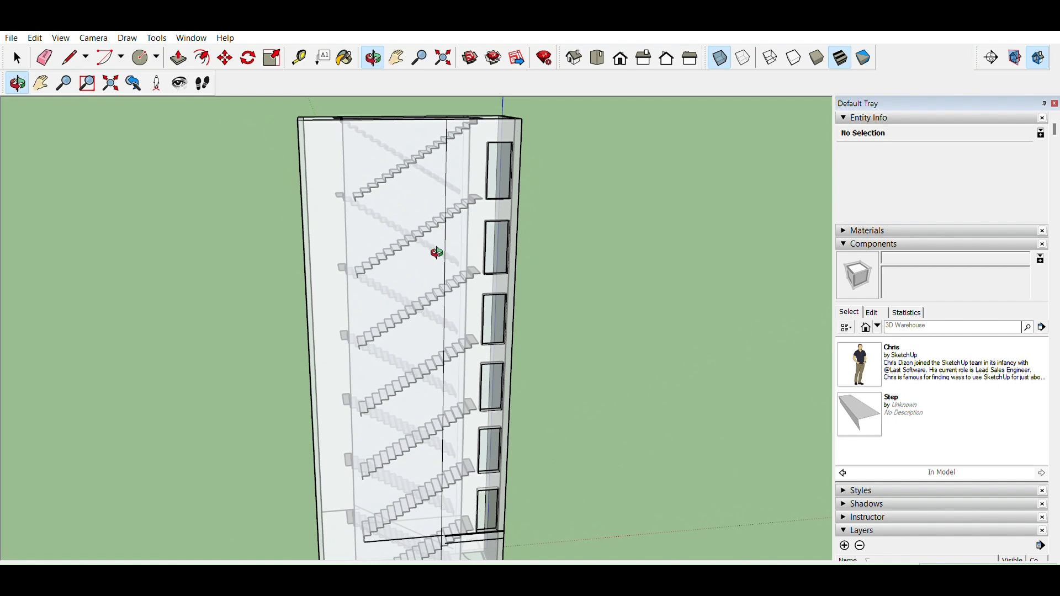
left_click_drag(437, 253, 479, 286)
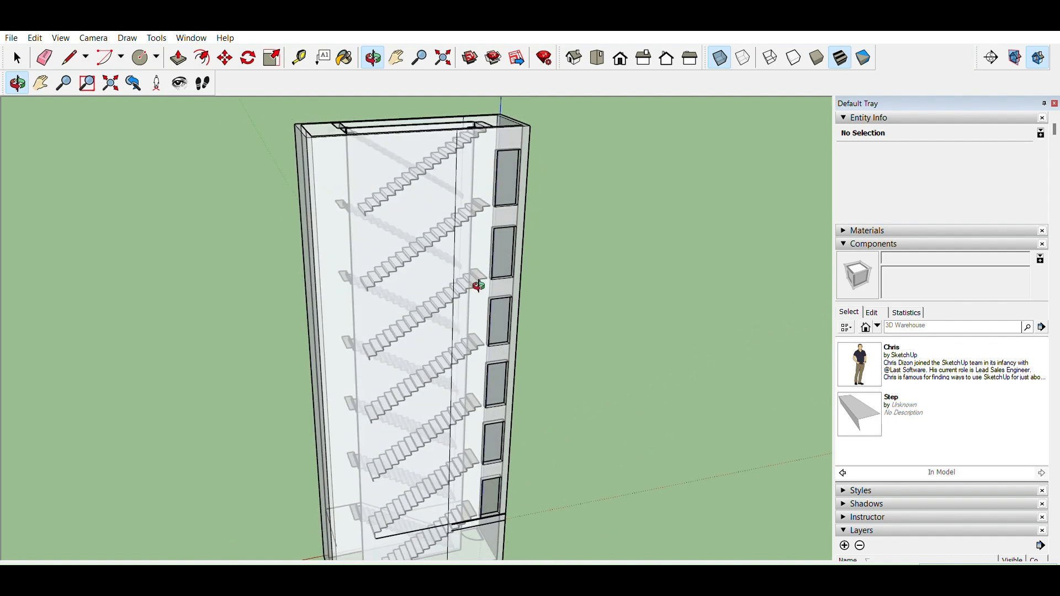
left_click_drag(480, 286, 558, 309)
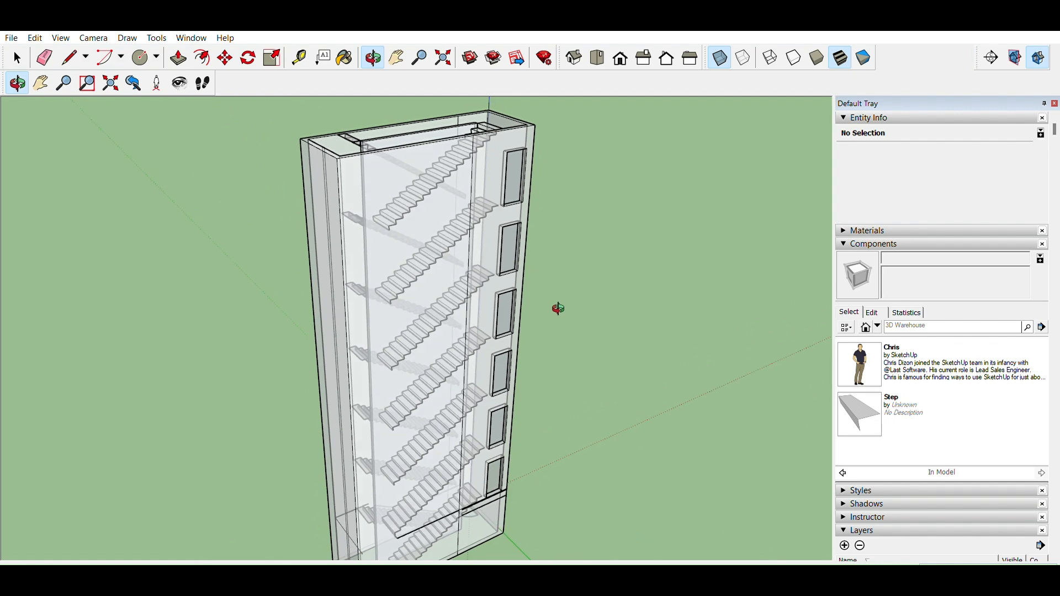
Reopen the shell wall group and undo the face deletions and retraced edges on the copied door outlines
key("space")
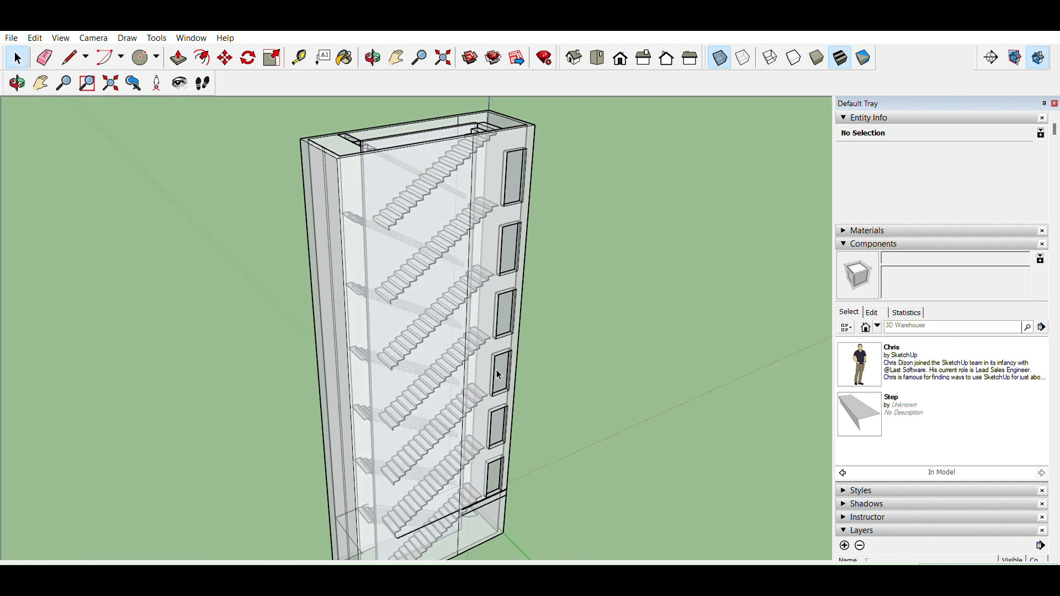
double_click(492, 411)
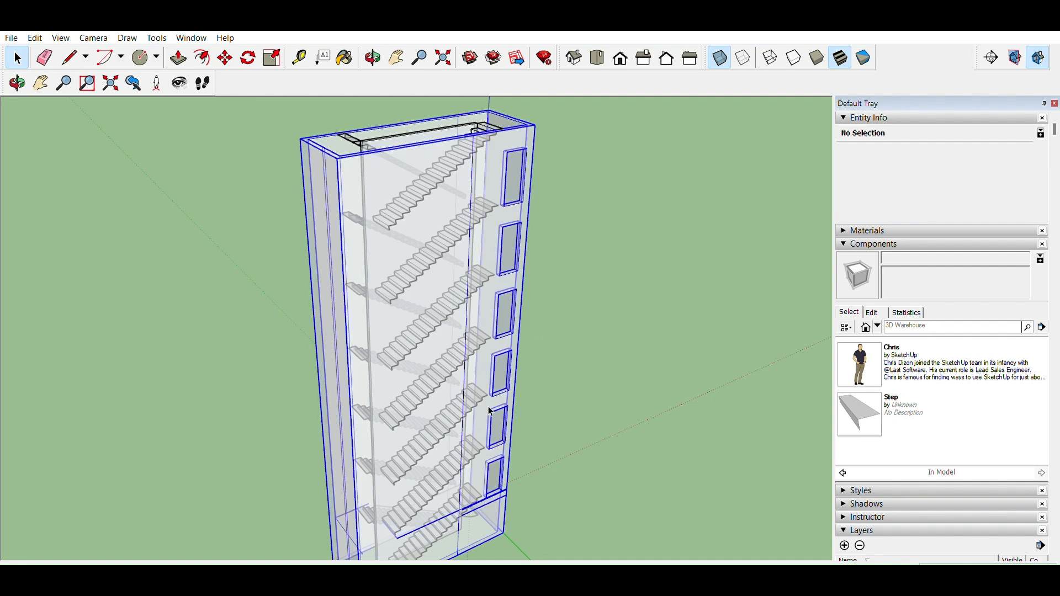
left_click(561, 399)
key("ctrl+z")
key("ctrl+z")
key("ctrl+z")
key("ctrl+z")
key("ctrl+z")
key("ctrl+z")
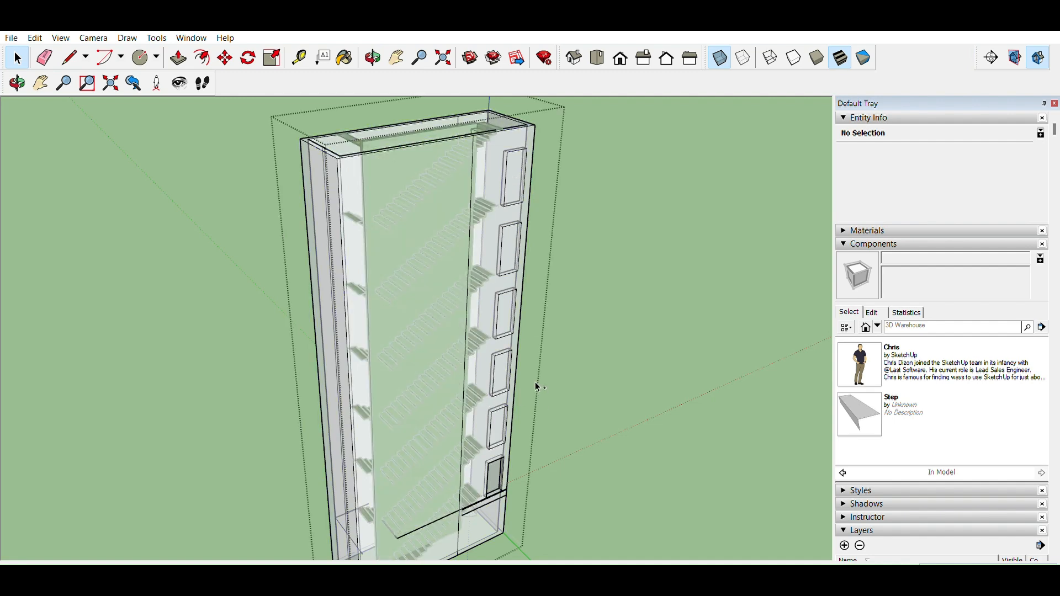
scroll(521, 419, "up", 3)
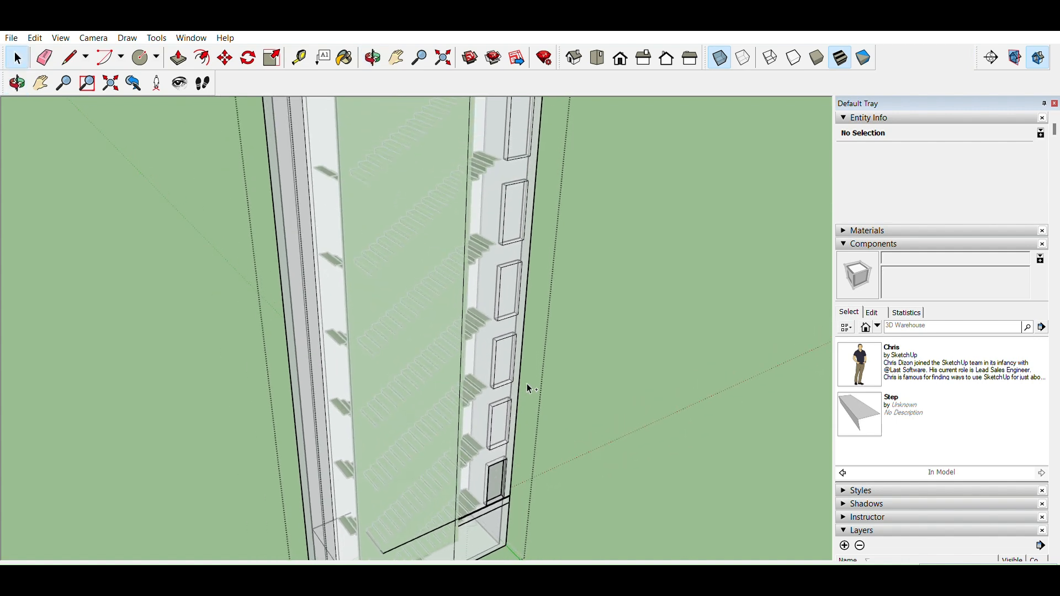
Undo the copying of the door outlines above the lowest opening
key("ctrl+y")
key("ctrl+y")
key("ctrl+y")
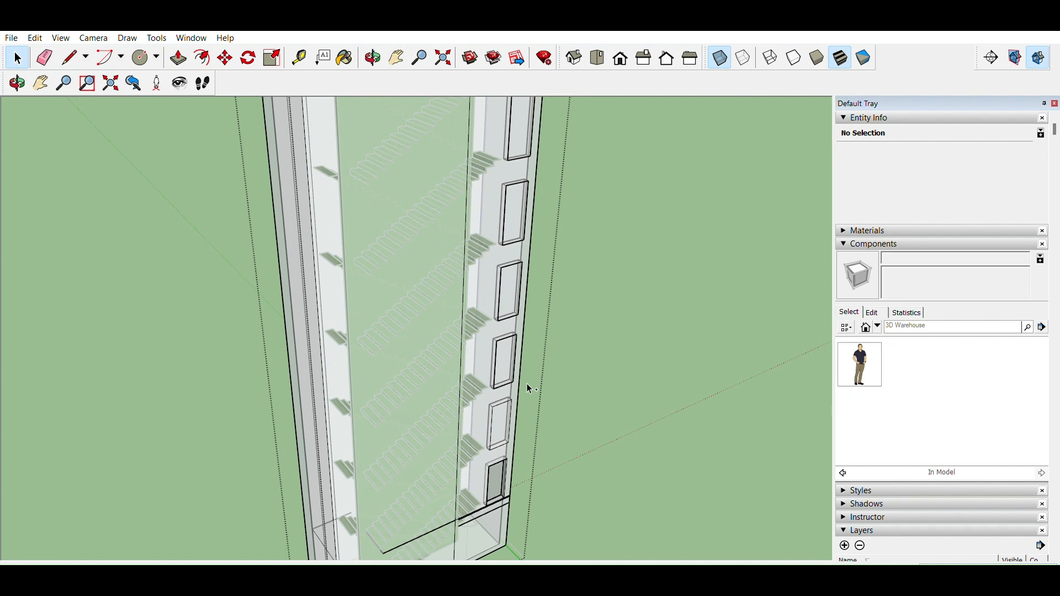
key("ctrl+z")
key("ctrl+z")
key("ctrl+z")
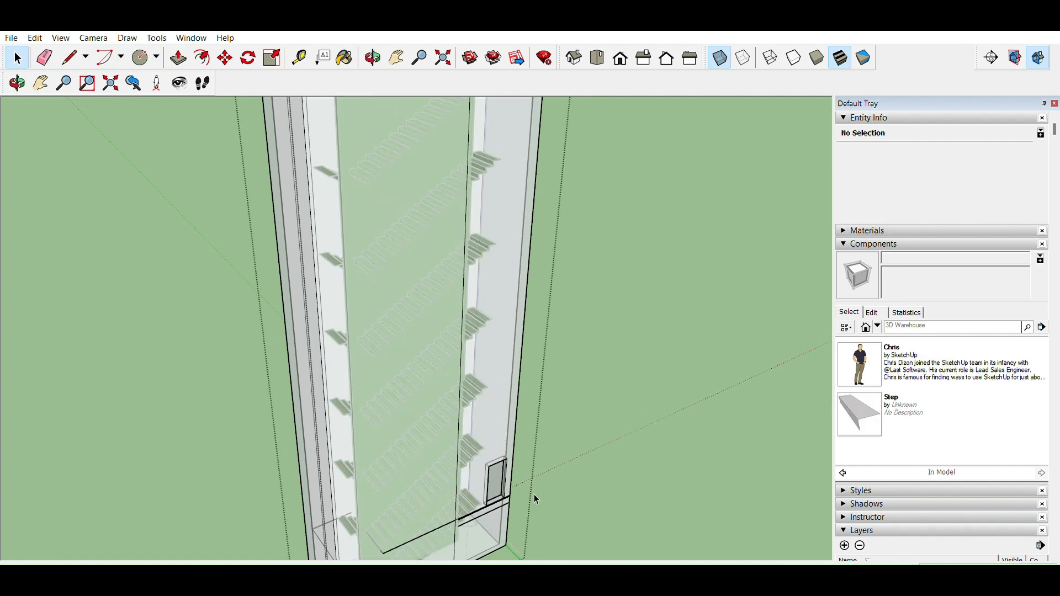
Copy the lowest door opening's edges and faces vertically up the shell wall to every second landing, making two copies
scroll(516, 473, "up", 3)
scroll(514, 476, "up", 3)
middle_click_drag(500, 507, 327, 385)
middle_click_drag(327, 385, 347, 309, "shift")
scroll(382, 342, "up", 4)
scroll(383, 341, "up", 2)
scroll(382, 359, "down", 2)
middle_click_drag(382, 364, 389, 348)
left_click_drag(358, 205, 499, 512)
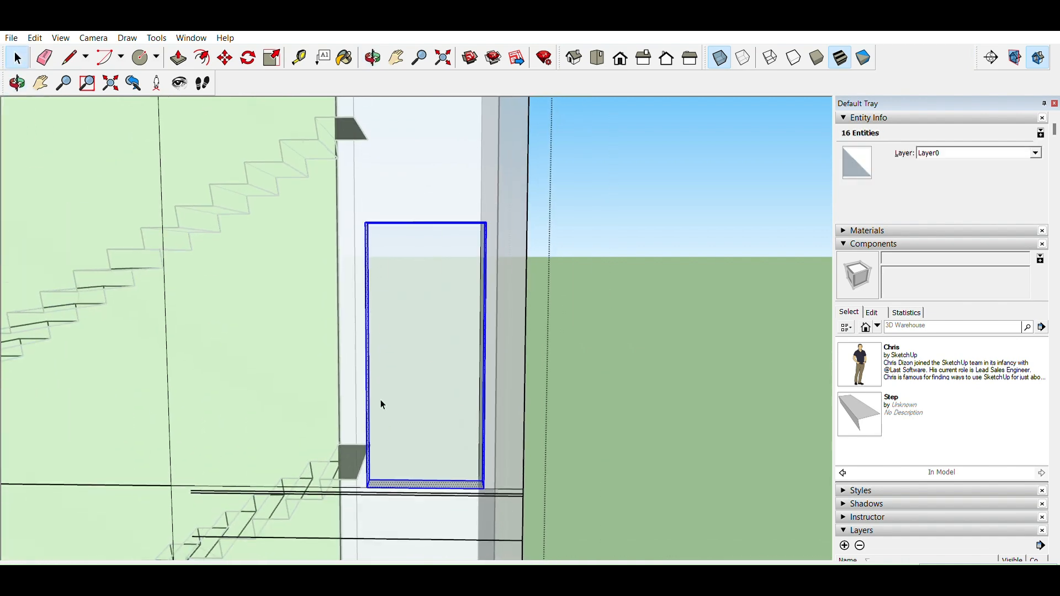
middle_click_drag(380, 399, 539, 473)
key("m")
left_click(442, 503)
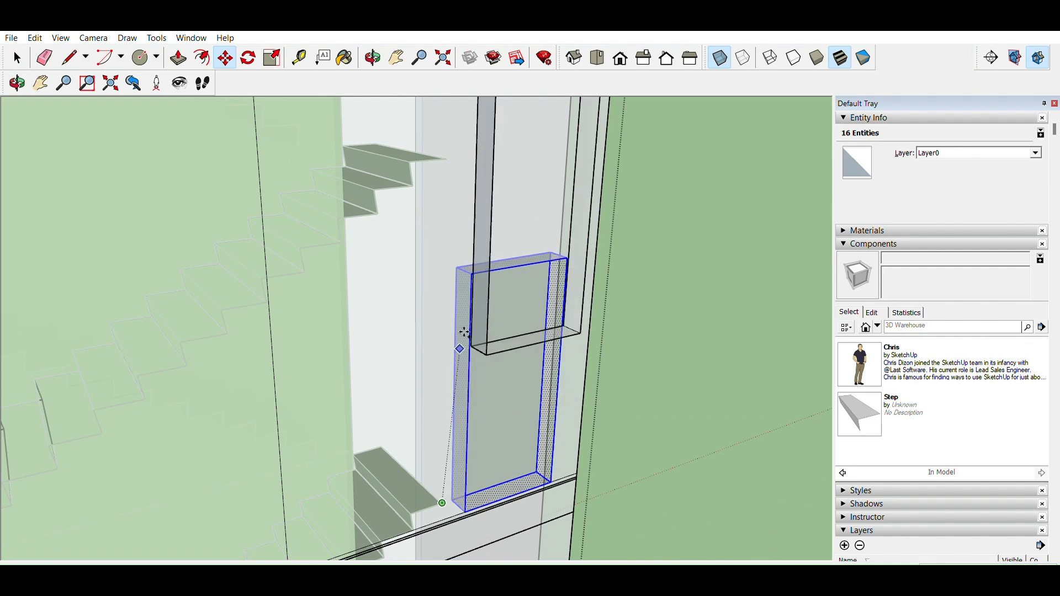
scroll(466, 332, "down", 3)
middle_click_drag(454, 237, 467, 475, "shift")
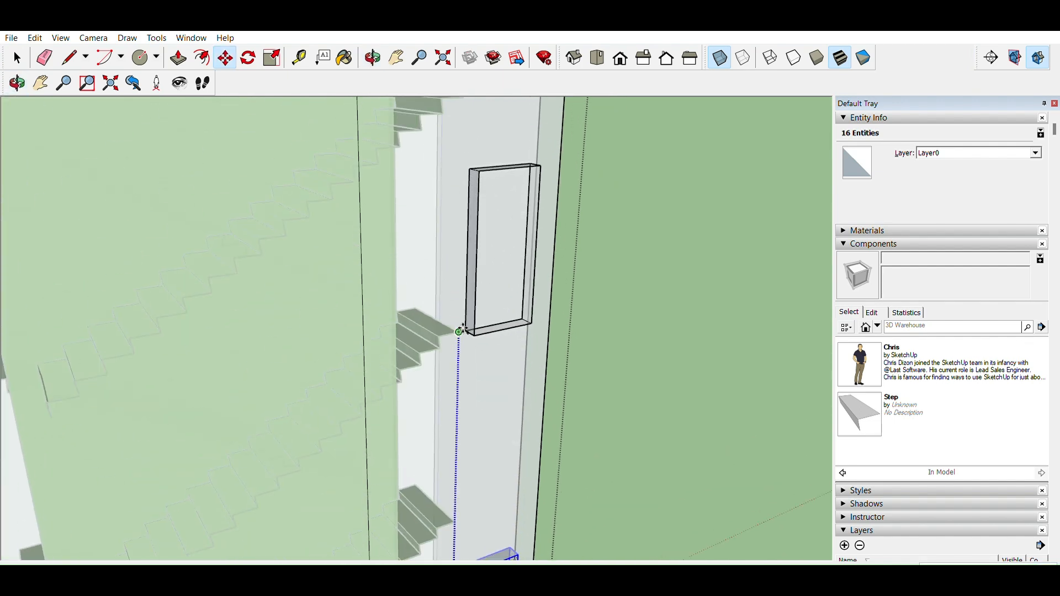
scroll(499, 360, "down", 5)
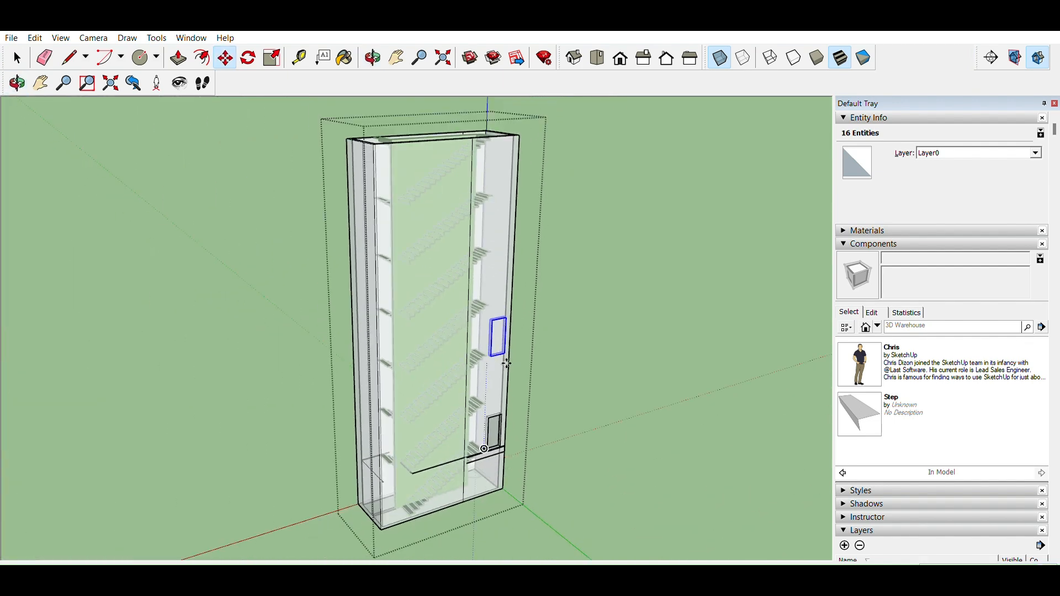
middle_click_drag(507, 363, 513, 384, "shift")
left_click(511, 383)
Retrace the front bottom edge of the first copied door outline and delete the outer face inside it
key("space")
scroll(503, 368, "up", 6)
left_click(500, 369)
scroll(498, 395, "up", 4)
key("l")
left_click(535, 447)
left_click(428, 481)
key("space")
left_click(479, 416)
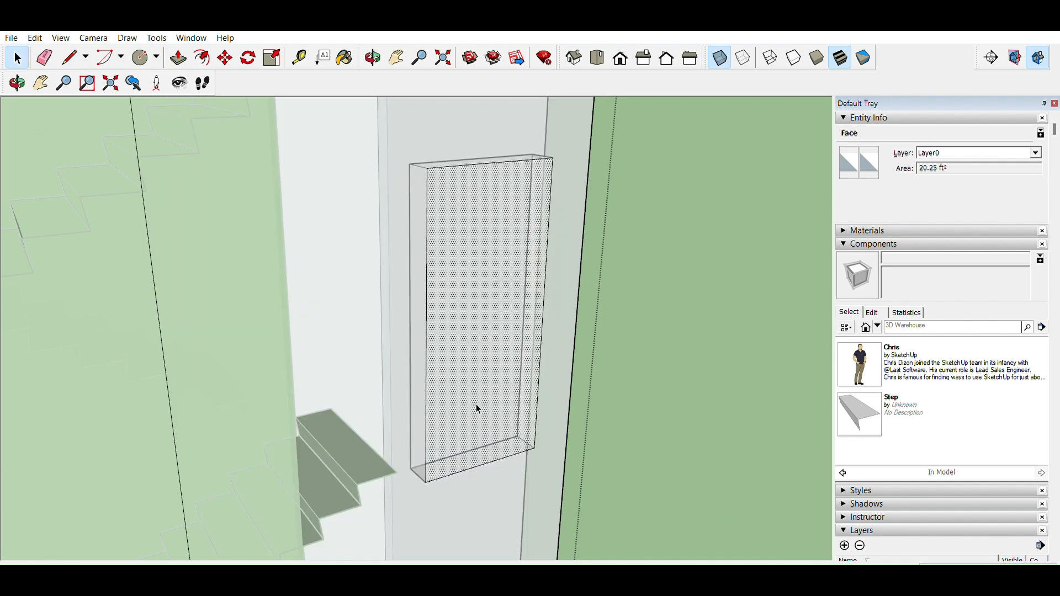
key("Delete")
Retrace the rear bottom edge of the same door outline and delete the inner face behind it
key("l")
left_click(518, 437)
left_click(426, 461)
key("space")
left_click(489, 397)
key("Delete")
Retrace the bottom edge of the uppermost door outline, delete the face inside it and leave the shell wall group
scroll(491, 363, "down", 8)
scroll(517, 272, "up", 4)
middle_click_drag(518, 270, 406, 439, "shift")
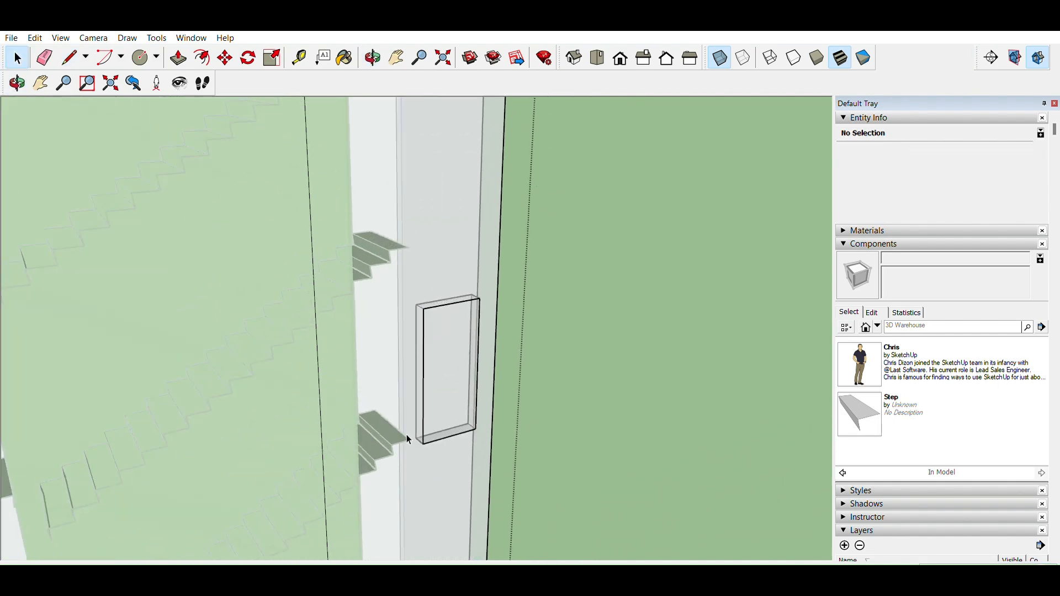
scroll(409, 439, "up", 2)
key("l")
left_click(425, 436)
left_click(508, 412)
left_click(521, 418)
key("space")
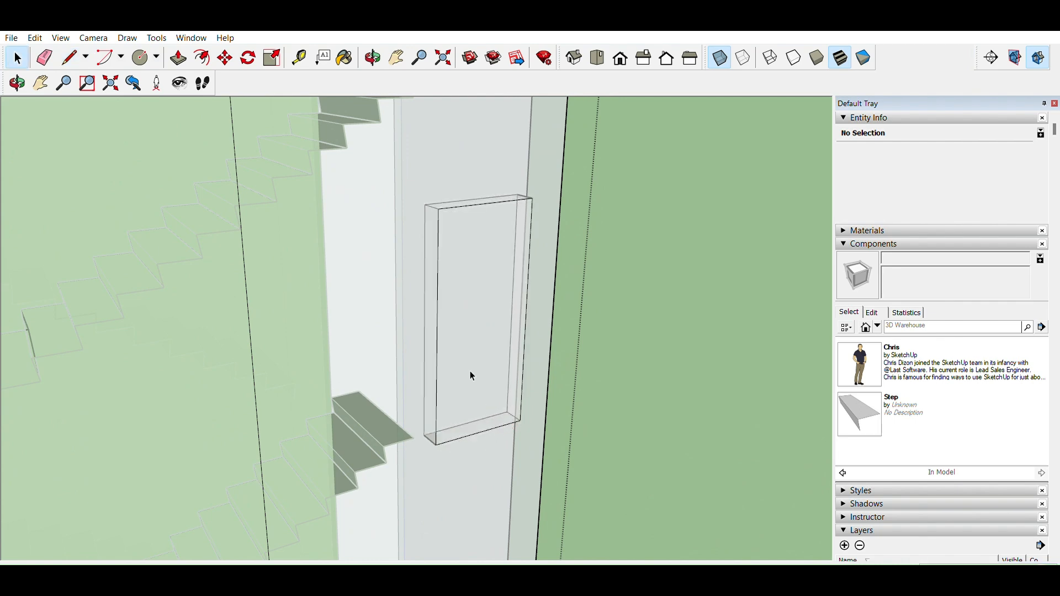
left_click(469, 371)
key("Delete")
scroll(478, 343, "down", 6)
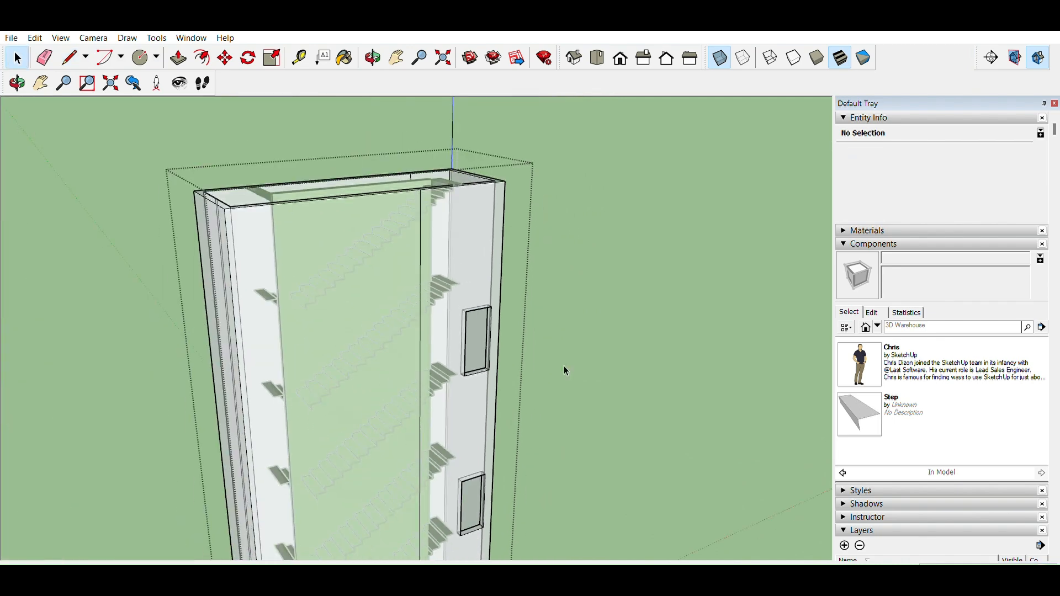
left_click(513, 374)
Turn X-ray display off to inspect the door openings in the opaque shell wall, and turn it back on
middle_click_drag(514, 378, 464, 406)
left_click(711, 60)
middle_click_drag(457, 495, 234, 310)
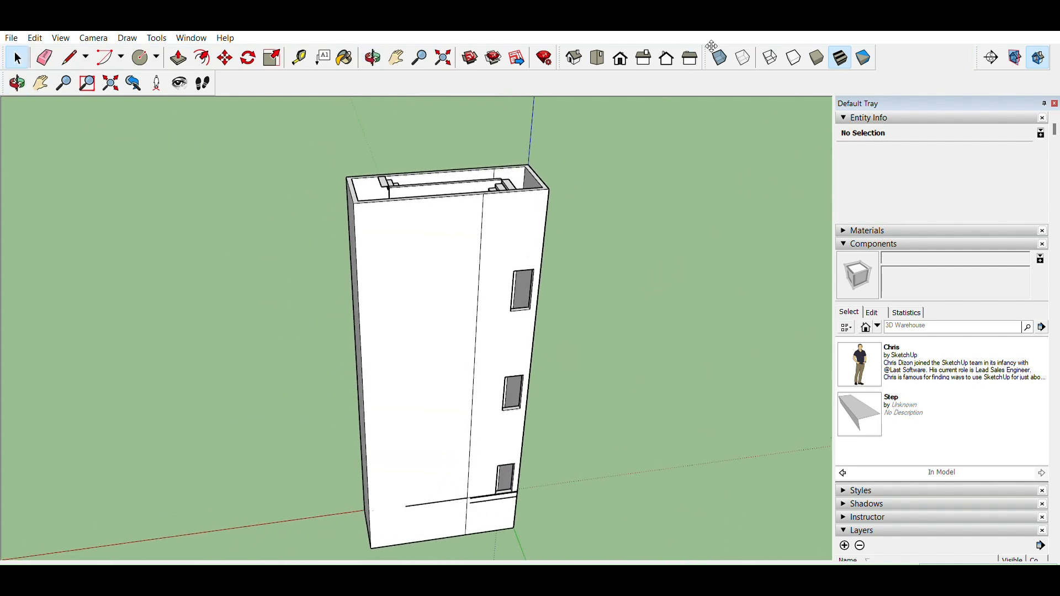
left_click(720, 57)
Examine how the door openings line up with the stair flights and landings from several angles
middle_click_drag(530, 331, 499, 278)
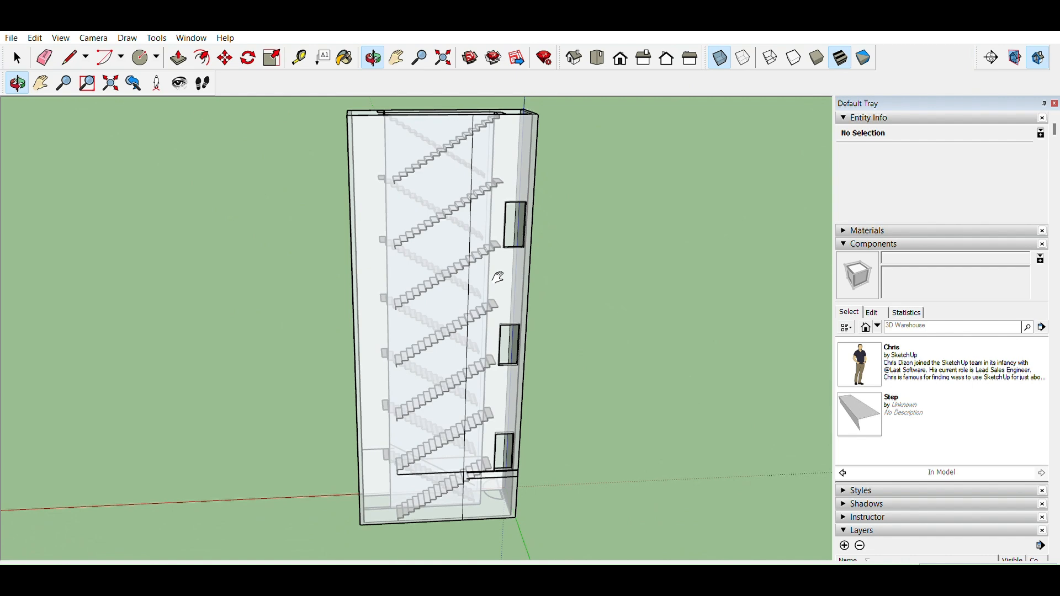
middle_click_drag(499, 278, 517, 287)
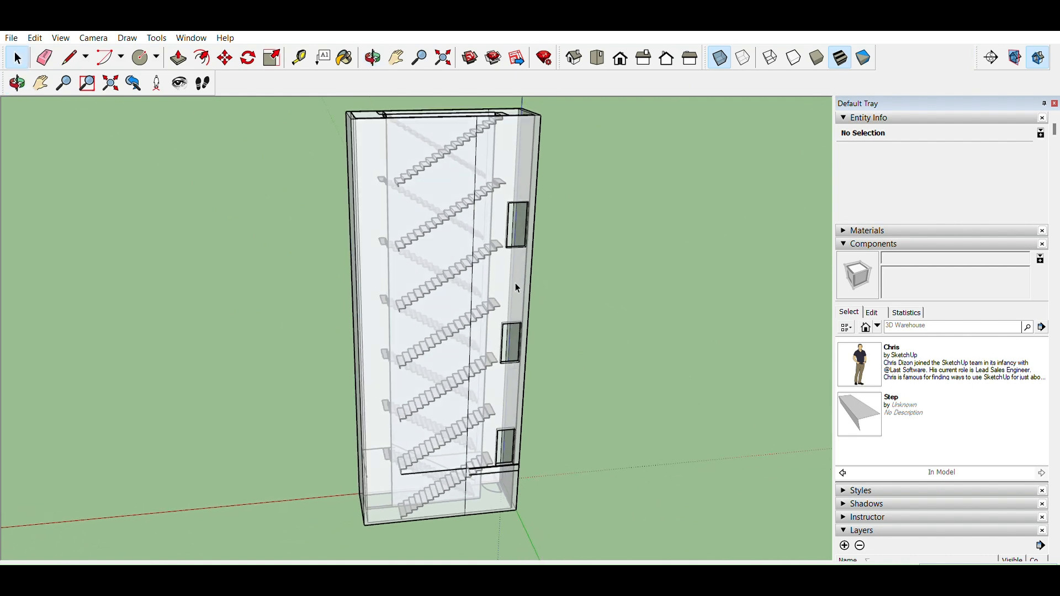
middle_click_drag(480, 326, 519, 228)
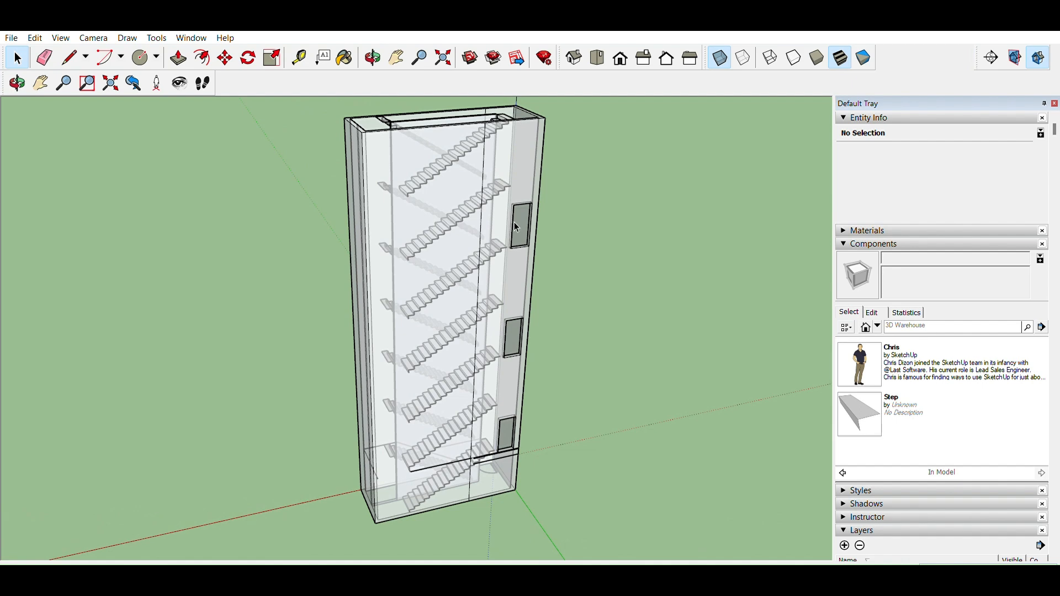
middle_click_drag(387, 258, 204, 282)
middle_click_drag(525, 296, 478, 317)
scroll(477, 282, "up", 5)
middle_click_drag(476, 277, 582, 257)
scroll(663, 265, "down", 6)
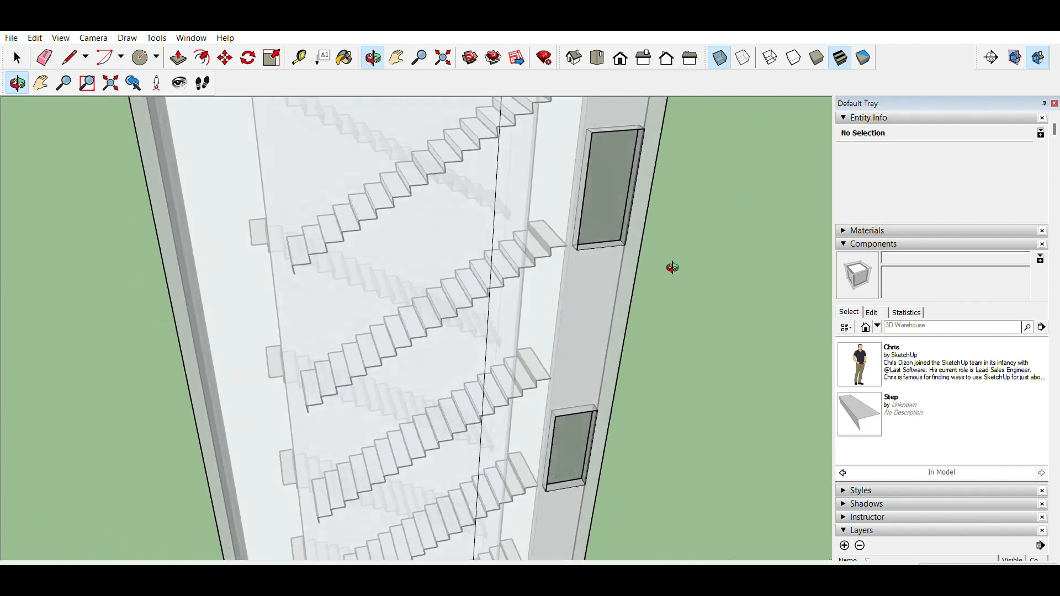
middle_click_drag(703, 277, 610, 260)
scroll(468, 280, "up", 4)
scroll(442, 270, "down", 4)
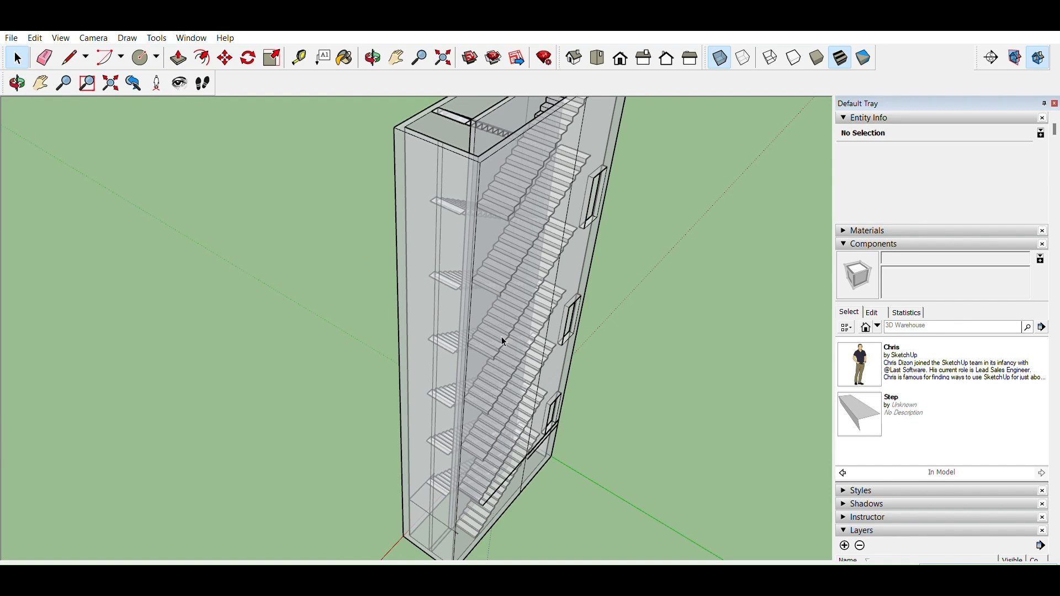
middle_click_drag(563, 270, 486, 303)
scroll(462, 321, "down", 1)
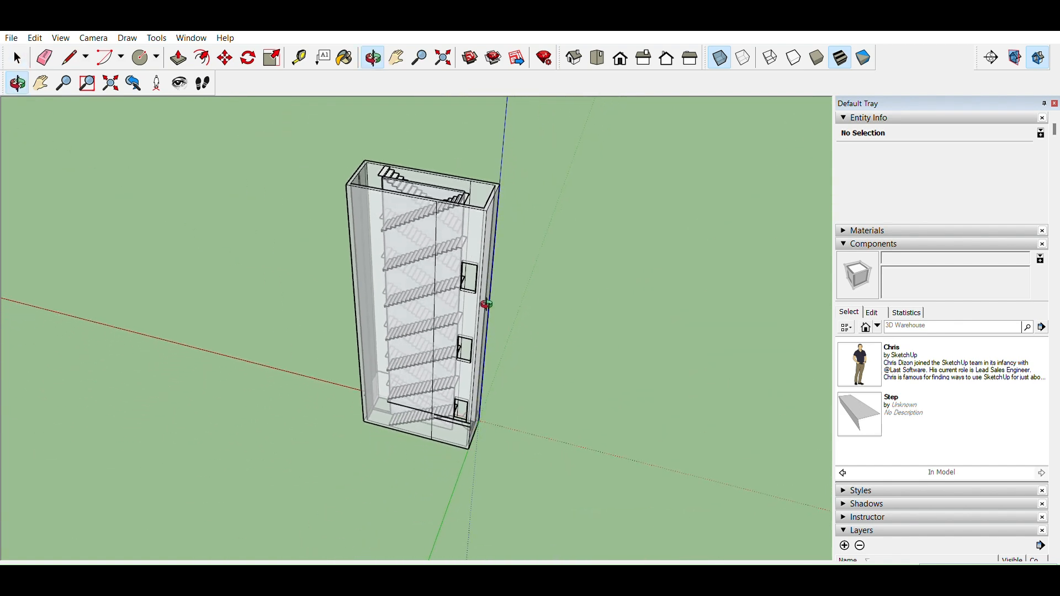
scroll(457, 292, "up", 2)
scroll(459, 293, "down", 5)
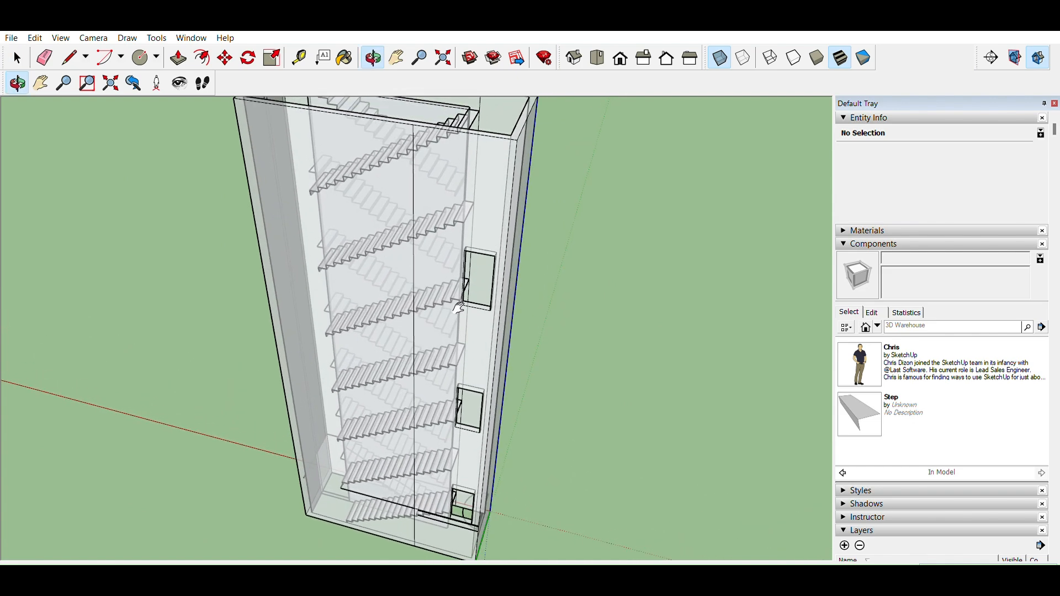
middle_click_drag(470, 301, 357, 319)
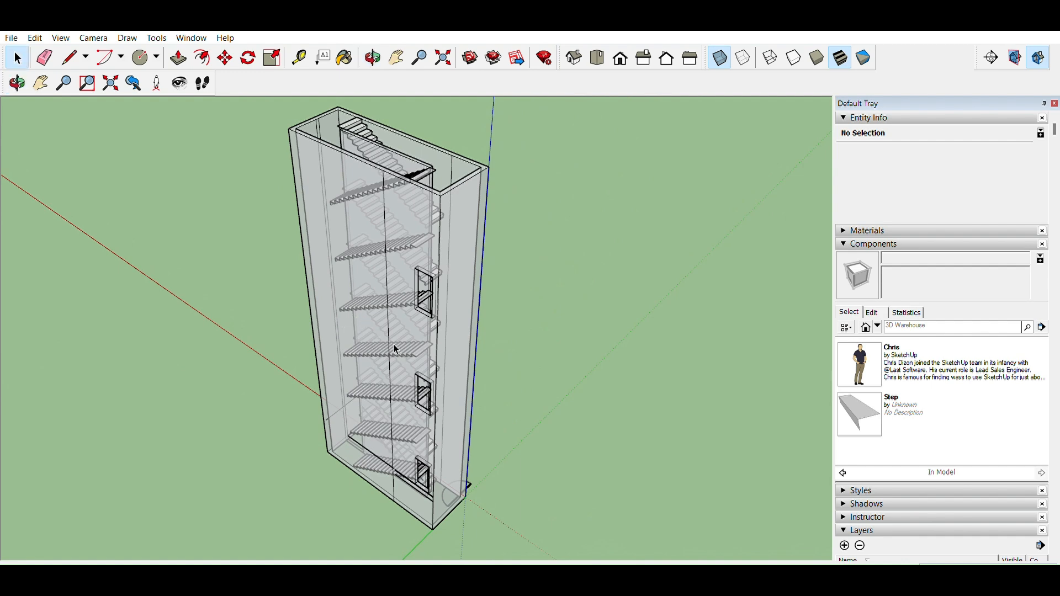
middle_click_drag(429, 335, 473, 373)
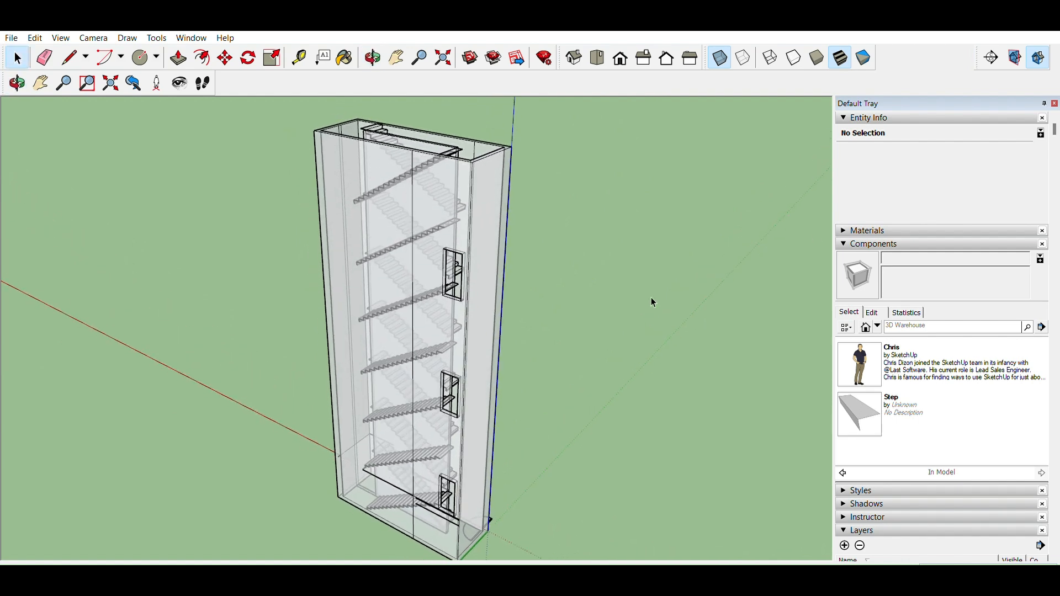